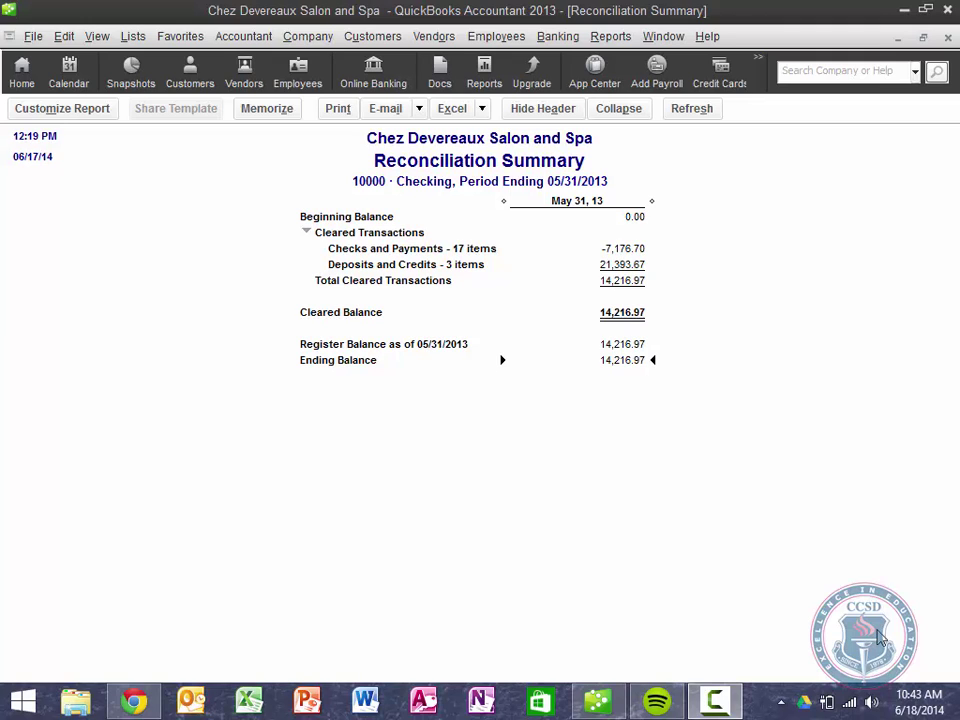
# Close the Reconciliation Summary report and widen the Name column of the Reconciliation Detail report to show full payee names
pyautogui.click(948, 38)
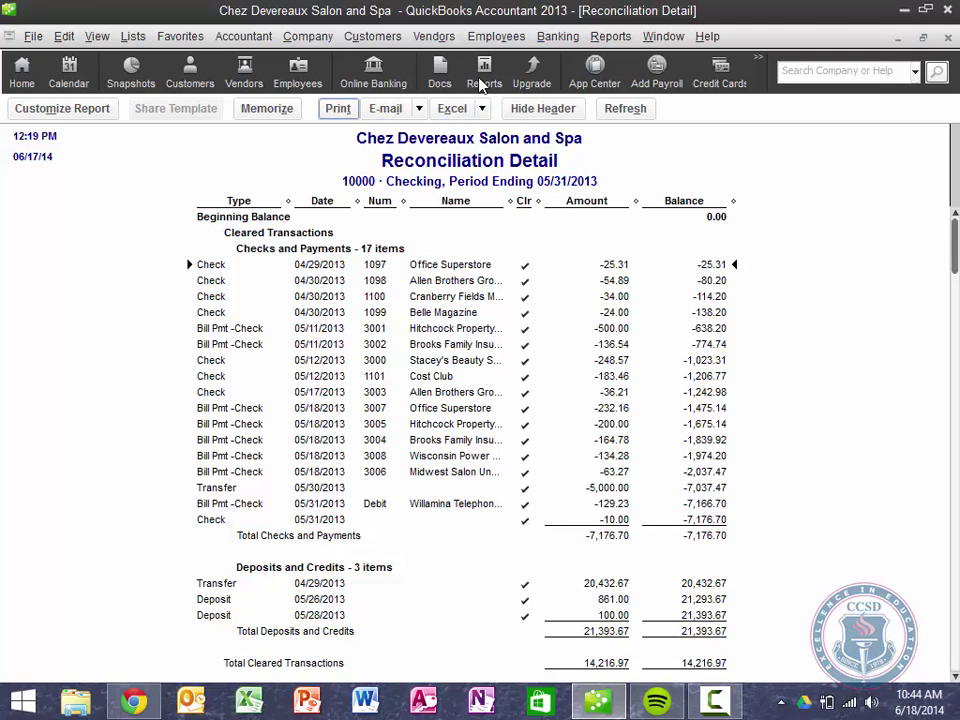
pyautogui.click(98, 38)
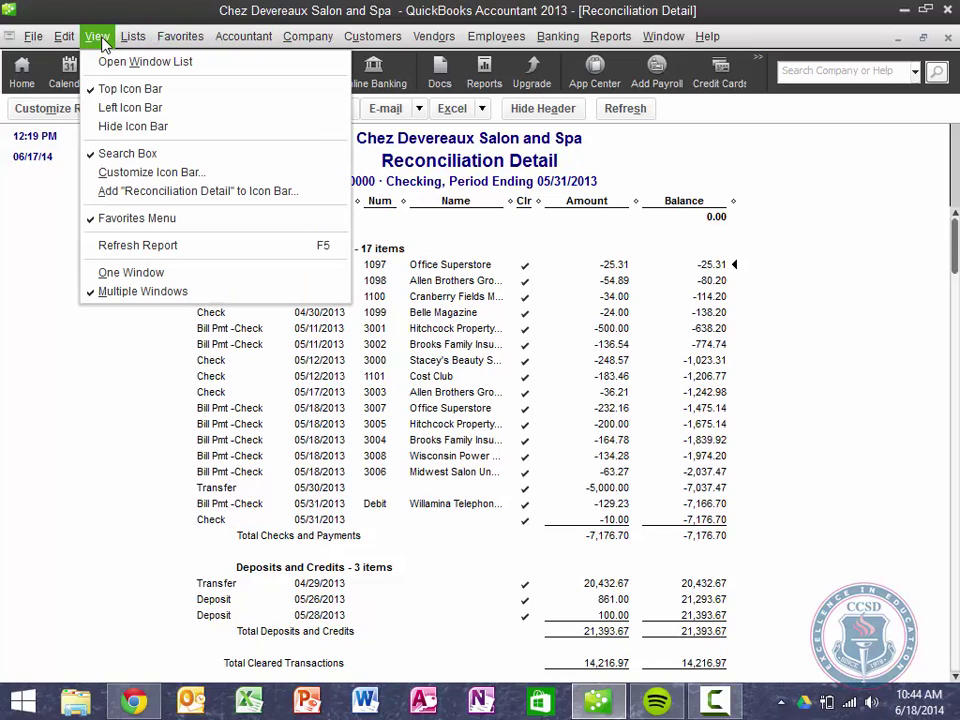
pyautogui.click(103, 42)
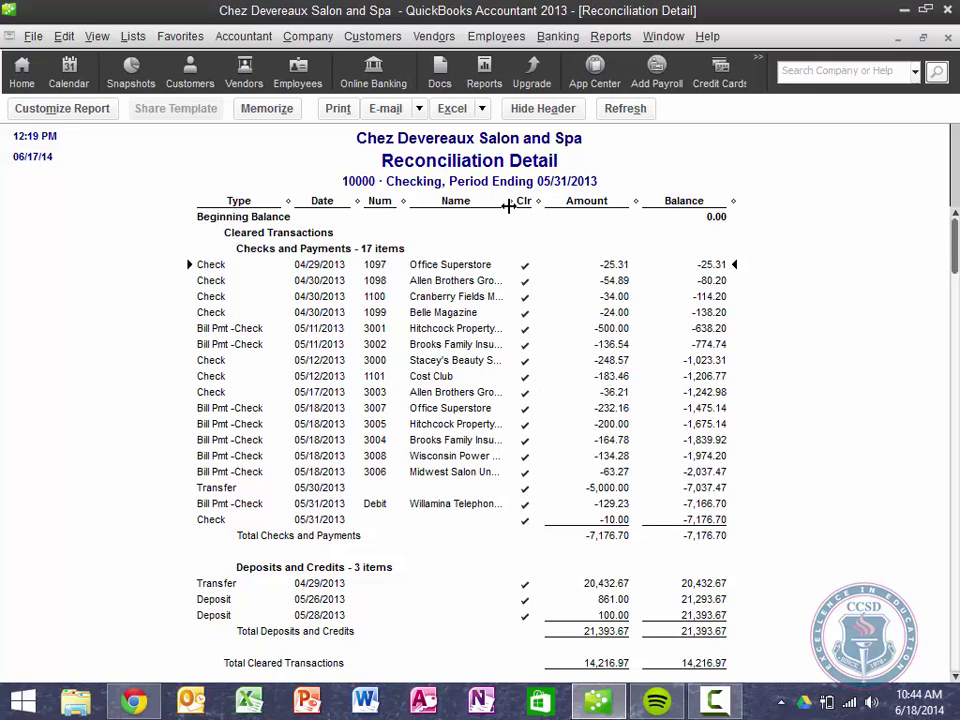
pyautogui.moveTo(509, 201); pyautogui.dragTo(575, 201)
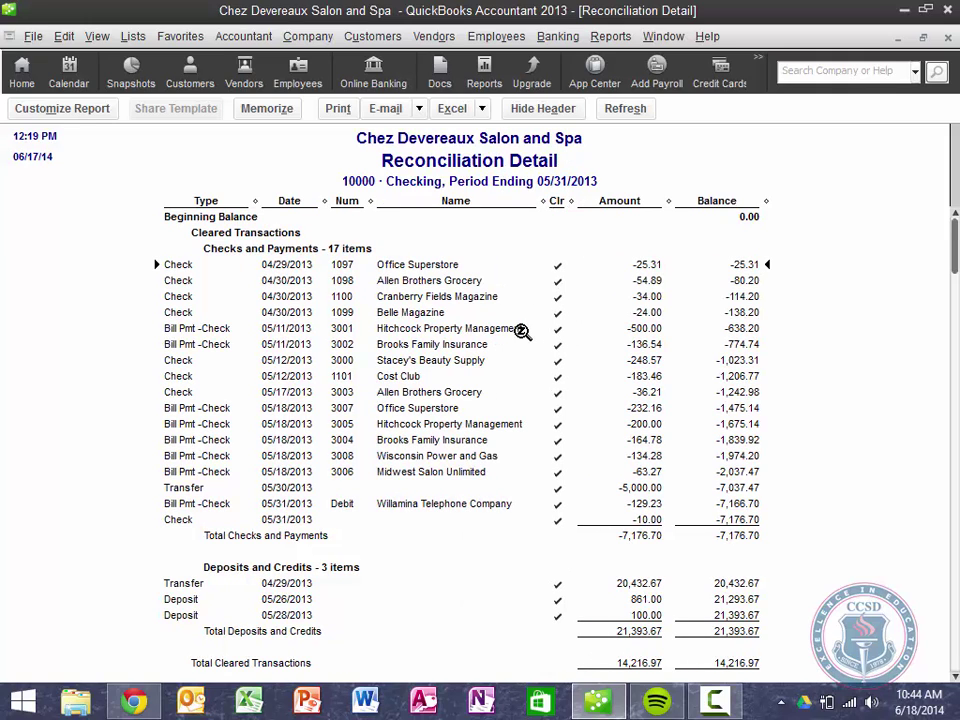
# Open the 05/11/2013 Hitchcock Property Management bill payment from the report to review its details, and close it again
pyautogui.click(471, 330)
pyautogui.doubleClick(471, 330)
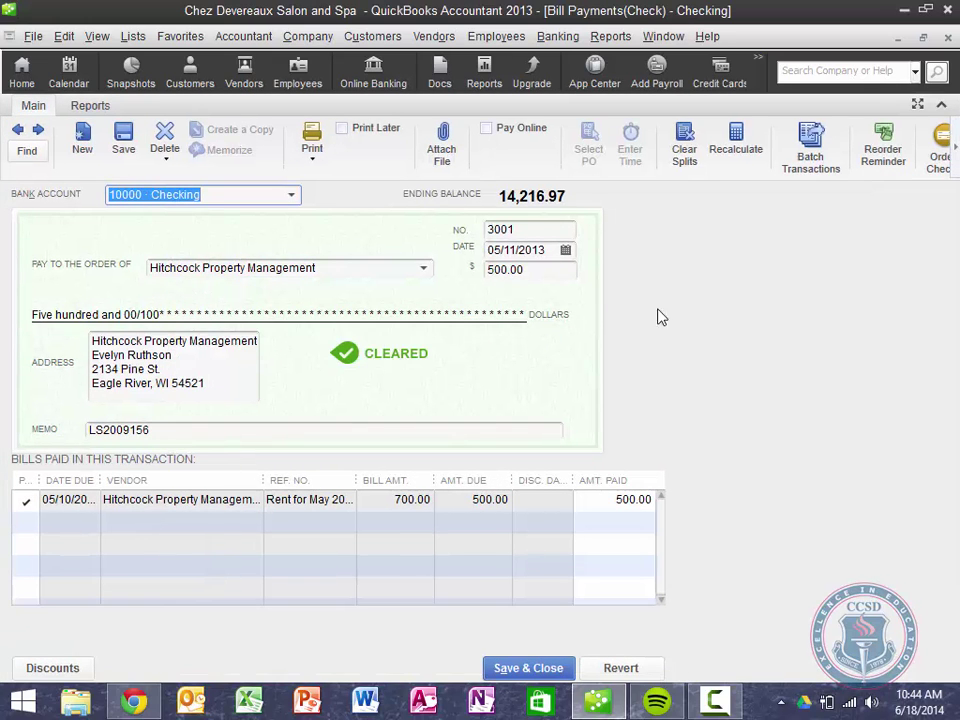
pyautogui.click(947, 38)
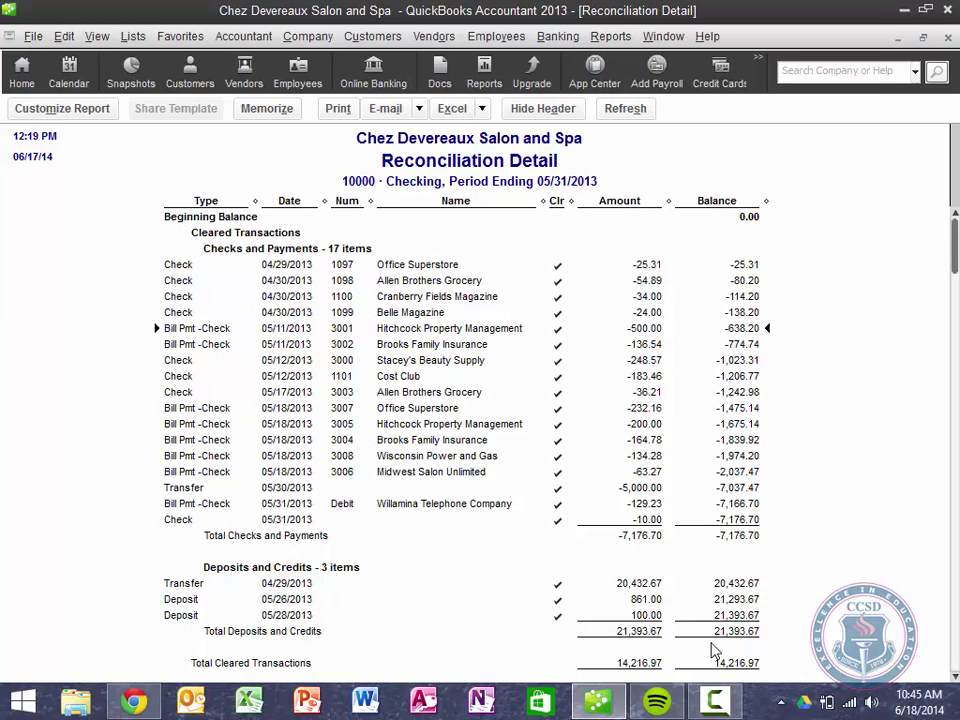
# Close the Reconciliation Detail report without memorizing it and open the Chart of Accounts
pyautogui.click(945, 41)
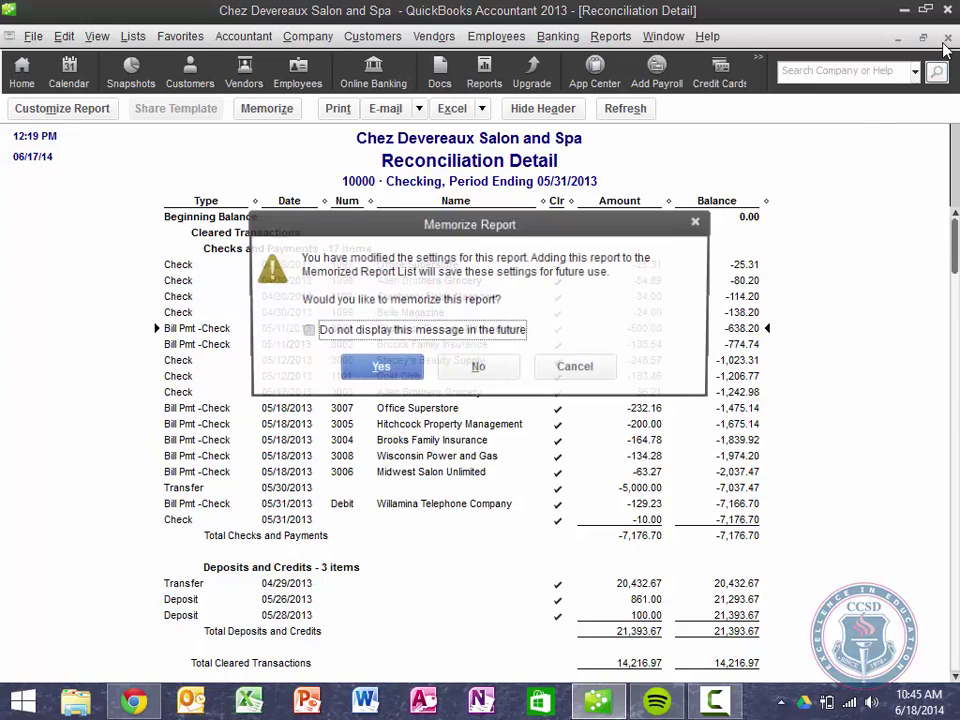
pyautogui.click(480, 368)
pyautogui.click(135, 36)
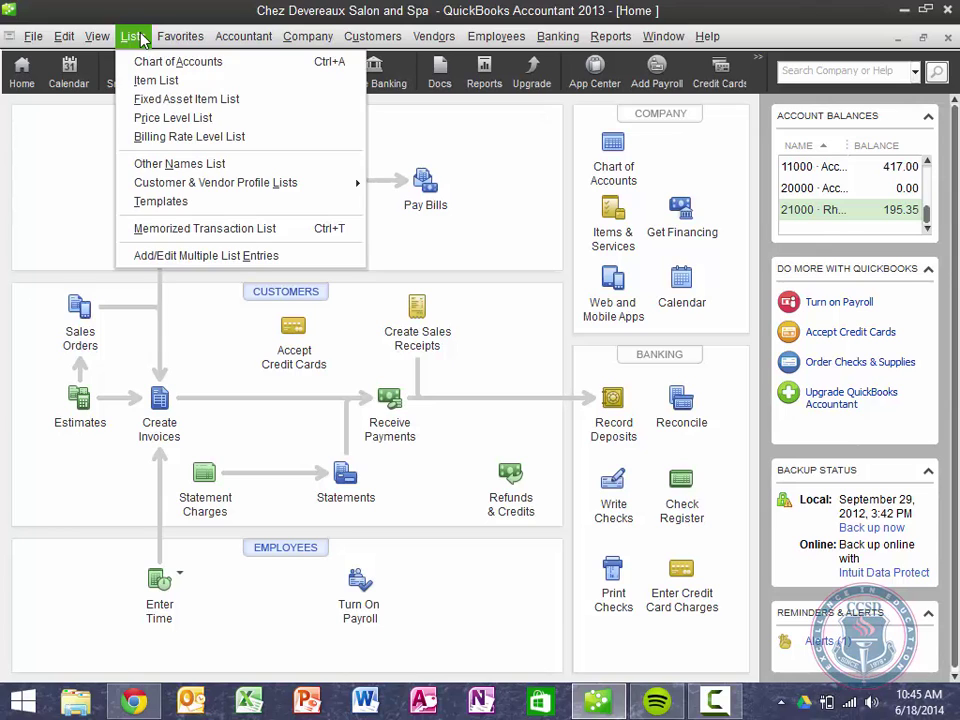
pyautogui.click(148, 62)
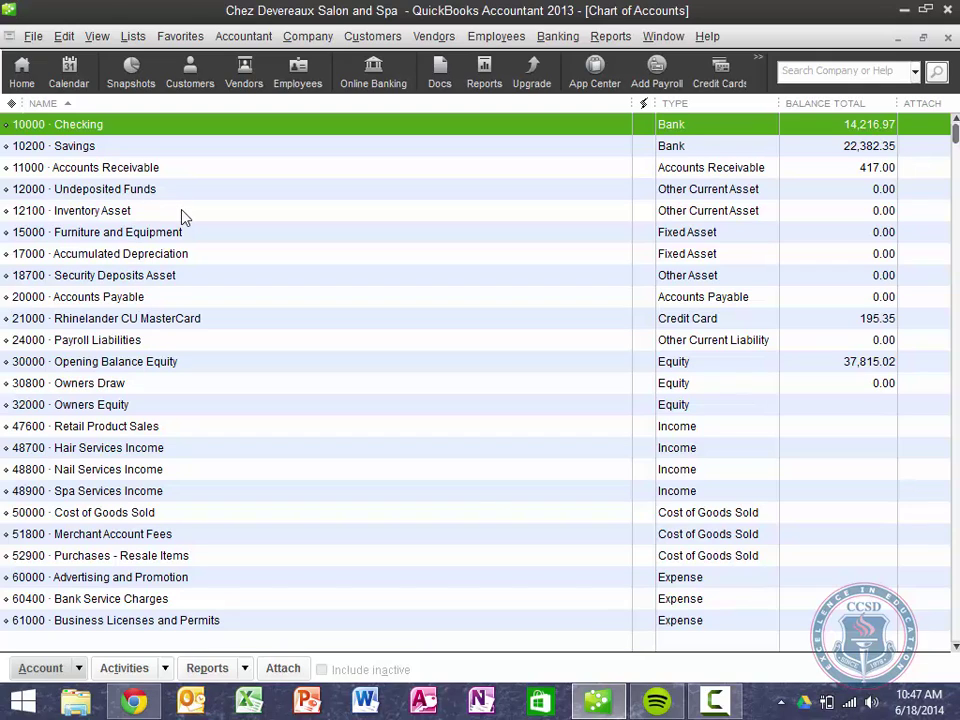
# Start a credit card reconciliation for the Rhinelander CU MasterCard account
pyautogui.click(160, 320)
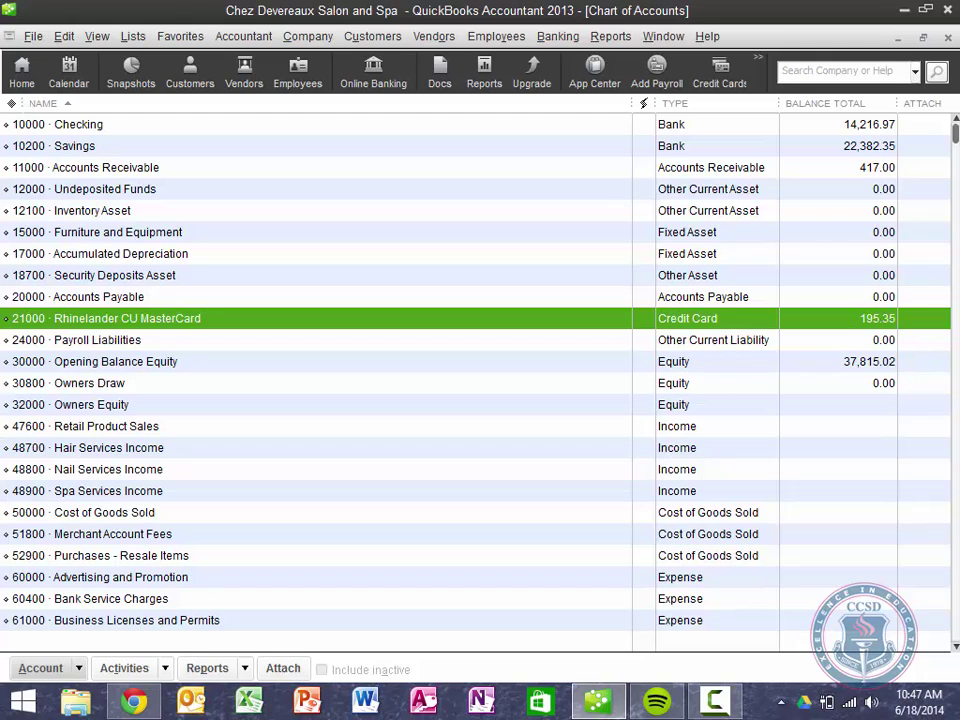
pyautogui.click(165, 668)
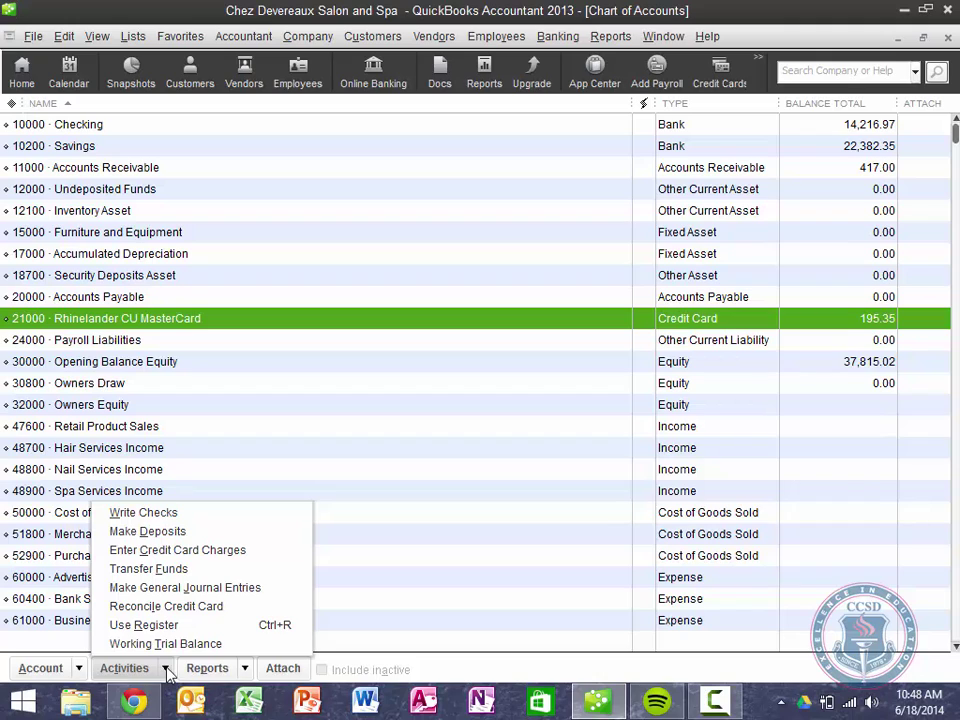
pyautogui.click(170, 606)
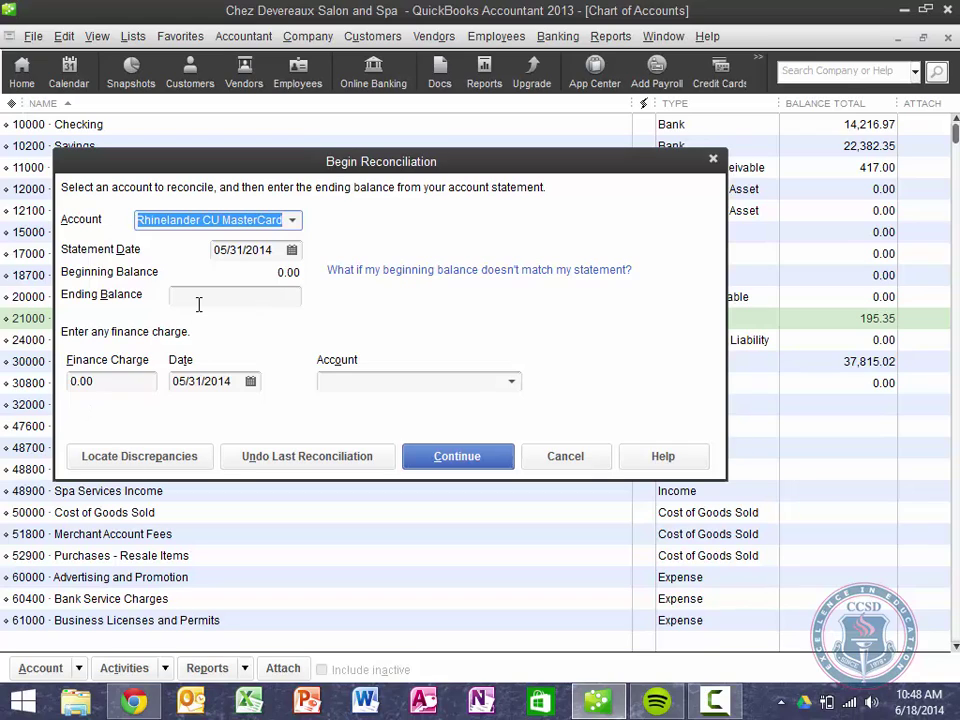
# Set the statement date to 05/31/2013 and the ending balance to 195.35, and continue to the transaction list
pyautogui.click(275, 252)
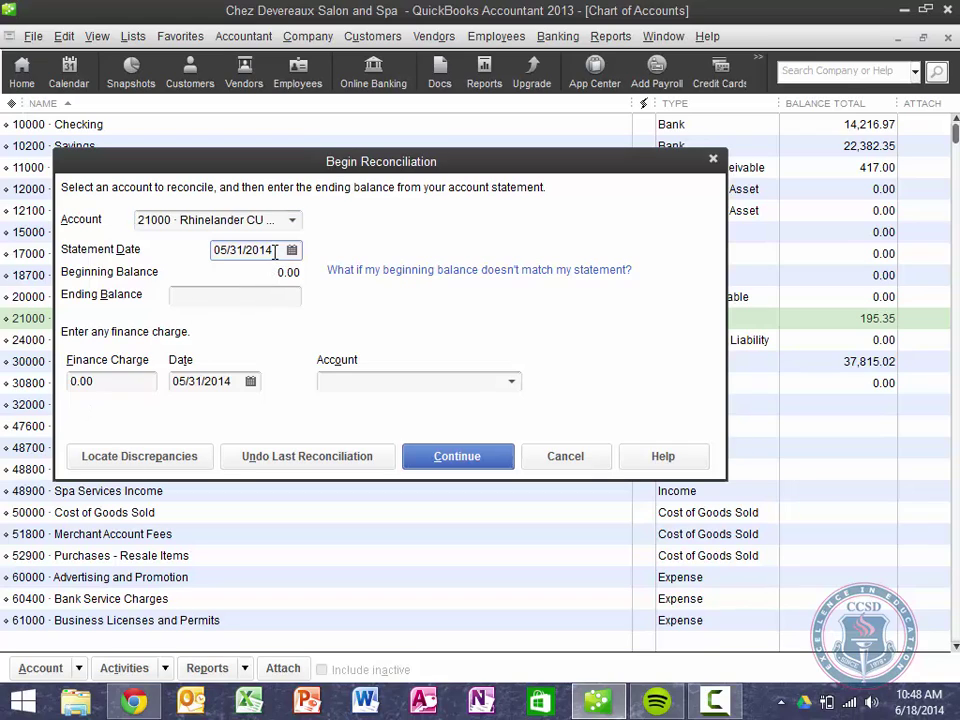
pyautogui.press('BackSpace')
pyautogui.write('3')
pyautogui.click(213, 299)
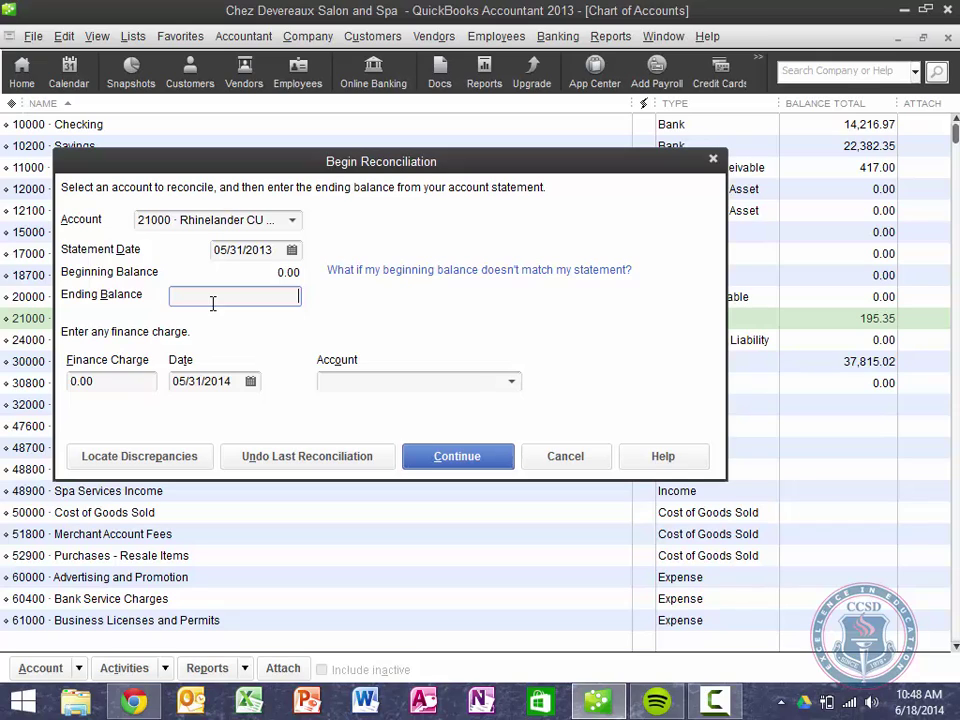
pyautogui.write('195.35')
pyautogui.click(484, 462)
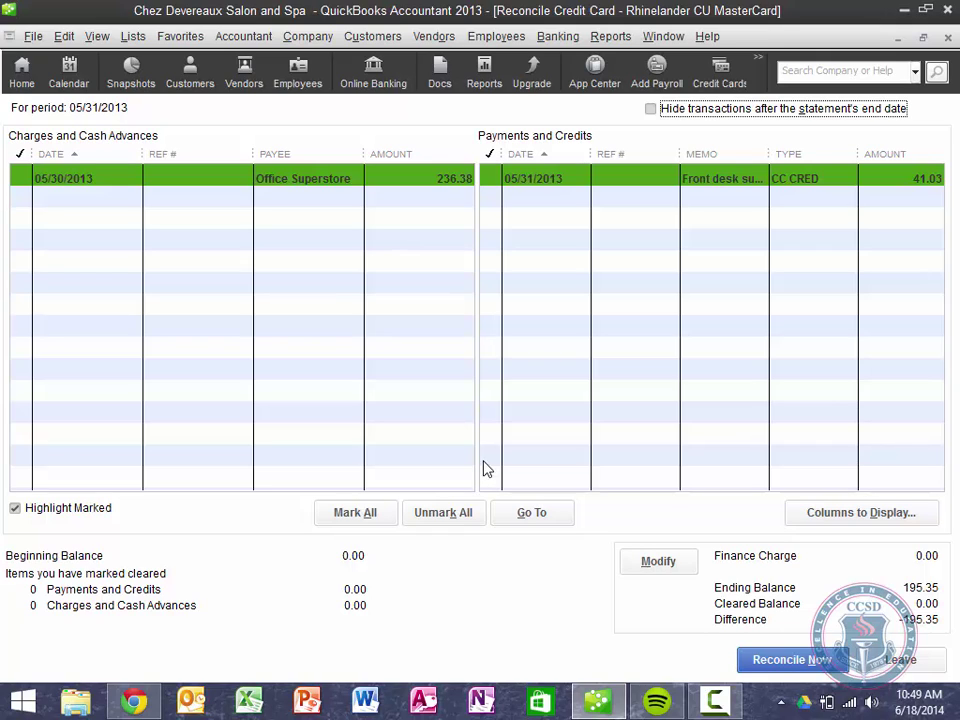
# Mark the 05/30/2013 Office Superstore charge as cleared and review its original credit card charge entry
pyautogui.click(22, 177)
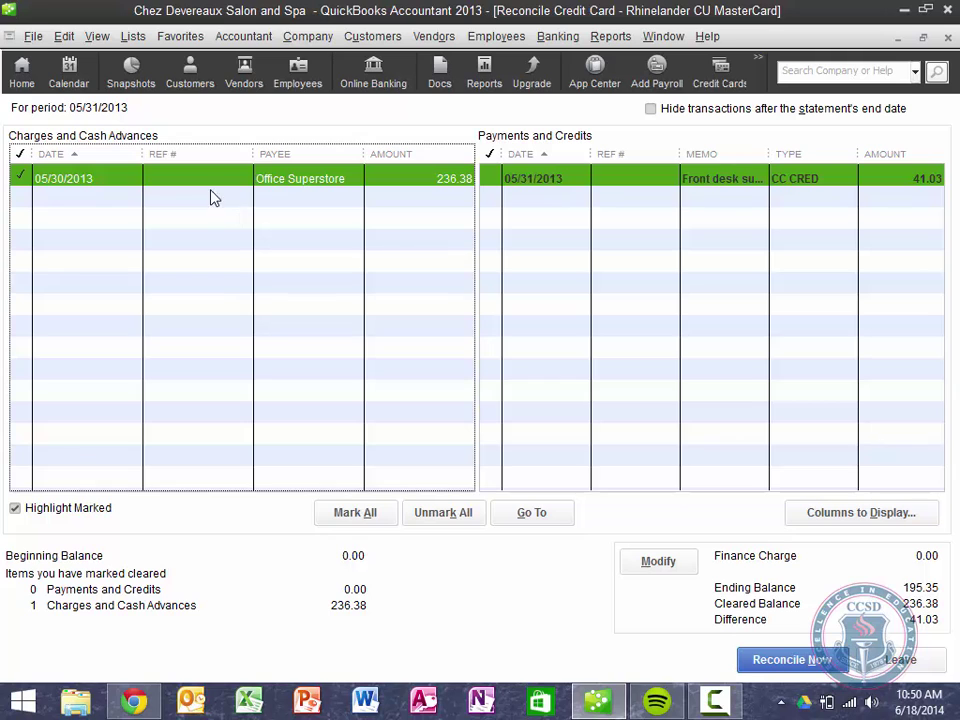
pyautogui.click(292, 183)
pyautogui.doubleClick(292, 183)
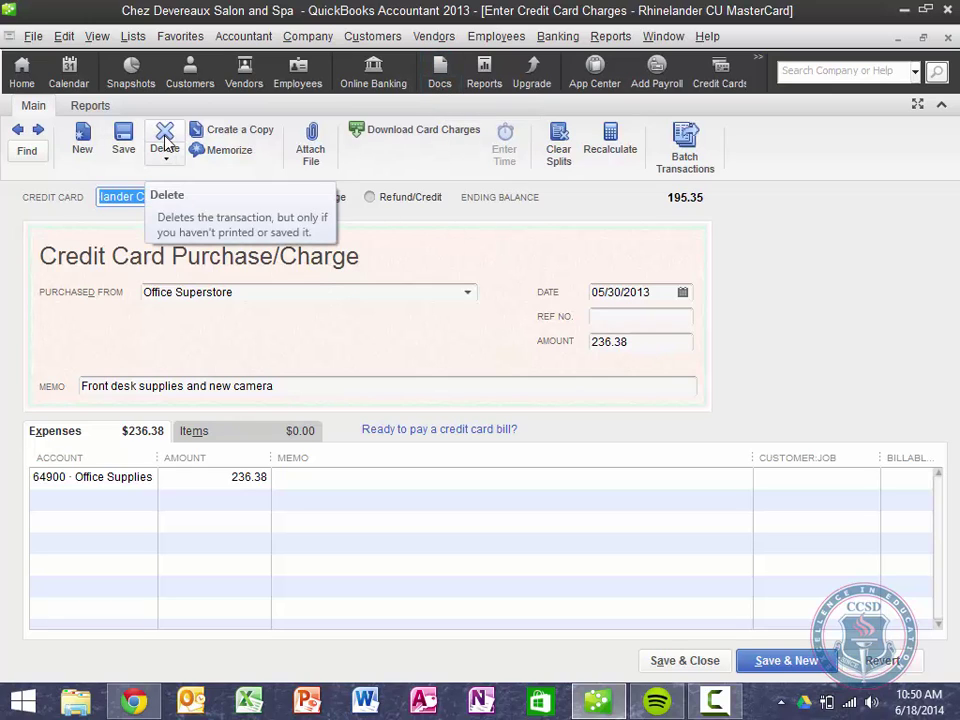
pyautogui.click(948, 38)
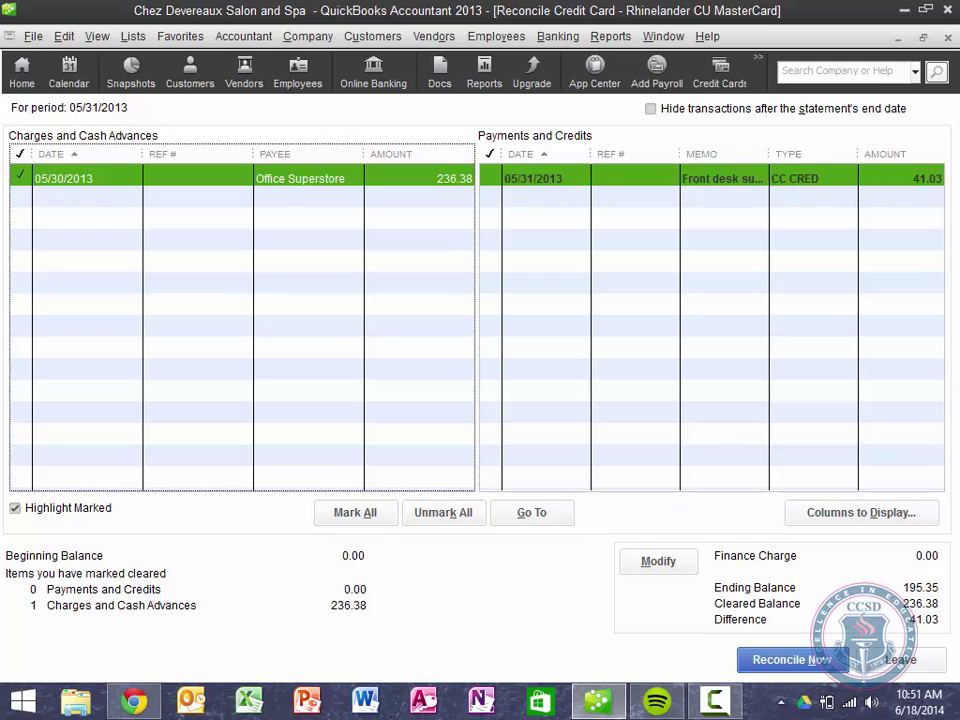
# Mark the 05/31/2013 credit card credit as cleared and complete the reconciliation
pyautogui.click(492, 186)
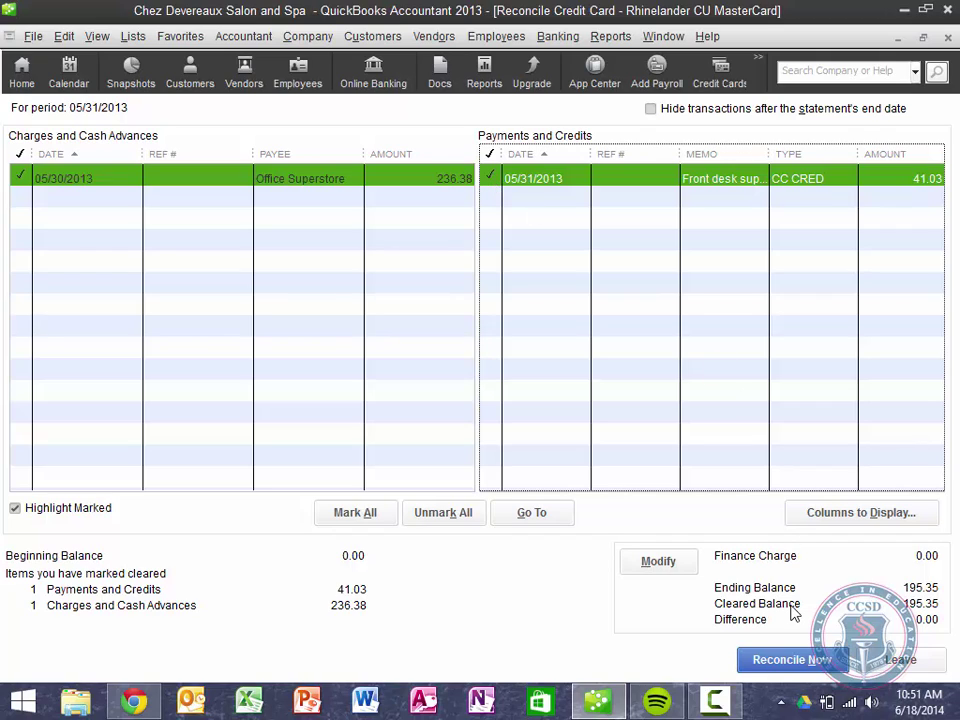
pyautogui.click(795, 662)
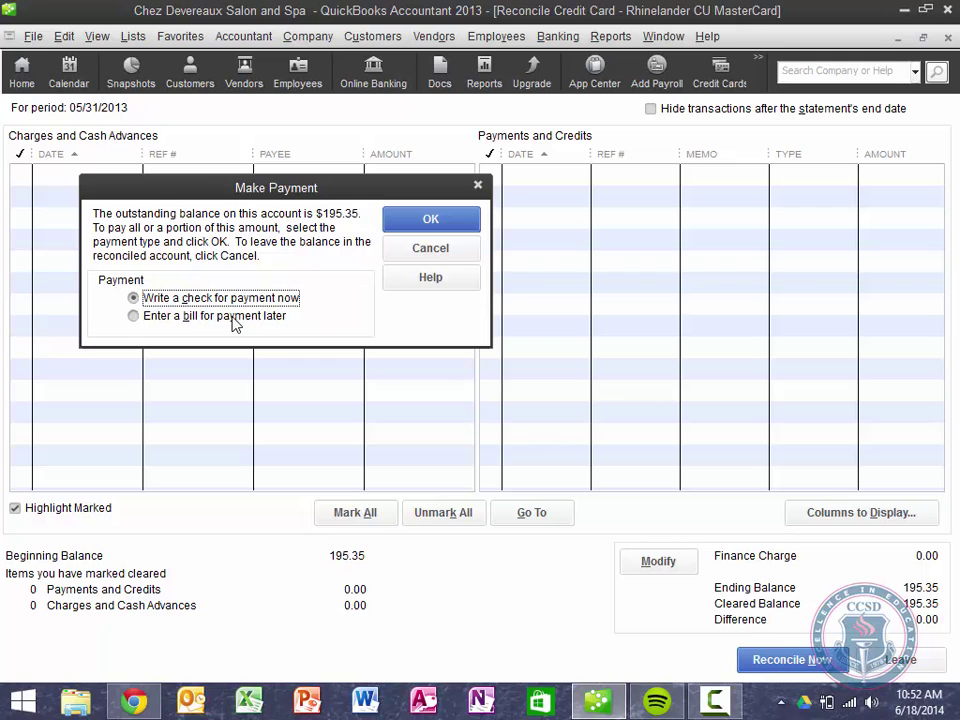
# Choose to write a check for payment now, skipping the reconciliation reports, and set the check to print later
pyautogui.click(437, 221)
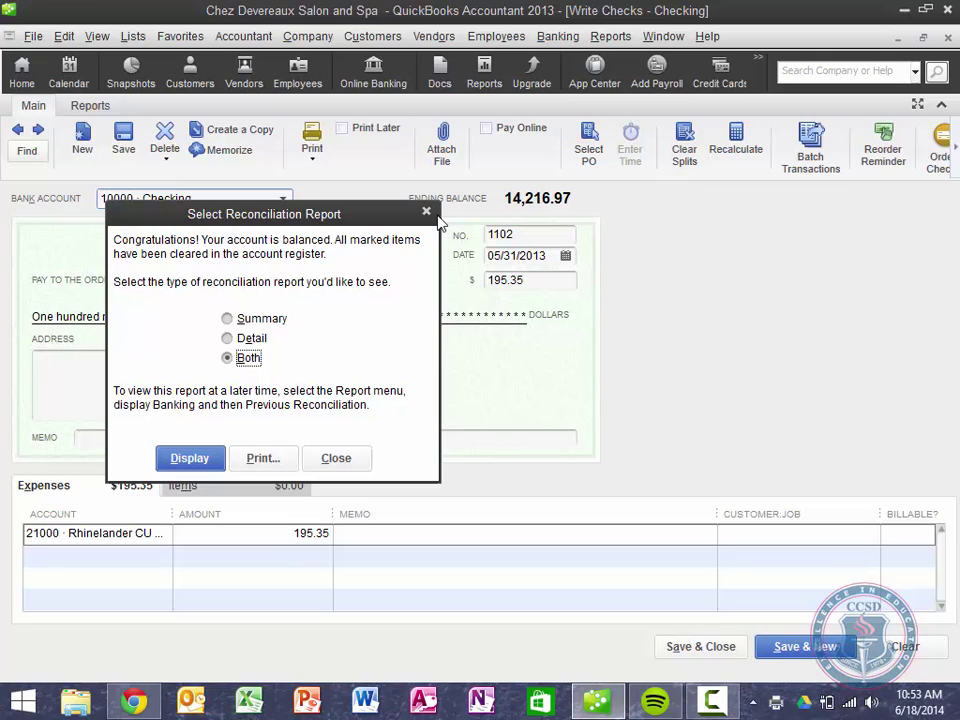
pyautogui.click(336, 458)
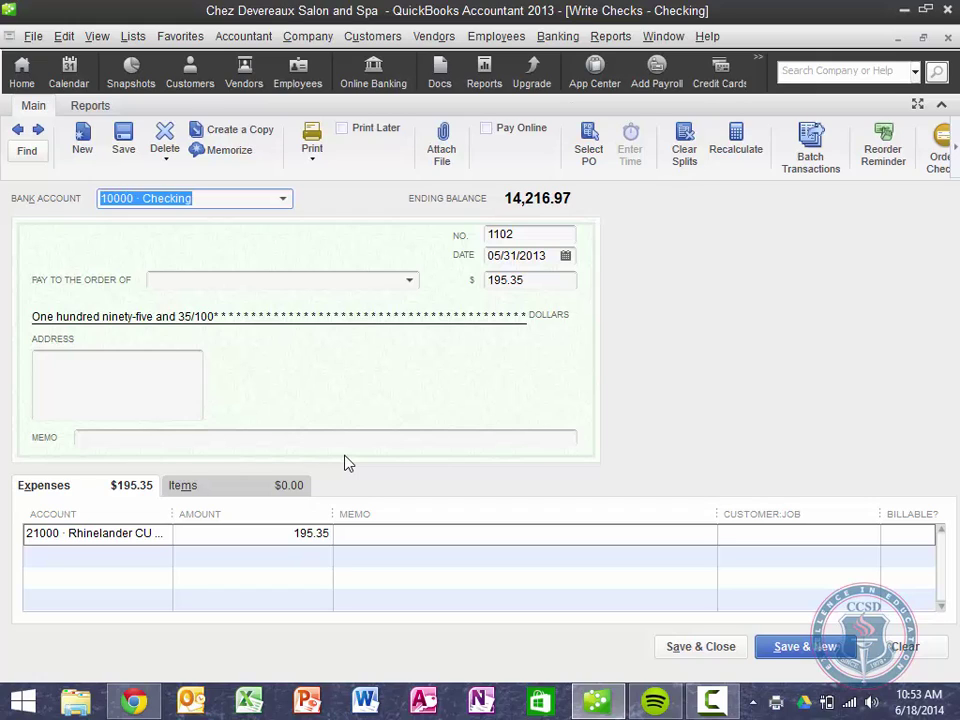
pyautogui.press('Tab')
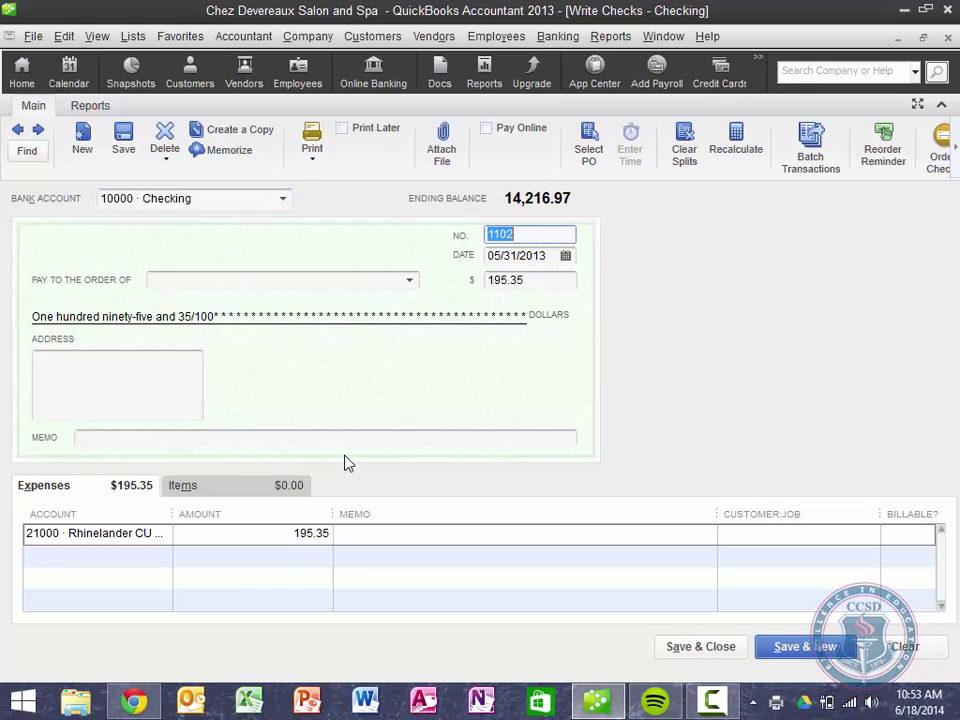
pyautogui.click(342, 131)
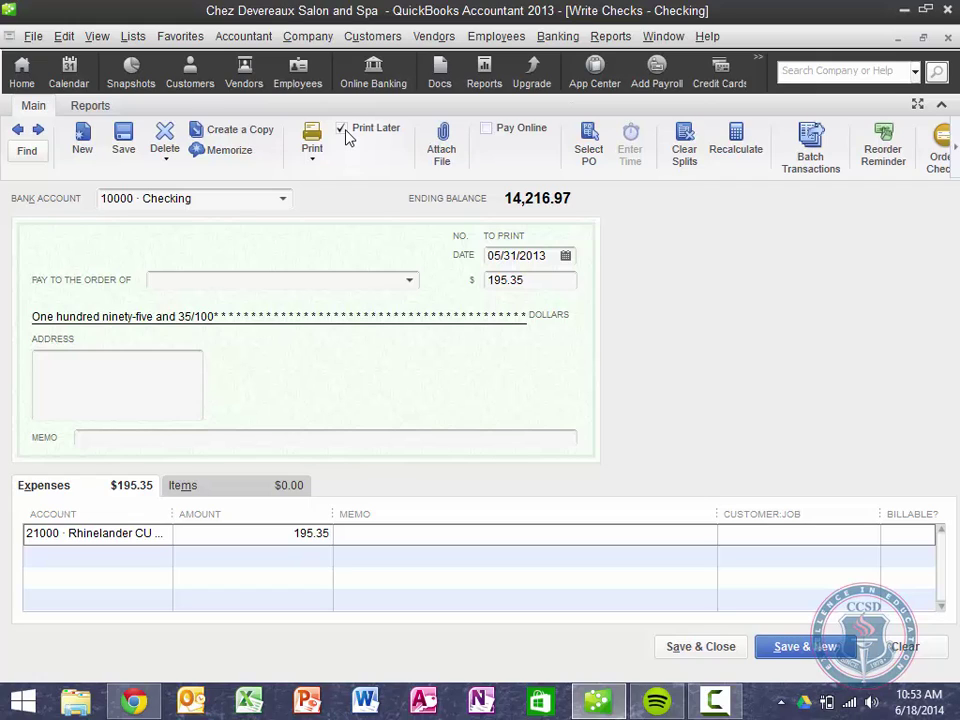
# Make the check payable to Rhinelander Credit Union, quick-adding the payee as a vendor
pyautogui.press('Tab')
pyautogui.press('Tab')
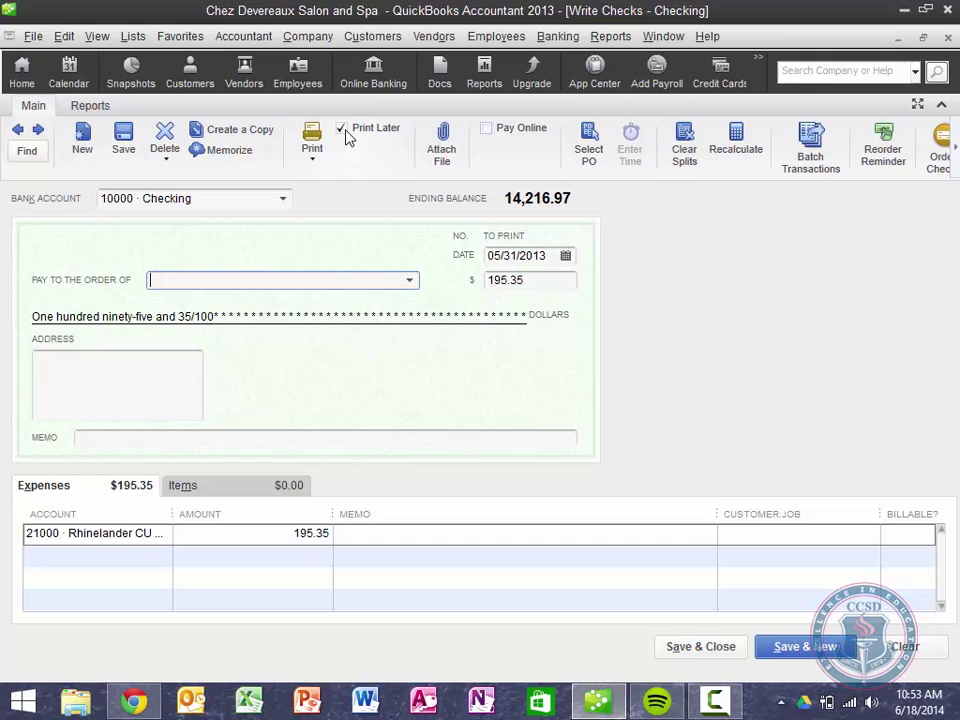
pyautogui.write('Rhinelander CU')
pyautogui.press('BackSpace')
pyautogui.press('BackSpace')
pyautogui.write('r')
pyautogui.press('BackSpace')
pyautogui.write('Cr')
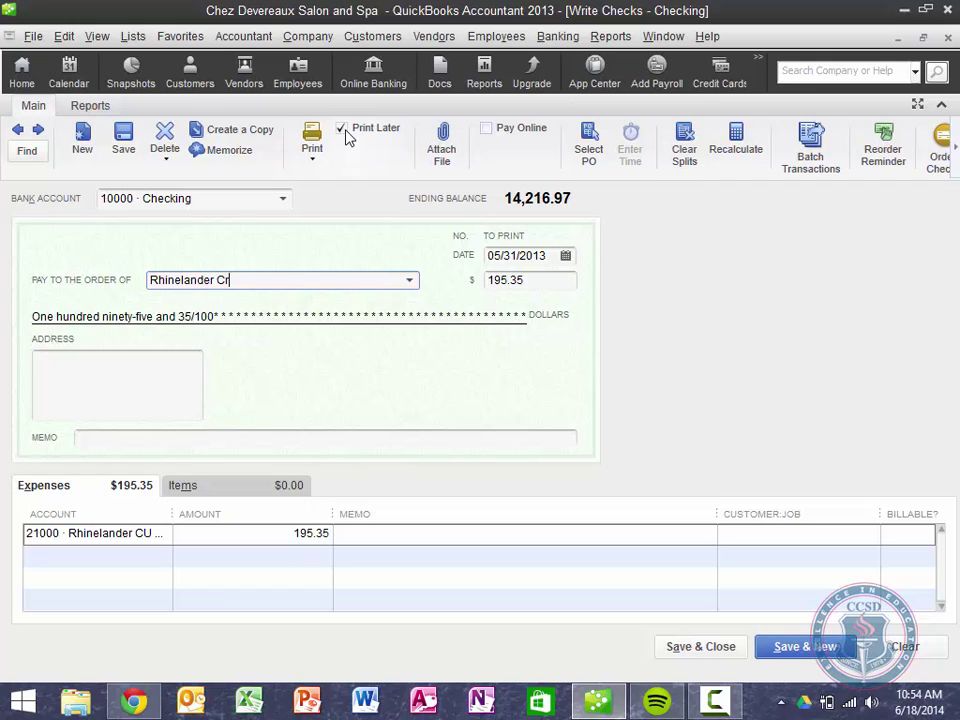
pyautogui.write('edit Union')
pyautogui.press('Tab')
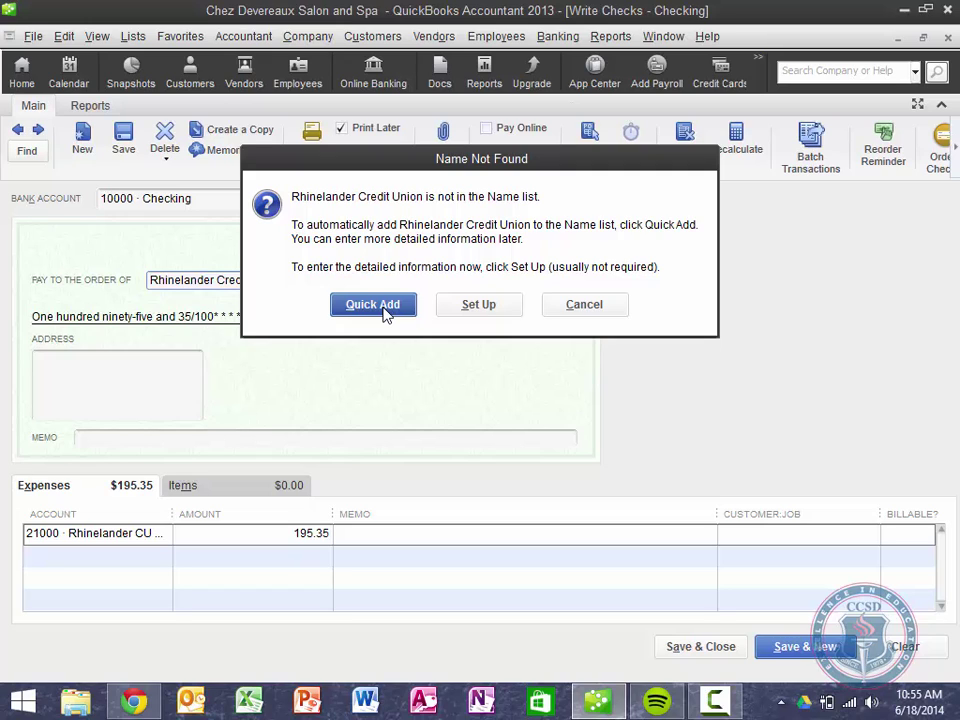
pyautogui.click(373, 305)
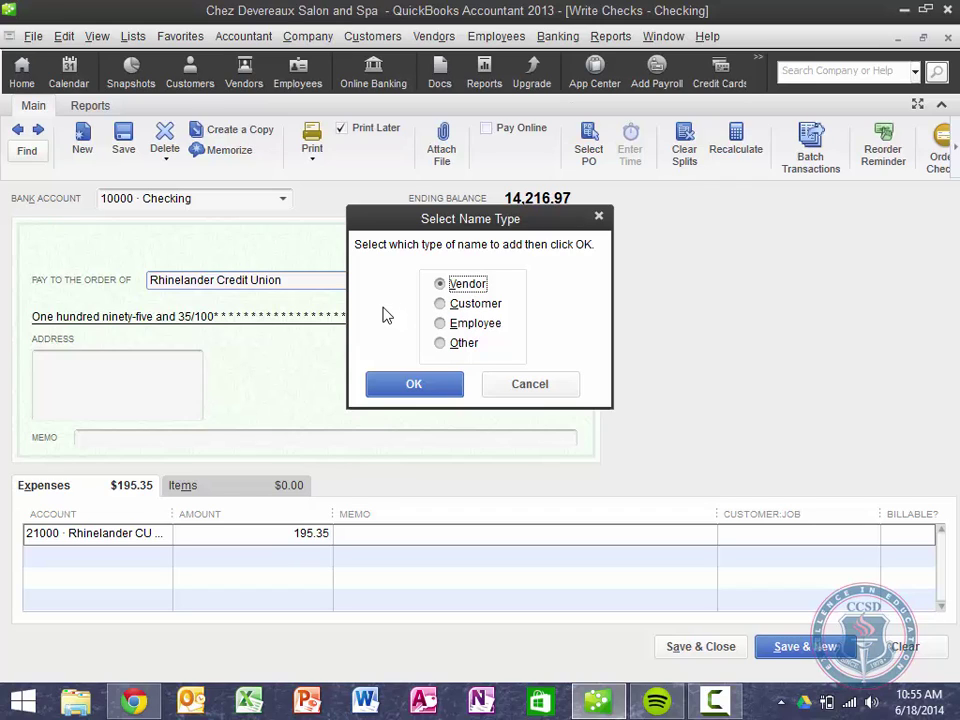
pyautogui.click(426, 388)
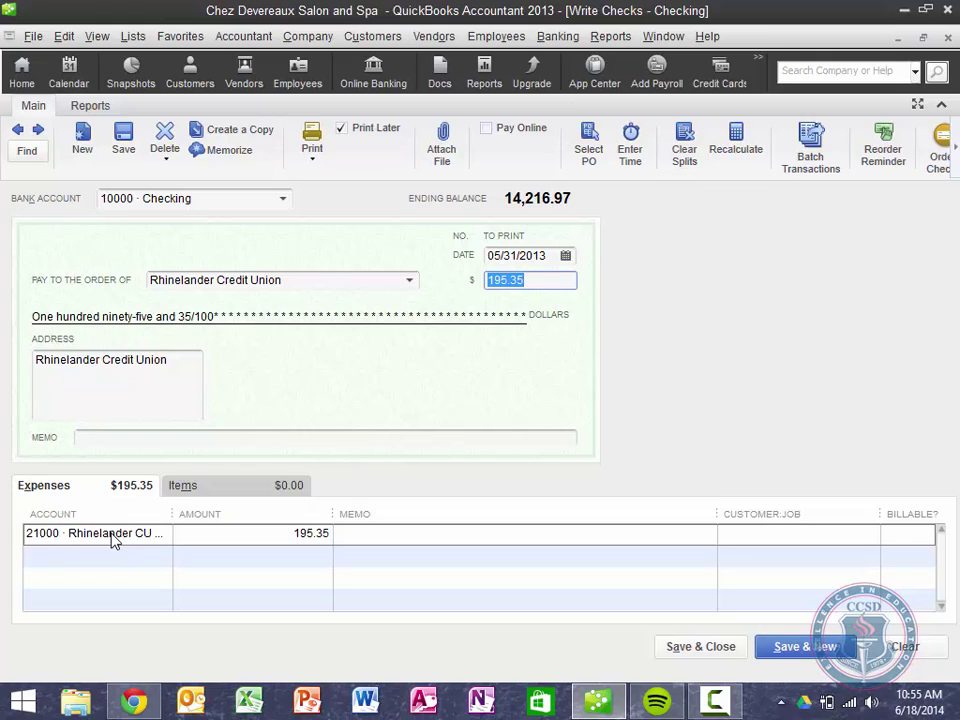
# Enter a check memo identifying the MasterCard by its last four digits, save the check, and close the Chart of Accounts
pyautogui.click(178, 440)
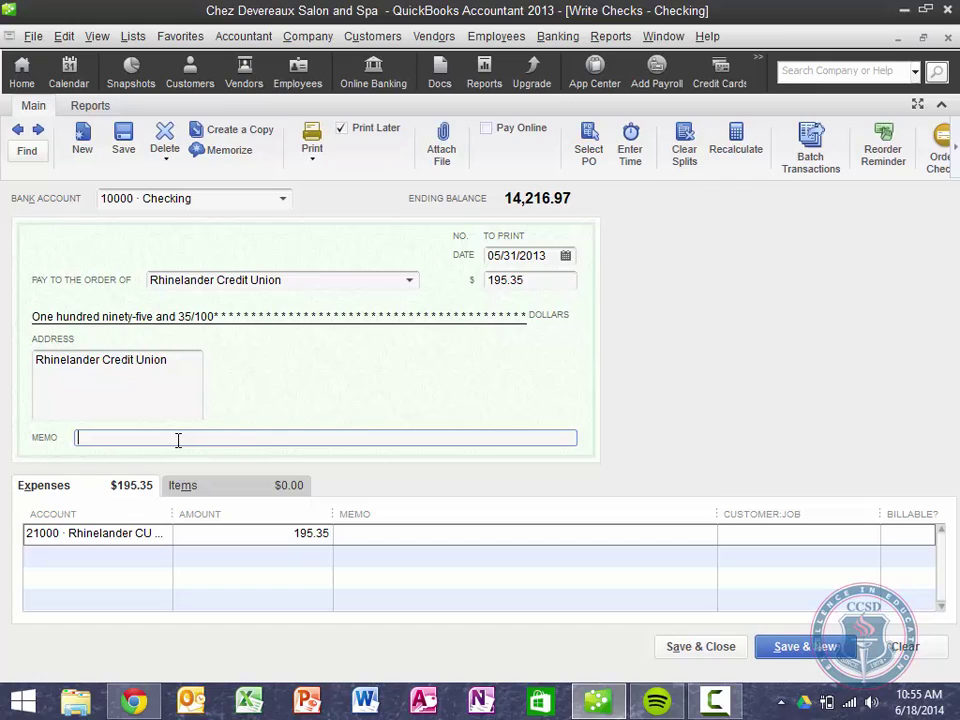
pyautogui.write('MasterCard ending in 7777')
pyautogui.press('Tab')
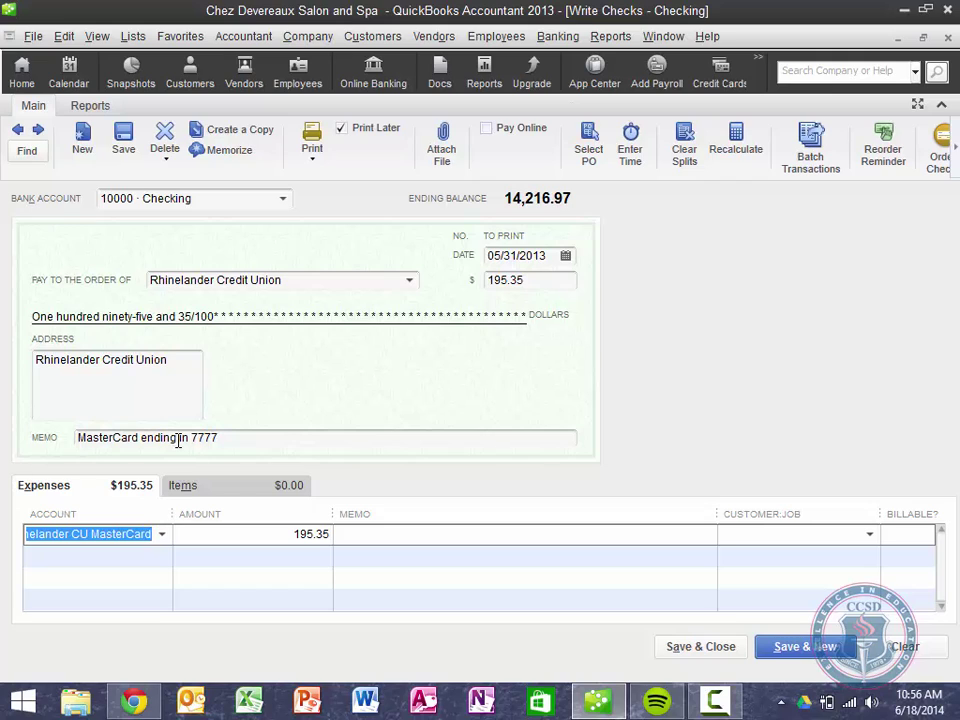
pyautogui.click(720, 647)
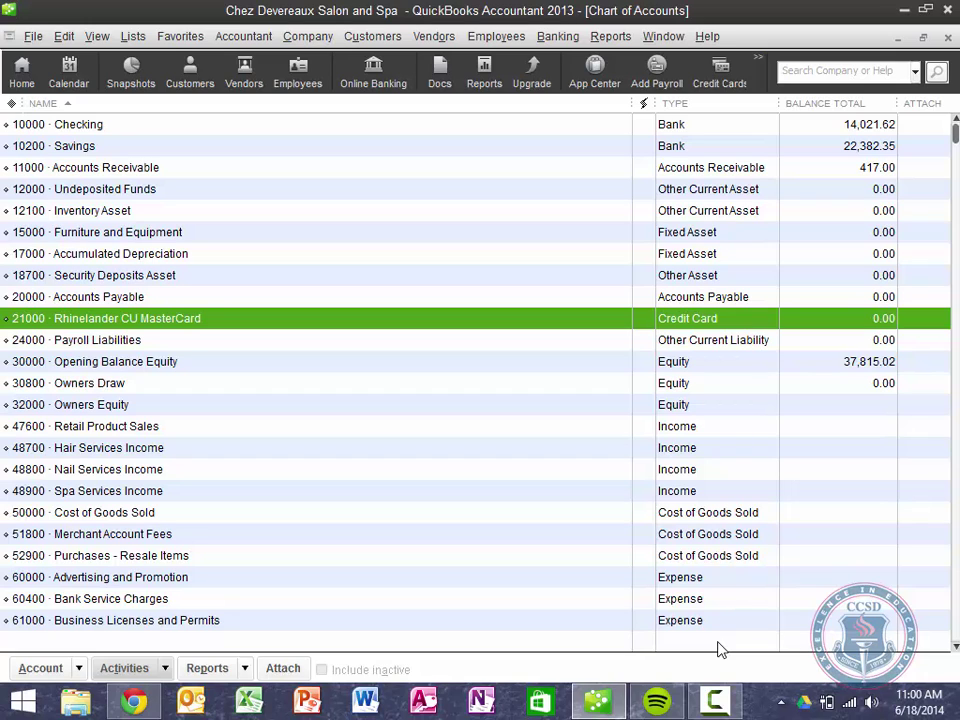
pyautogui.click(948, 38)
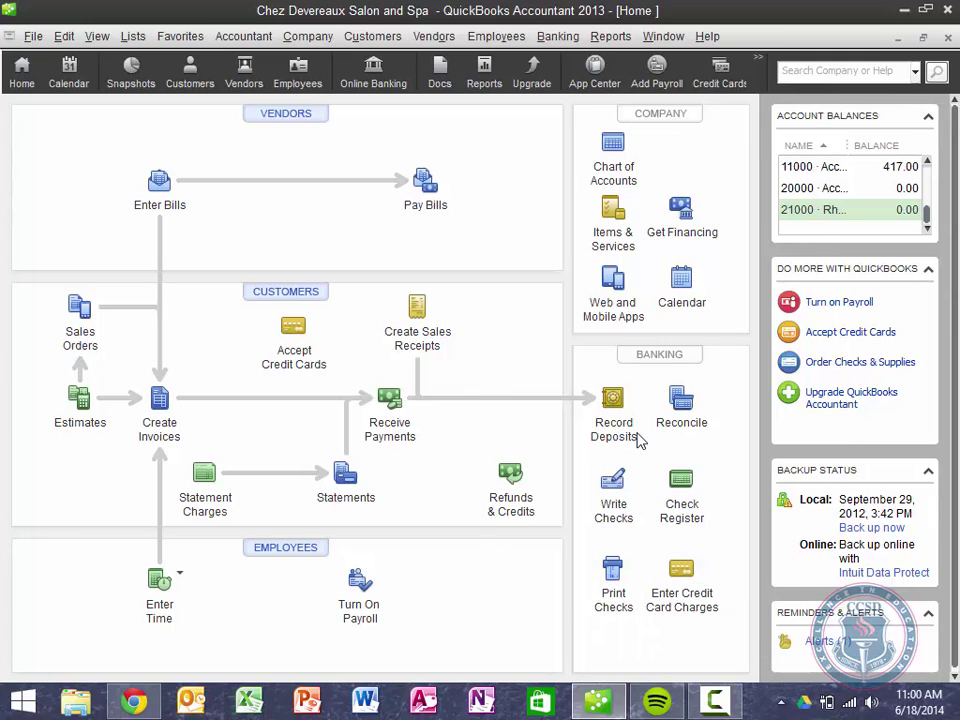
pyautogui.click(612, 37)
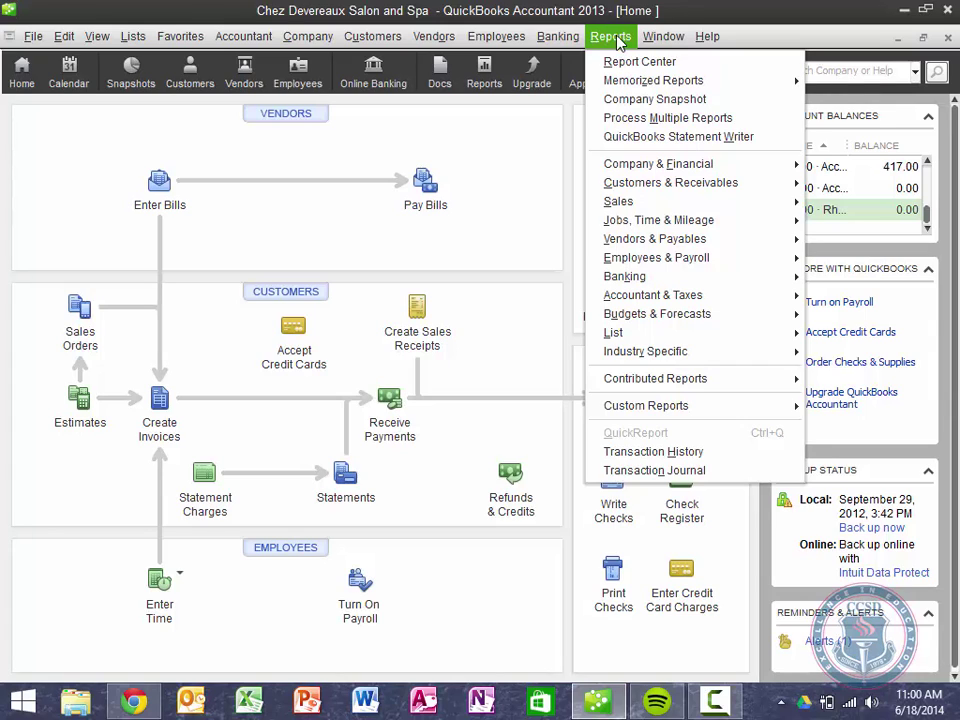
pyautogui.click(617, 41)
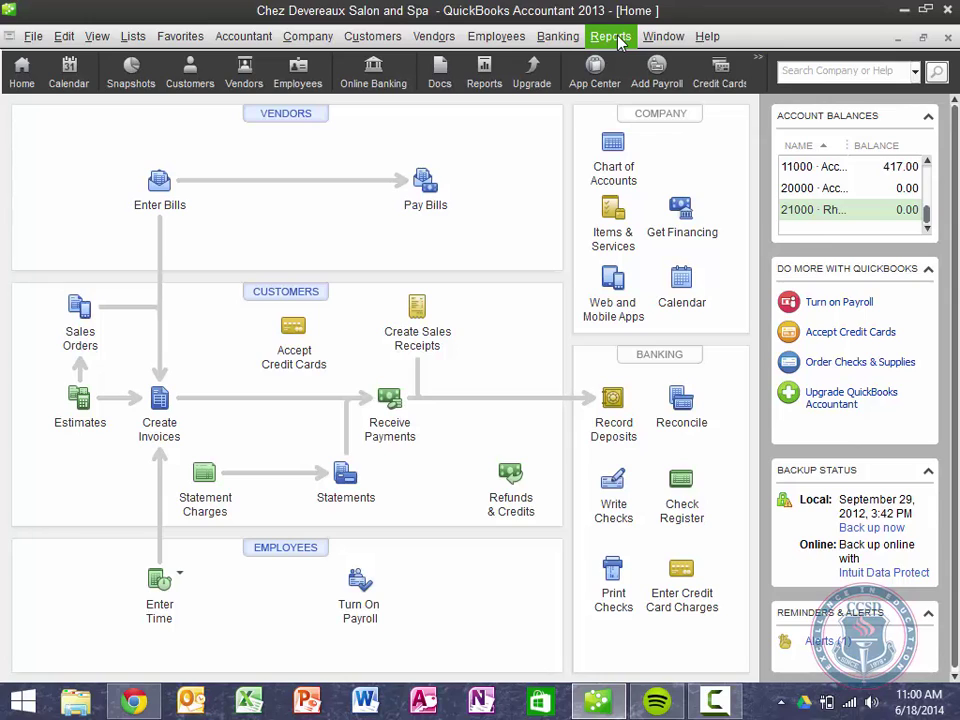
# Open the standard Profit & Loss report from the company and financial reports
pyautogui.click(612, 37)
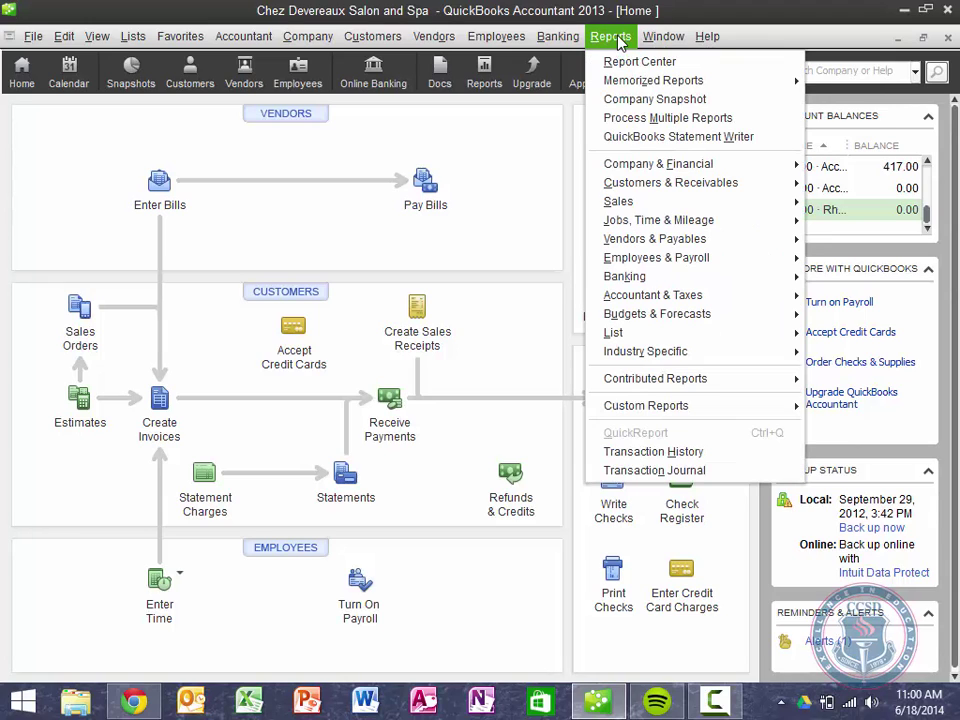
pyautogui.moveTo(638, 287)
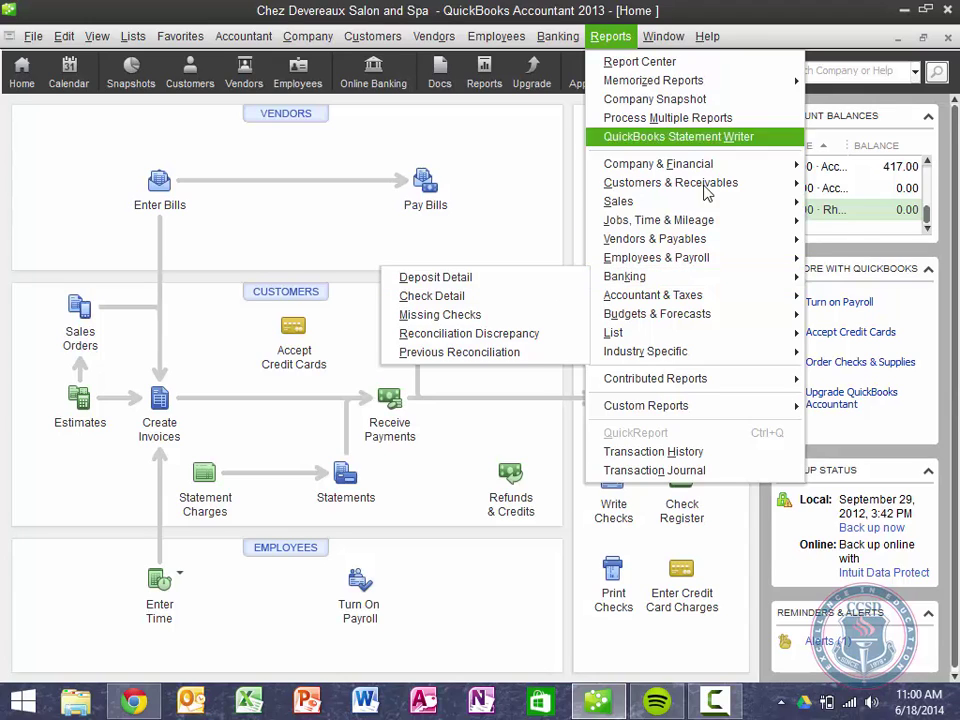
pyautogui.moveTo(668, 170)
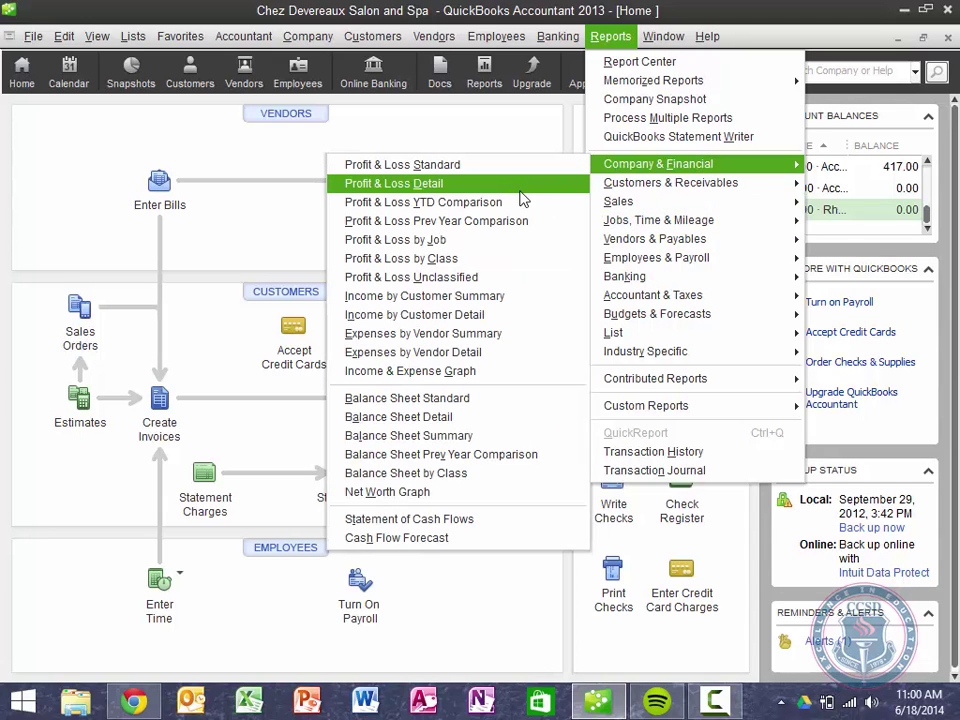
pyautogui.click(385, 165)
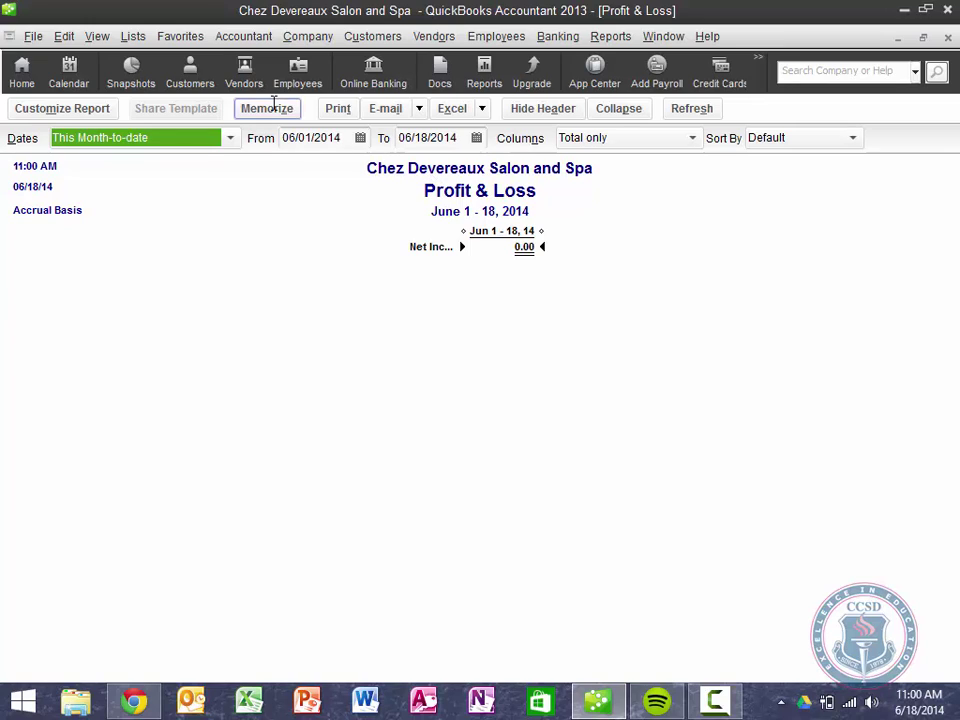
# Set the Profit & Loss report's date range from 05/01/2013 to 06/18/2013
pyautogui.click(346, 138)
pyautogui.press('BackSpace')
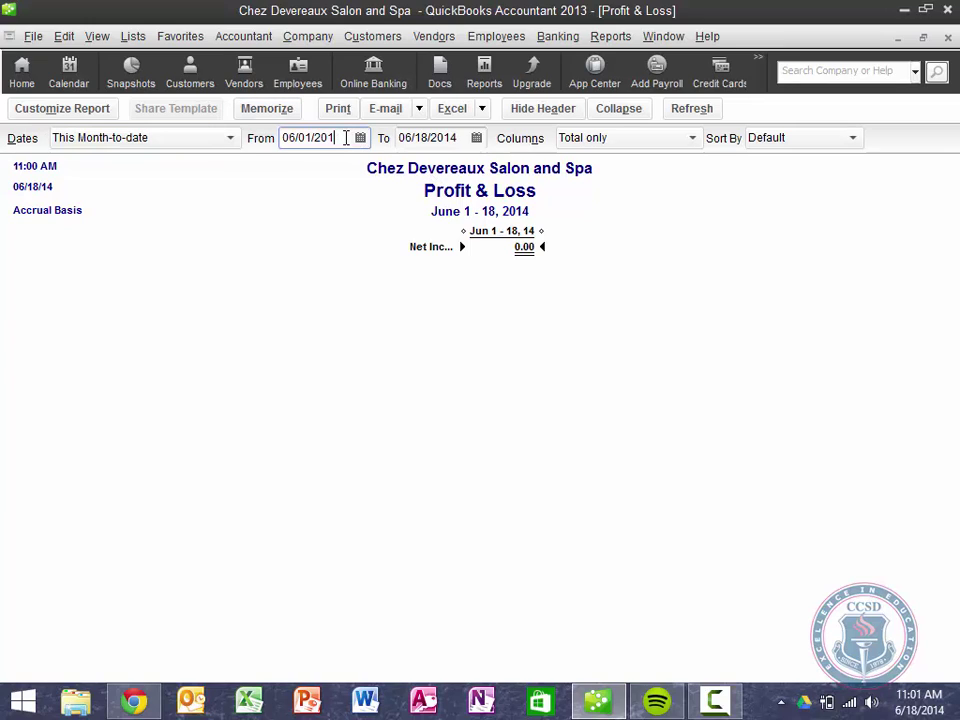
pyautogui.write('3')
pyautogui.press('Tab')
pyautogui.press('End')
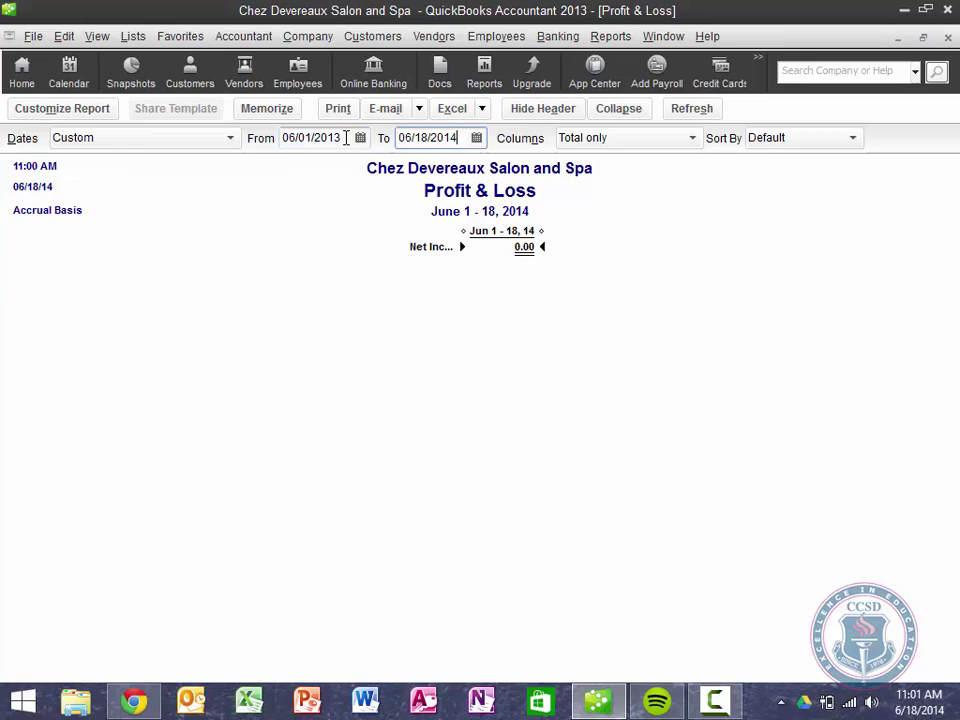
pyautogui.press('BackSpace')
pyautogui.write('3')
pyautogui.click(361, 139)
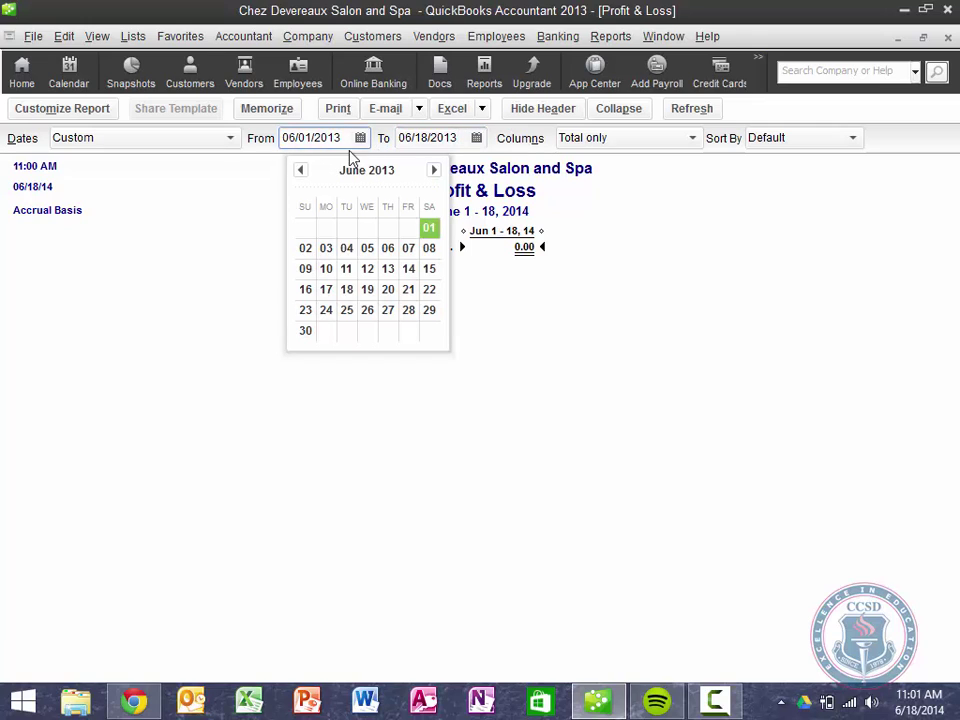
pyautogui.click(301, 171)
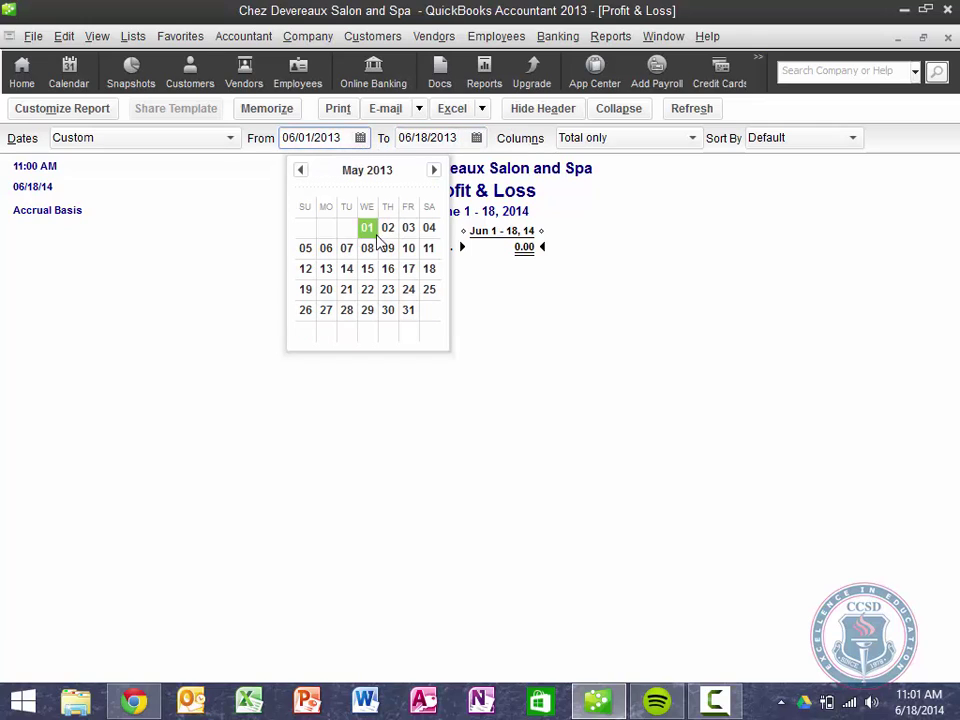
pyautogui.click(368, 227)
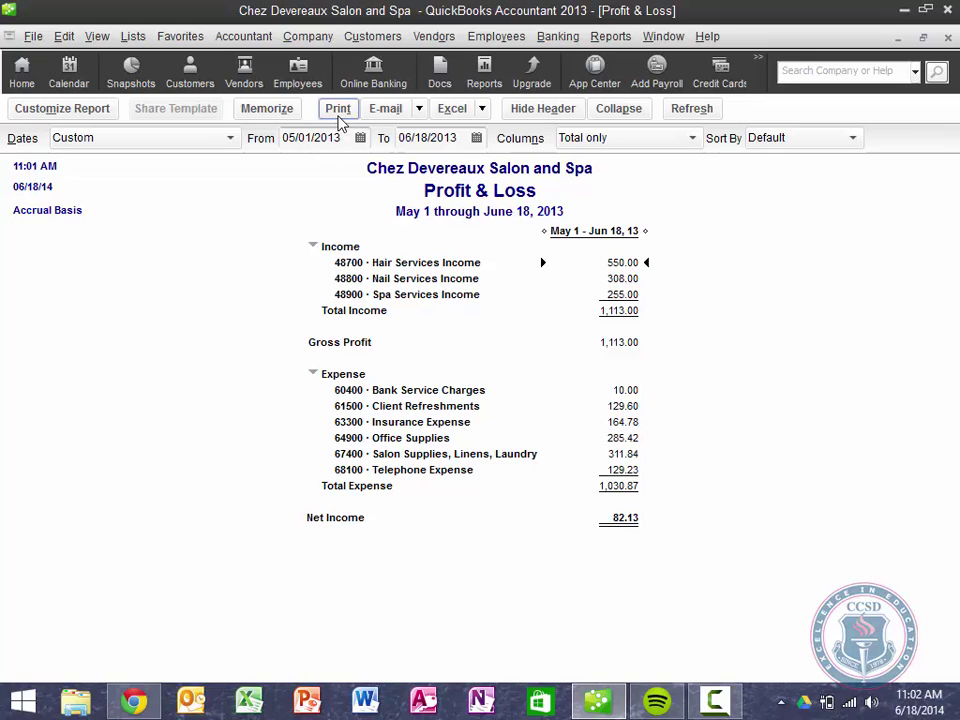
# Try to print the Profit & Loss report with the ABS PDF Driver v400 printer
pyautogui.click(338, 109)
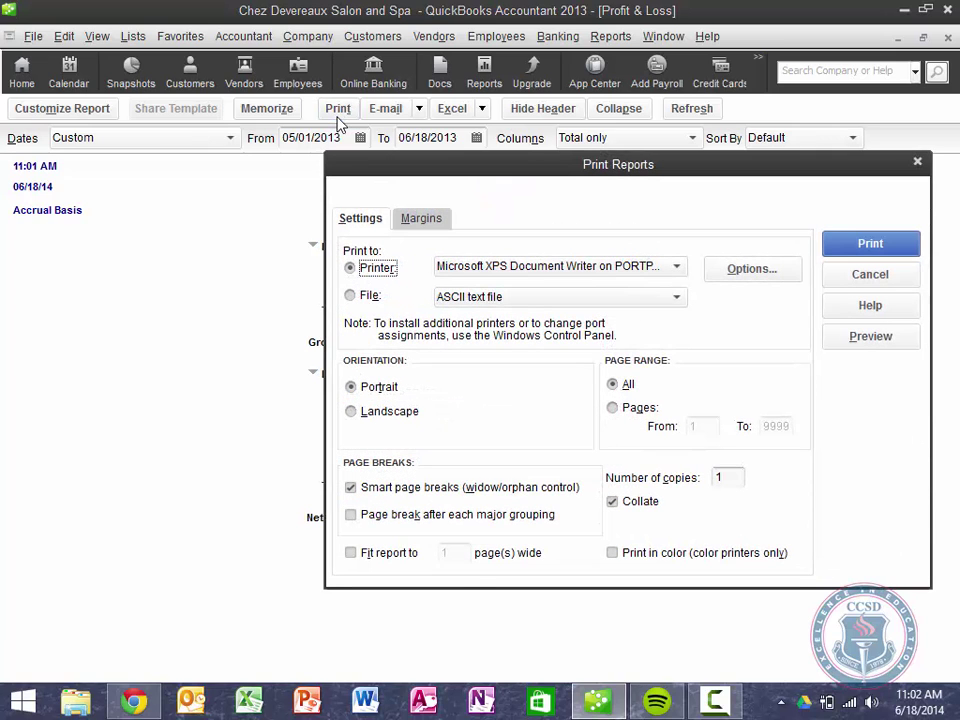
pyautogui.click(522, 280)
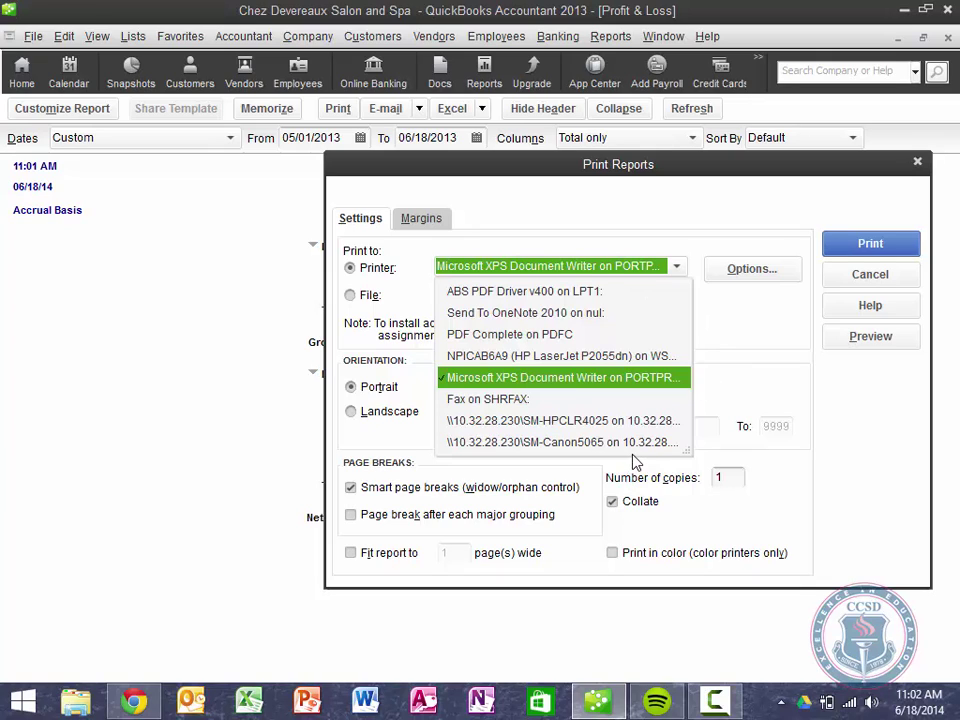
pyautogui.click(565, 292)
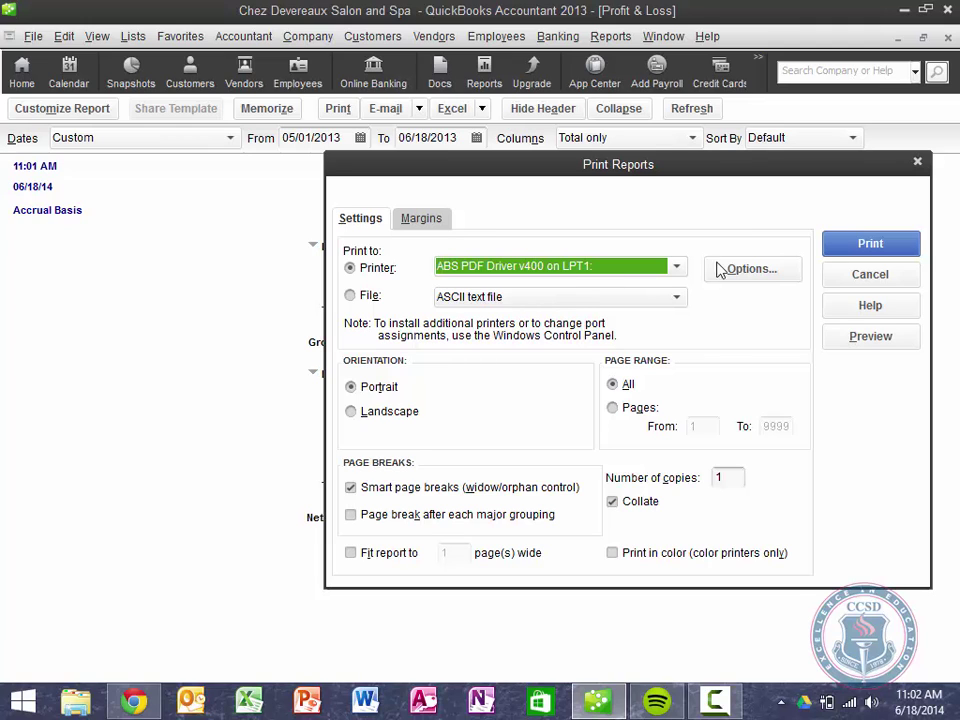
pyautogui.click(912, 250)
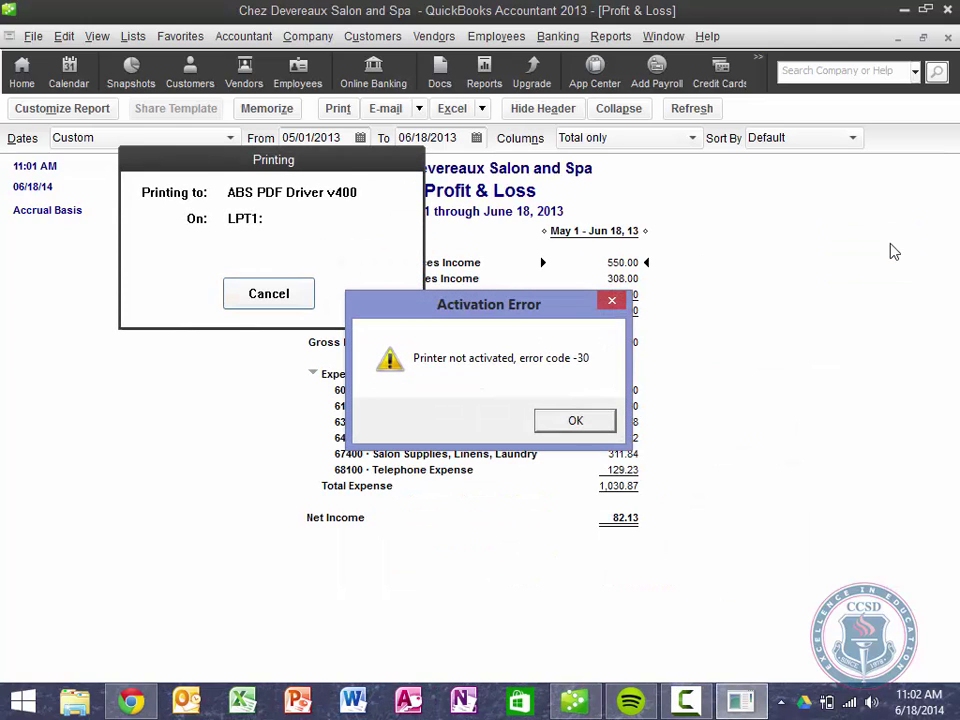
pyautogui.click(613, 425)
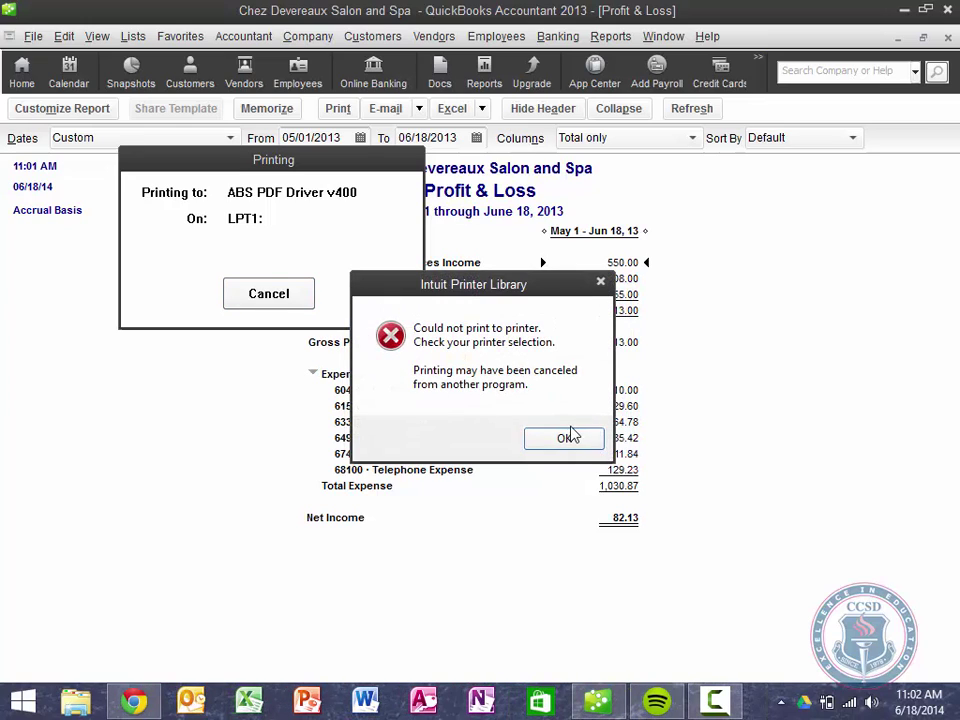
pyautogui.click(566, 440)
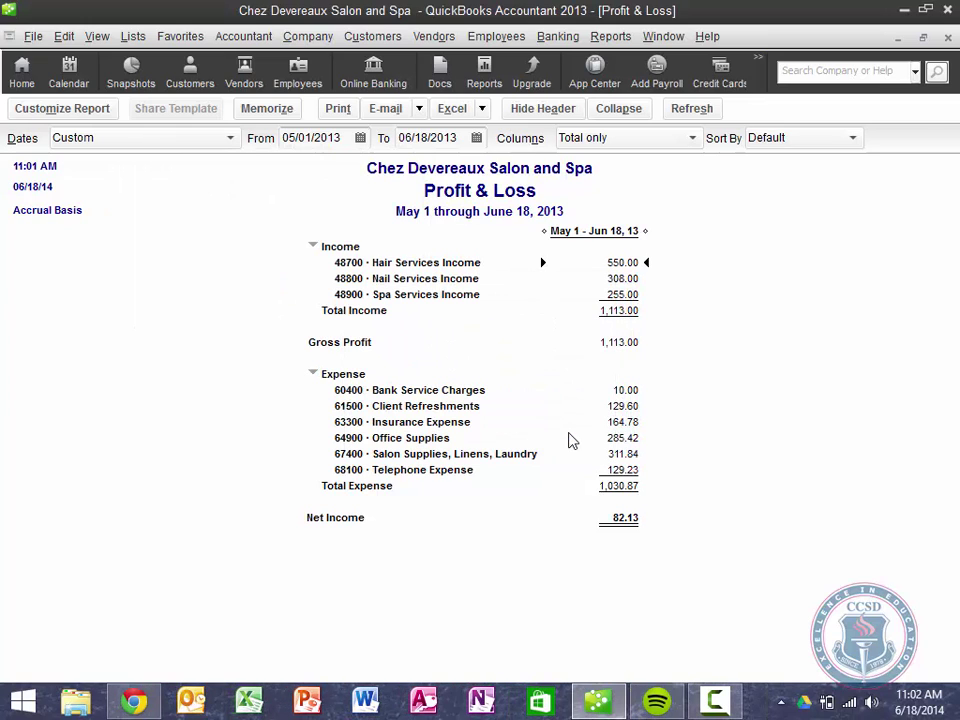
# Print the Profit & Loss report with the Microsoft XPS Document Writer printer
pyautogui.click(336, 108)
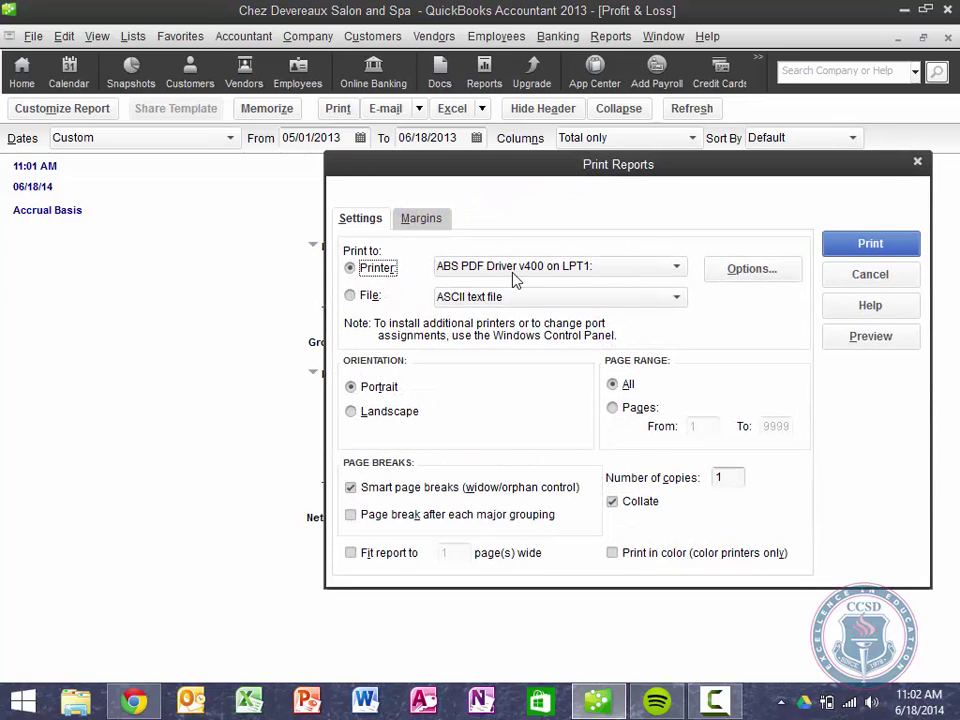
pyautogui.click(500, 265)
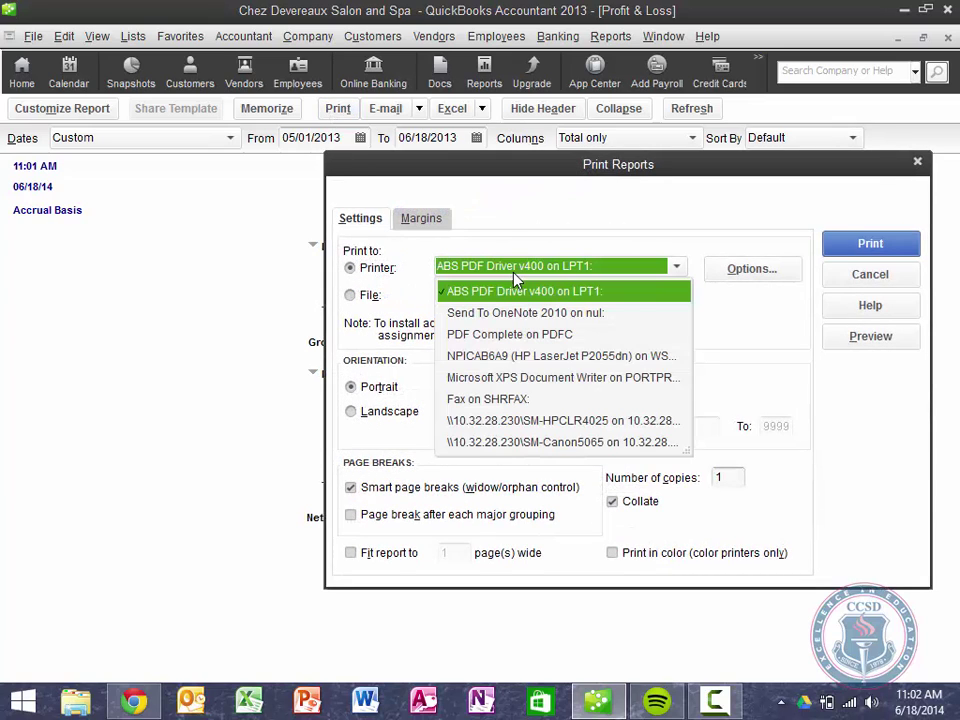
pyautogui.click(522, 377)
pyautogui.click(870, 245)
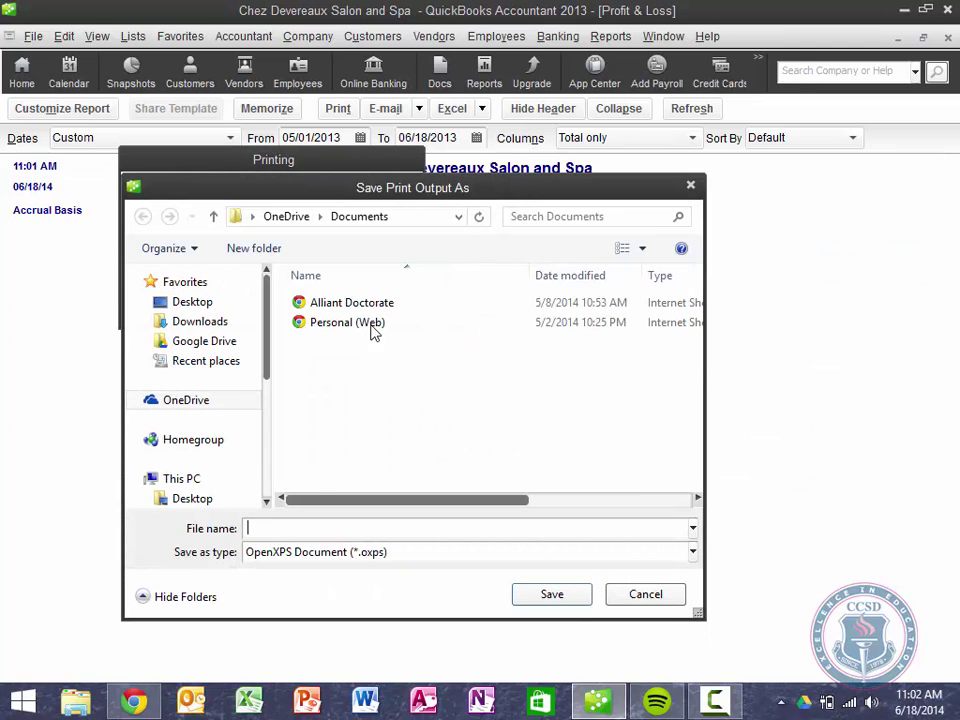
# Save the print output on the Desktop as an OpenXPS document named "Profit Loss for M"
pyautogui.click(347, 322)
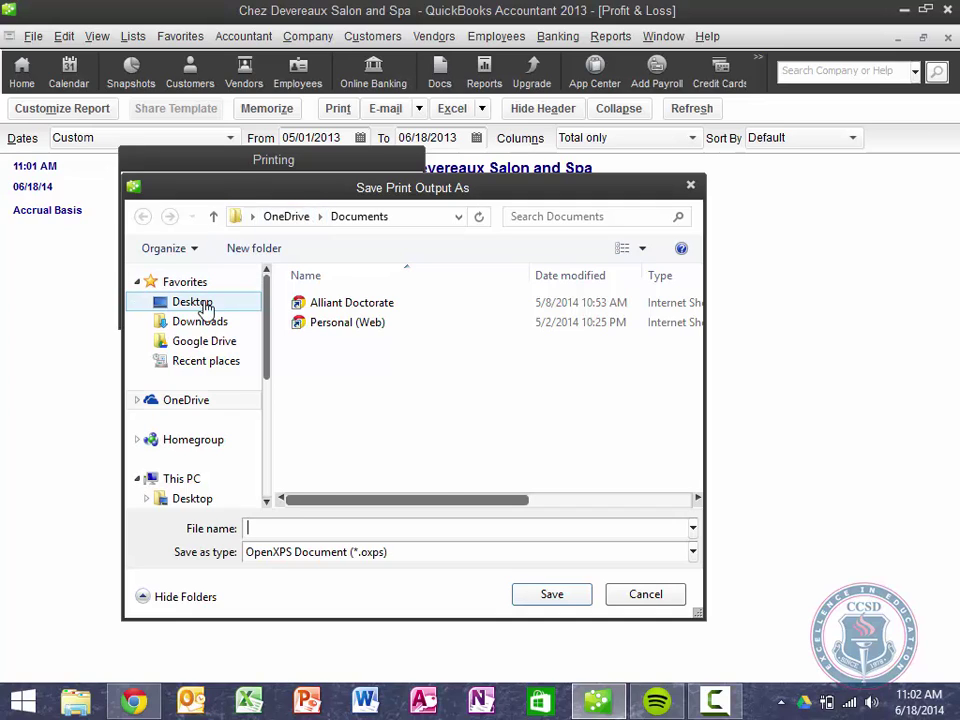
pyautogui.click(200, 304)
pyautogui.click(315, 530)
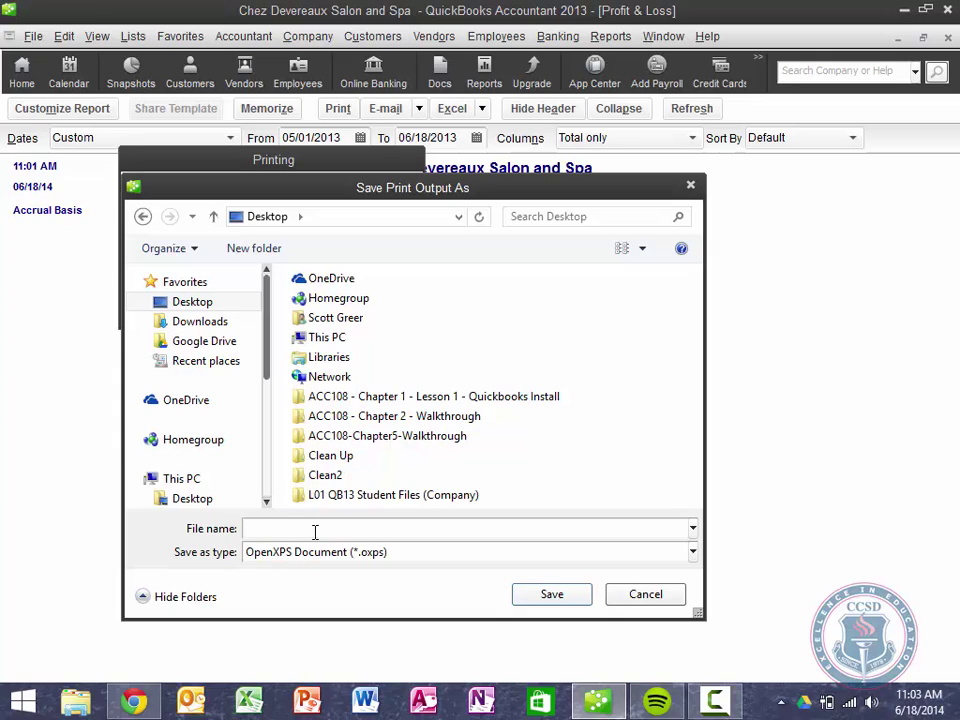
pyautogui.write('Profit Loss for M')
pyautogui.press('Return')
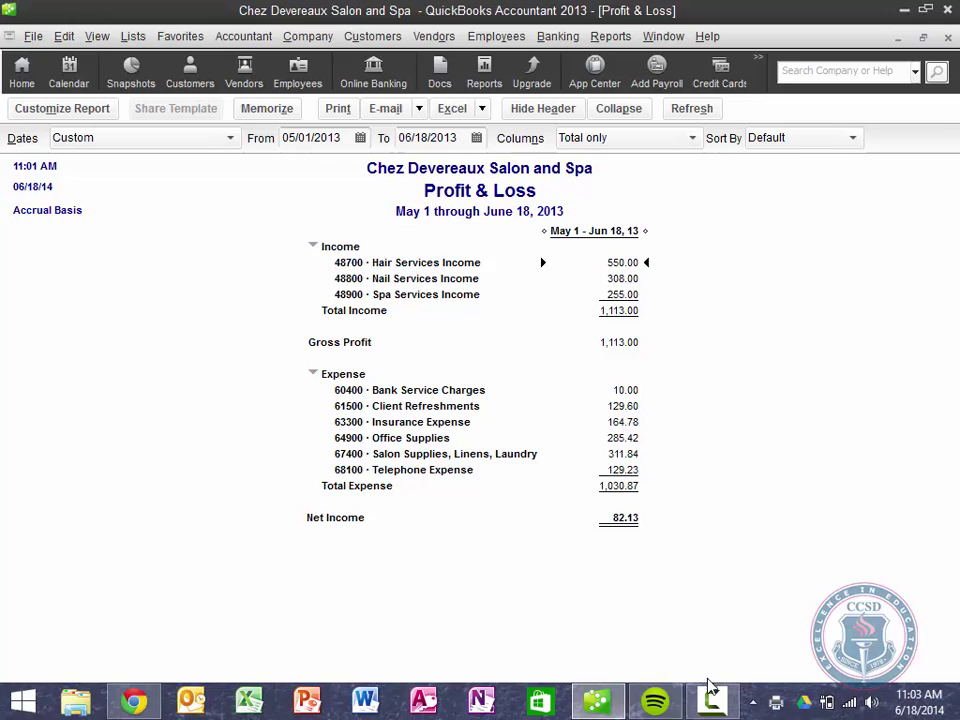
pyautogui.moveTo(716, 690)
pyautogui.click(747, 648)
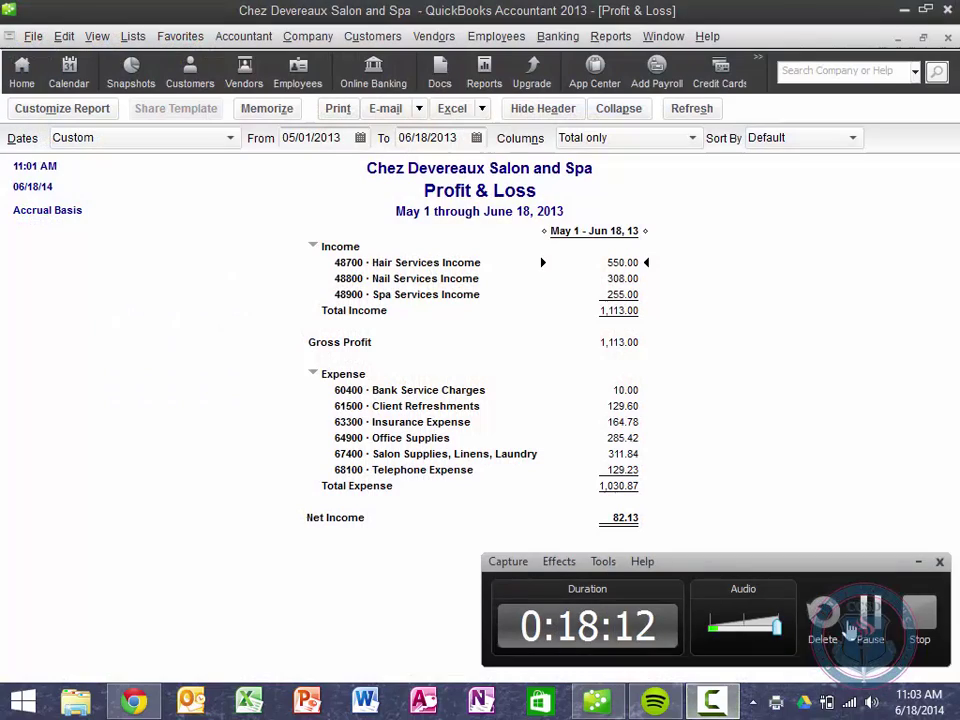
pyautogui.click(872, 630)
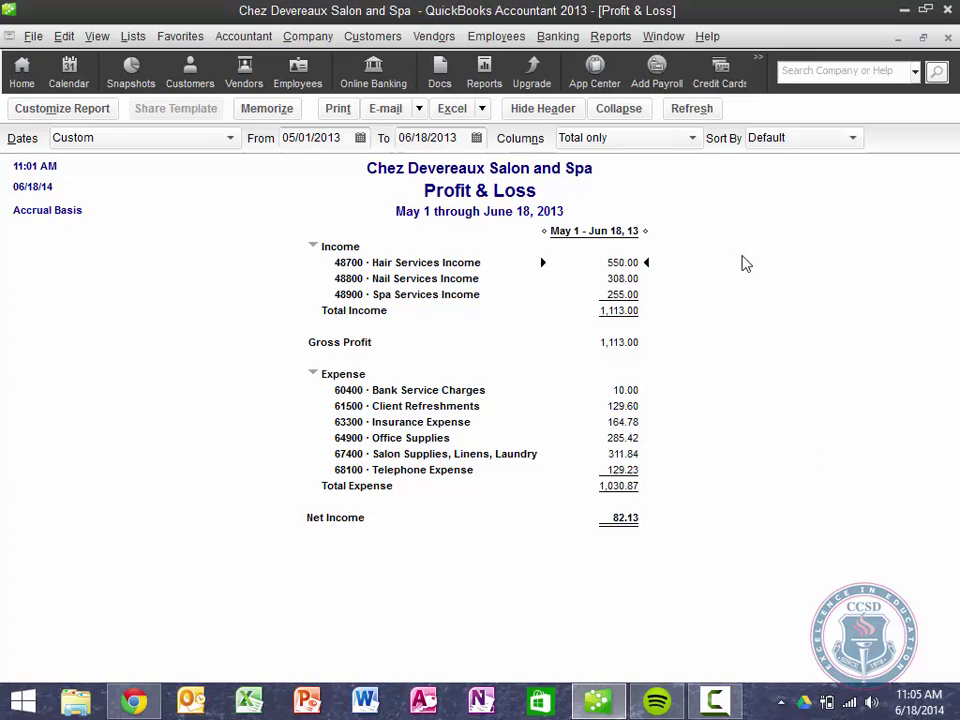
# Display the previous reconciliation detail report for the 10000 Checking account with statement ending date 05/31/2013
pyautogui.click(565, 40)
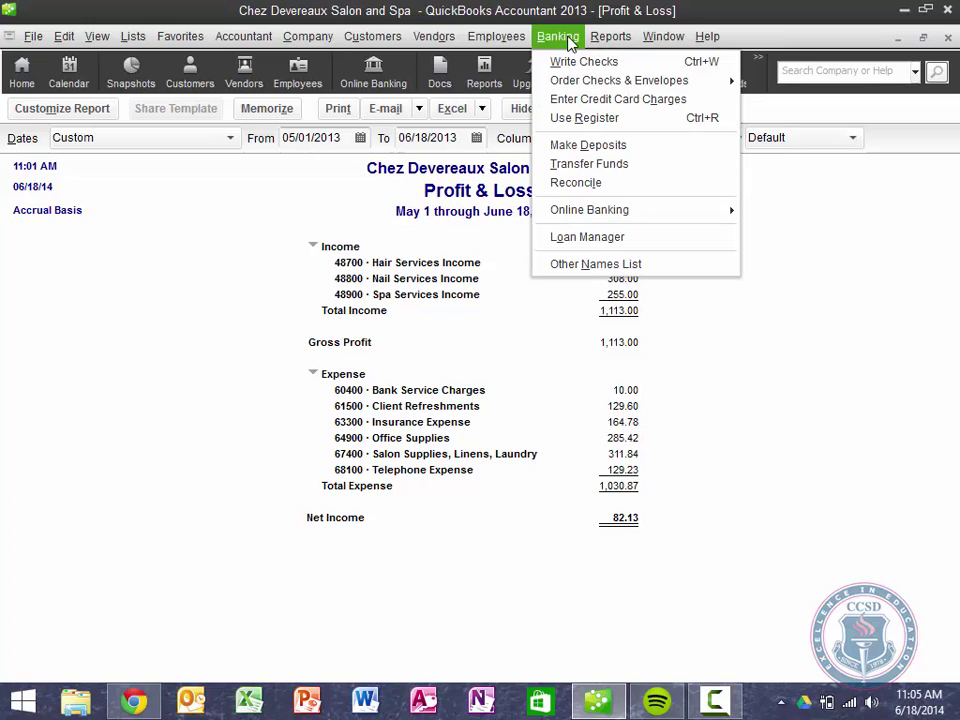
pyautogui.click(610, 37)
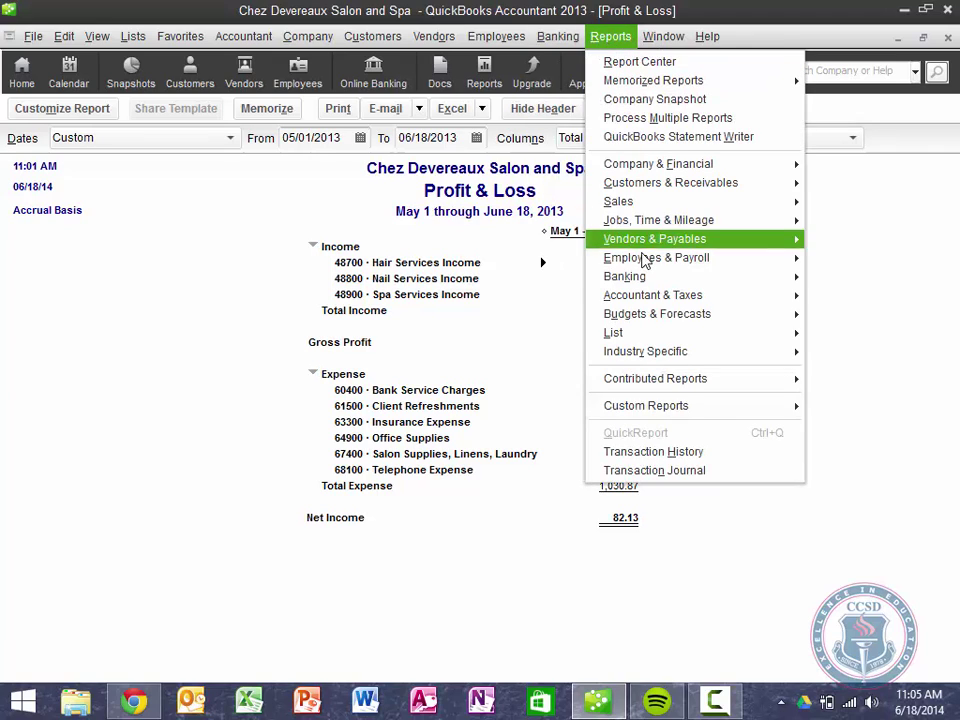
pyautogui.moveTo(640, 276)
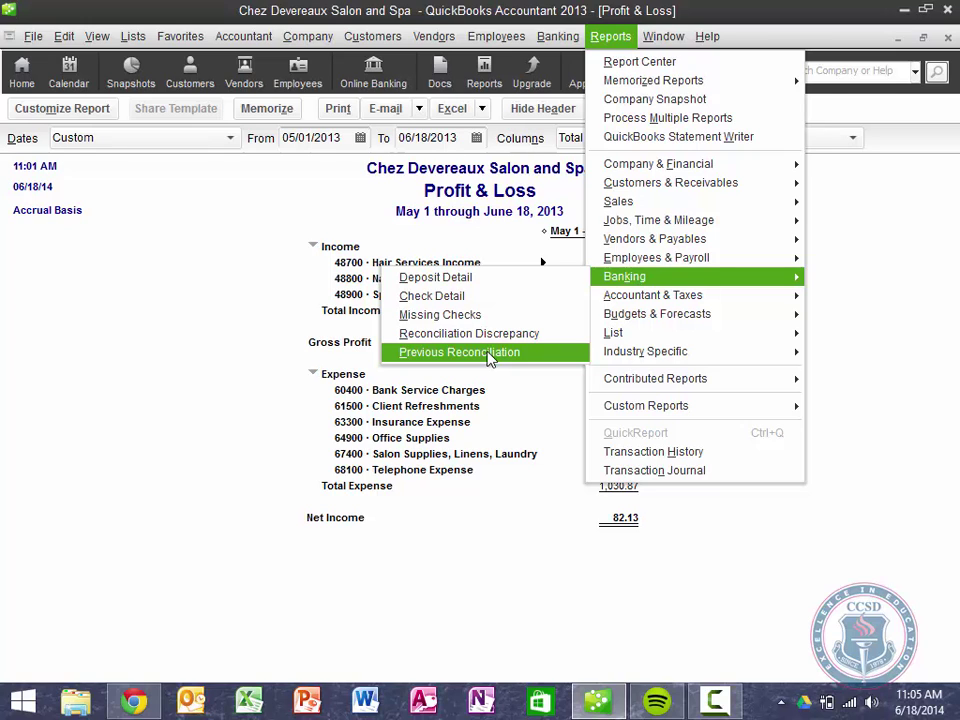
pyautogui.click(459, 352)
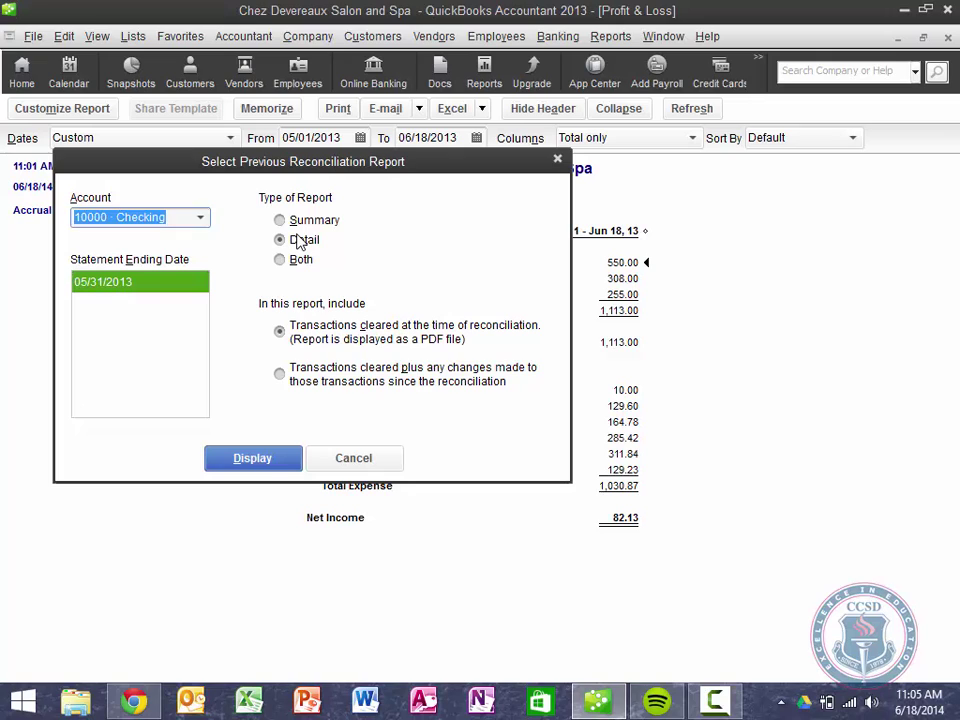
pyautogui.click(227, 462)
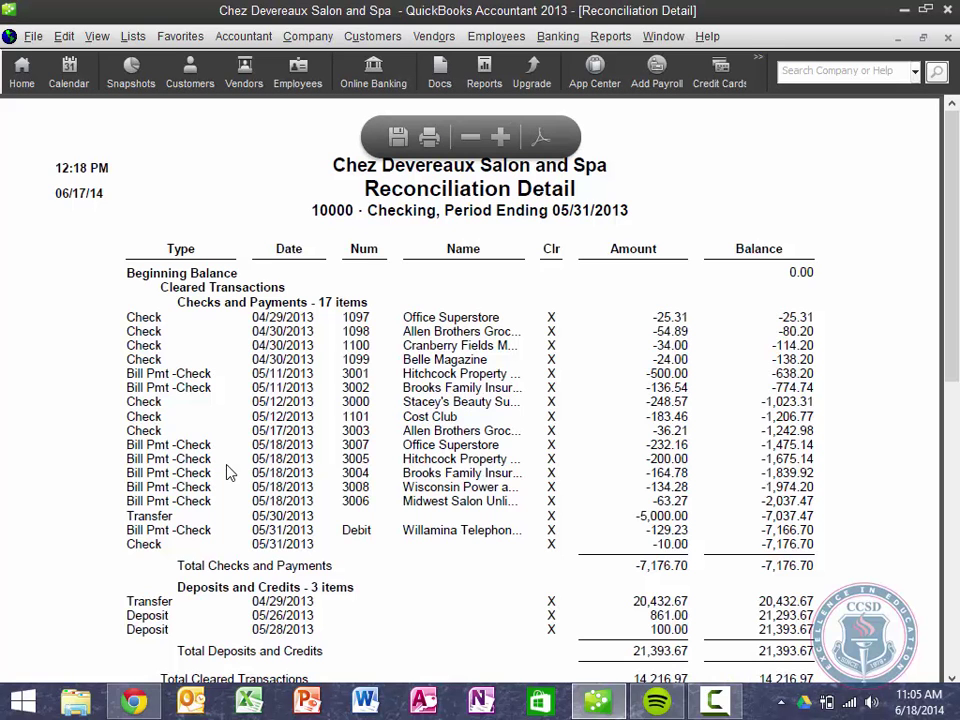
pyautogui.click(610, 36)
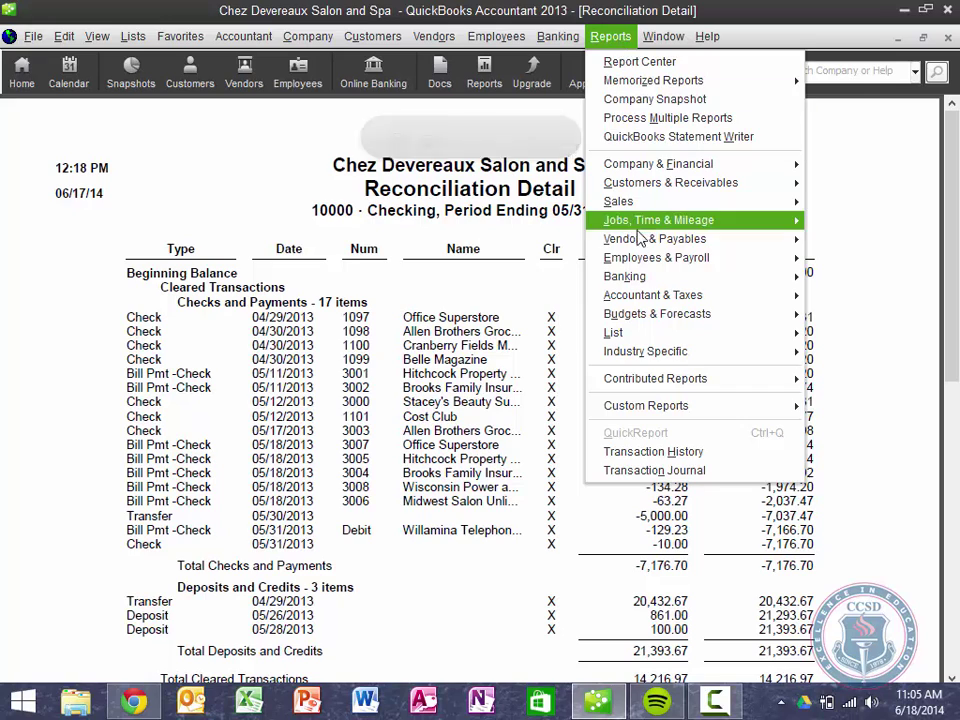
pyautogui.moveTo(622, 276)
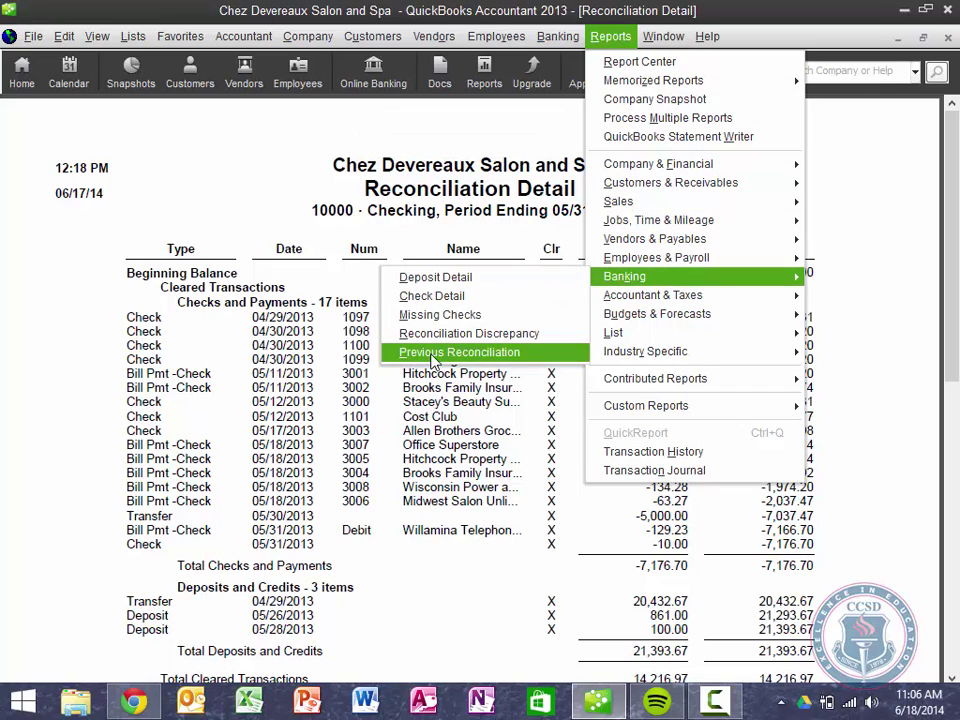
pyautogui.click(55, 417)
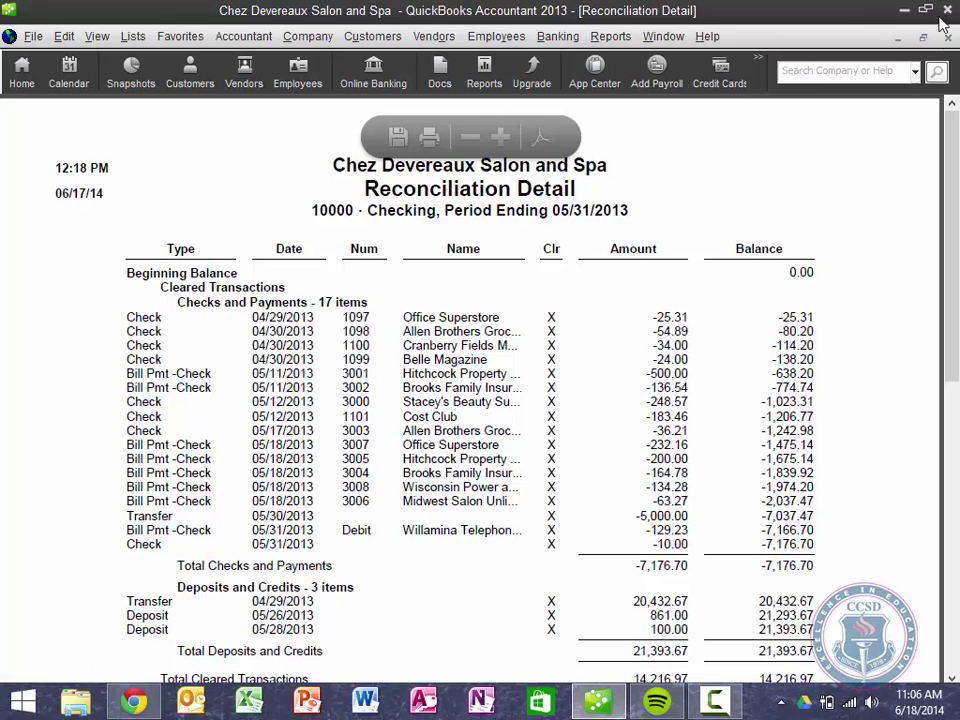
pyautogui.click(611, 36)
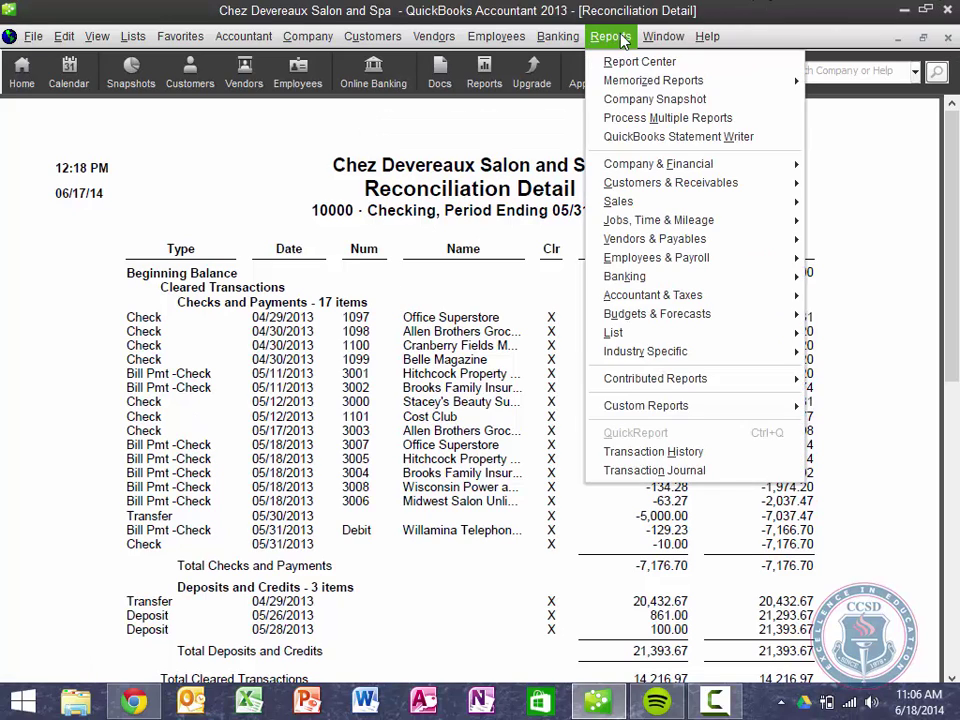
pyautogui.moveTo(653, 284)
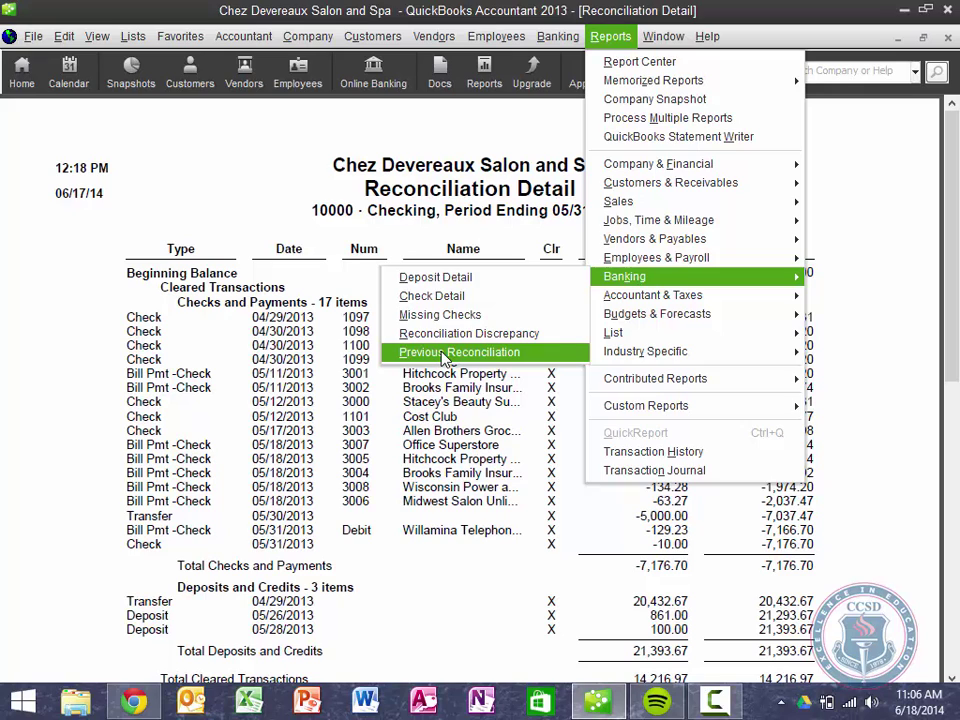
pyautogui.click(901, 173)
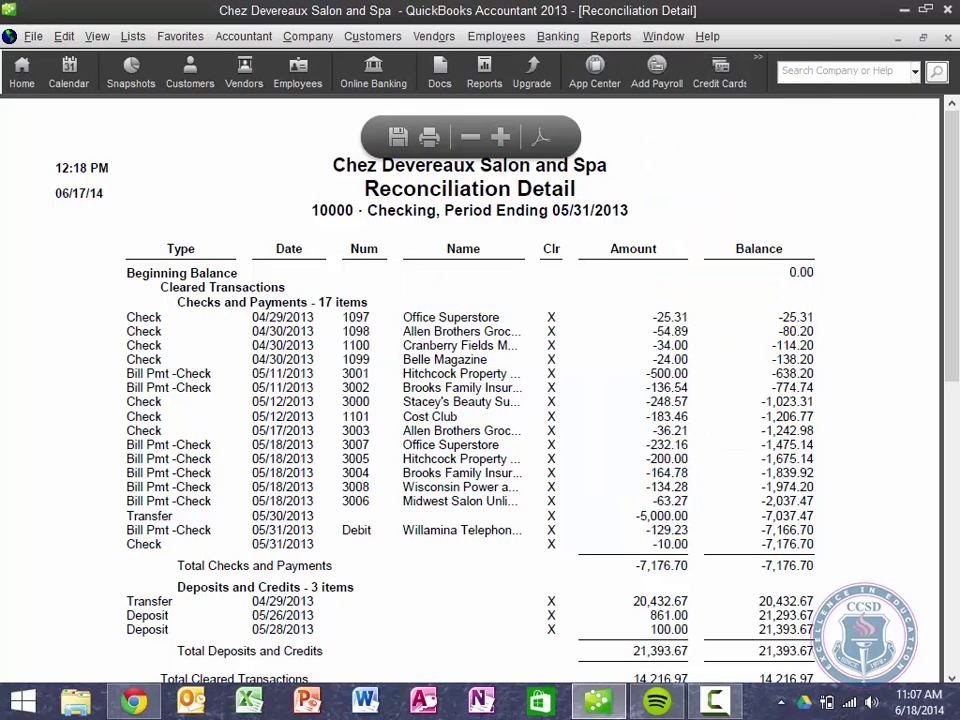
# Show the PDF viewer's full set of tools for the Reconciliation Detail report
pyautogui.click(543, 146)
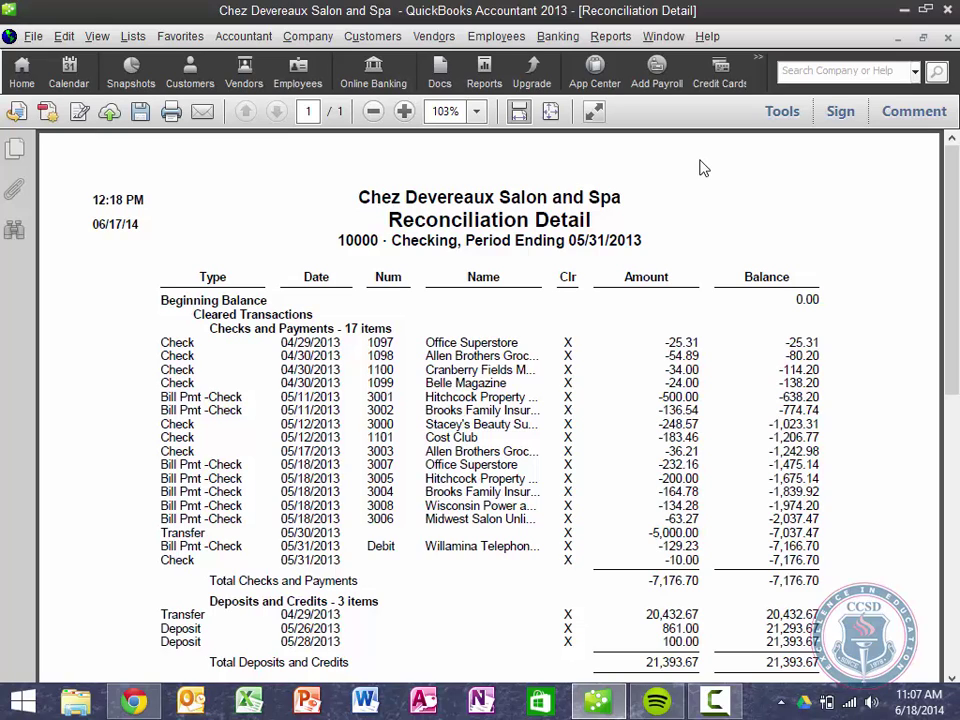
# Reopen the previous reconciliation detail report for the 10000 Checking account, period ending 05/31/2013, and enlarge it for reading
pyautogui.click(946, 42)
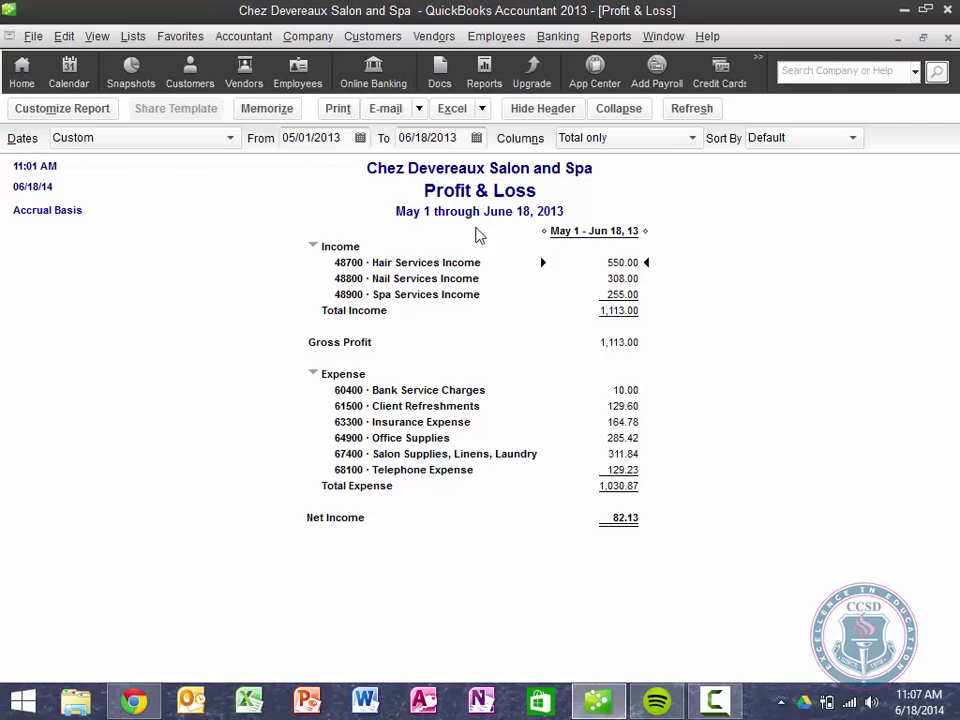
pyautogui.click(618, 37)
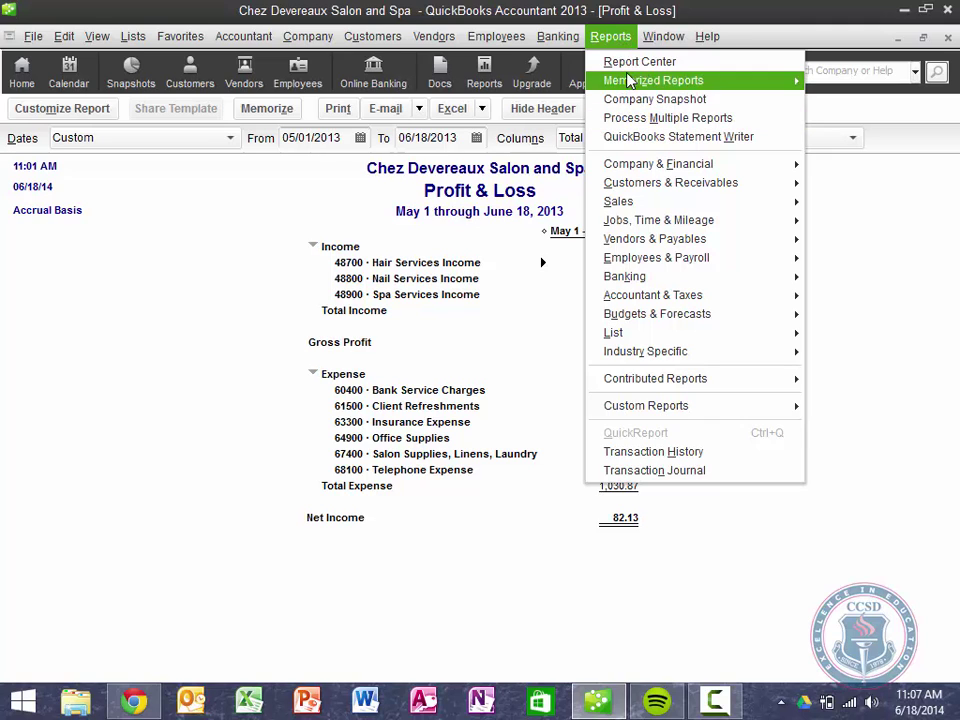
pyautogui.moveTo(624, 276)
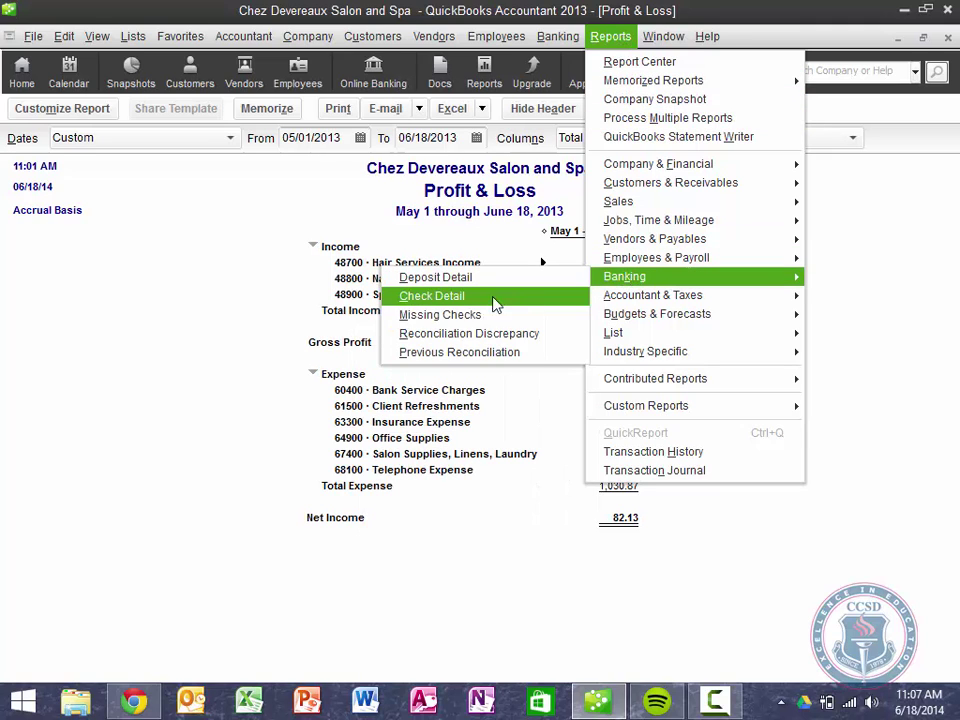
pyautogui.click(440, 354)
pyautogui.click(262, 456)
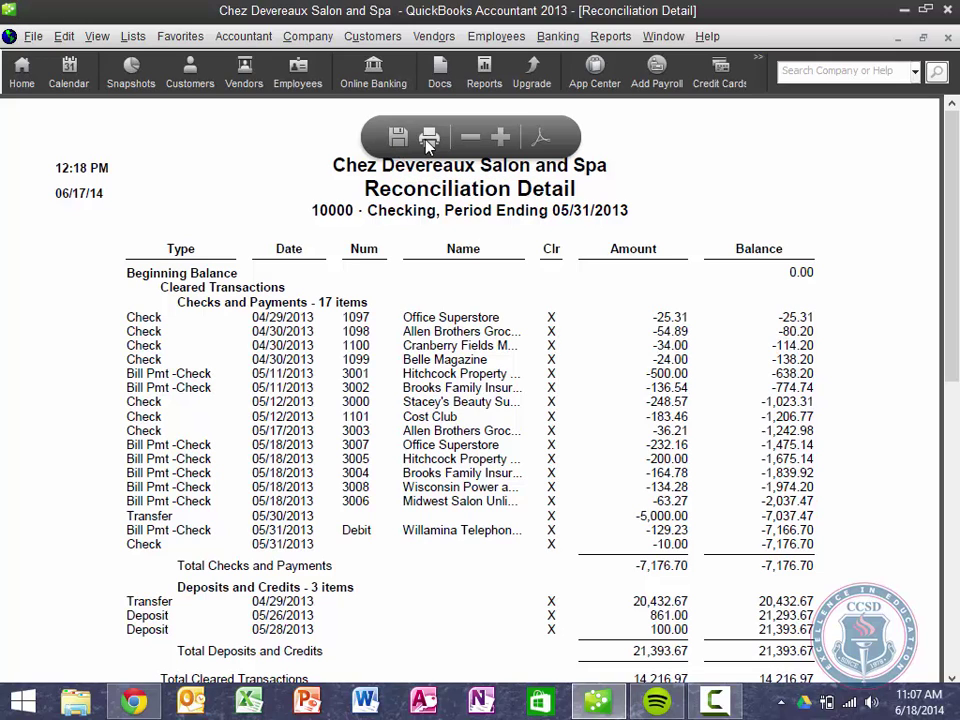
pyautogui.click(501, 137)
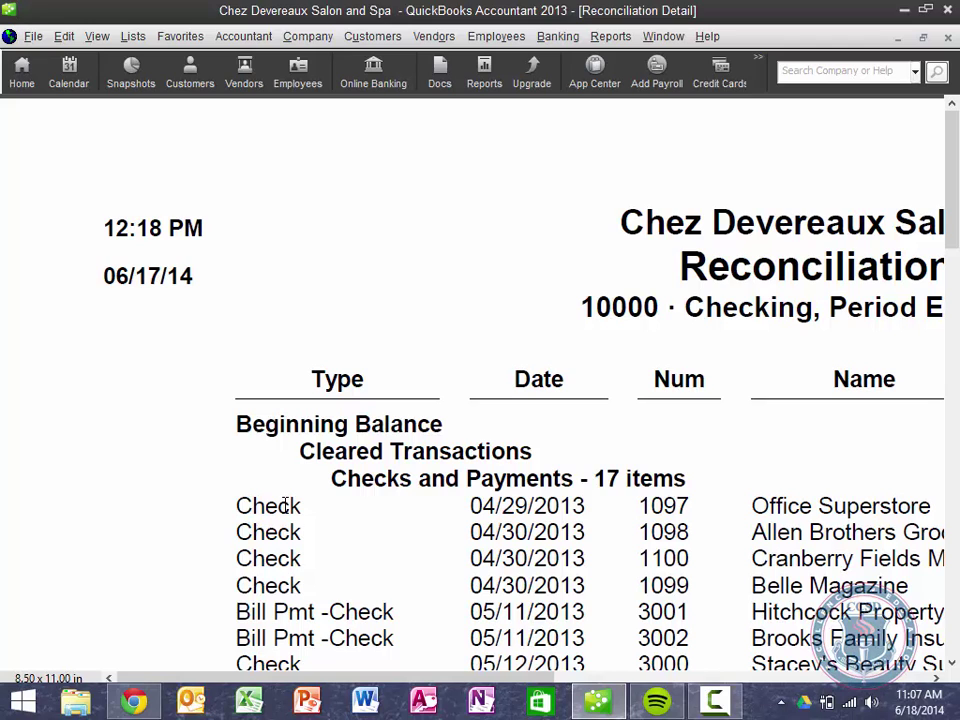
# Close the Reconciliation Detail and Profit & Loss reports without memorizing the modified report settings
pyautogui.click(947, 38)
pyautogui.click(946, 40)
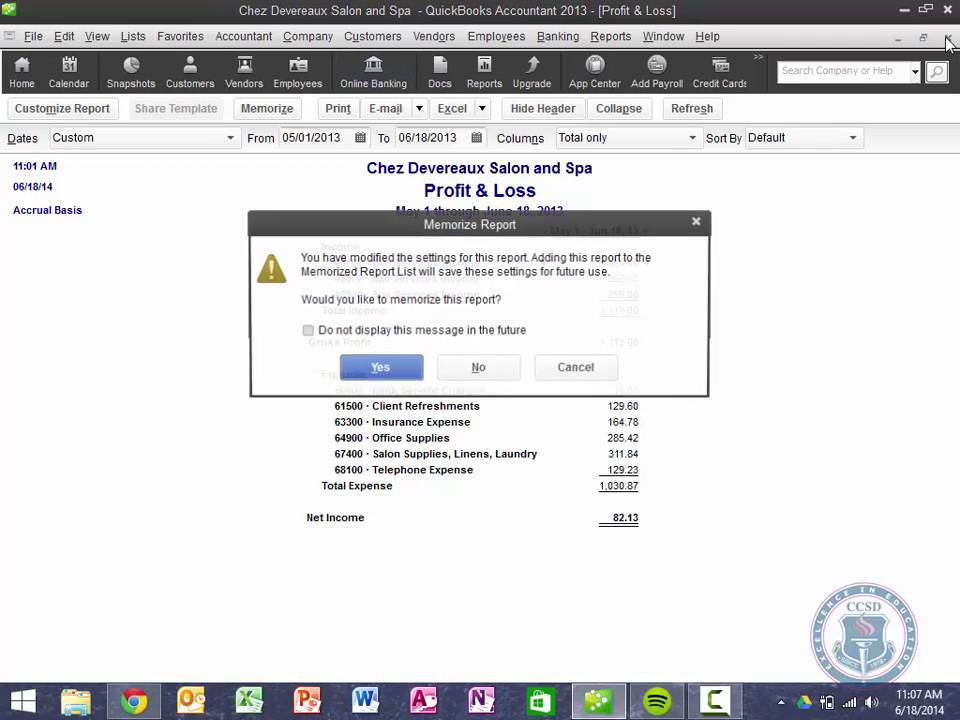
pyautogui.click(477, 369)
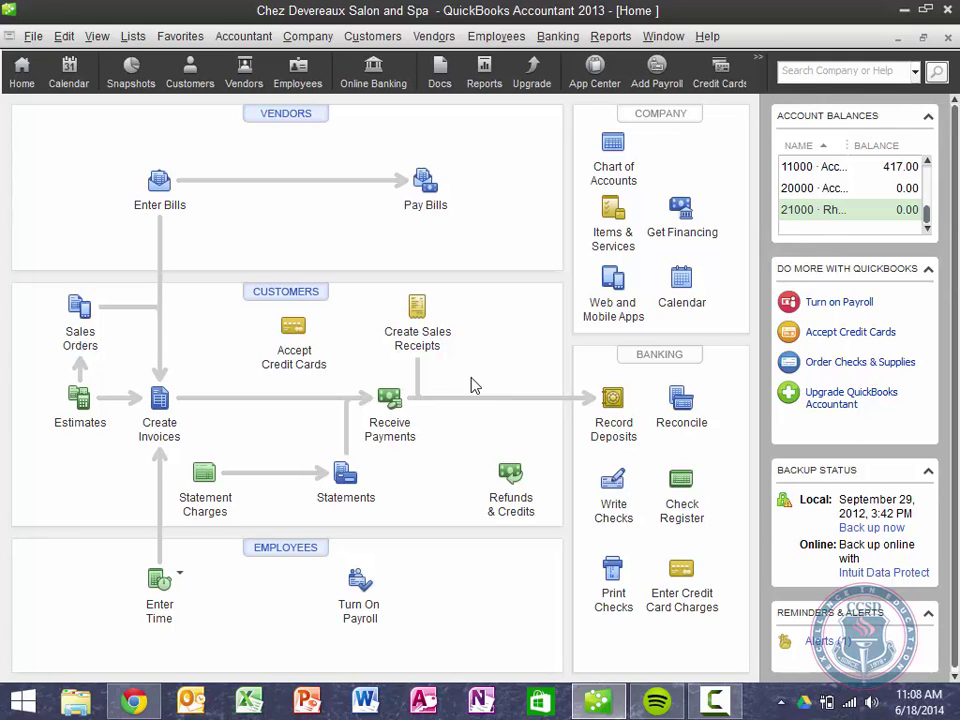
# Open the 10000 Checking account register and review its transactions from the end of May 2013 back to 04/30/2013
pyautogui.click(677, 496)
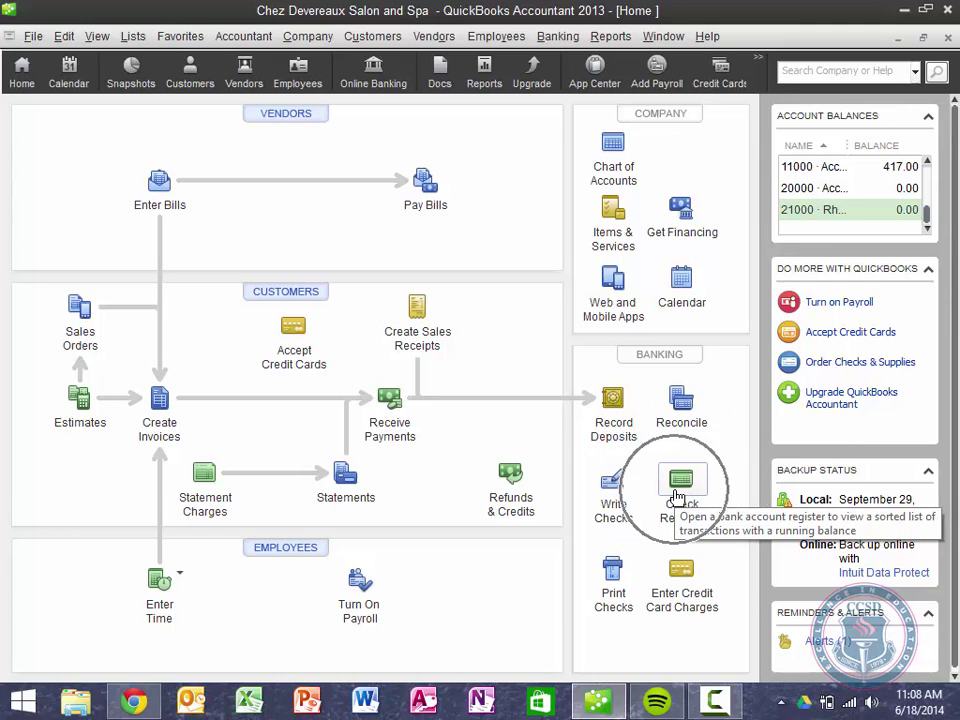
pyautogui.click(676, 496)
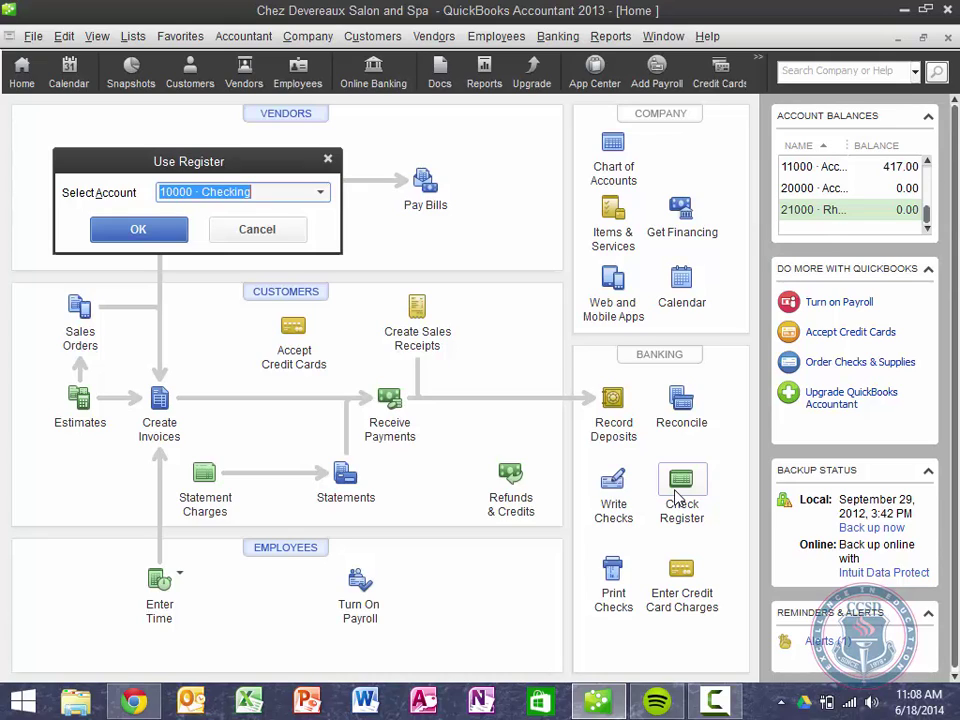
pyautogui.click(142, 231)
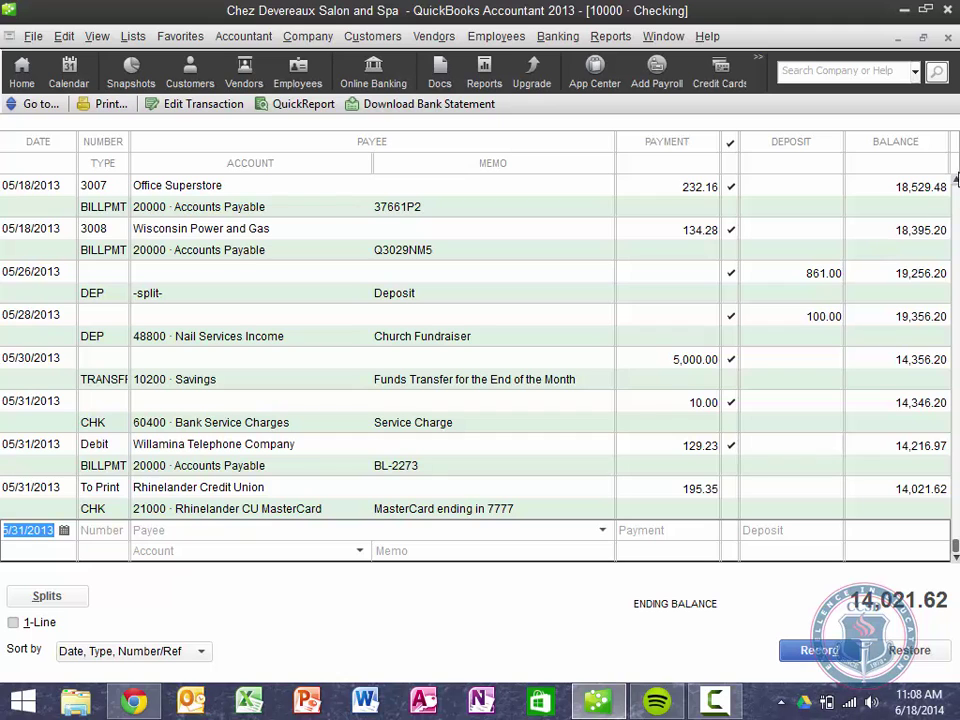
pyautogui.scroll(6, 956, 178)
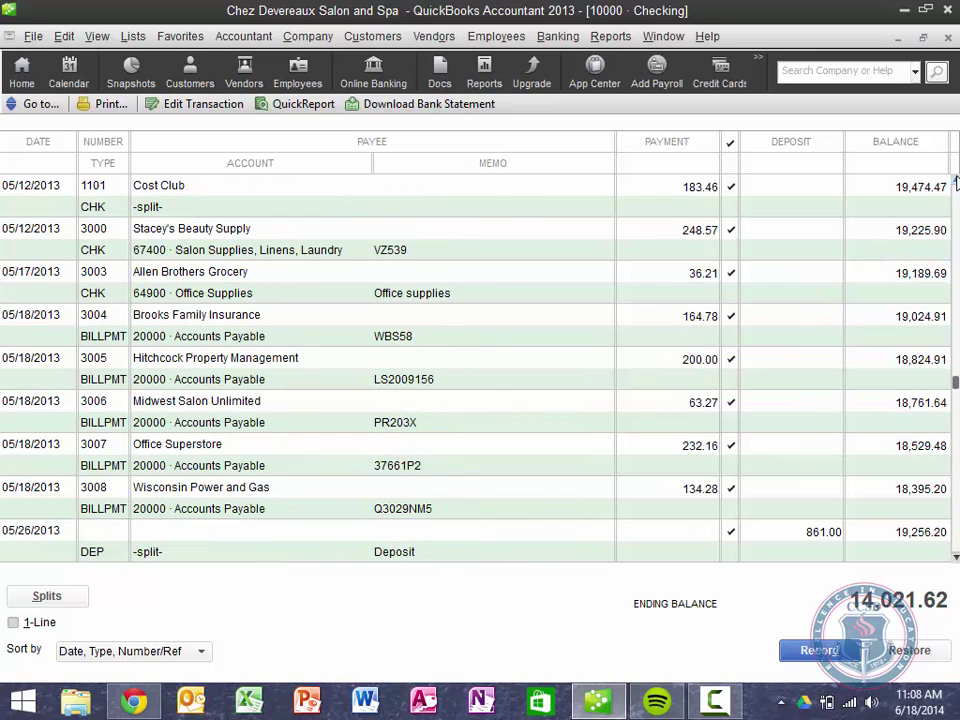
pyautogui.scroll(5, 956, 178)
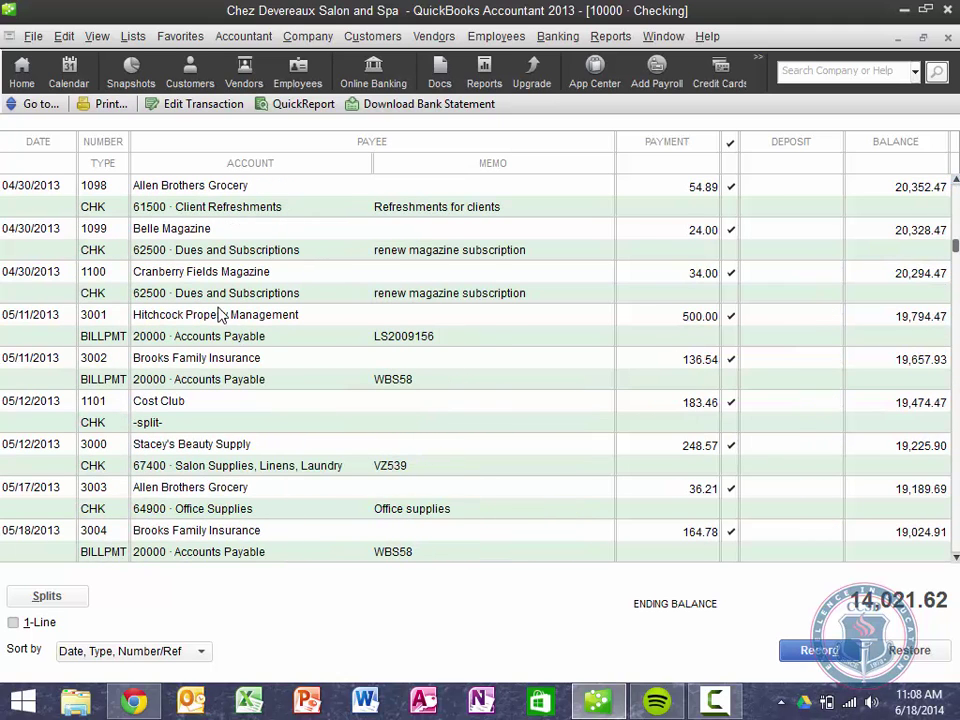
# Generate a Register QuickReport from the Hitchcock Property Management bill payment 3001 dated 05/11/2013
pyautogui.click(237, 318)
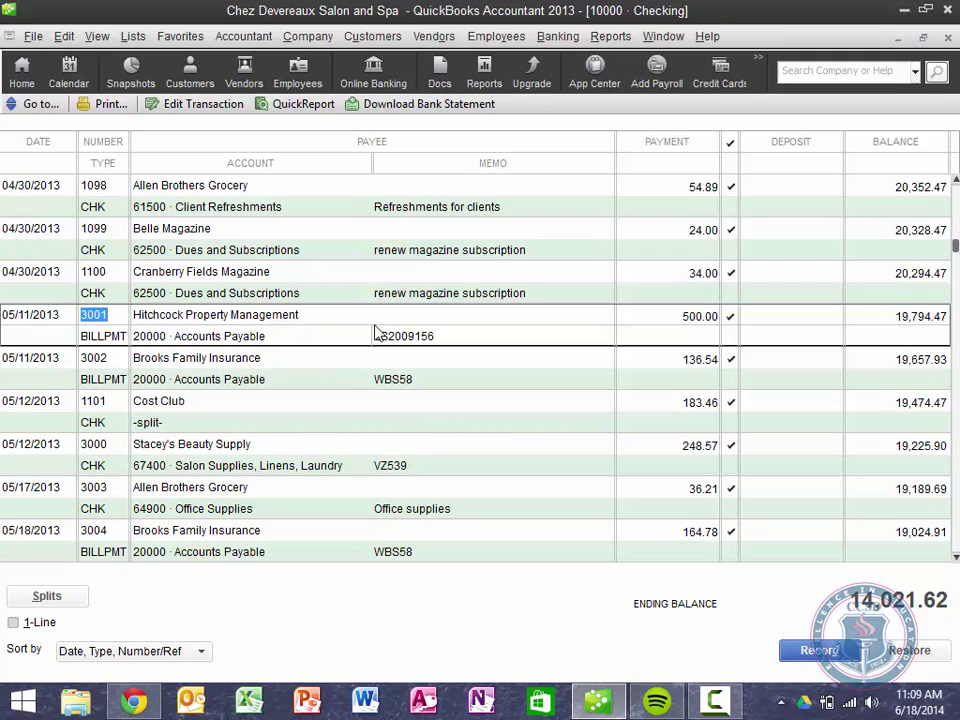
pyautogui.click(293, 106)
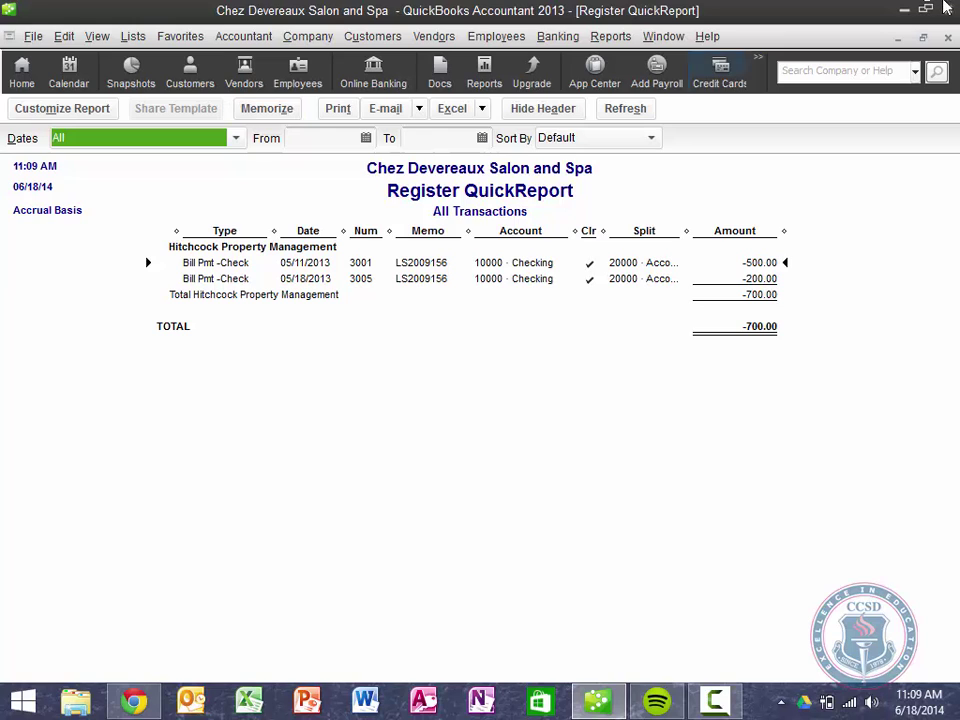
pyautogui.click(948, 38)
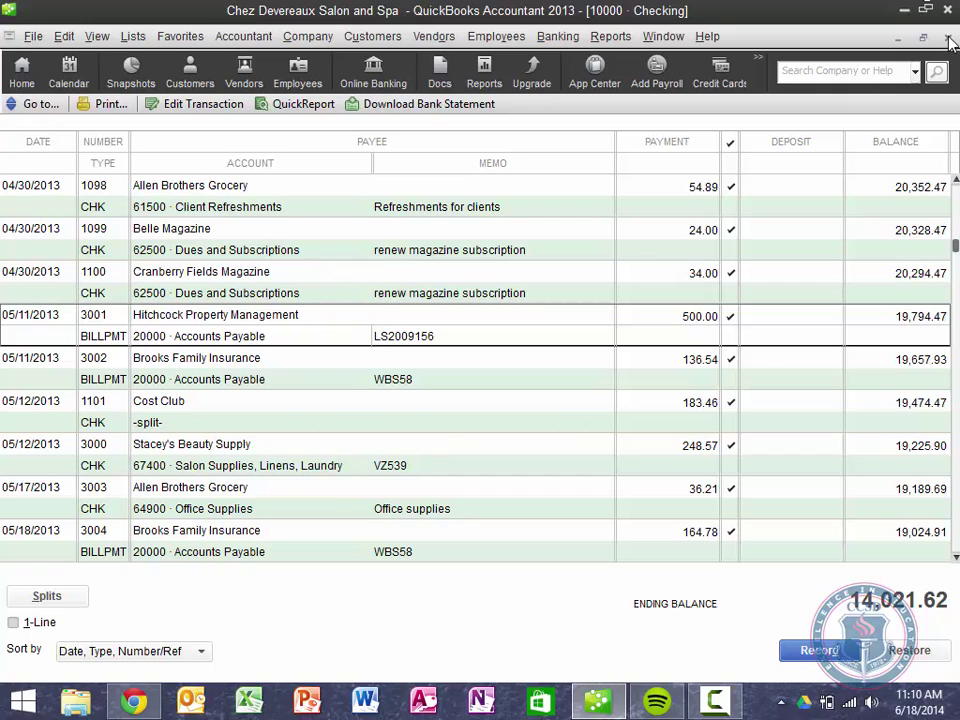
pyautogui.click(295, 106)
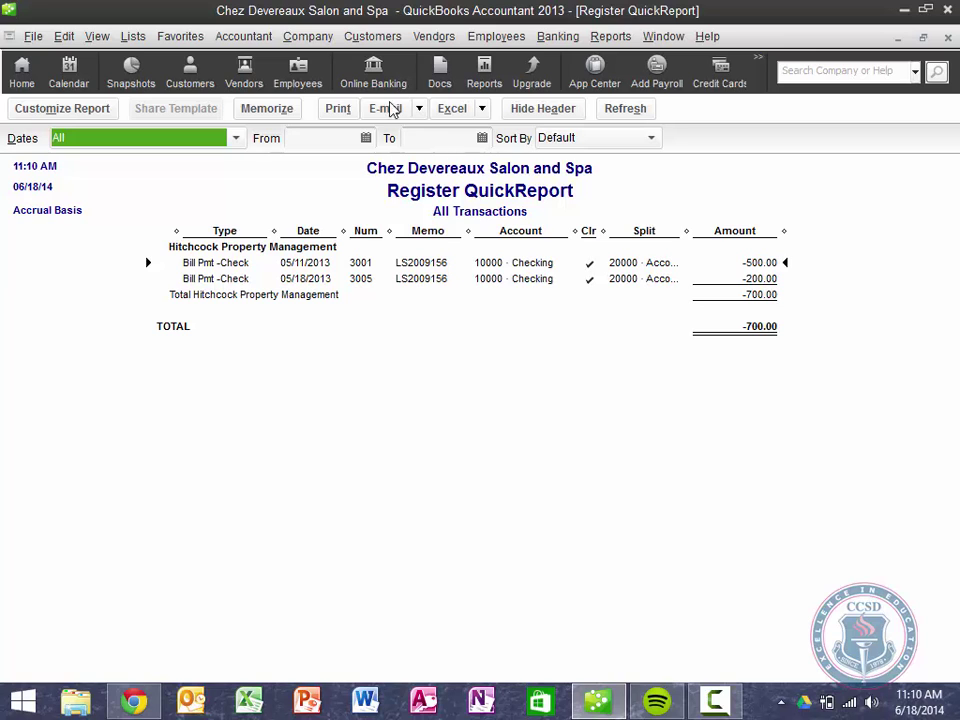
pyautogui.click(340, 108)
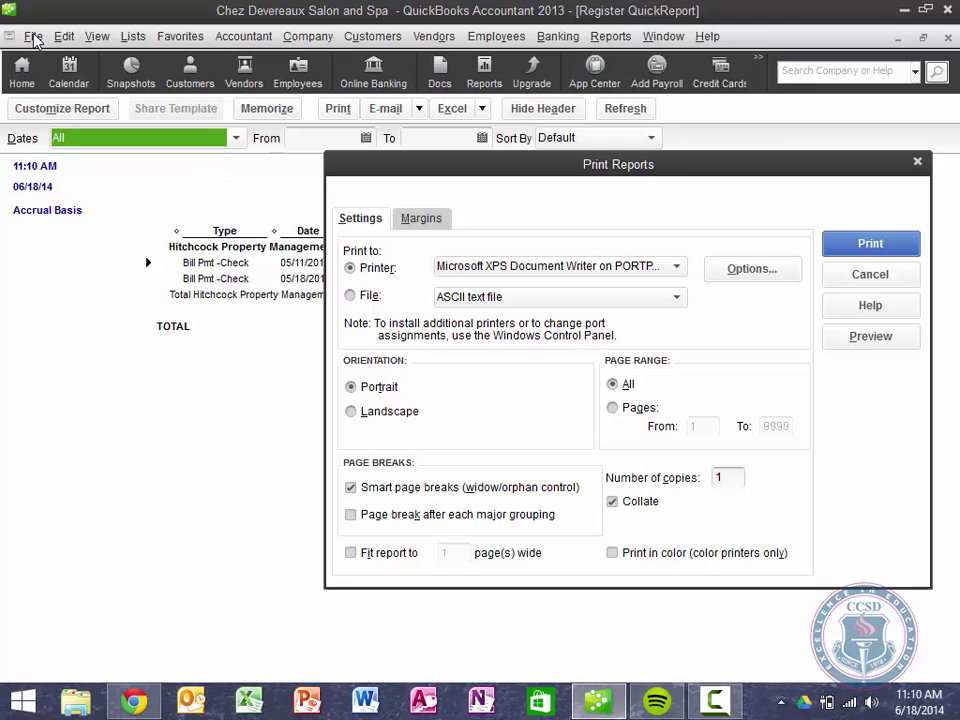
pyautogui.click(870, 274)
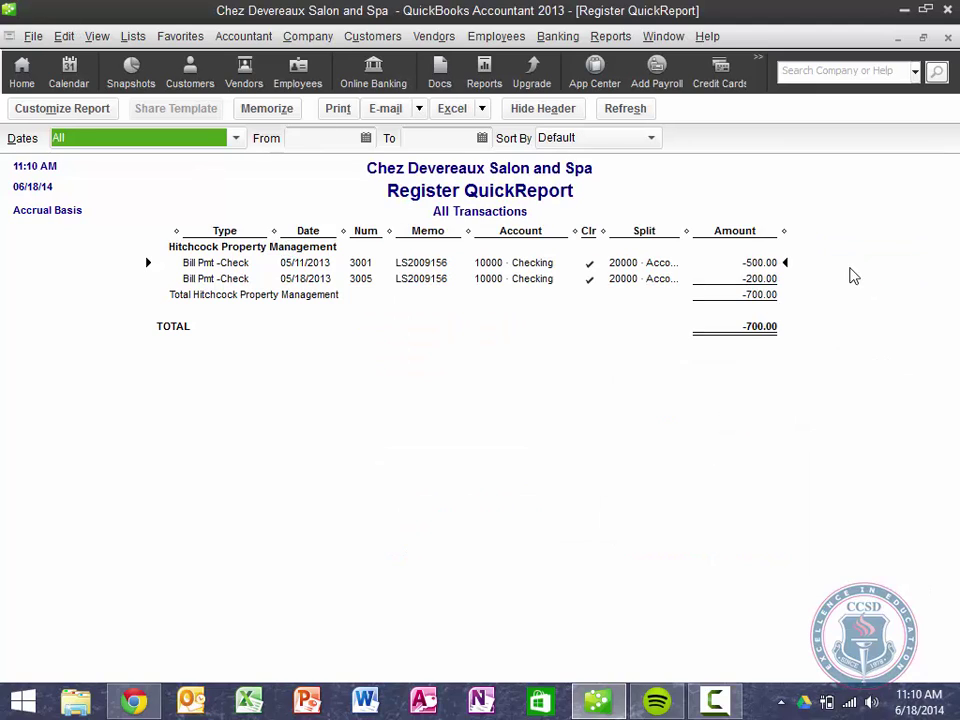
pyautogui.click(40, 43)
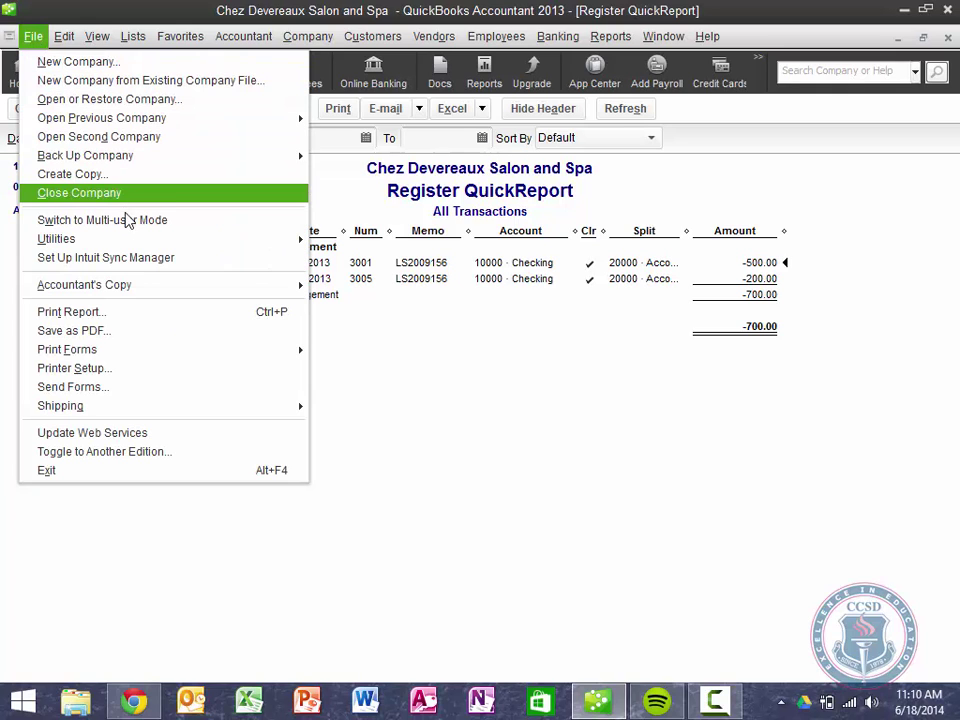
pyautogui.click(116, 338)
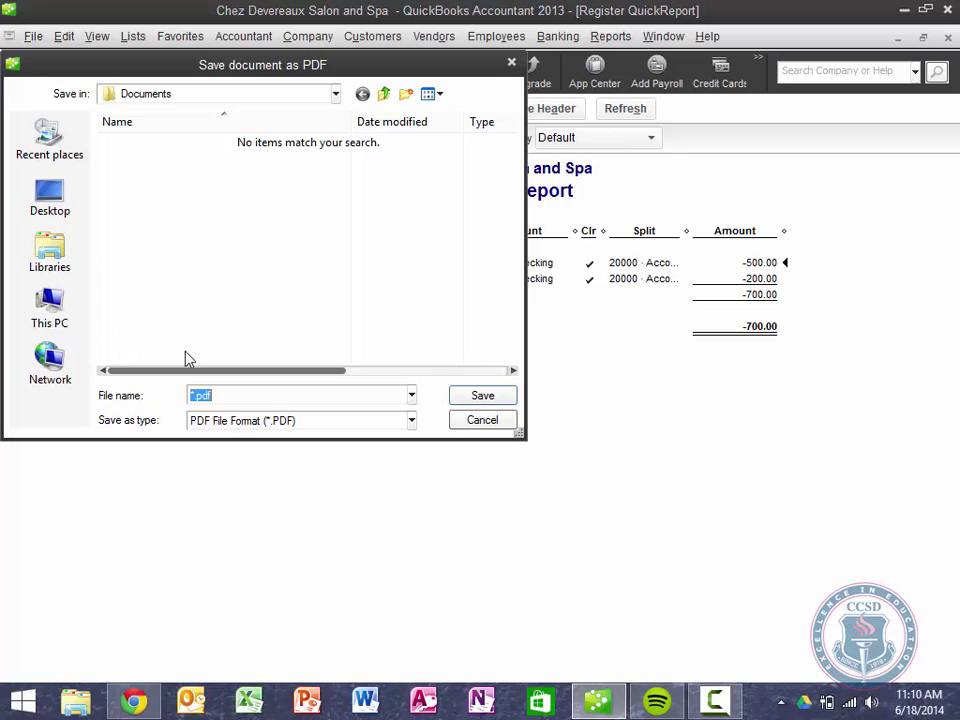
pyautogui.click(482, 420)
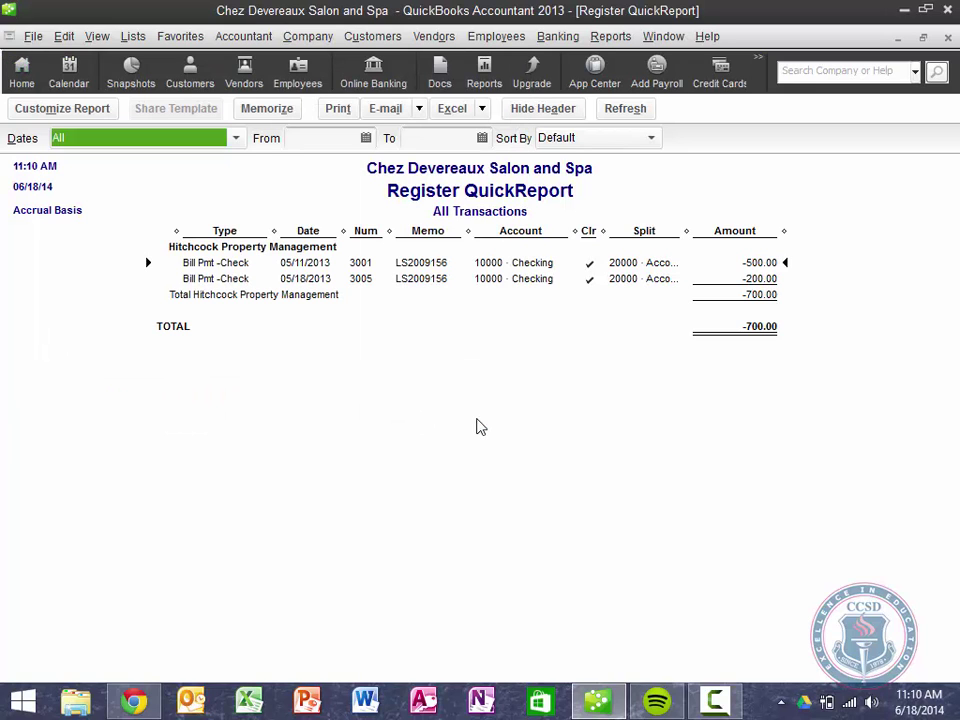
# Close all open windows and display the Home page again
pyautogui.click(665, 40)
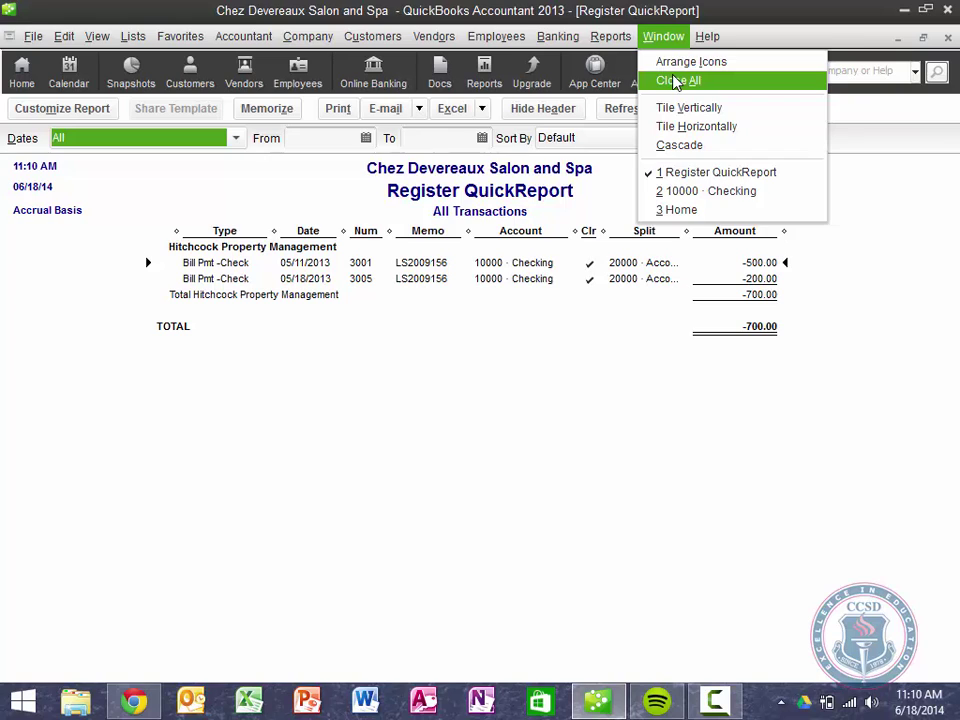
pyautogui.click(675, 81)
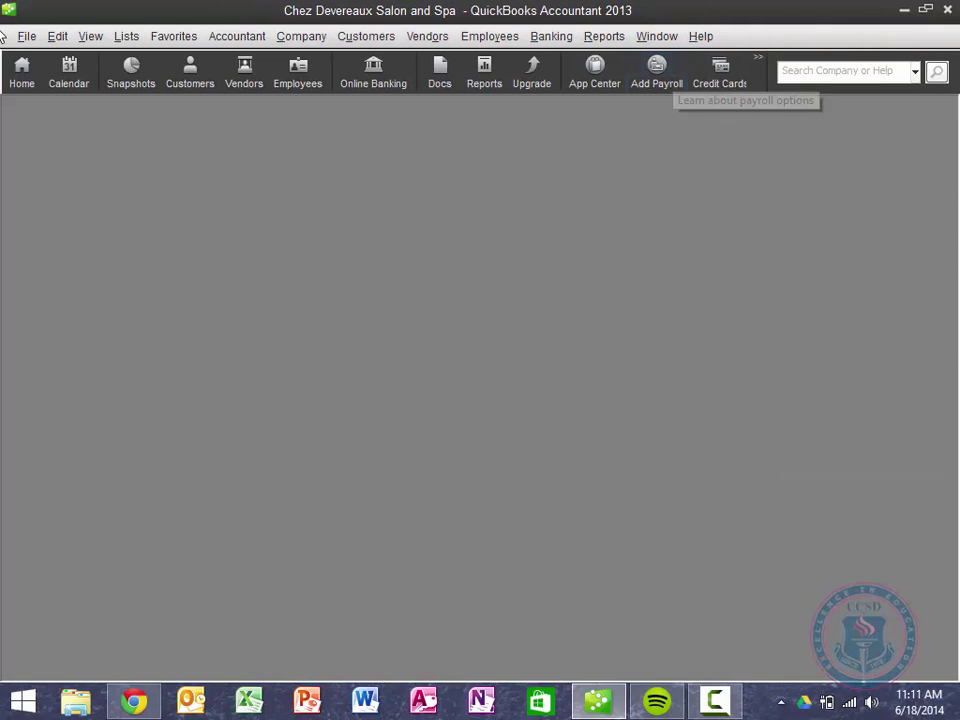
pyautogui.click(22, 80)
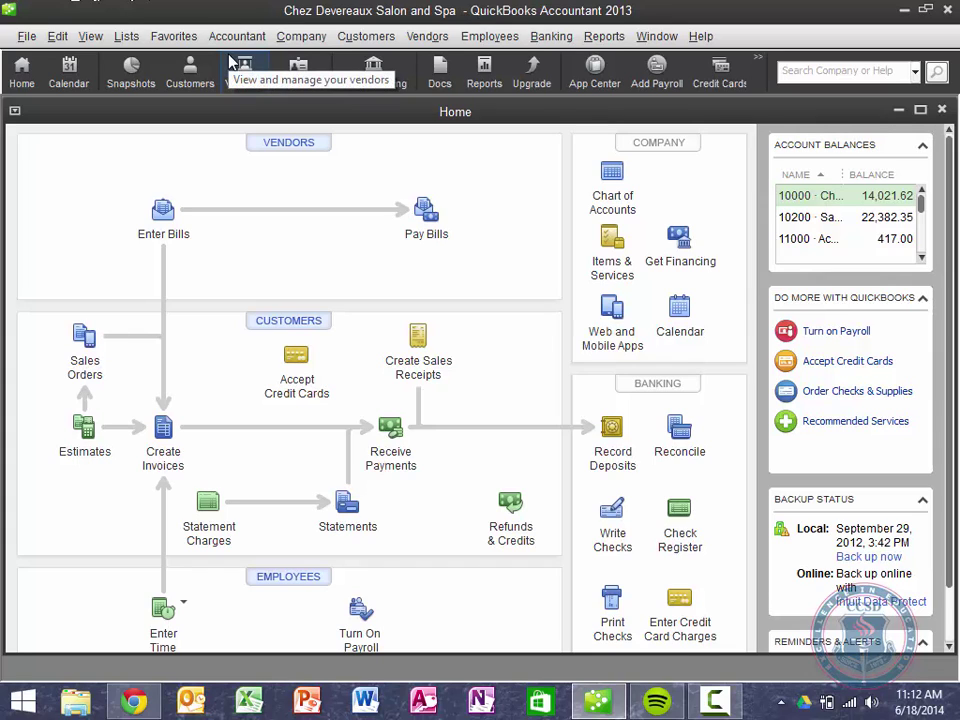
# Open the Company Snapshot at full size and set the Income and Expense Trend graph's period to Last year
pyautogui.click(605, 38)
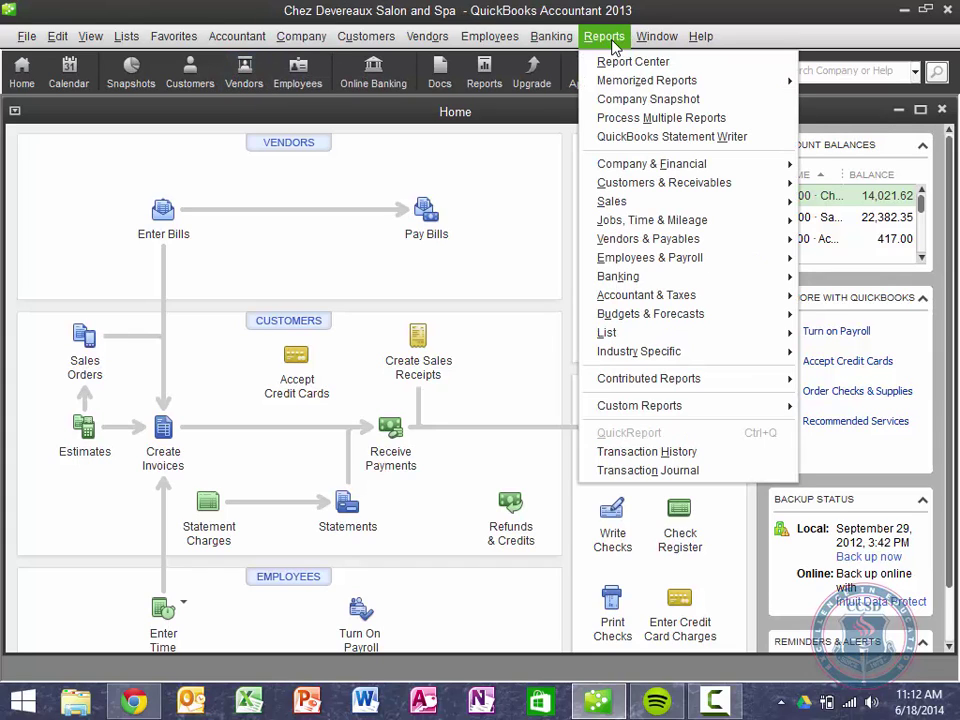
pyautogui.click(636, 99)
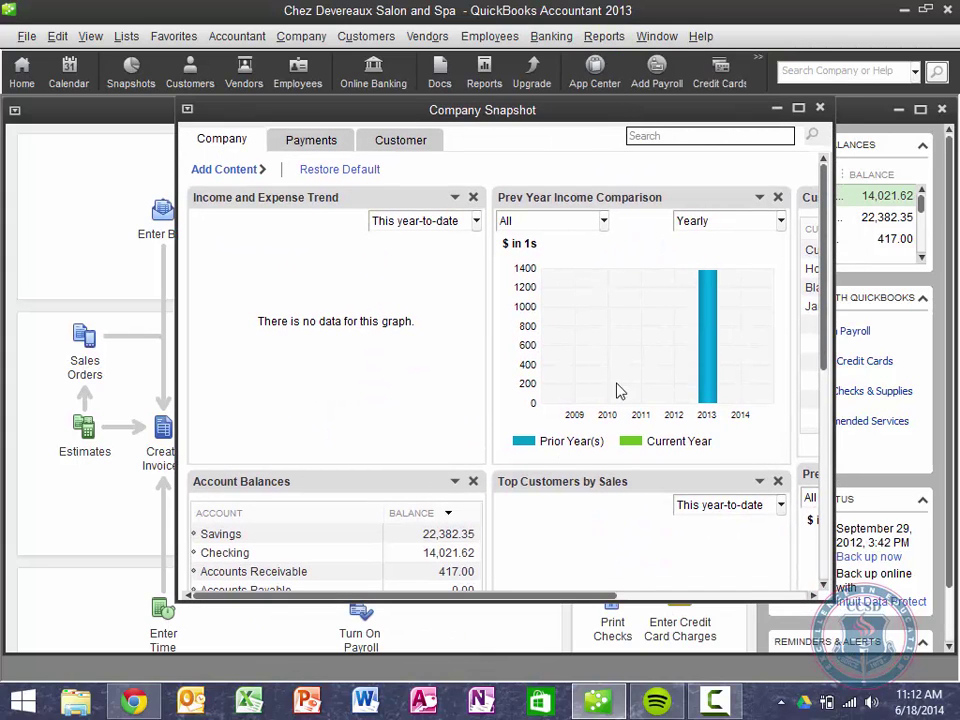
pyautogui.click(799, 108)
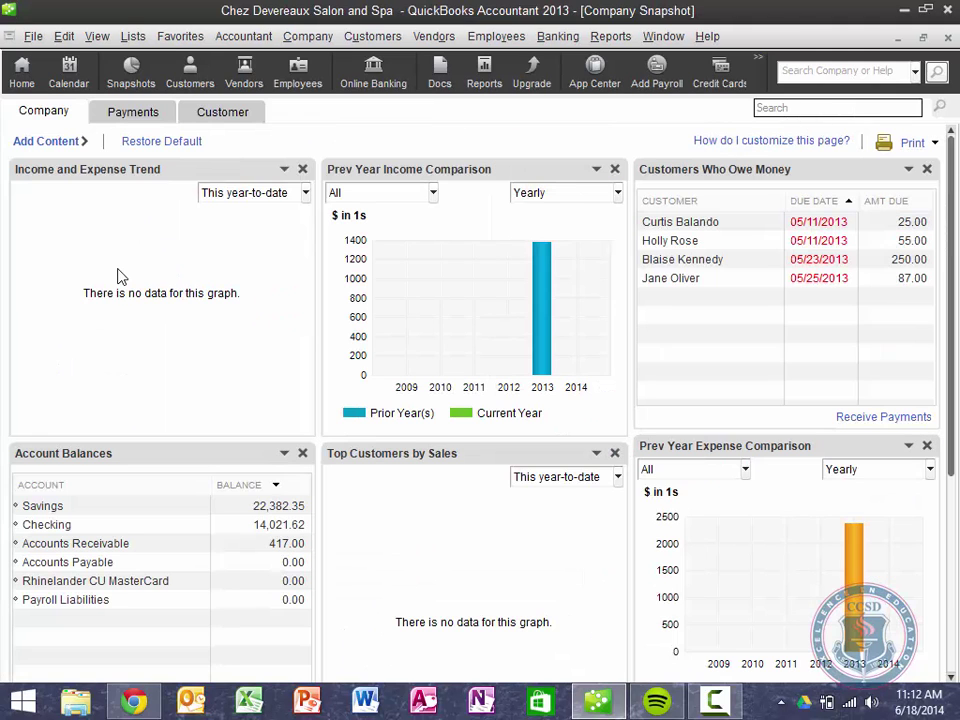
pyautogui.click(306, 193)
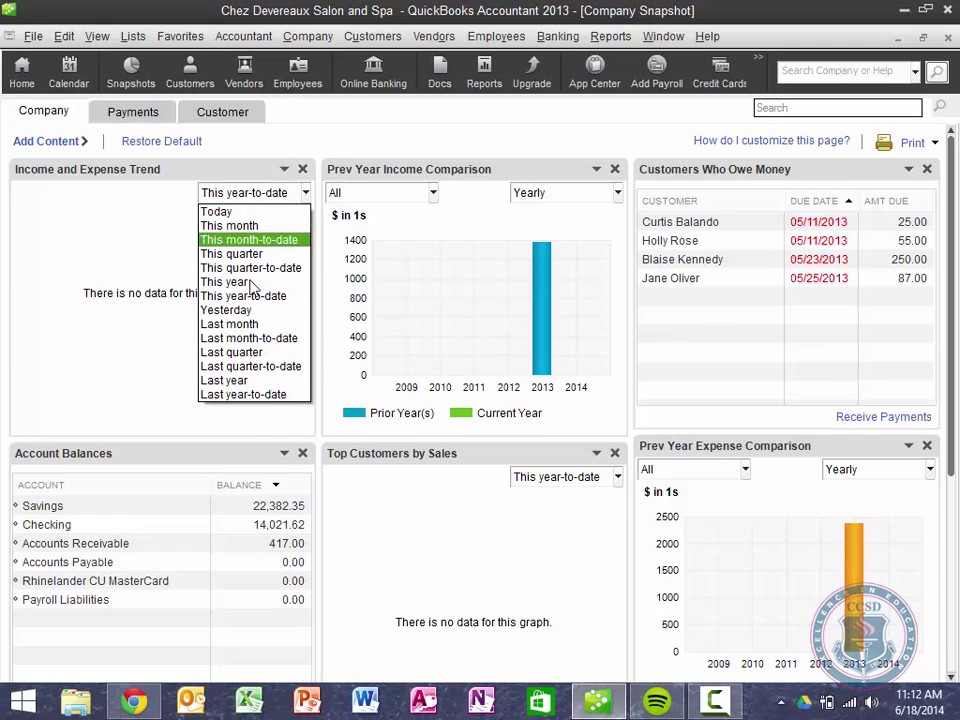
pyautogui.click(240, 381)
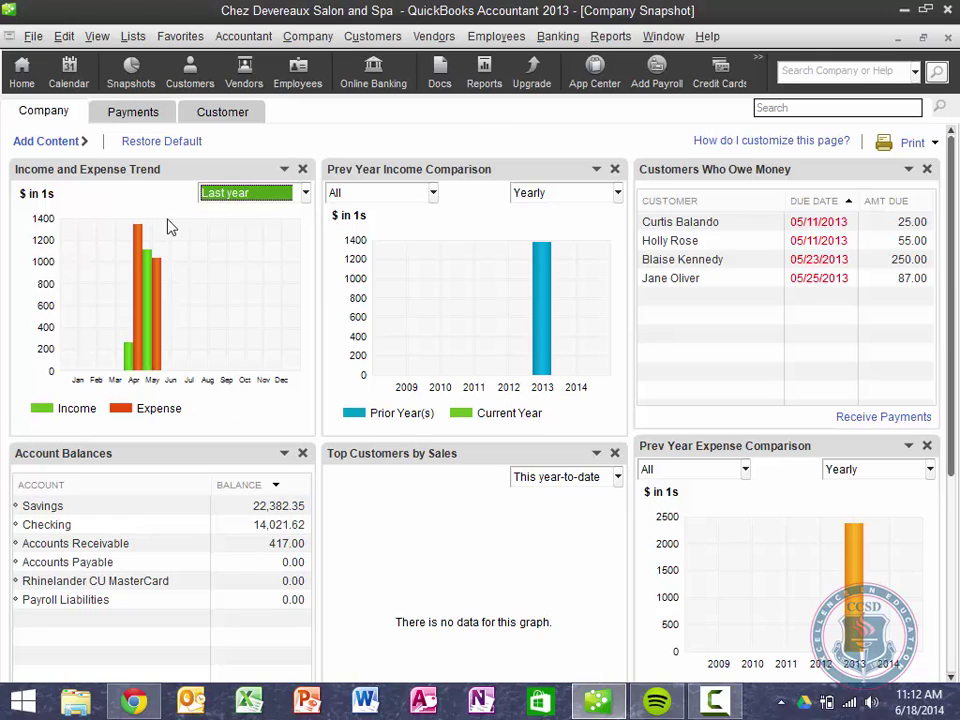
# View the transaction detail behind the May expense bar in the Income and Expense Trend graph, and close the report without memorizing it
pyautogui.doubleClick(157, 320)
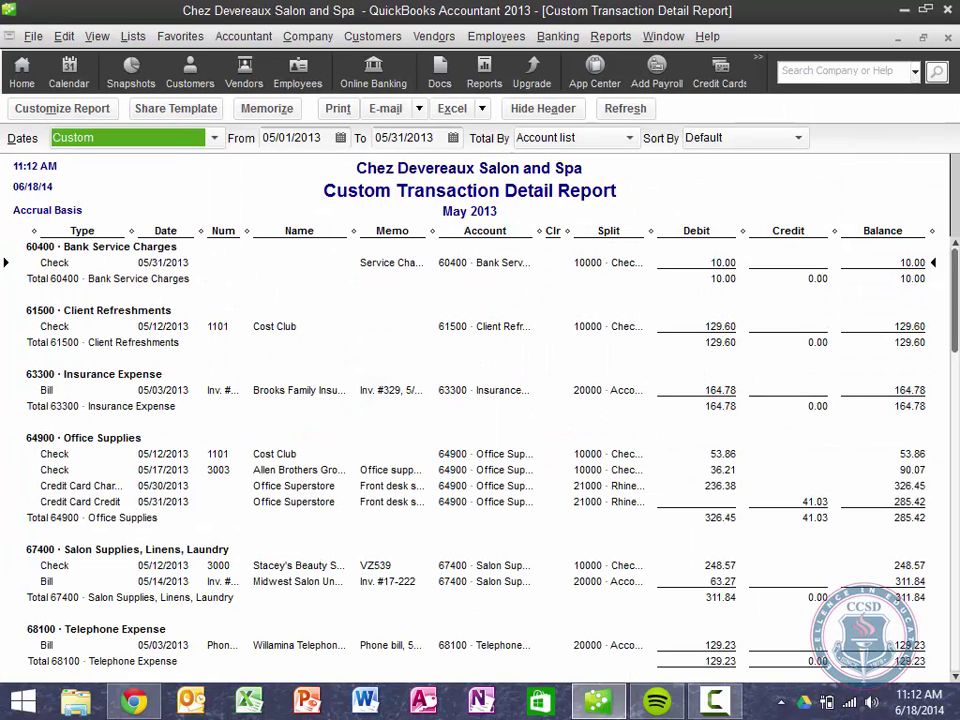
pyautogui.click(948, 37)
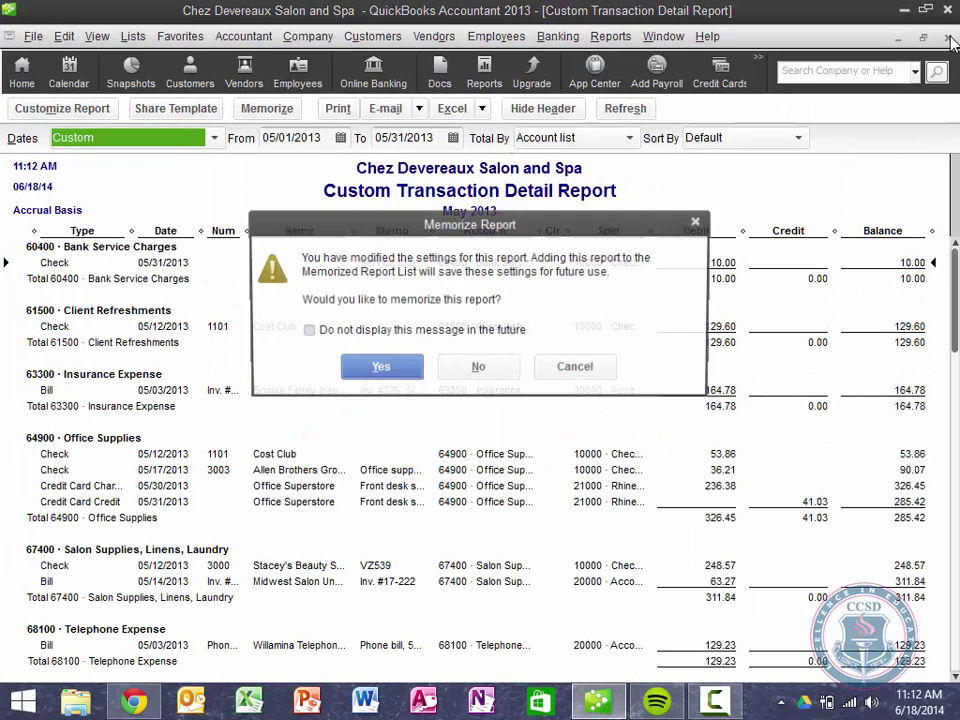
pyautogui.click(452, 368)
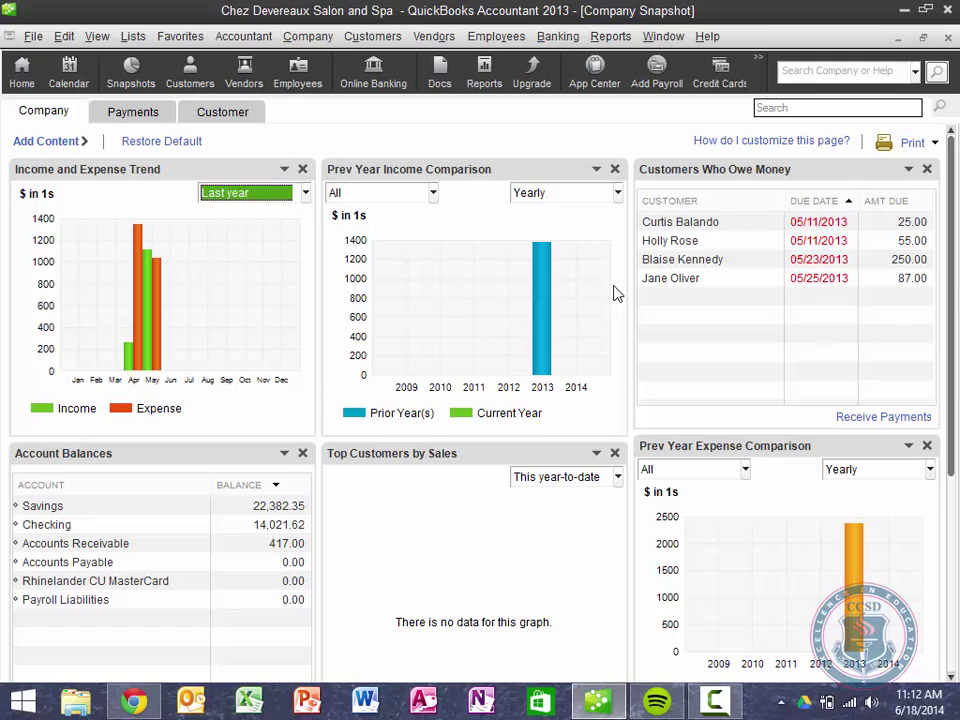
# Open the Report Center at full size with the standard Company & Financial reports
pyautogui.click(610, 37)
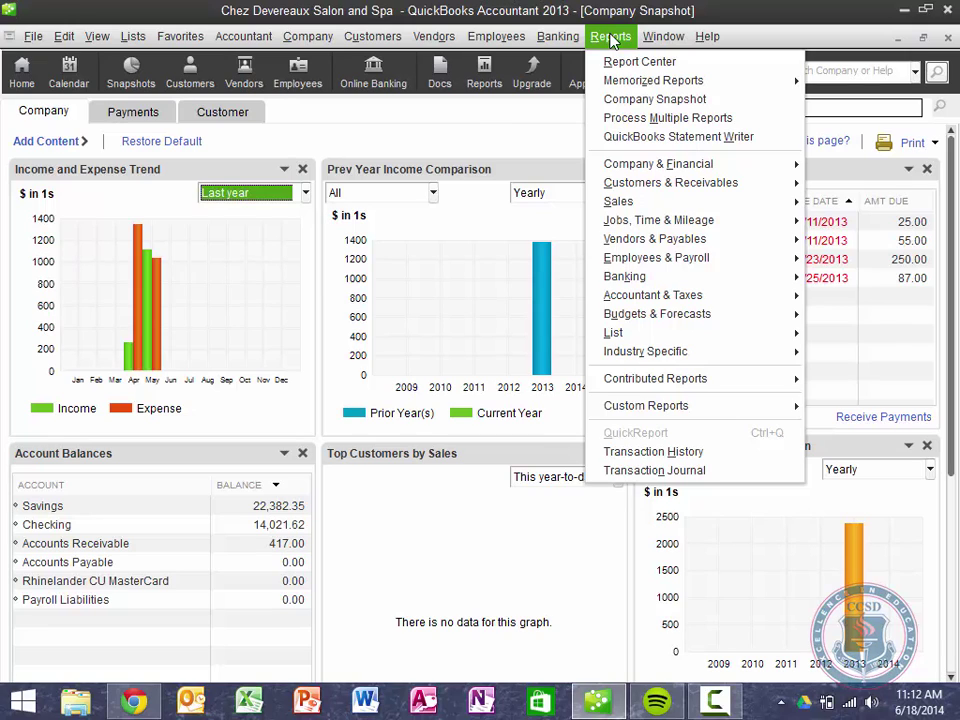
pyautogui.click(618, 61)
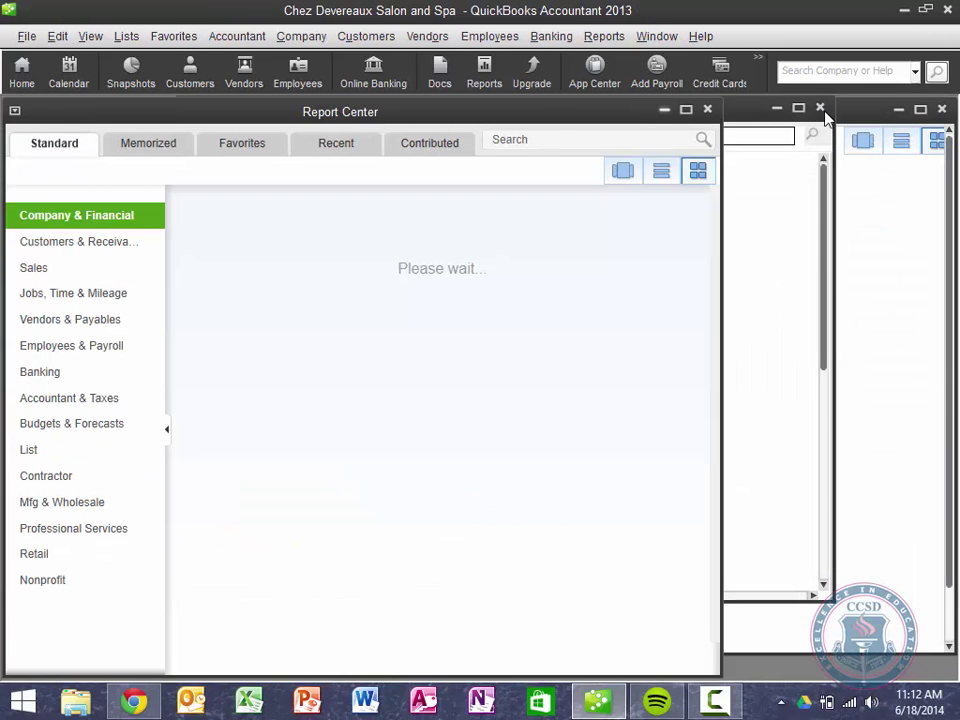
pyautogui.doubleClick(617, 112)
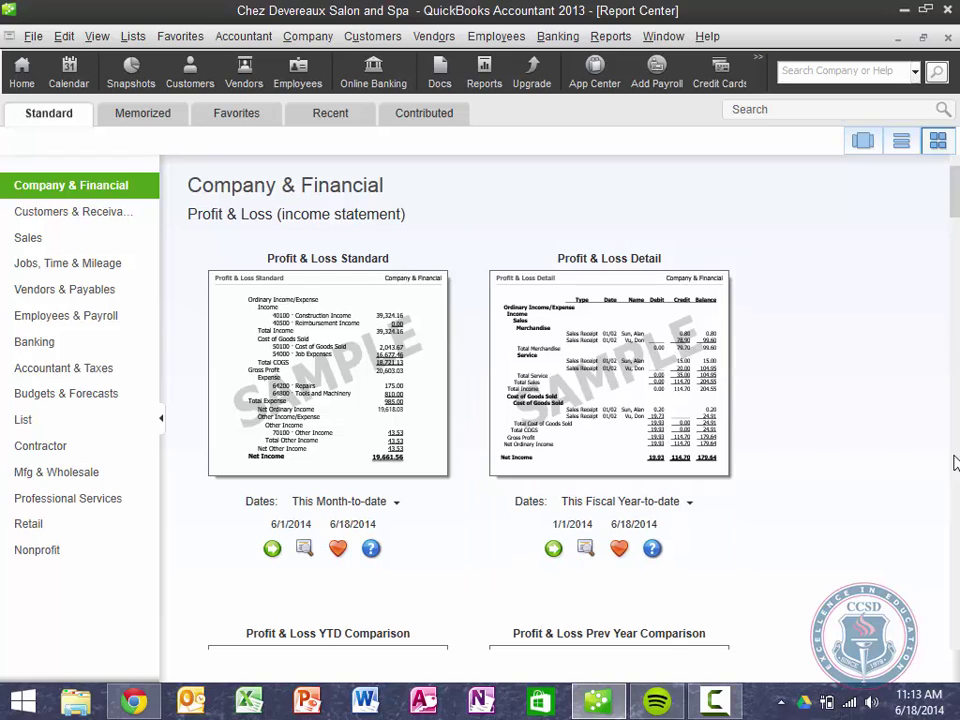
# Run the Balance Sheet Summary report from the Company & Financial reports with its dates set to All
pyautogui.moveTo(957, 201); pyautogui.dragTo(958, 343)
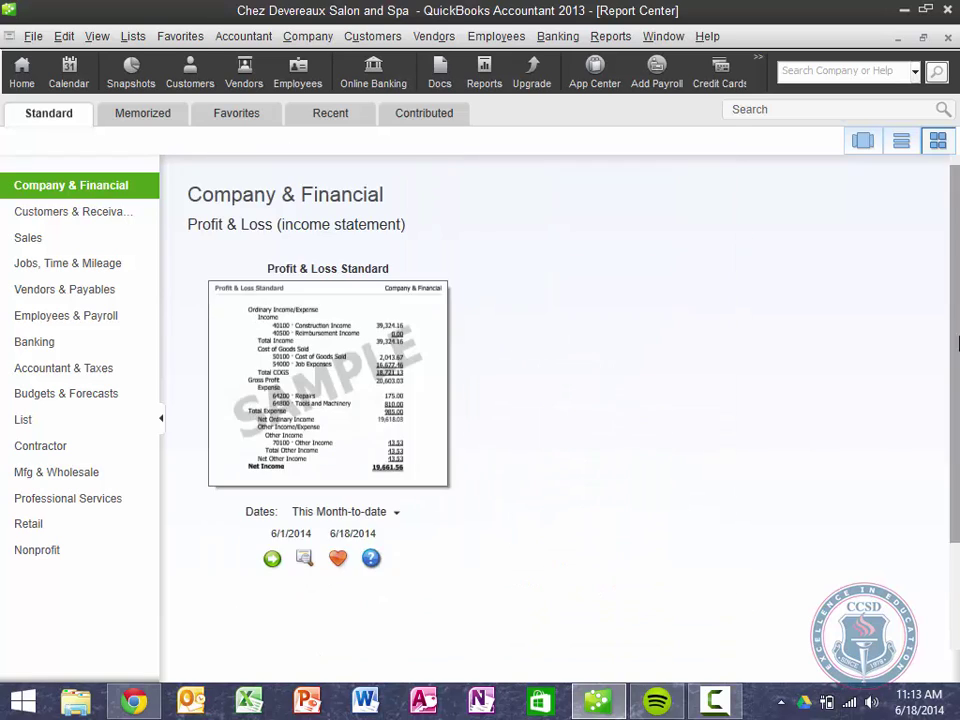
pyautogui.click(958, 361)
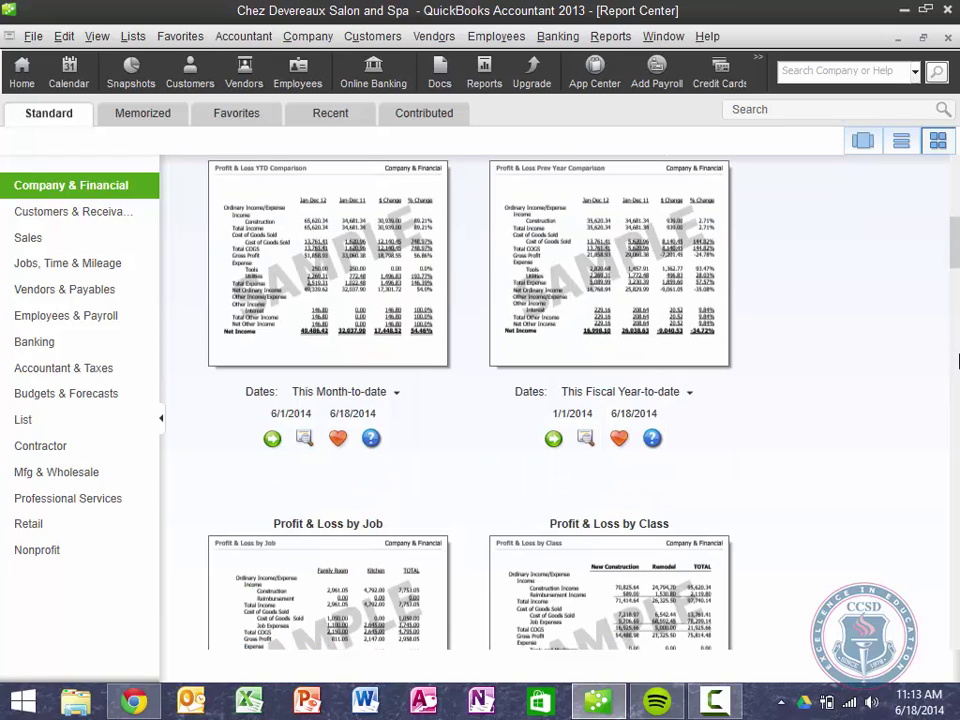
pyautogui.click(958, 362)
pyautogui.click(958, 393)
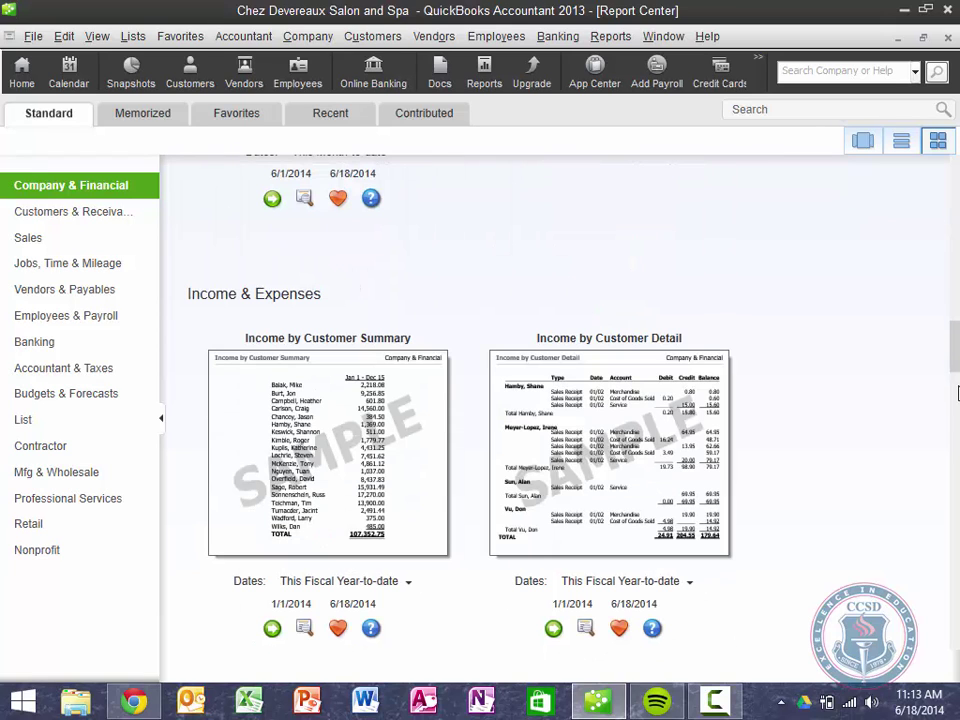
pyautogui.click(956, 516)
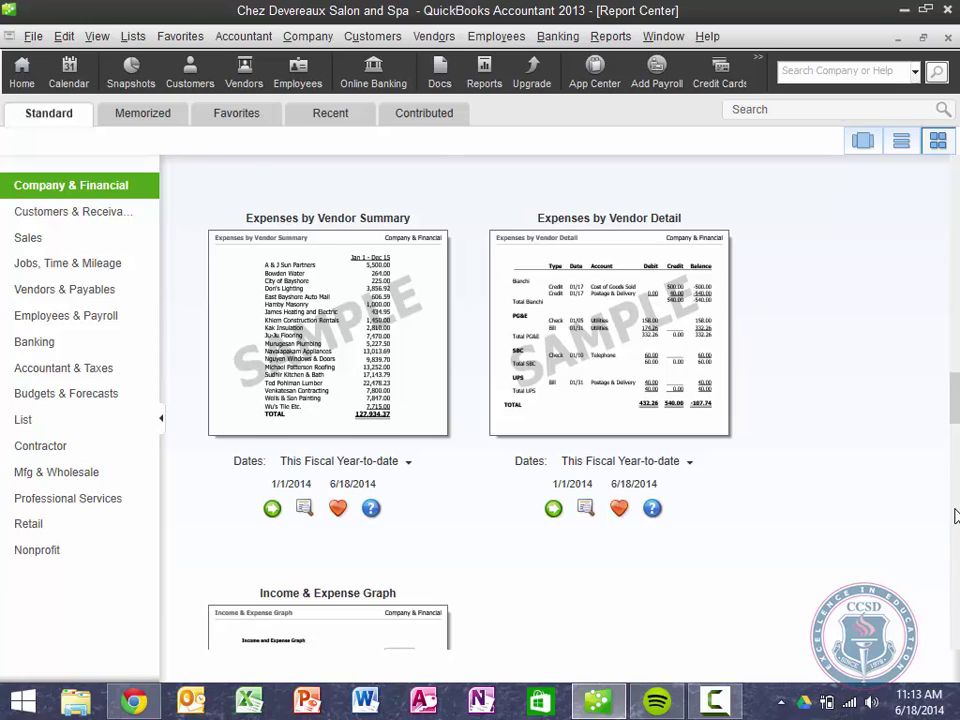
pyautogui.click(956, 516)
pyautogui.click(957, 584)
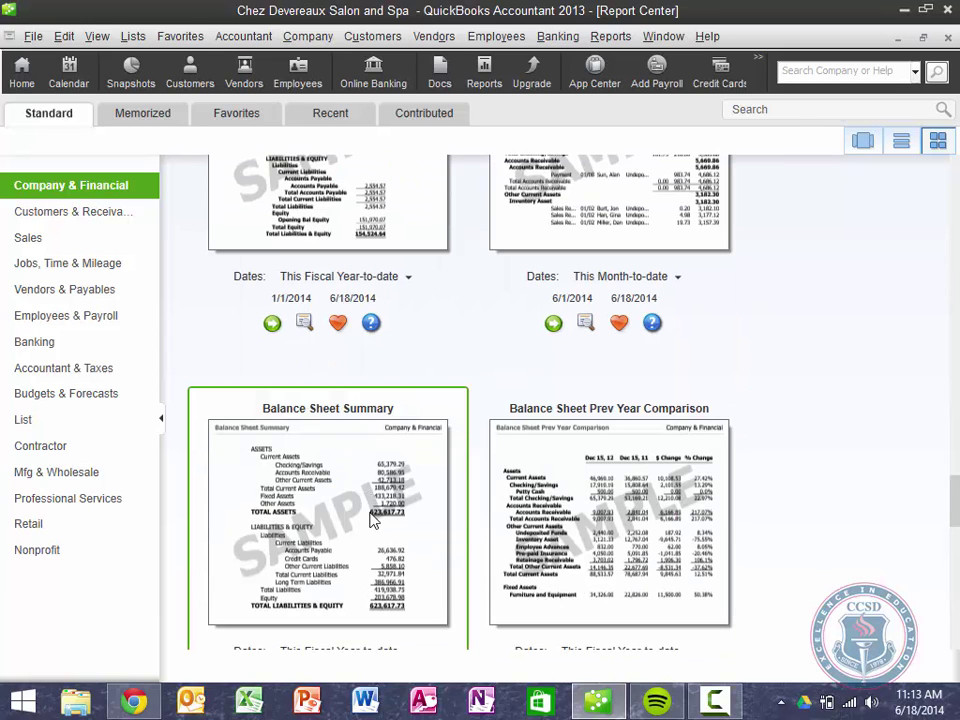
pyautogui.scroll(-3, 352, 509)
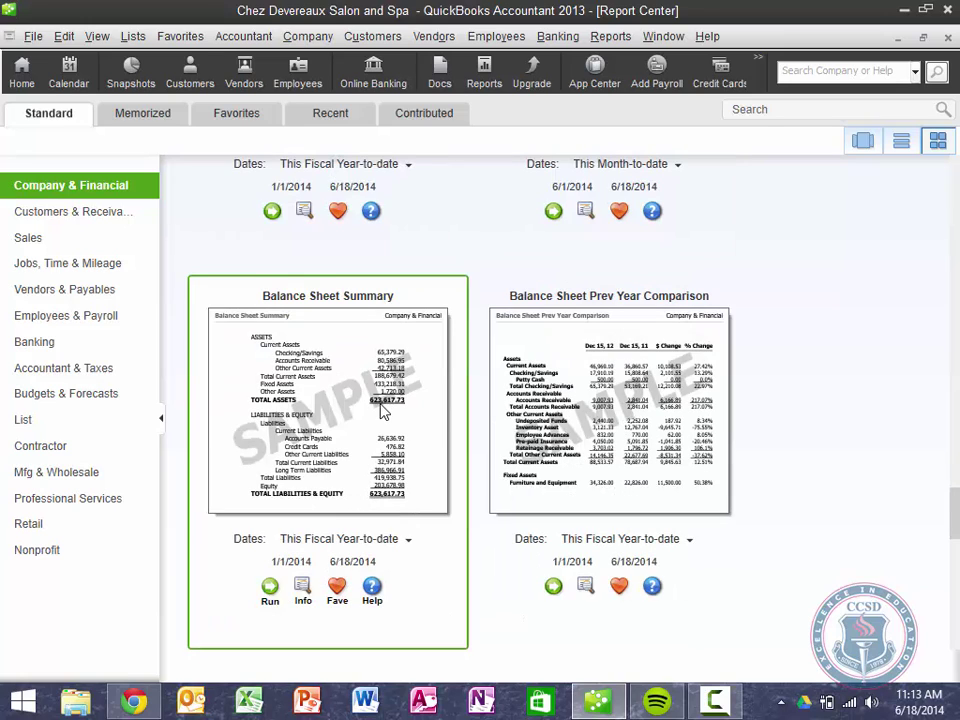
pyautogui.click(407, 542)
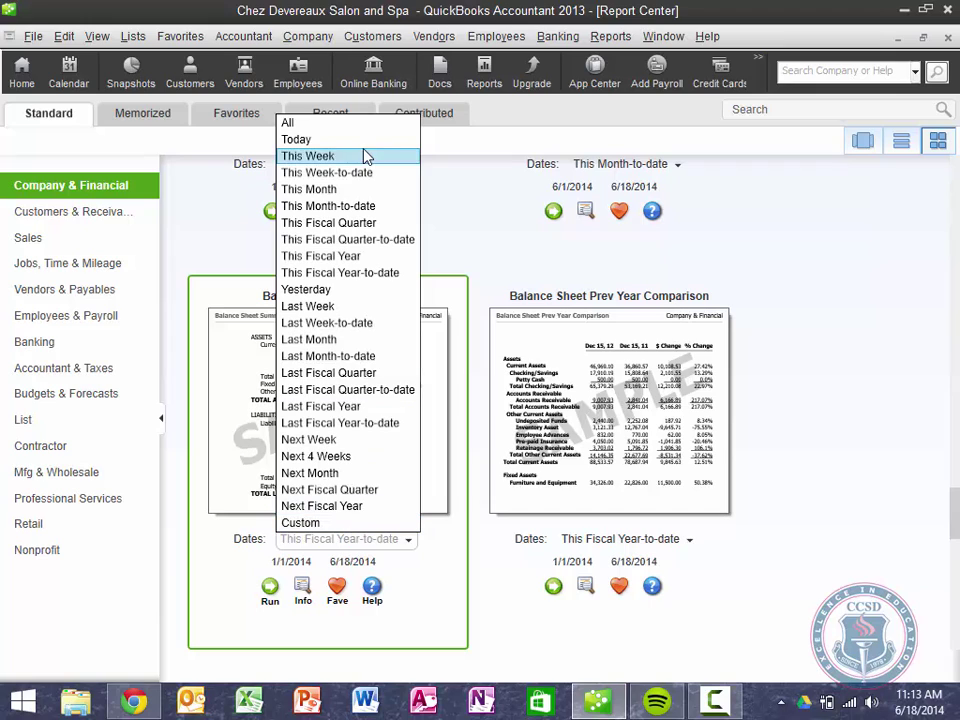
pyautogui.click(306, 123)
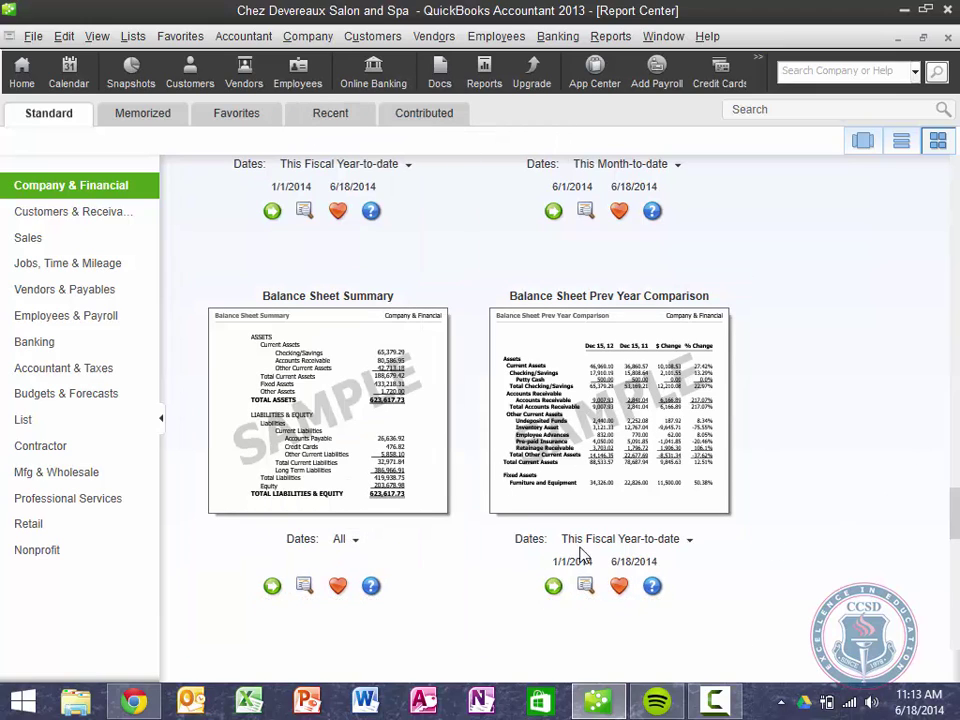
pyautogui.doubleClick(330, 362)
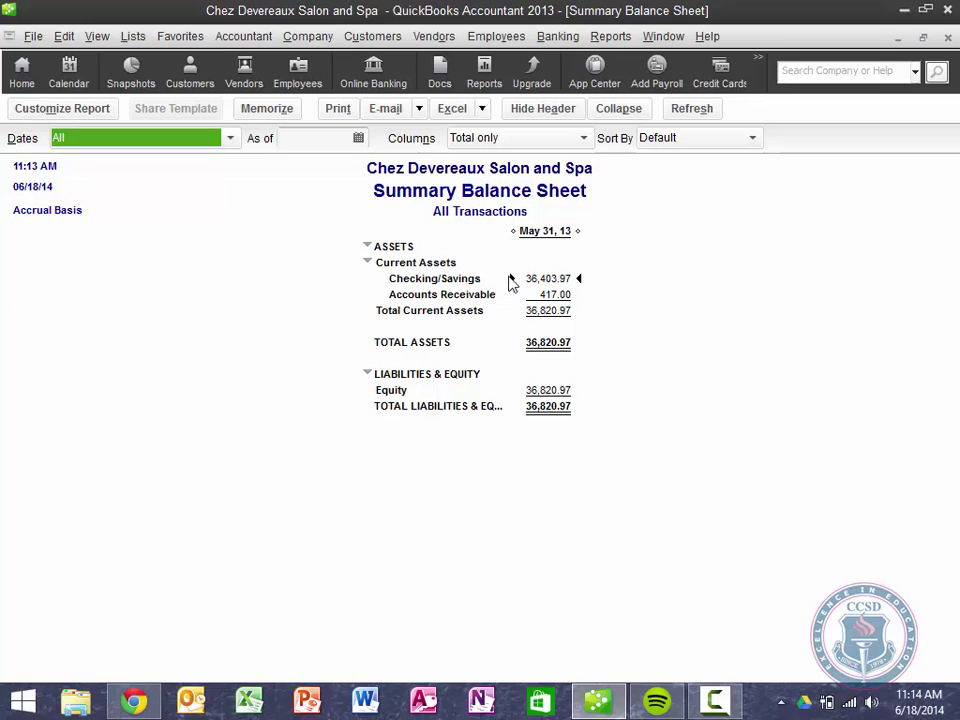
# Collapse and re-expand Current Assets in the Summary Balance Sheet, review the column period options without changing them, and close the report
pyautogui.click(368, 263)
pyautogui.click(368, 263)
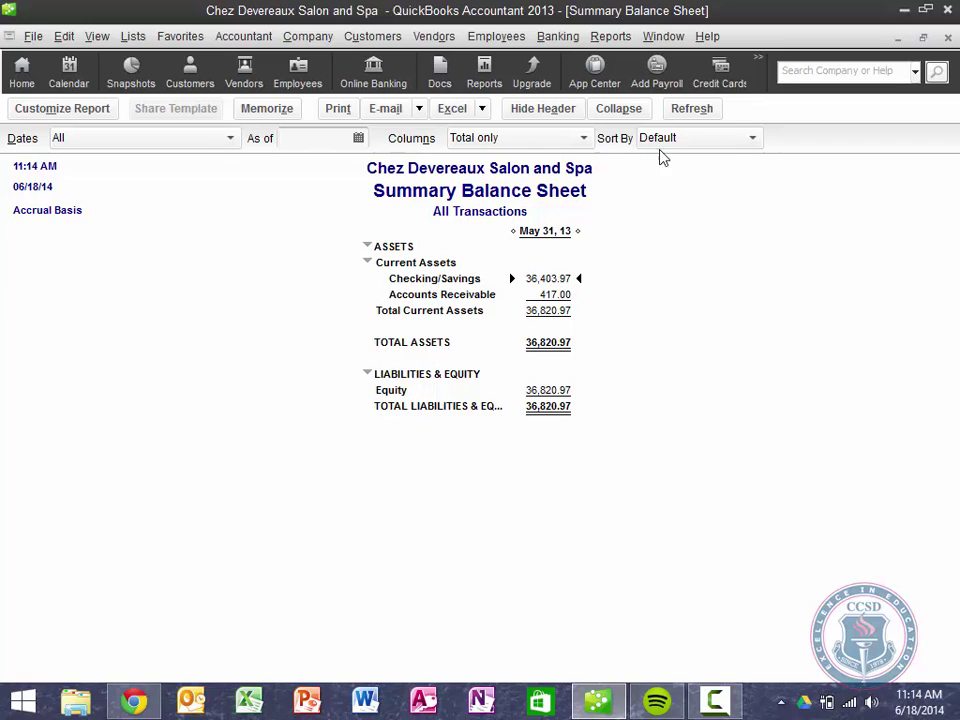
pyautogui.click(555, 143)
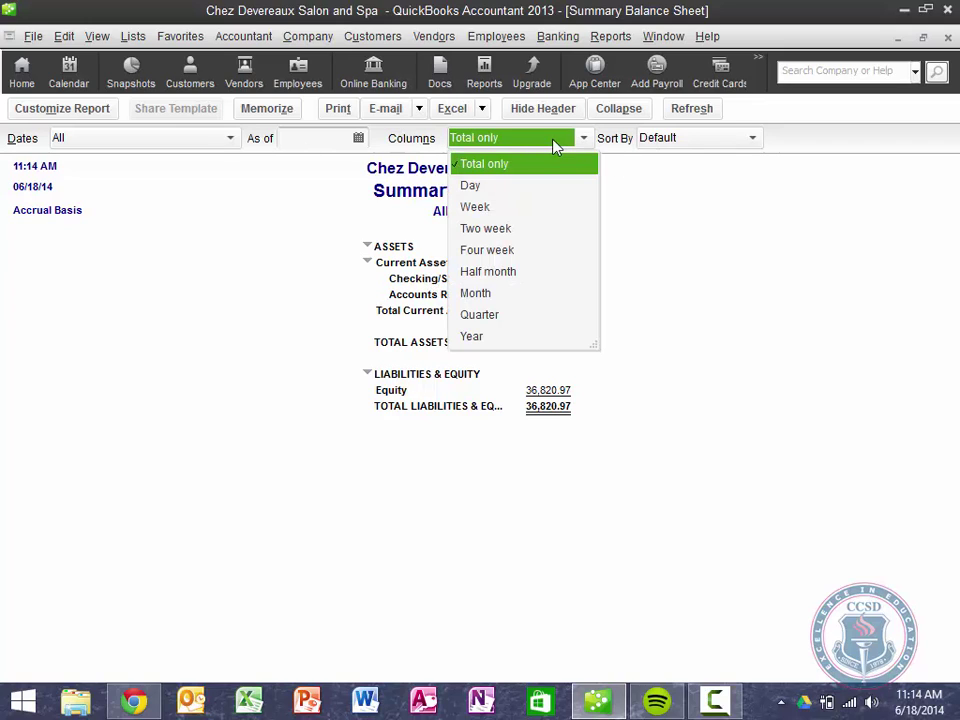
pyautogui.click(712, 218)
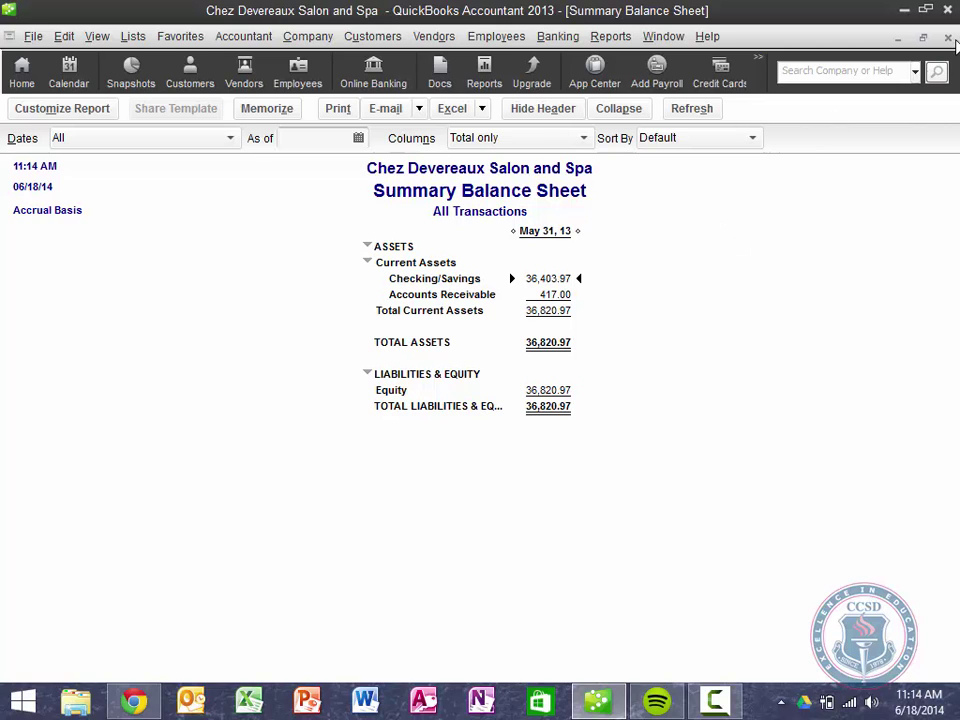
pyautogui.click(948, 39)
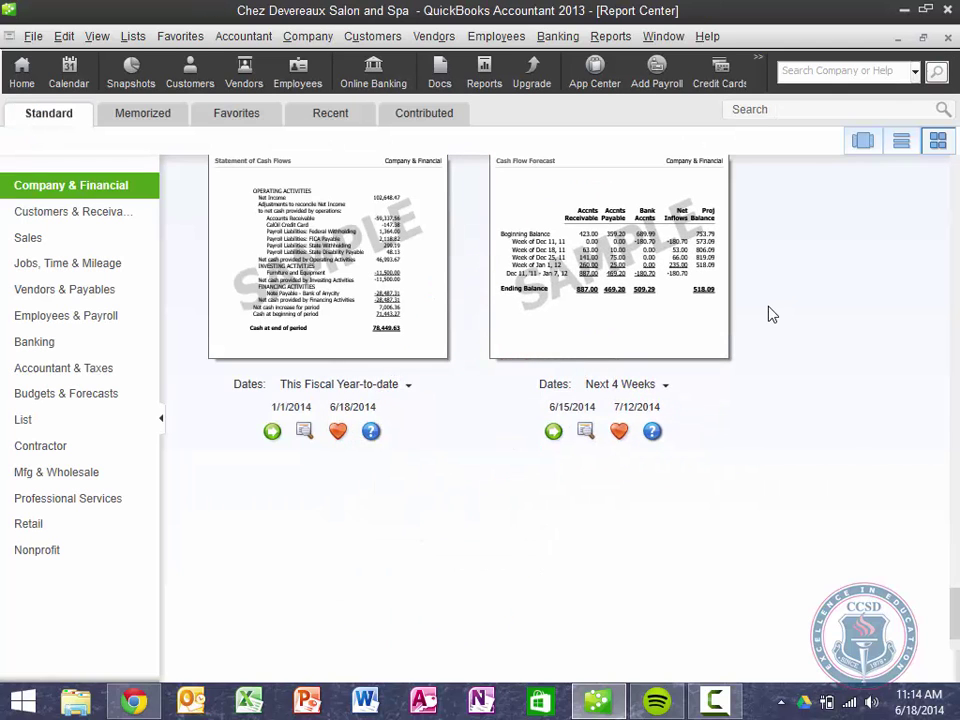
# Generate the Balance Sheet Standard report for the company
pyautogui.scroll(3, 771, 314)
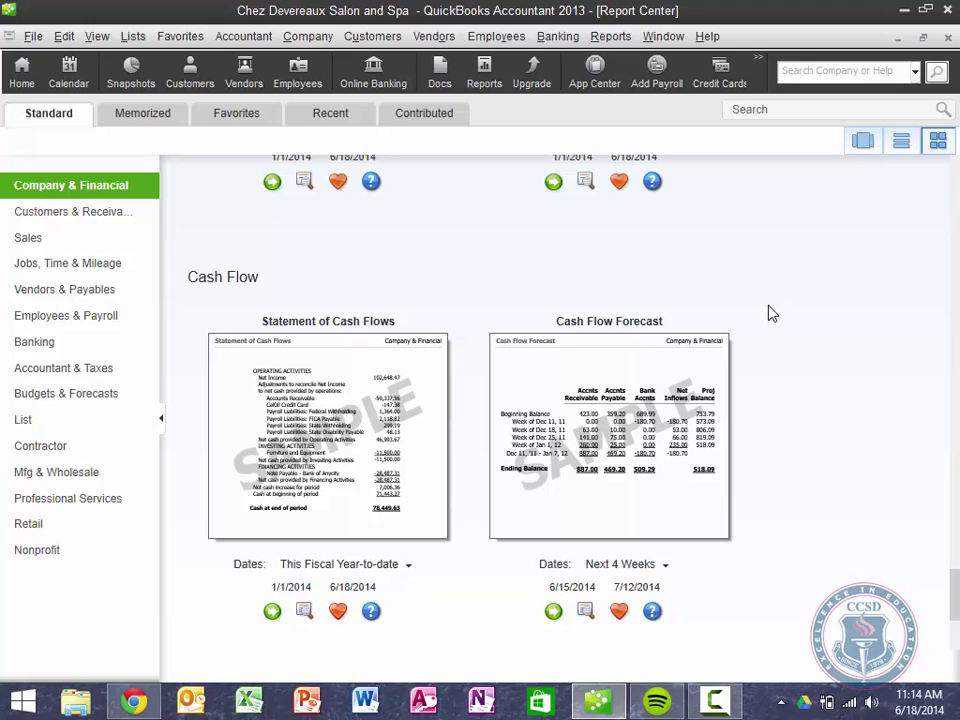
pyautogui.click(609, 37)
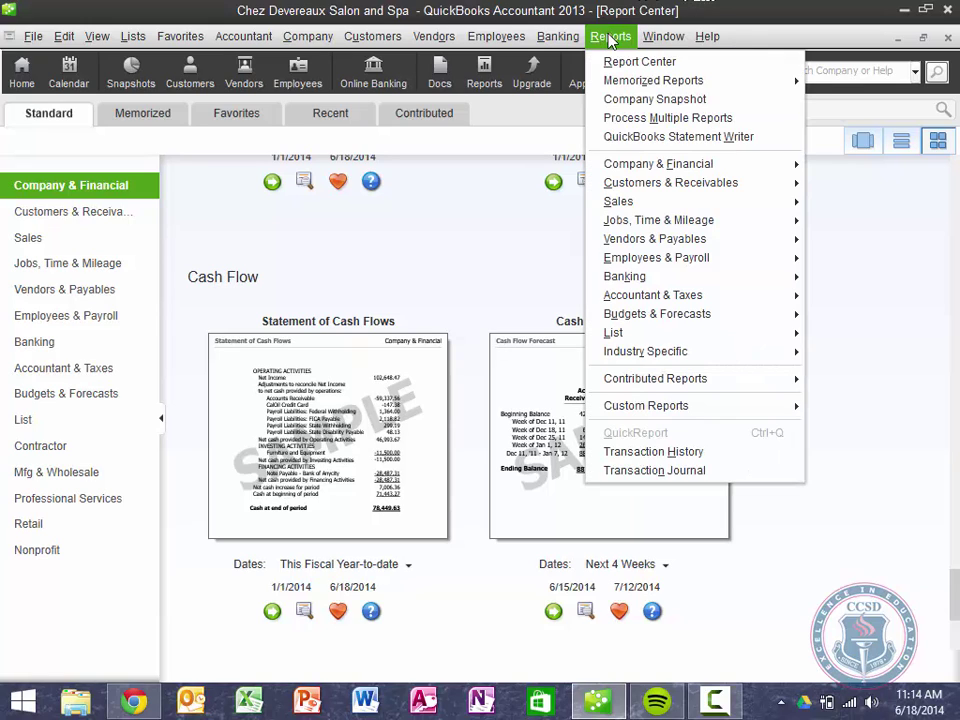
pyautogui.moveTo(637, 168)
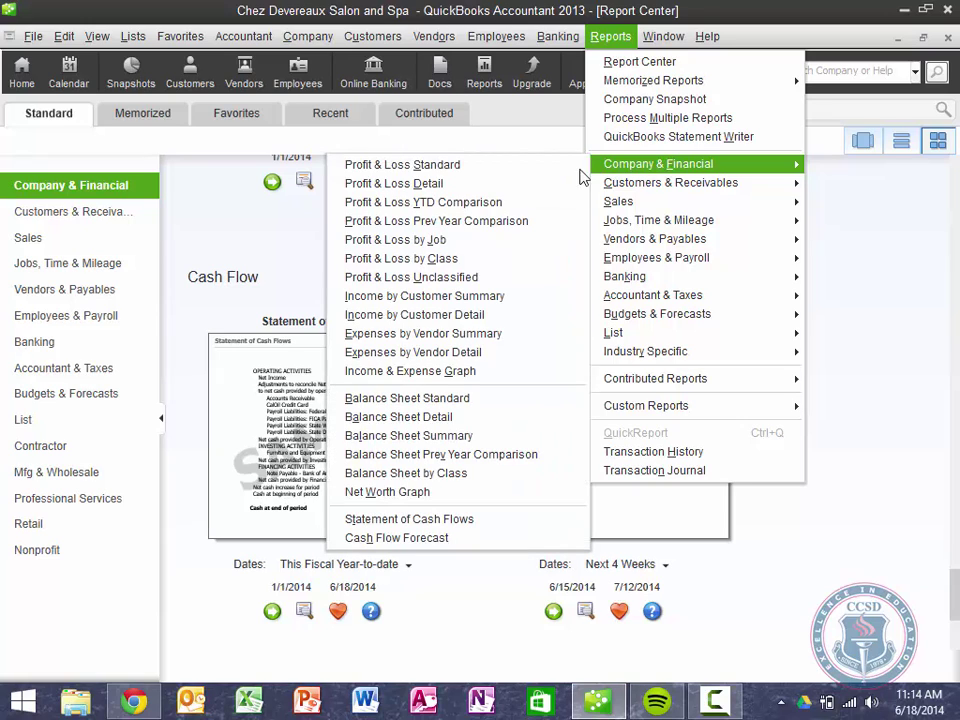
pyautogui.click(445, 400)
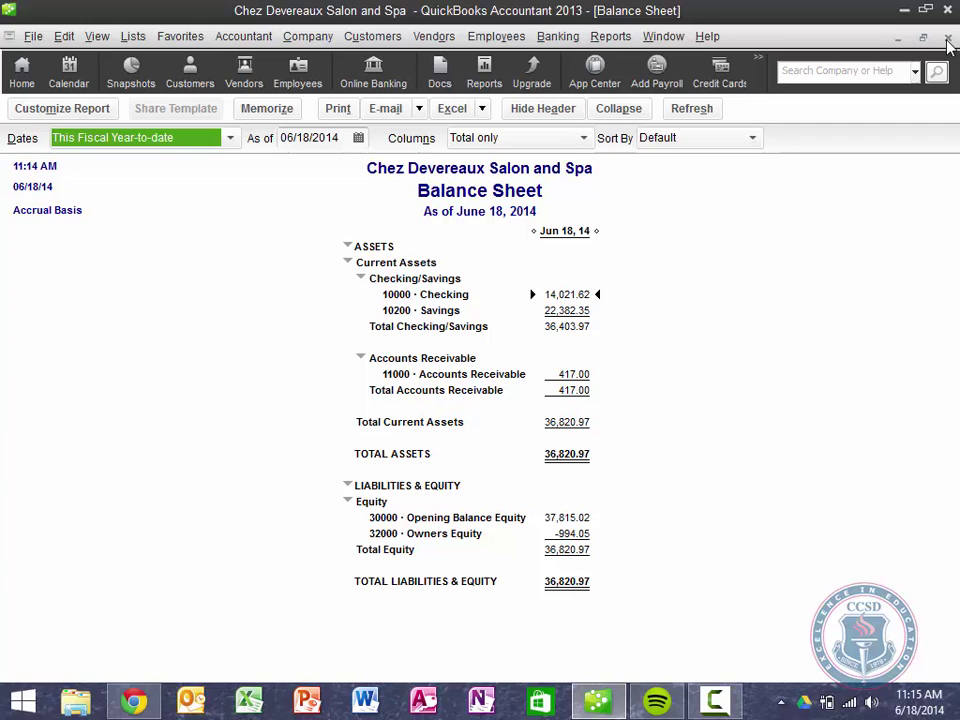
# Open the Vendor Center and view the attachment options for Allen Brothers Grocery, closing the attachments window without adding a document
pyautogui.click(245, 66)
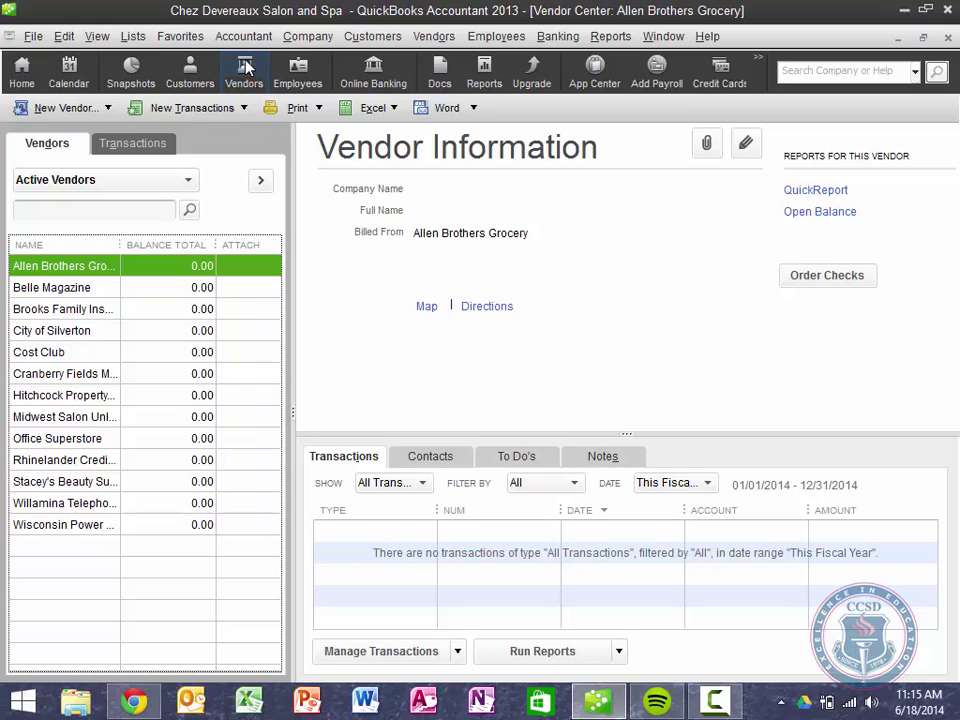
pyautogui.click(710, 157)
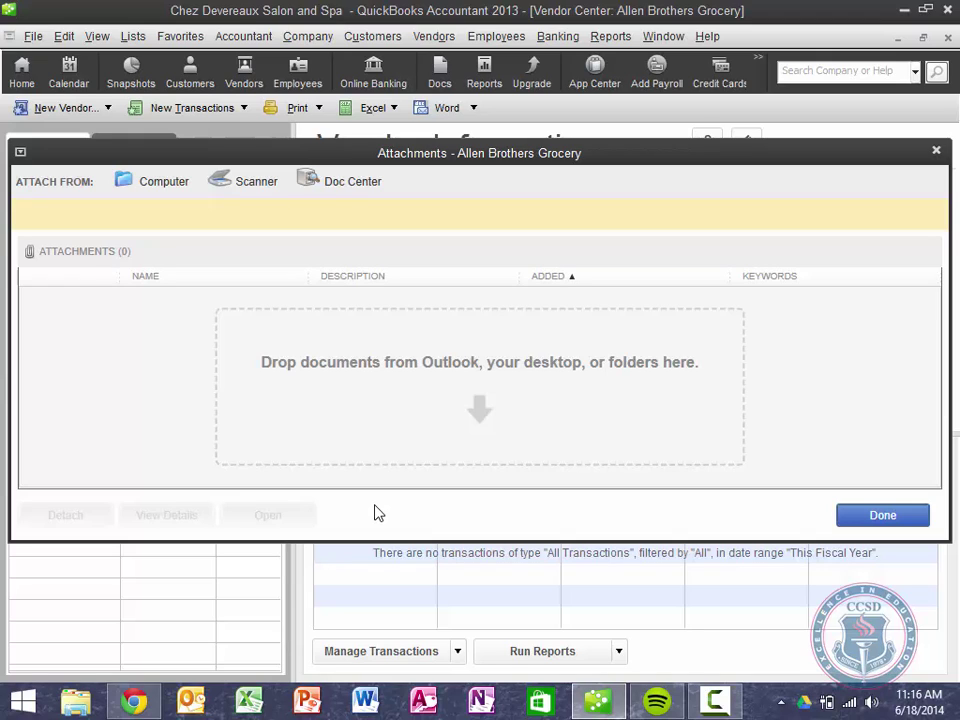
pyautogui.click(884, 516)
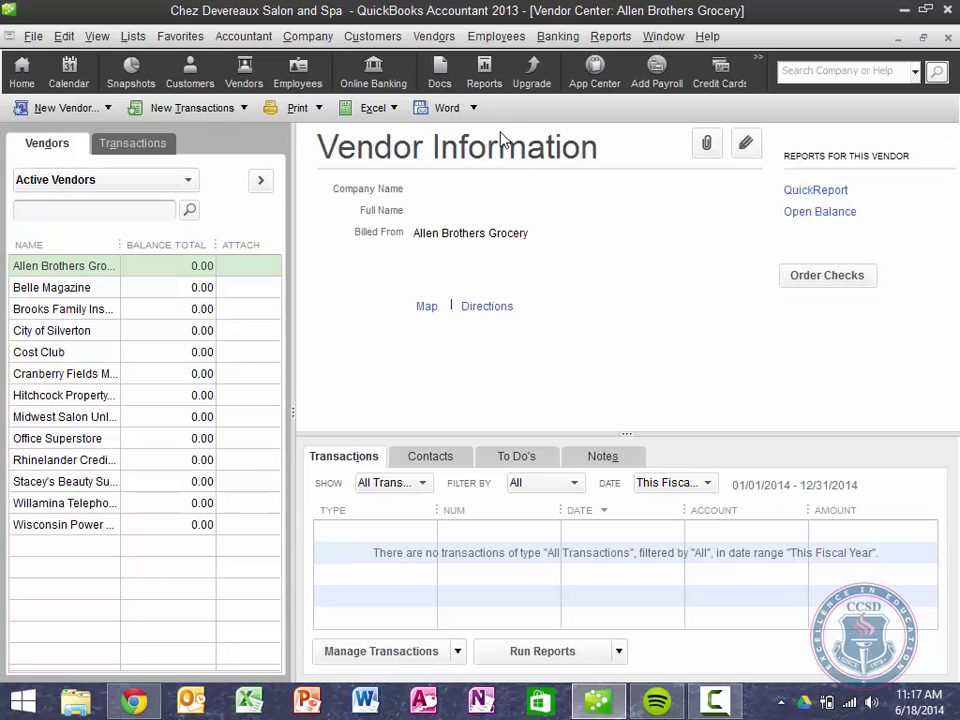
# Start the online banking setup, allow all open windows to close temporarily, and choose 10000 · Checking as the account to connect
pyautogui.click(384, 64)
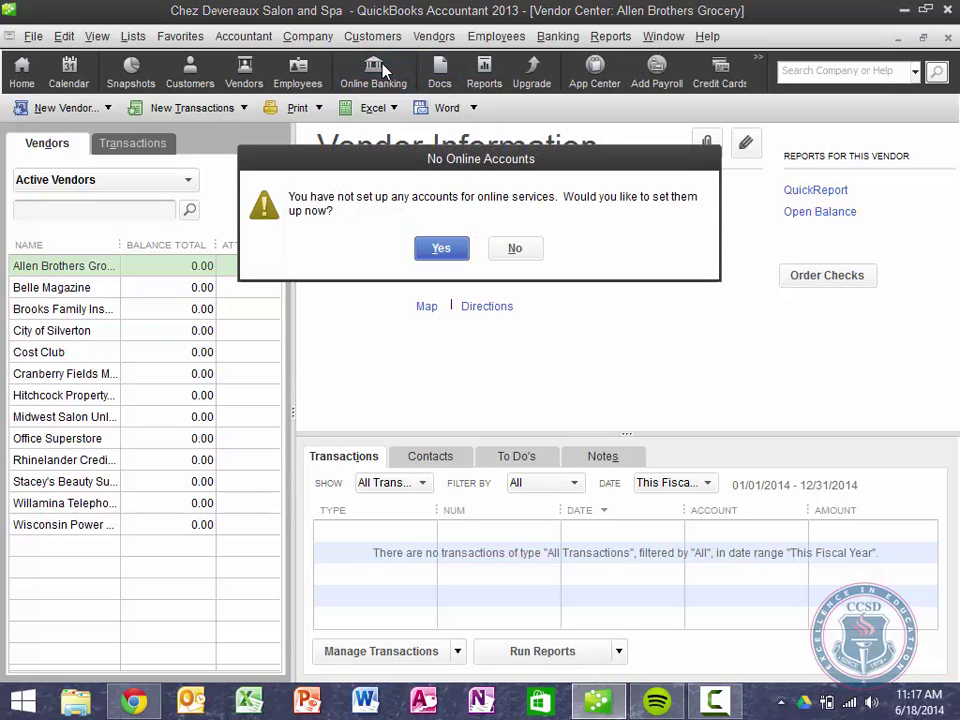
pyautogui.click(444, 252)
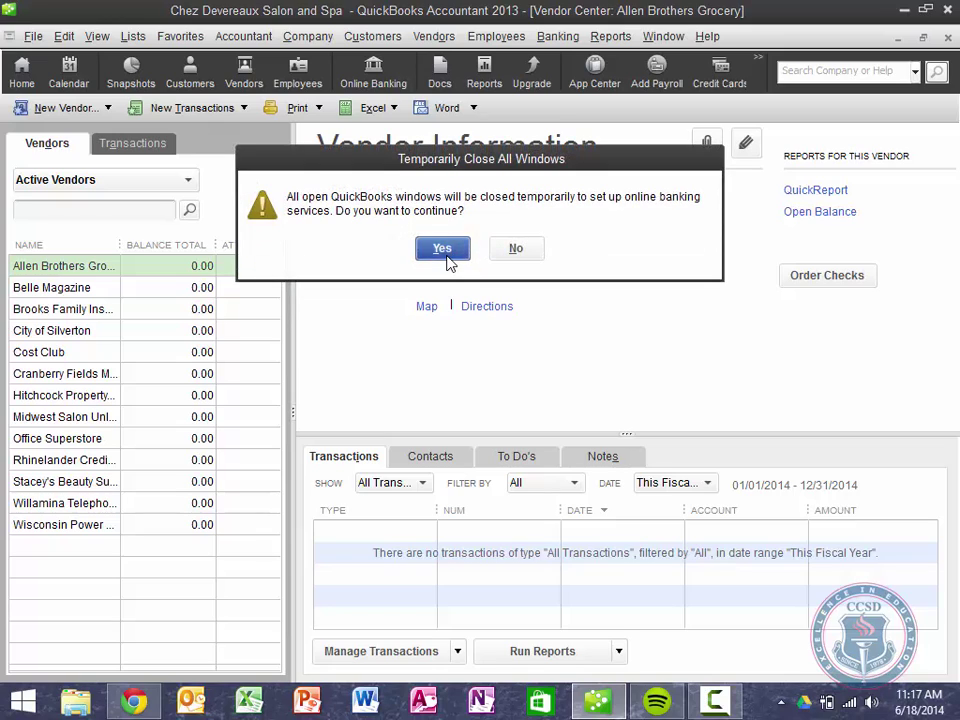
pyautogui.click(447, 262)
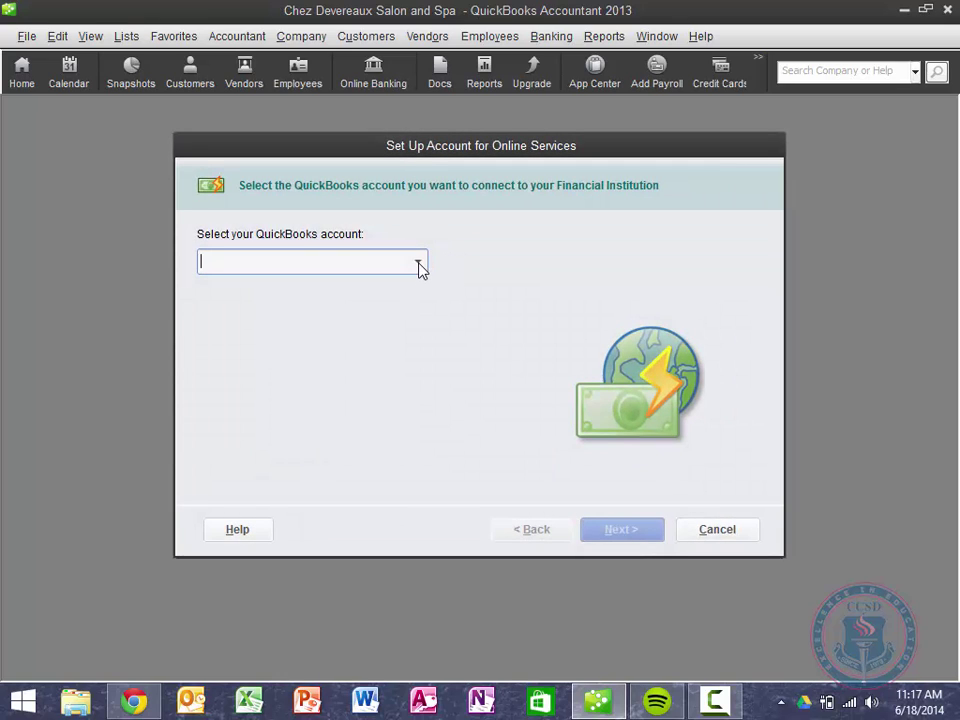
pyautogui.click(418, 262)
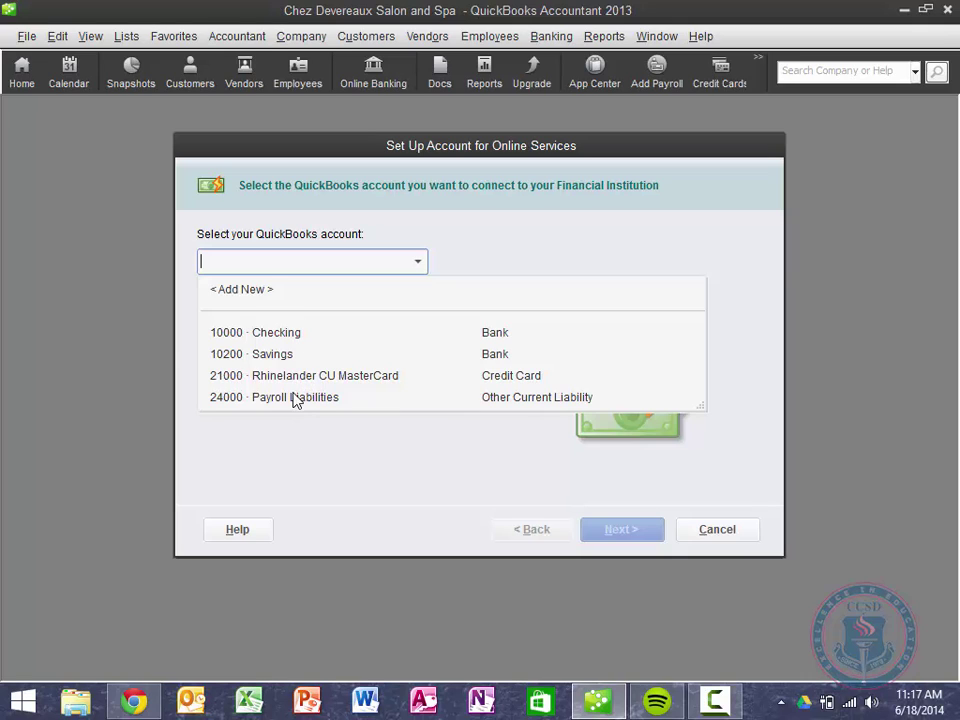
pyautogui.click(272, 336)
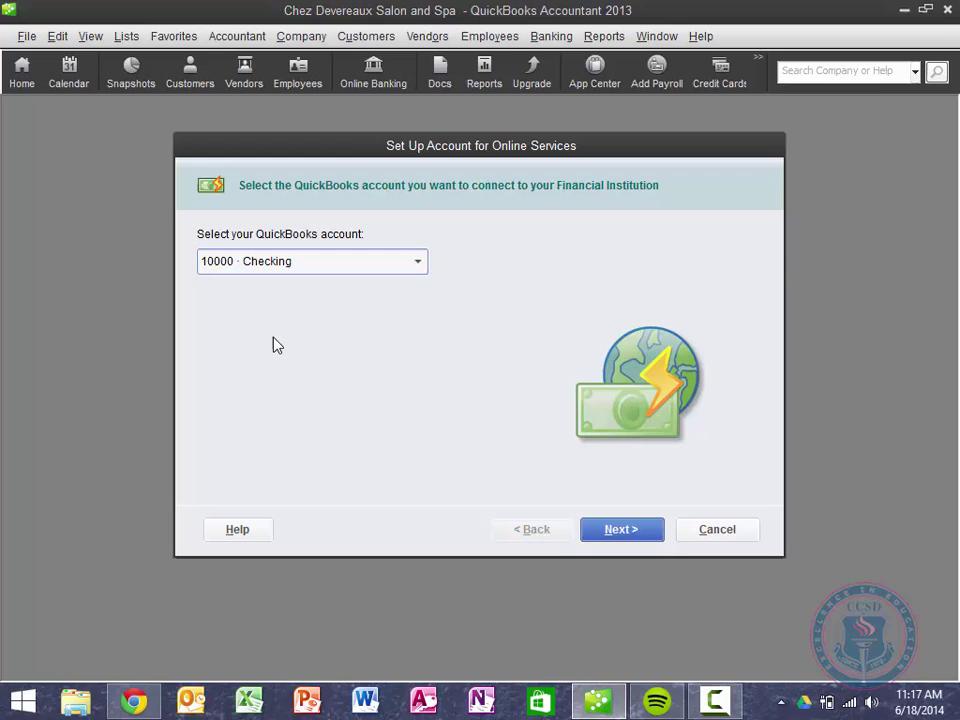
pyautogui.click(622, 533)
# Choose Bank of America as the financial institution for the Checking account's online services
pyautogui.click(410, 295)
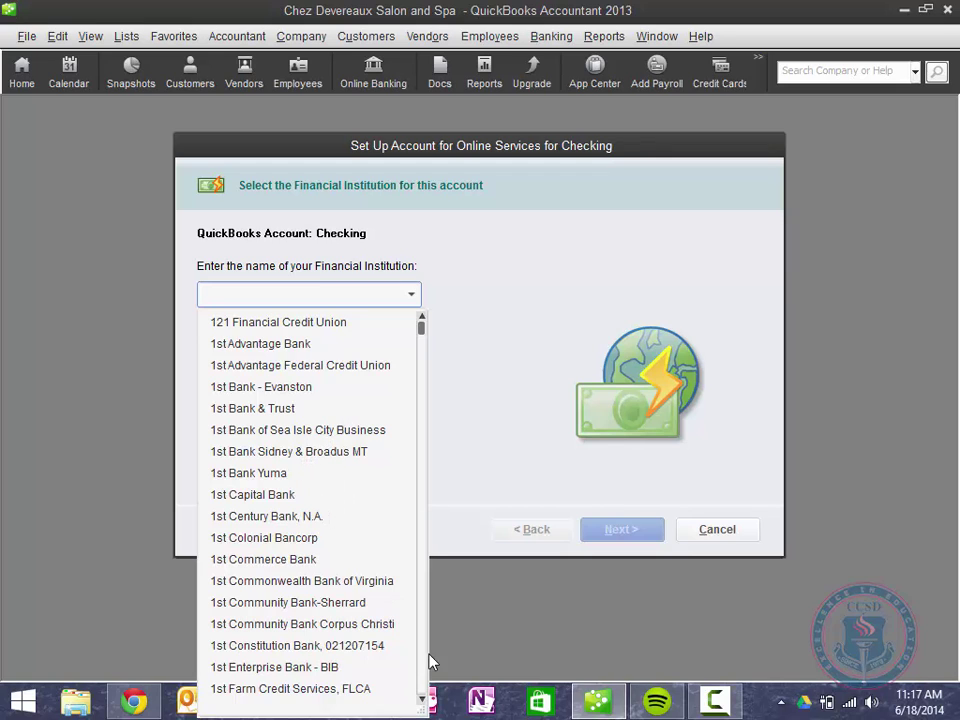
pyautogui.scroll(-20, 426, 671)
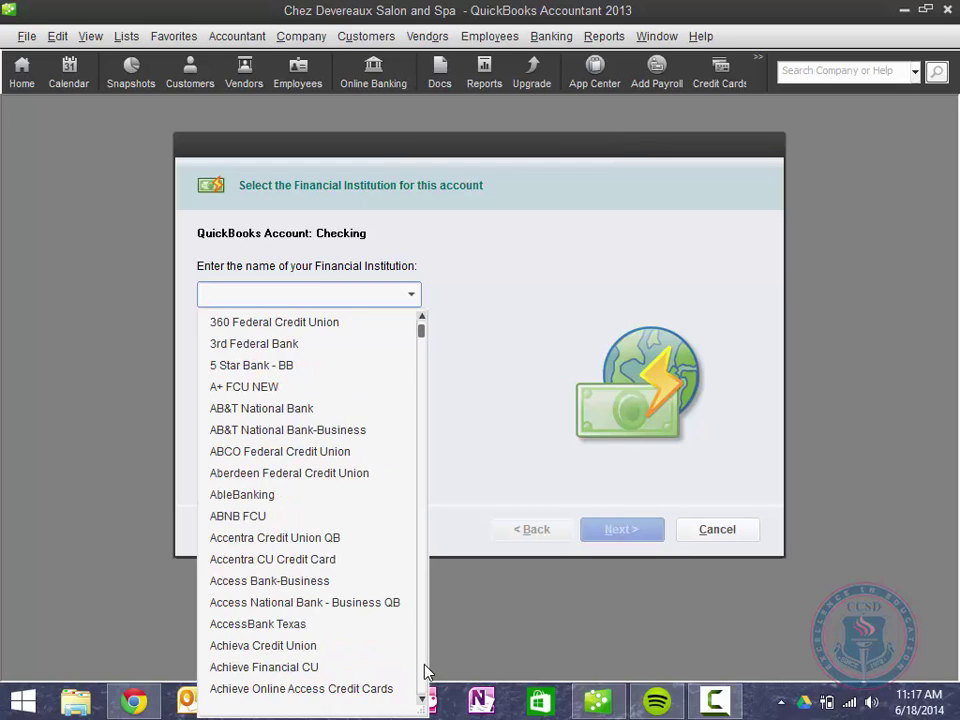
pyautogui.scroll(-20, 426, 671)
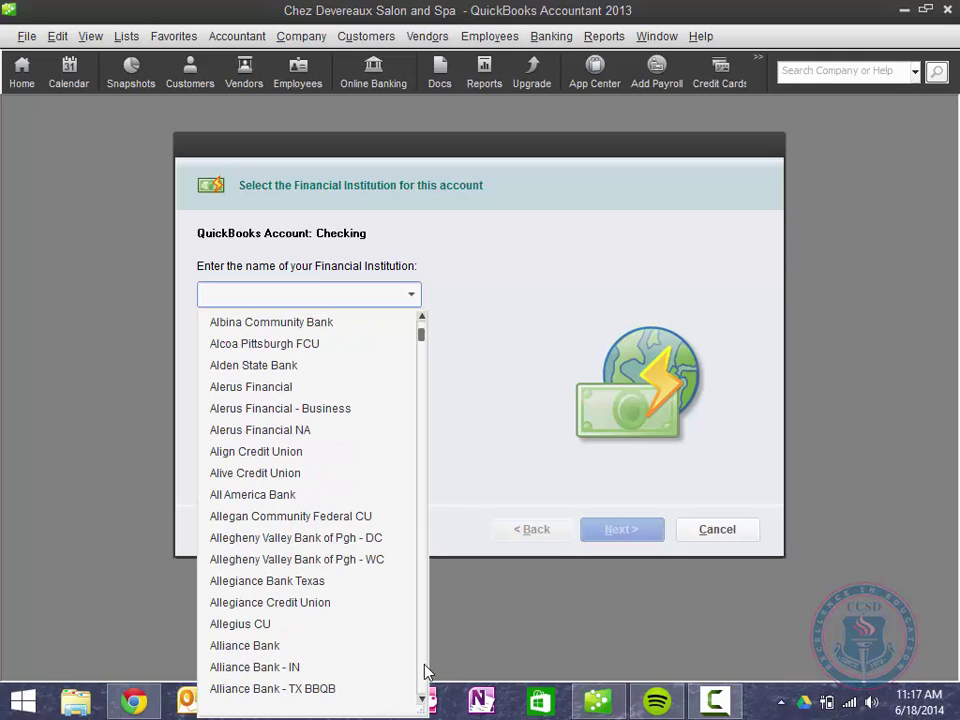
pyautogui.scroll(-20, 426, 671)
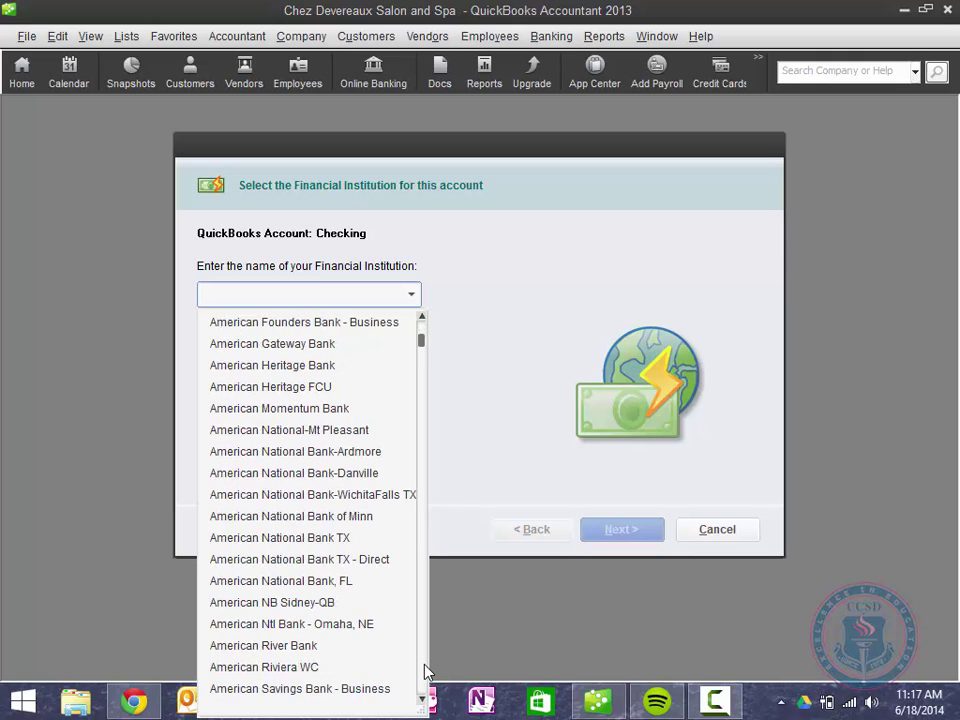
pyautogui.scroll(-12, 426, 671)
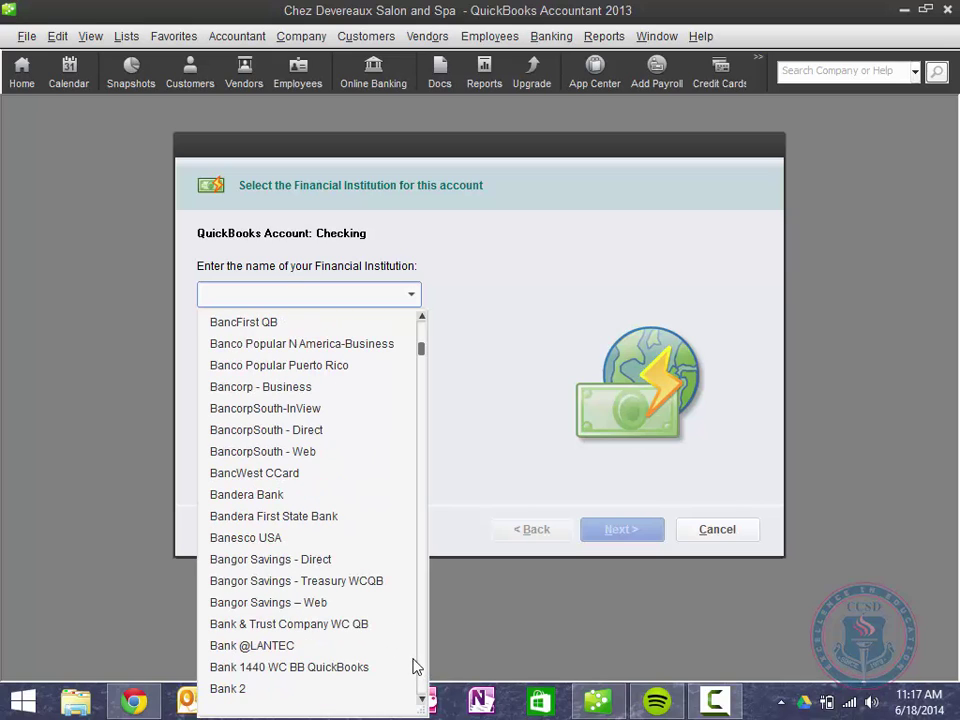
pyautogui.scroll(-6, 424, 673)
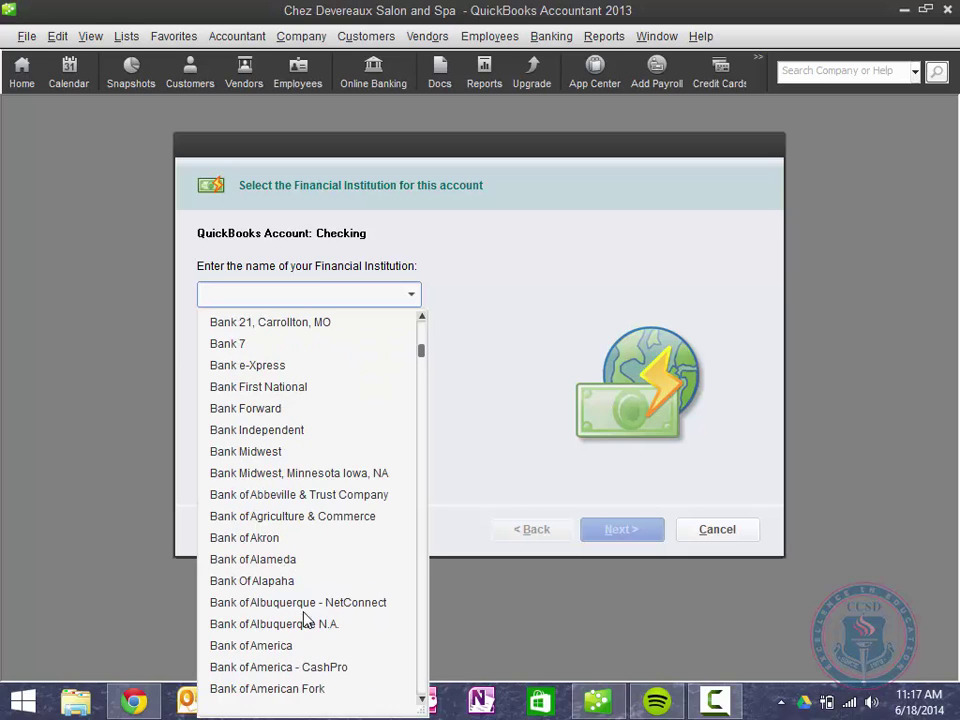
pyautogui.click(276, 646)
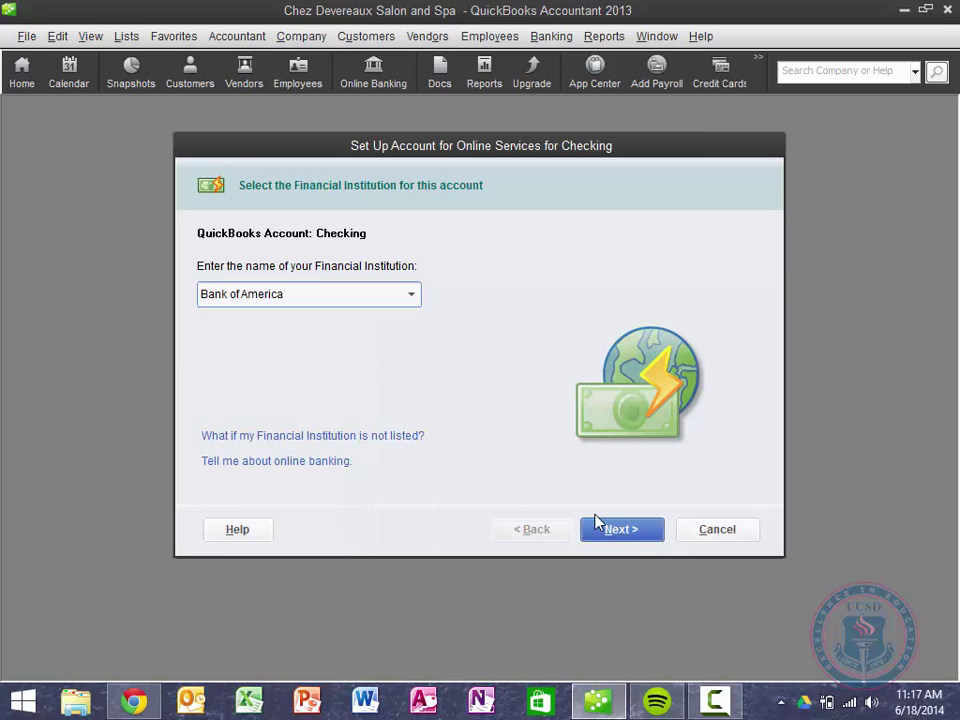
pyautogui.click(628, 538)
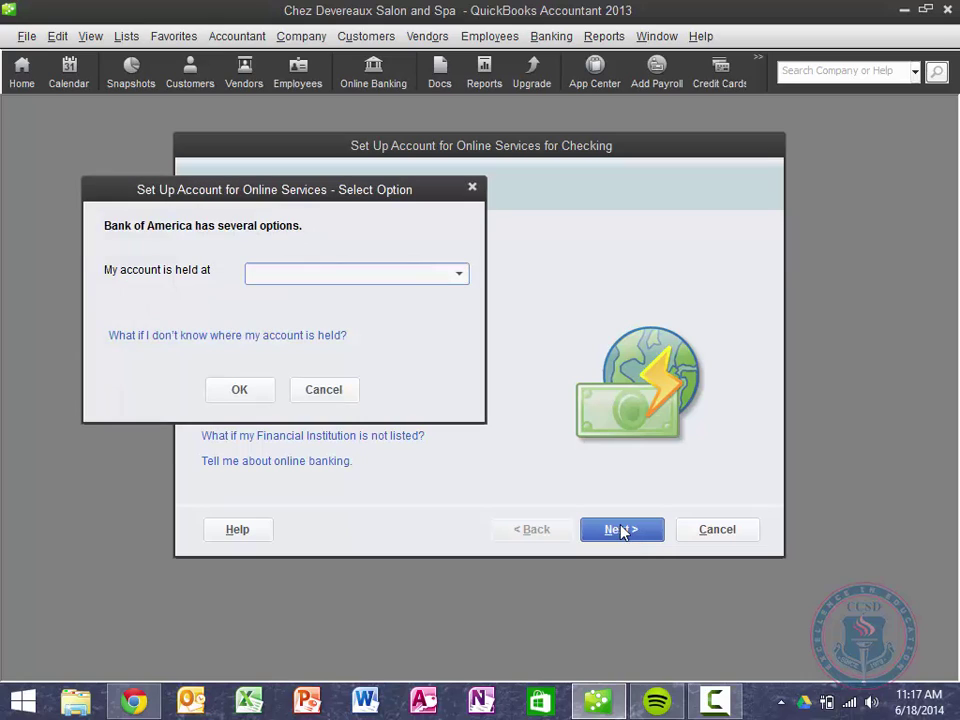
# Set the account's holding location to Bank of America-All Other States, proceed with Direct Connect to the activation question, and cancel the setup
pyautogui.click(461, 276)
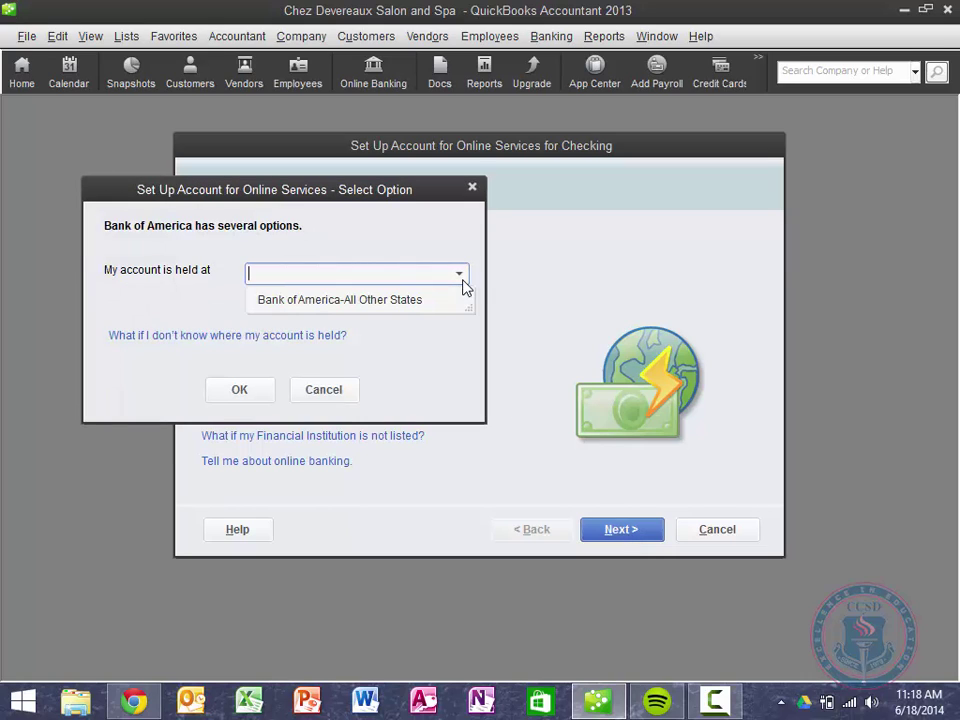
pyautogui.click(419, 300)
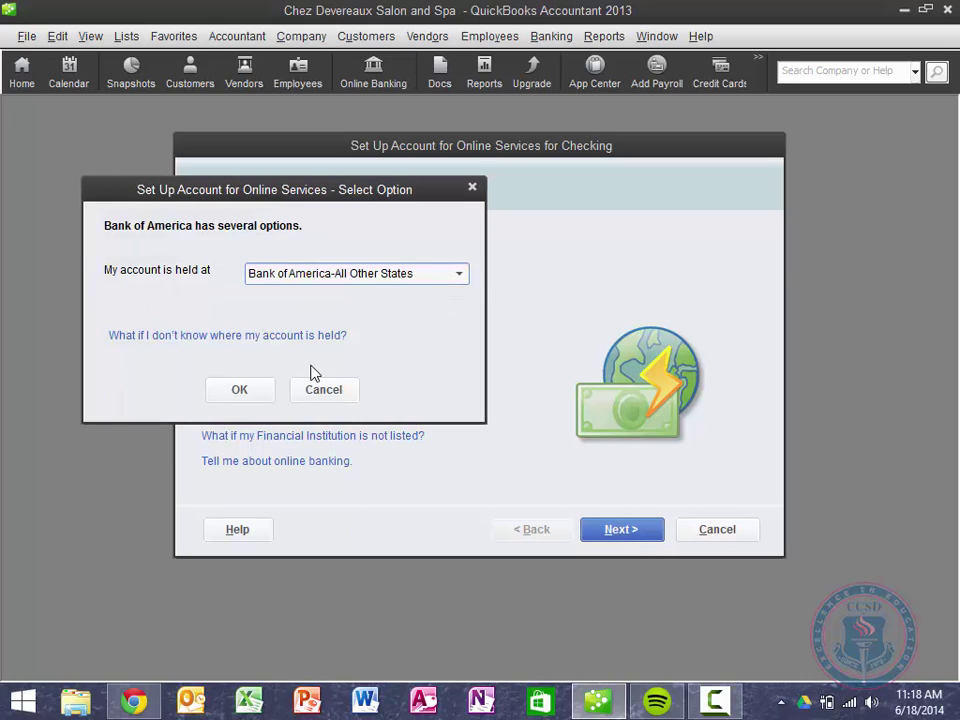
pyautogui.click(238, 392)
pyautogui.click(624, 537)
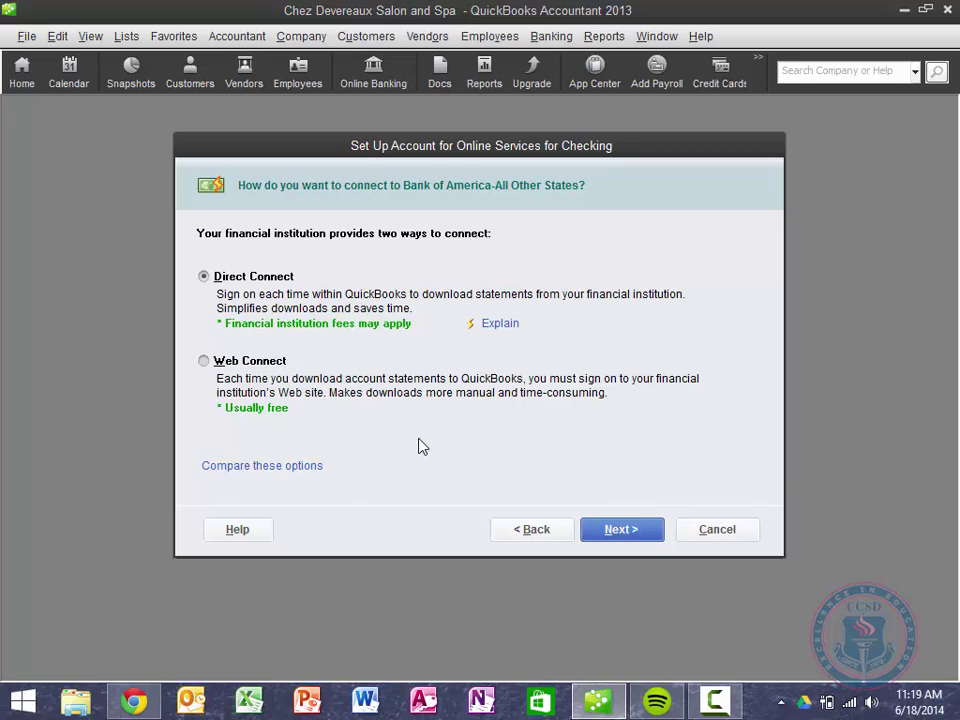
pyautogui.click(622, 530)
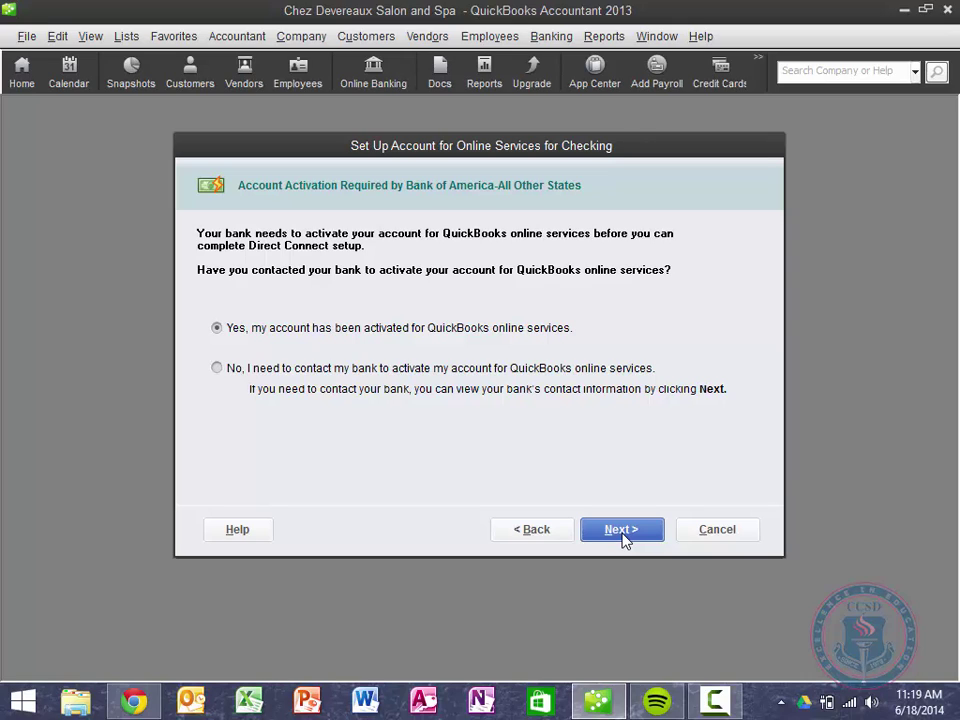
pyautogui.click(729, 528)
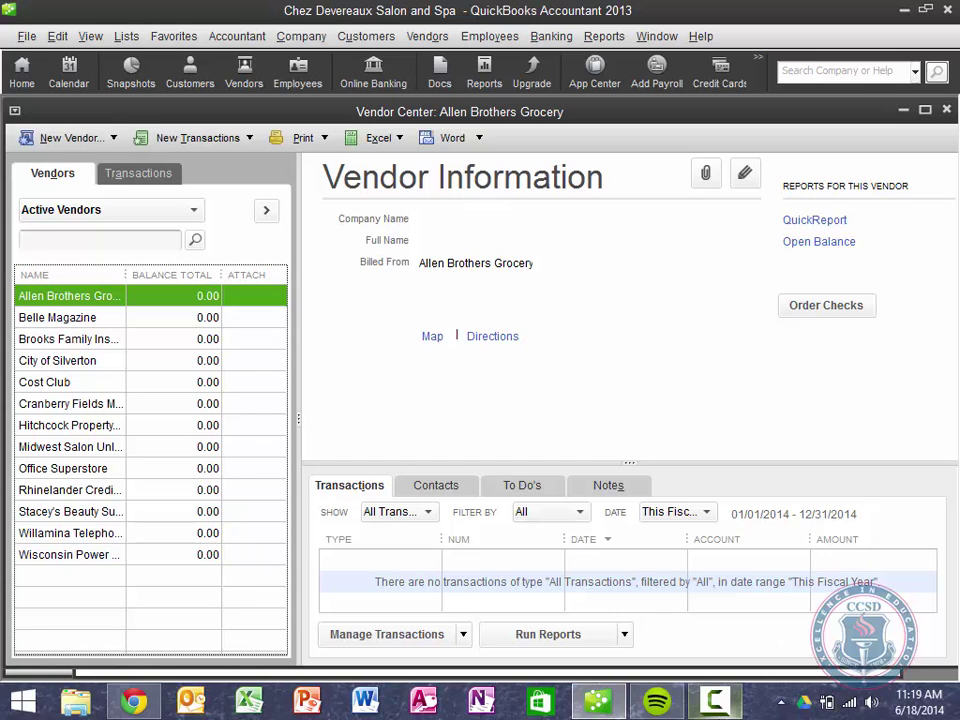
# Close the Vendor Center and the Chez Devereaux Salon and Spa company file
pyautogui.moveTo(716, 700)
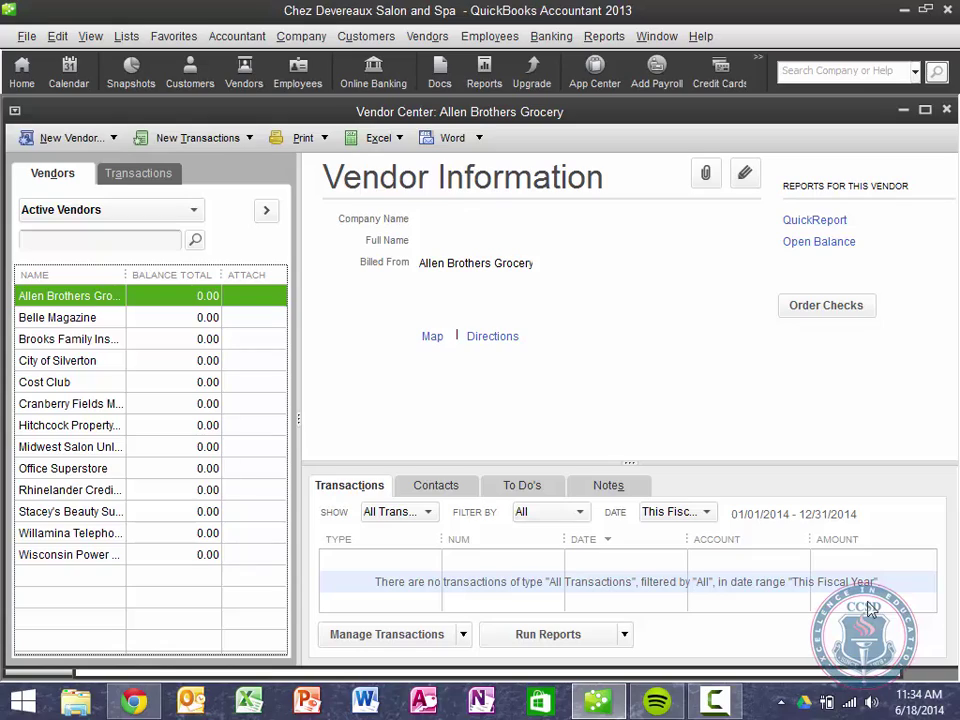
pyautogui.click(714, 700)
pyautogui.click(945, 112)
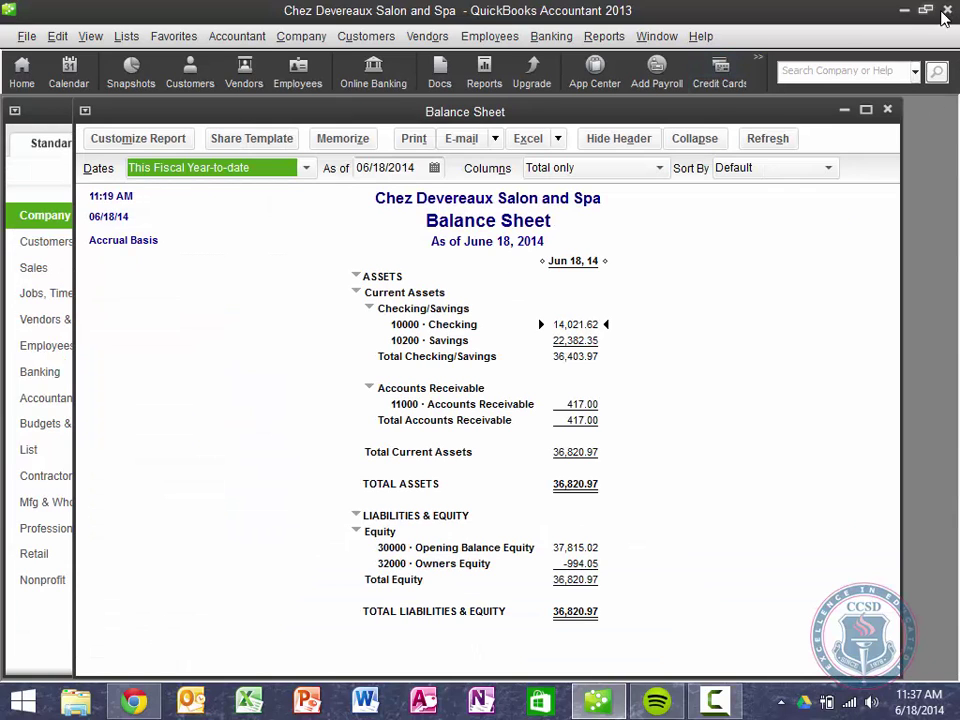
pyautogui.click(24, 37)
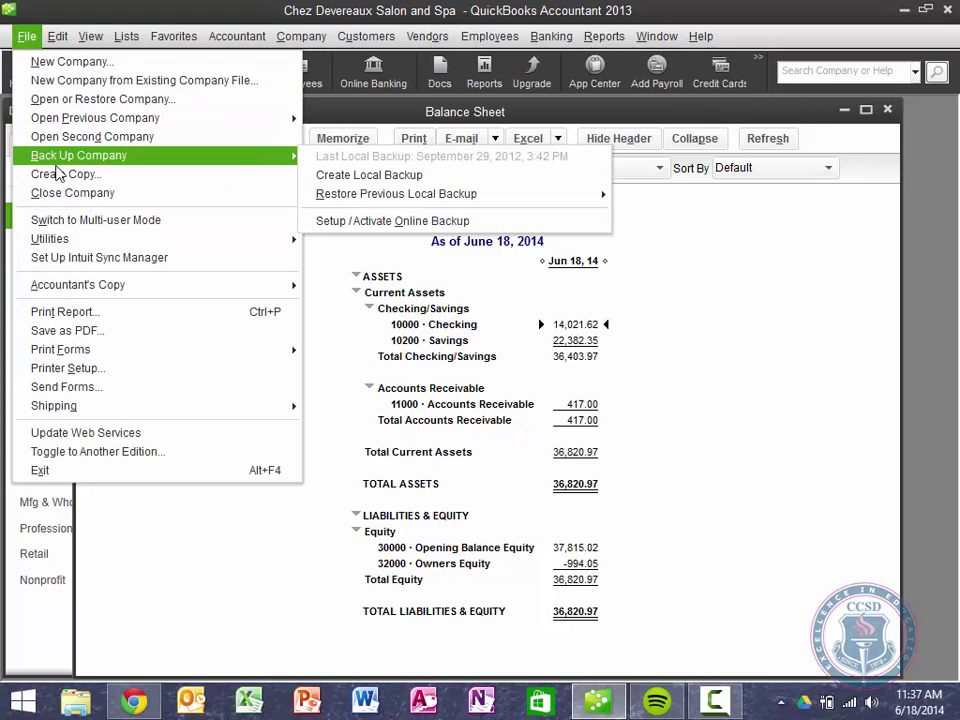
pyautogui.click(57, 195)
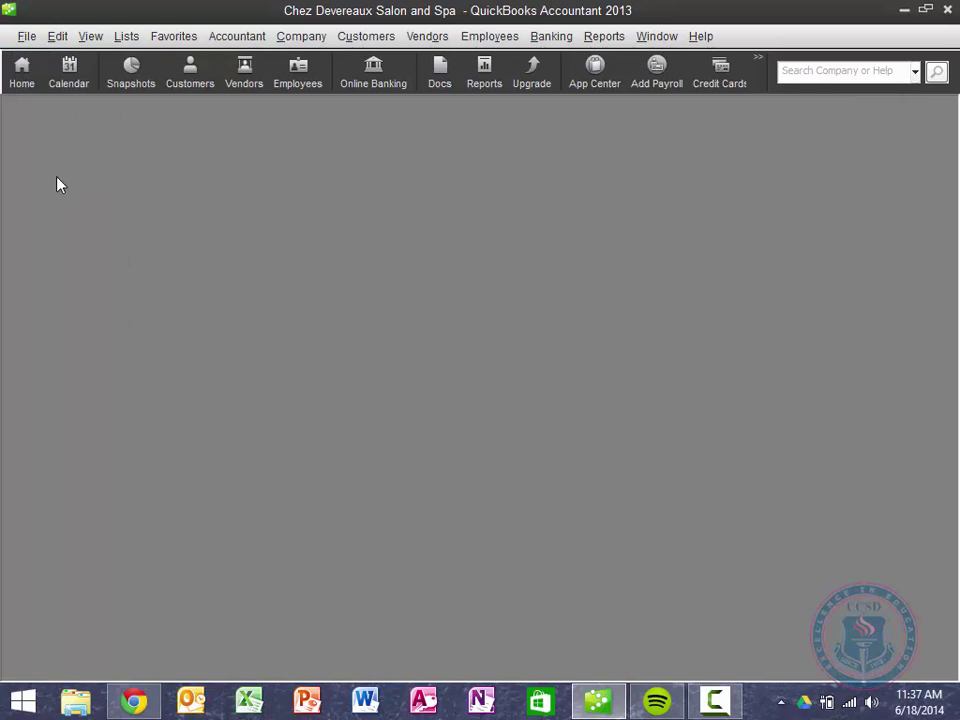
# Open the company file Tea Shoppe at the Lake, Lesson 5.QBW and agree to update it
pyautogui.click(30, 38)
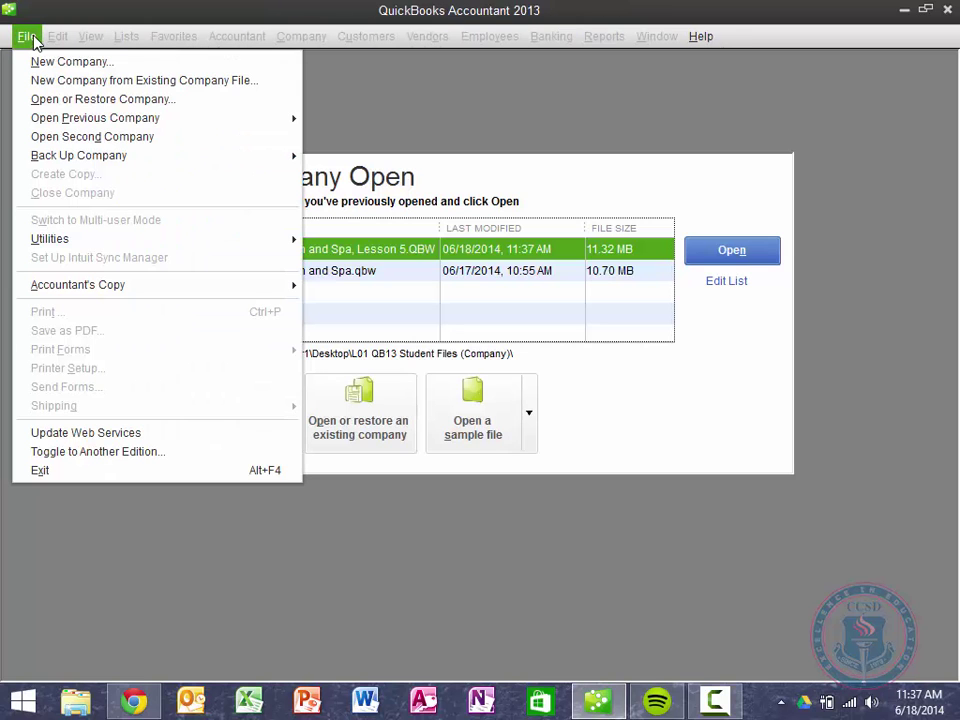
pyautogui.click(86, 105)
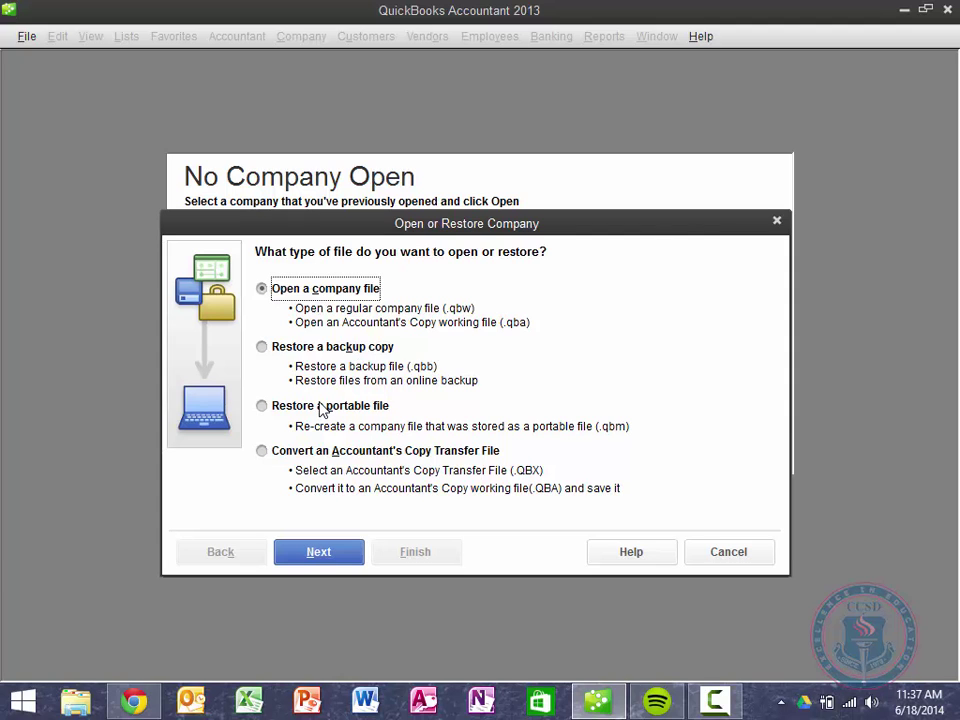
pyautogui.click(316, 552)
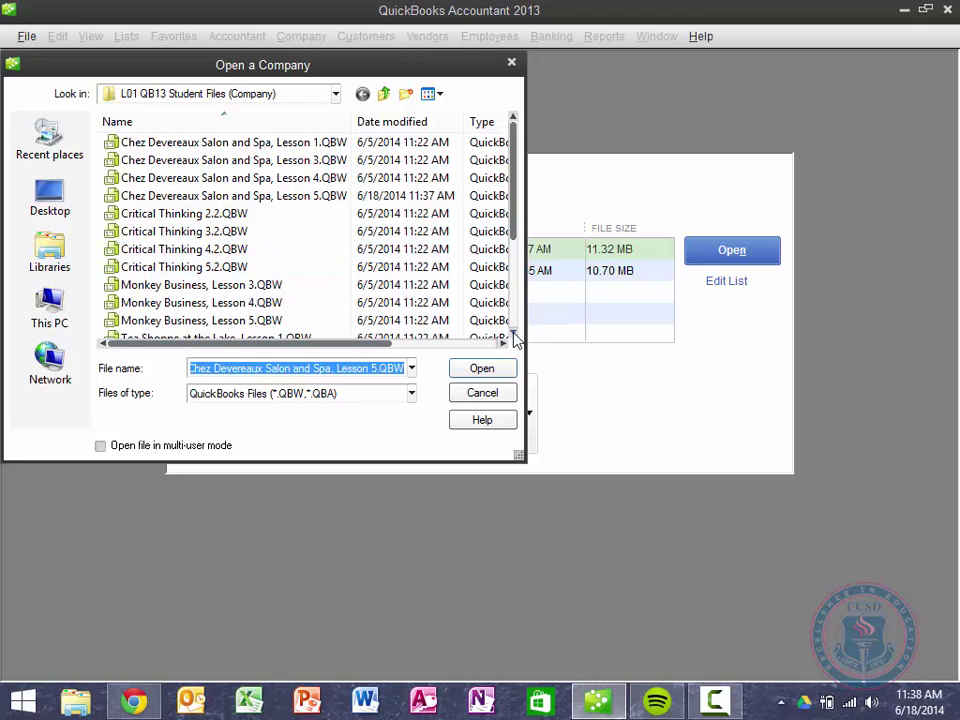
pyautogui.scroll(-3, 512, 332)
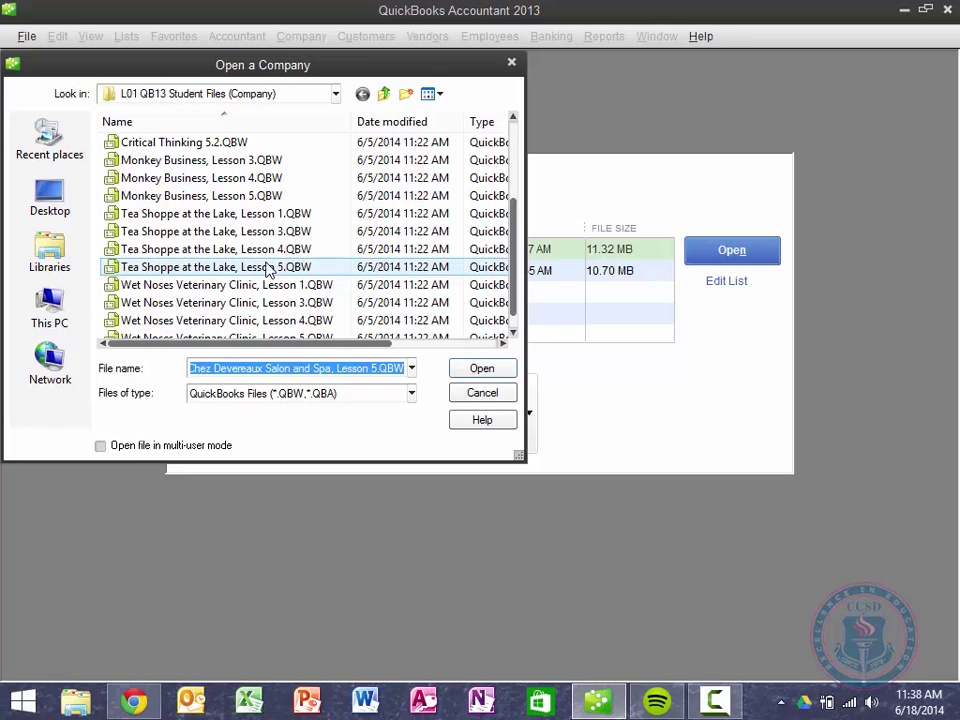
pyautogui.click(268, 268)
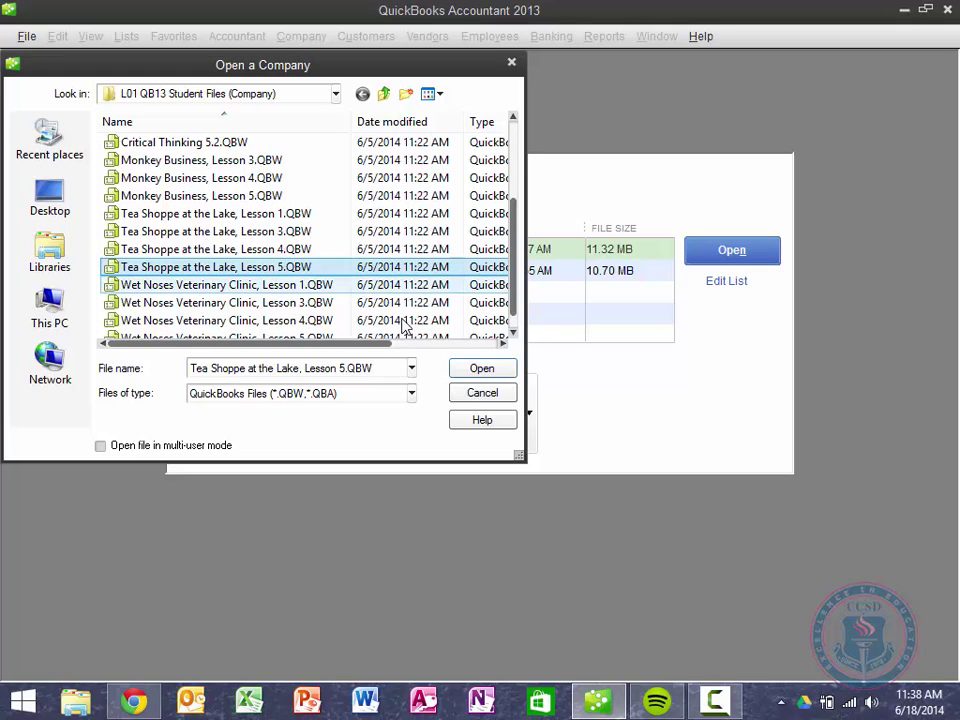
pyautogui.click(481, 368)
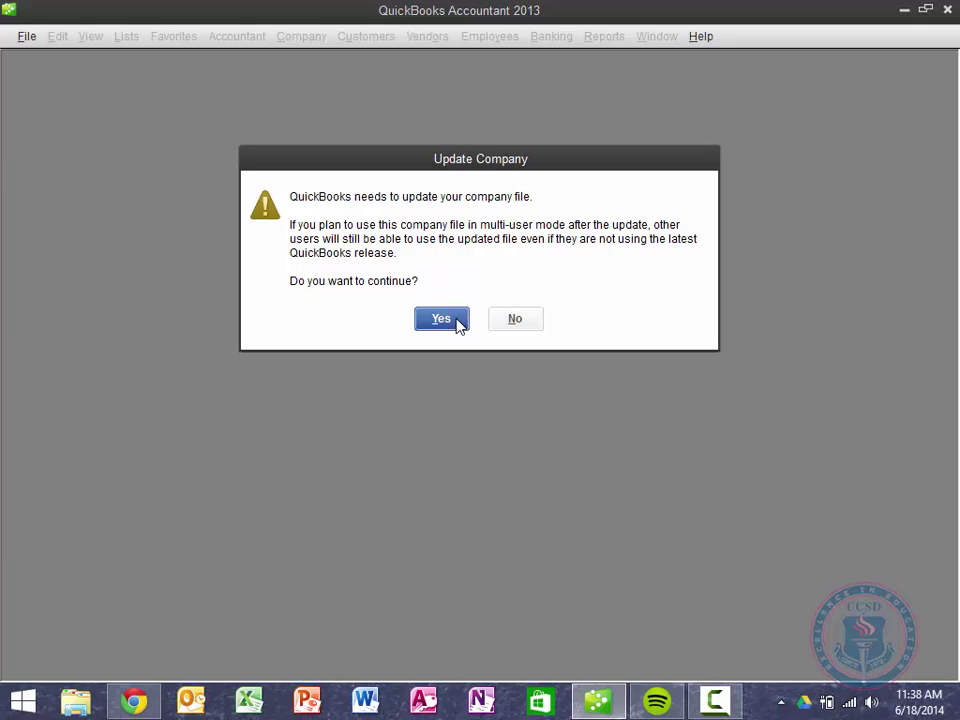
pyautogui.click(450, 327)
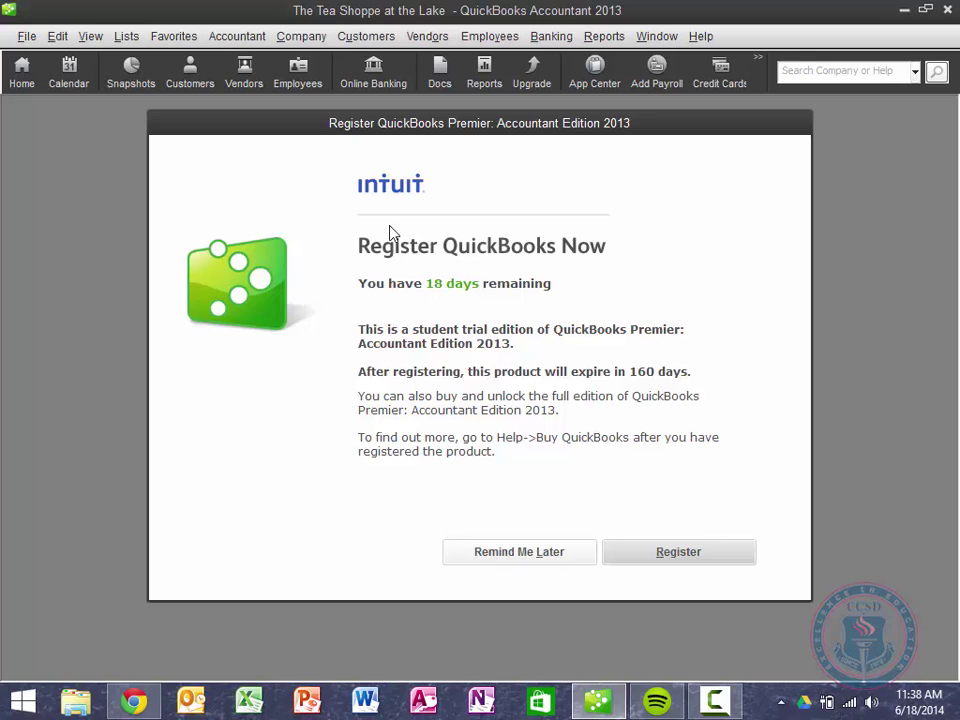
# Postpone product registration, and close the Accountant Center to work in a maximized Home window
pyautogui.click(485, 556)
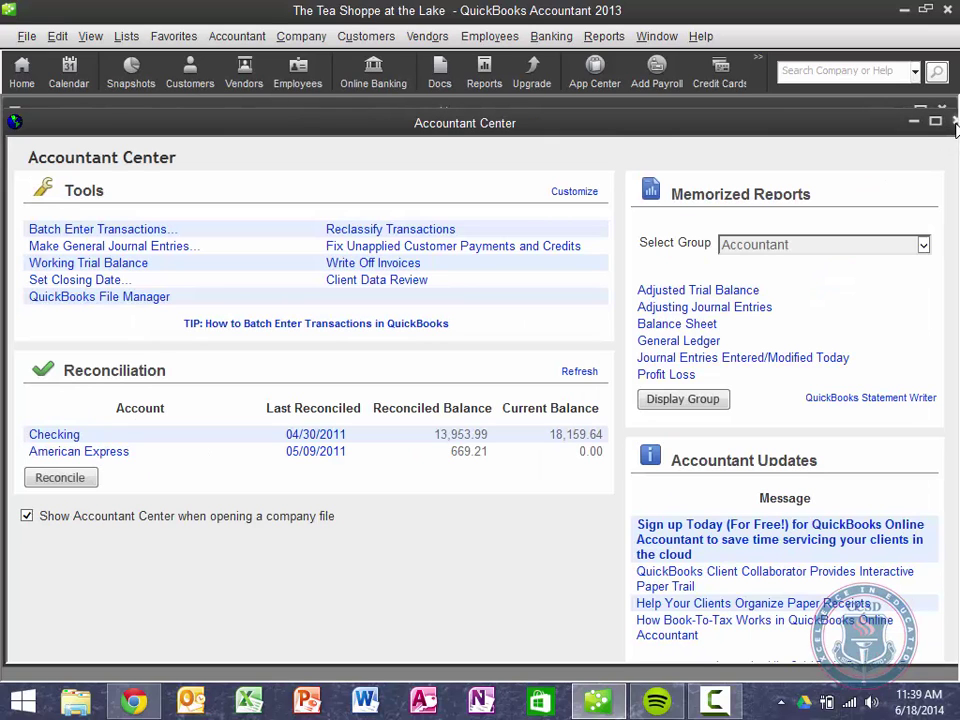
pyautogui.click(952, 121)
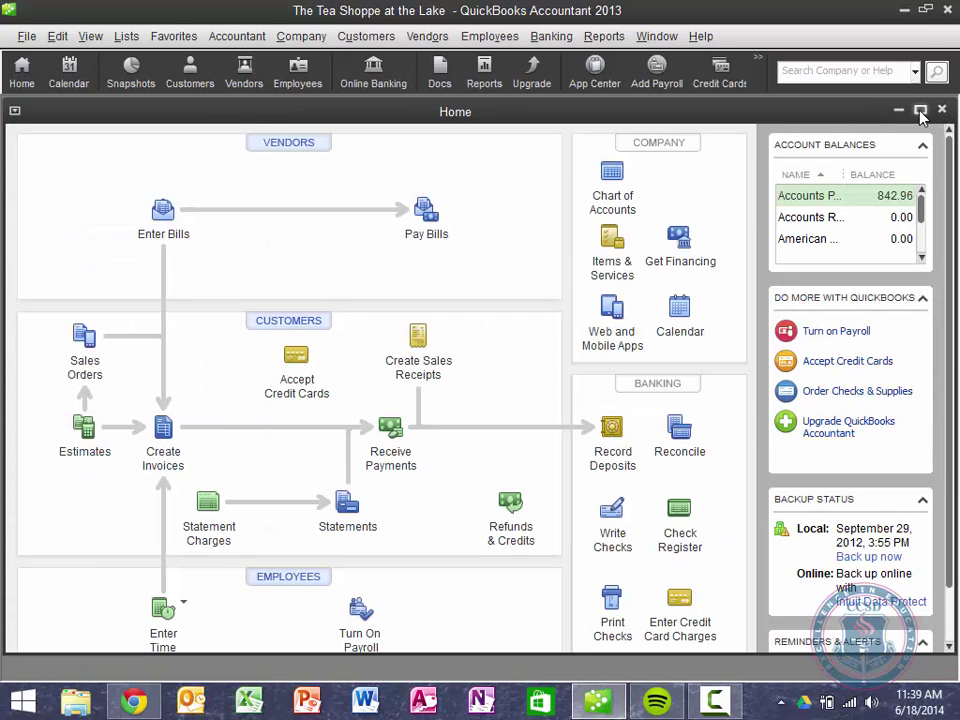
pyautogui.click(920, 109)
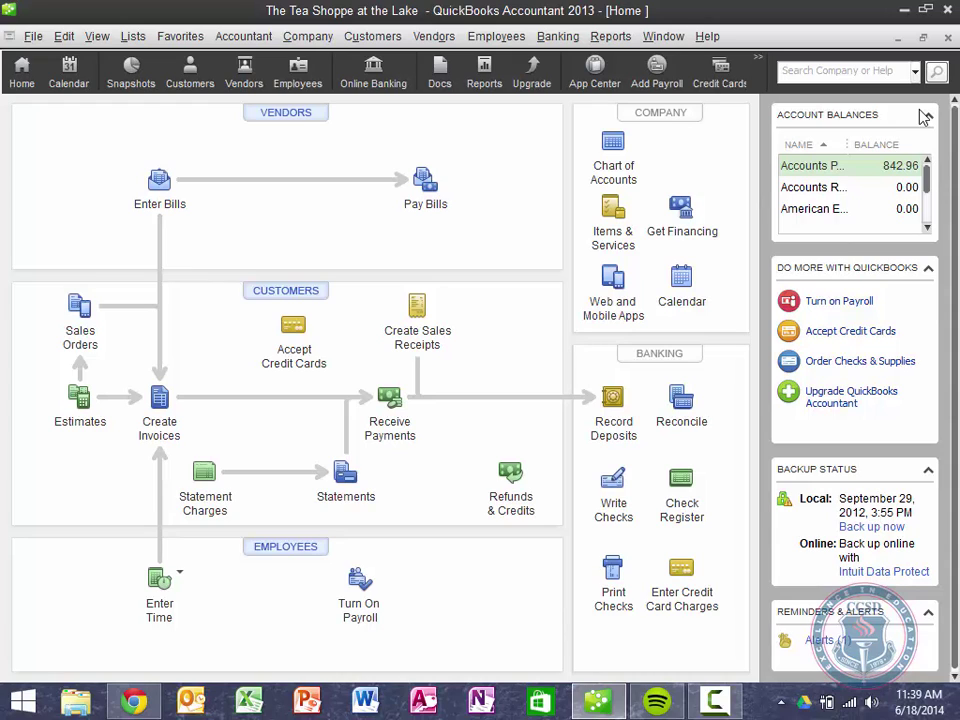
# Switch the window layout to One Window and back to Multiple Windows
pyautogui.click(108, 37)
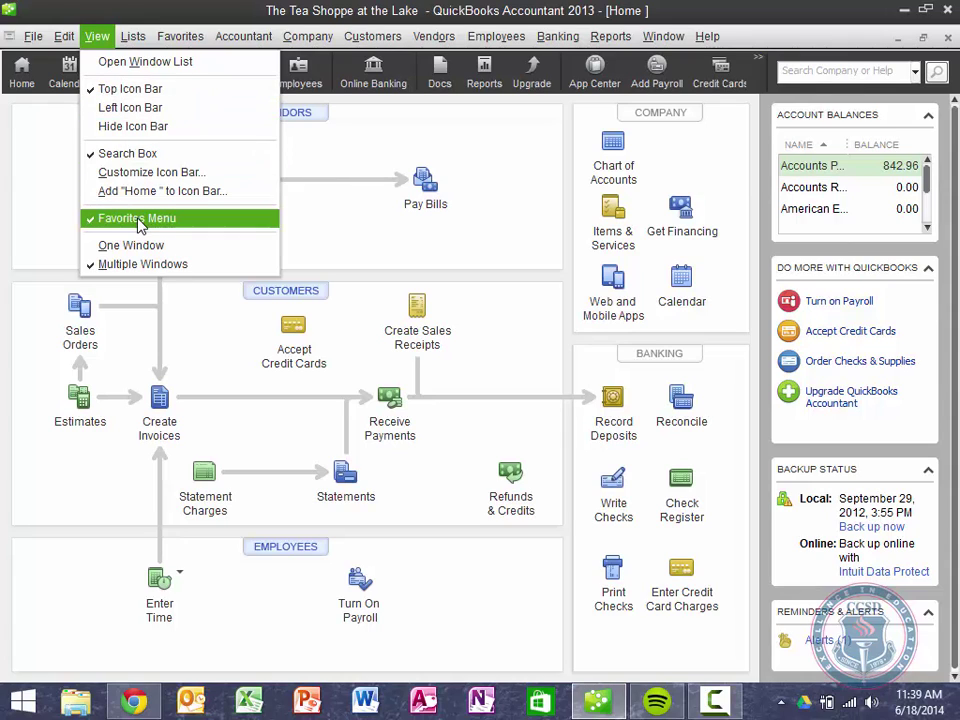
pyautogui.click(130, 270)
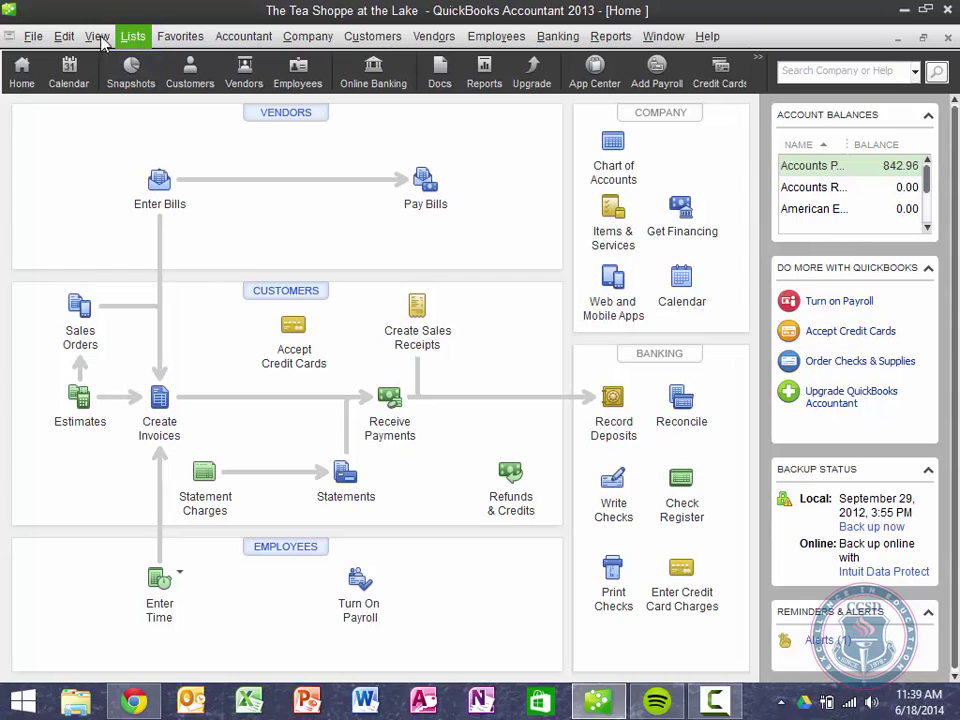
pyautogui.click(97, 36)
pyautogui.click(131, 245)
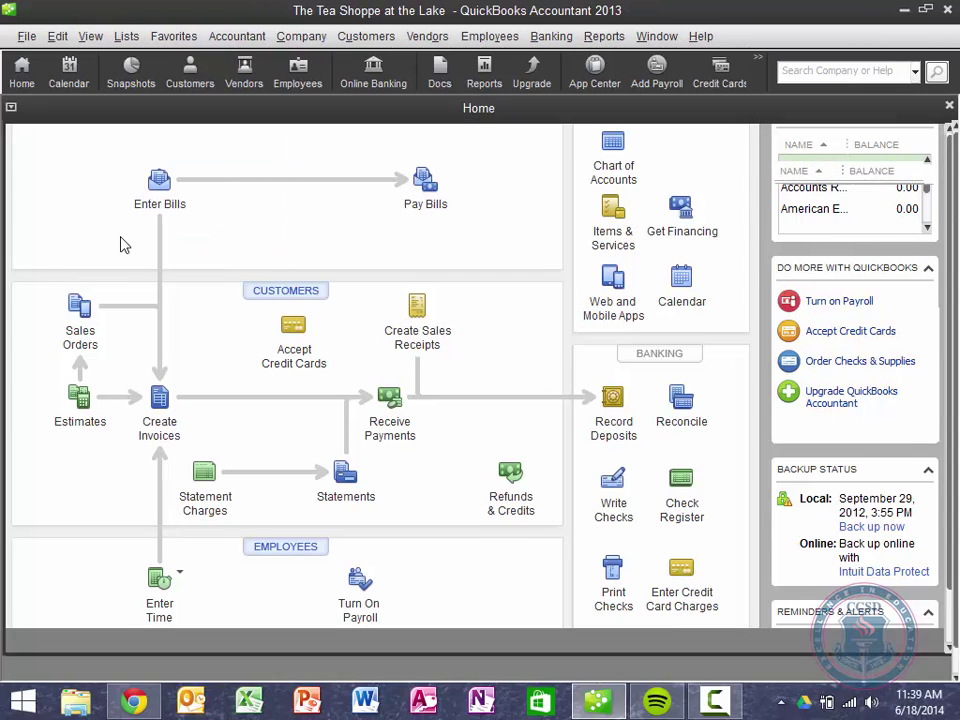
pyautogui.click(173, 36)
pyautogui.moveTo(113, 42)
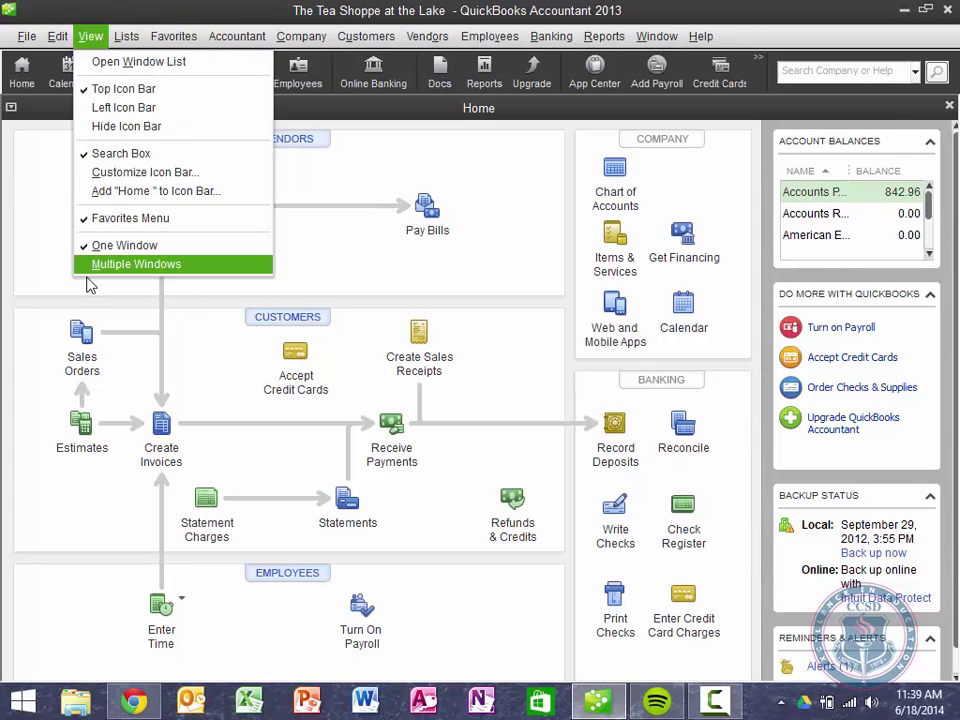
pyautogui.click(95, 268)
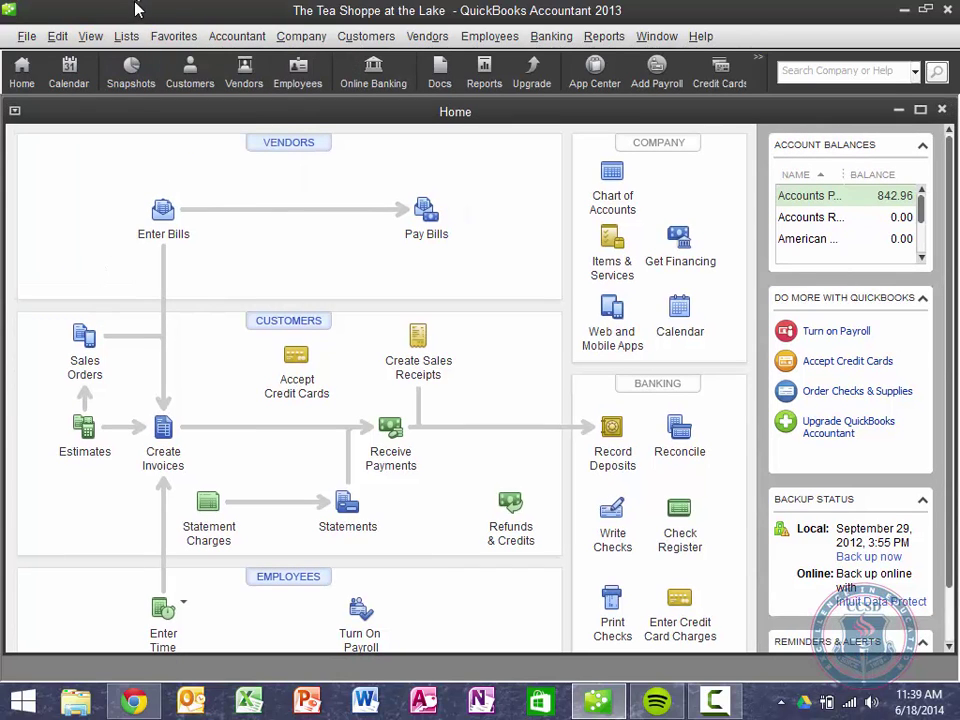
# Hide the Favorites menu from the menu bar and maximize the Home window
pyautogui.click(126, 42)
pyautogui.moveTo(90, 36)
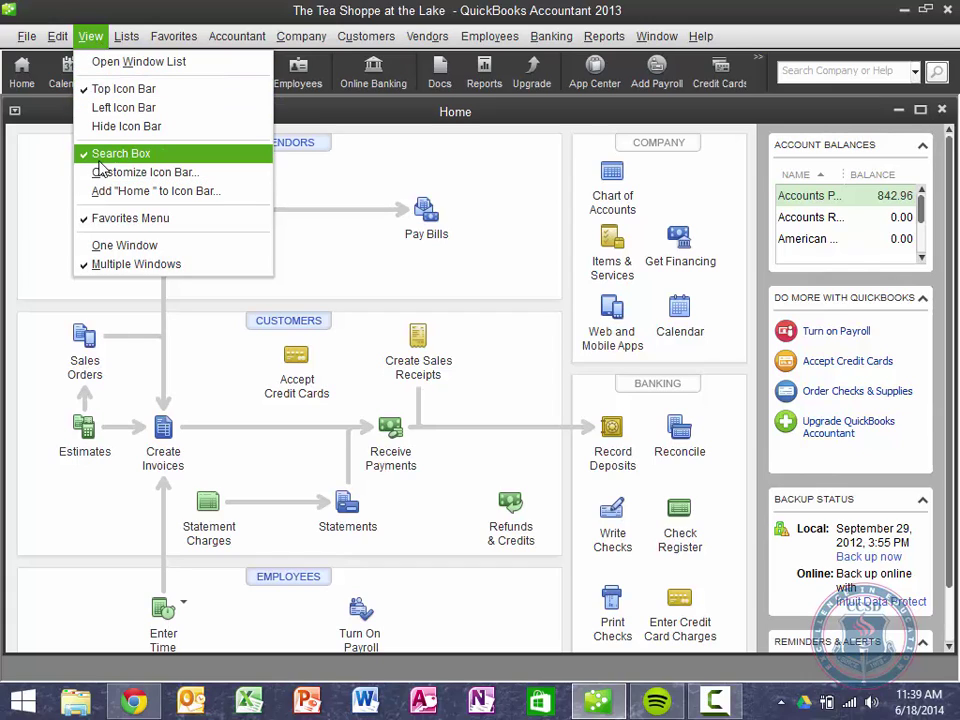
pyautogui.click(100, 218)
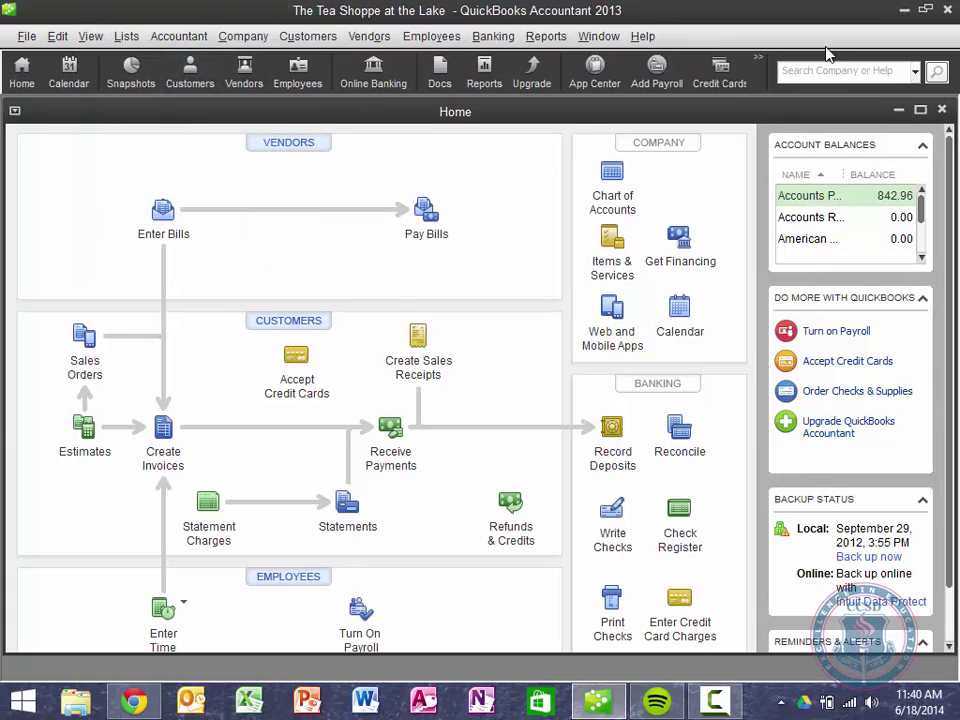
pyautogui.click(920, 109)
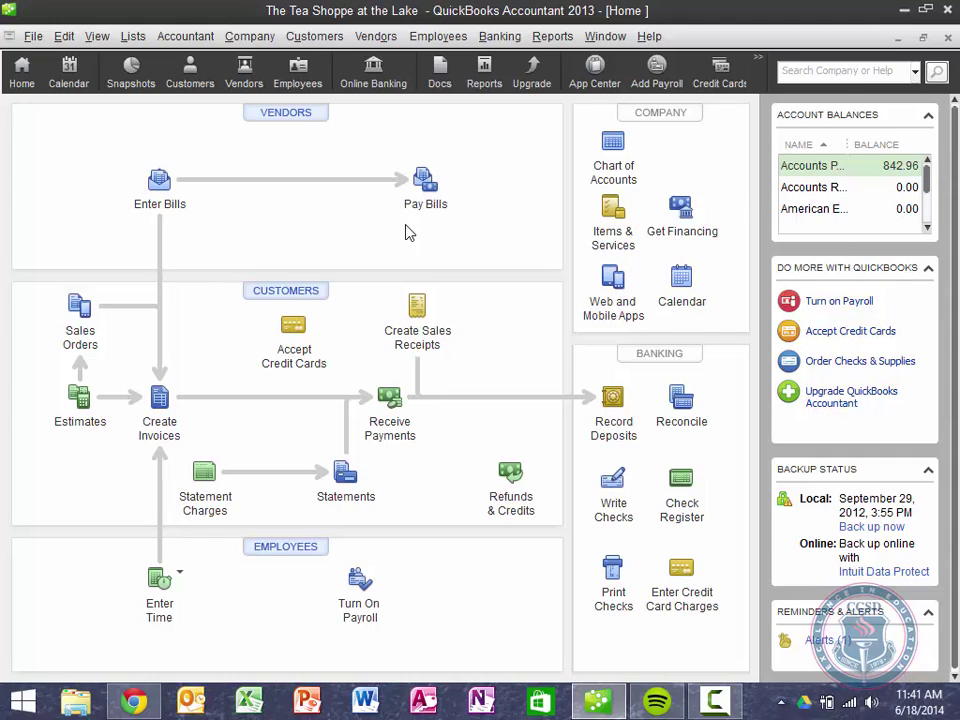
# Start adding a new account of type Bank from the Chart of Accounts
pyautogui.click(130, 36)
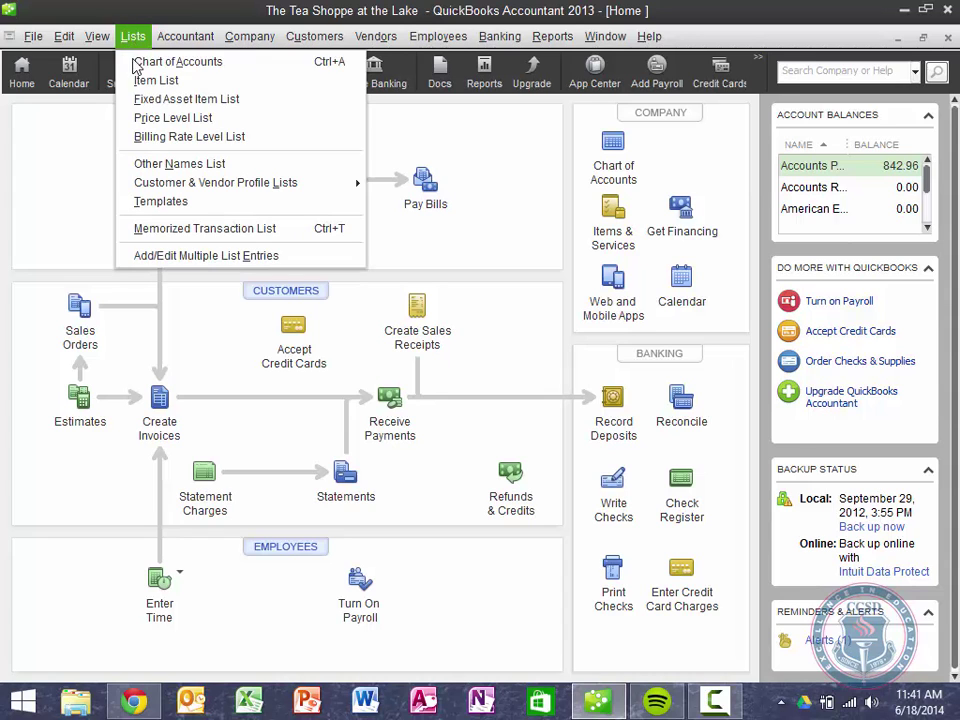
pyautogui.click(137, 66)
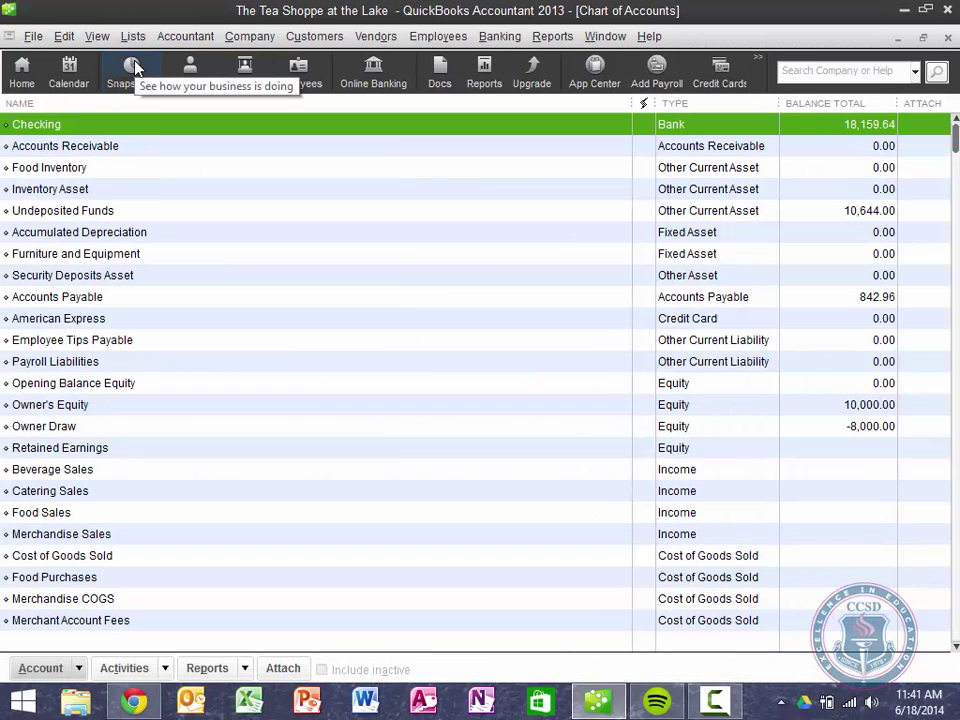
pyautogui.click(78, 668)
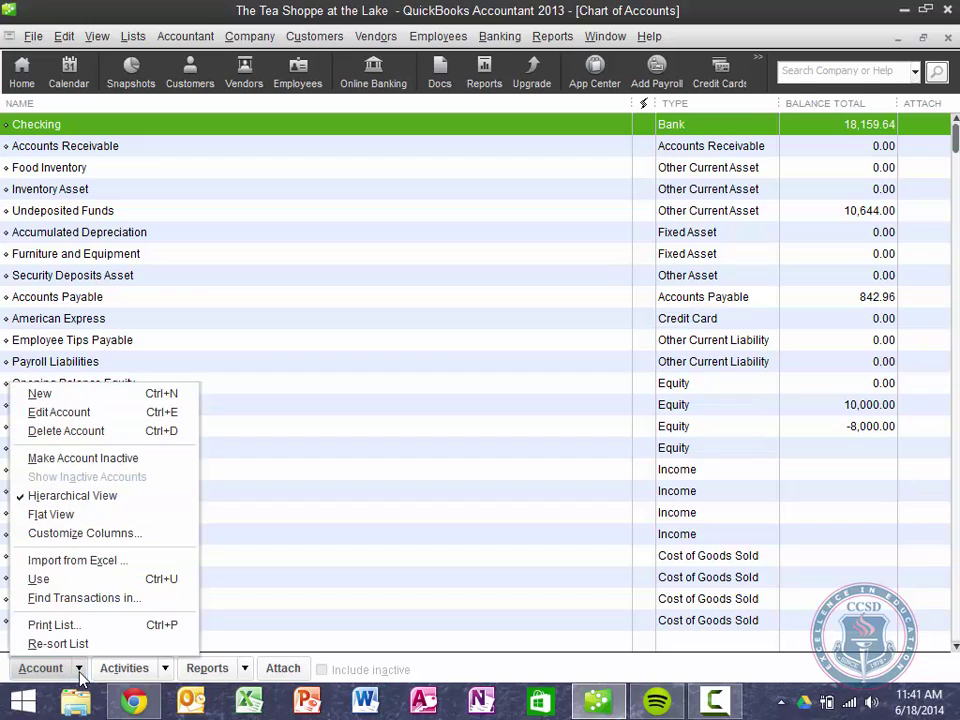
pyautogui.click(100, 393)
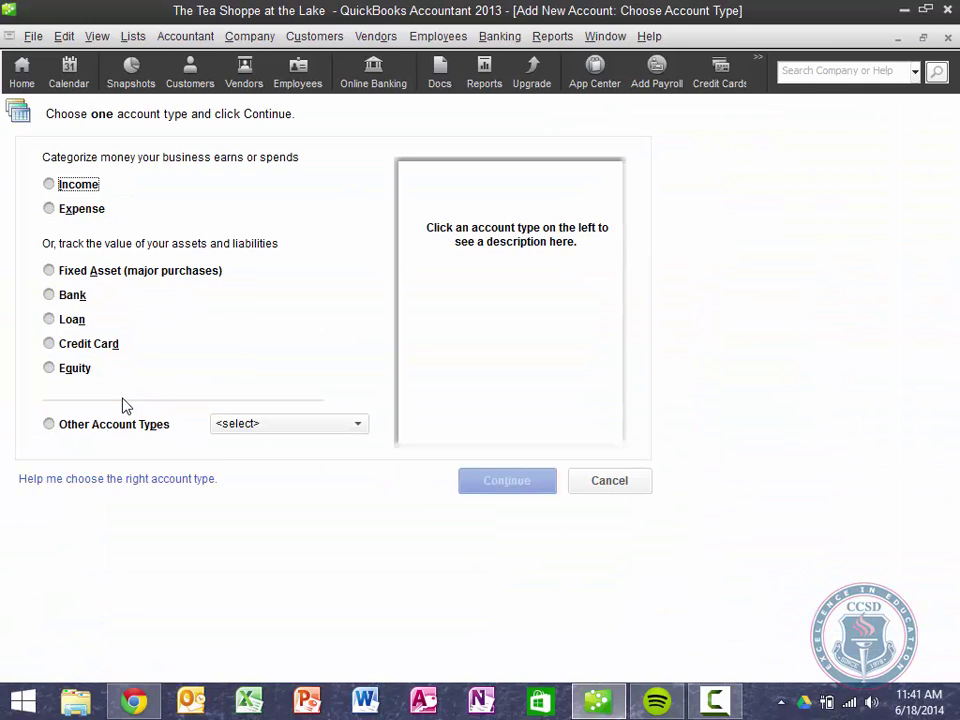
pyautogui.click(50, 295)
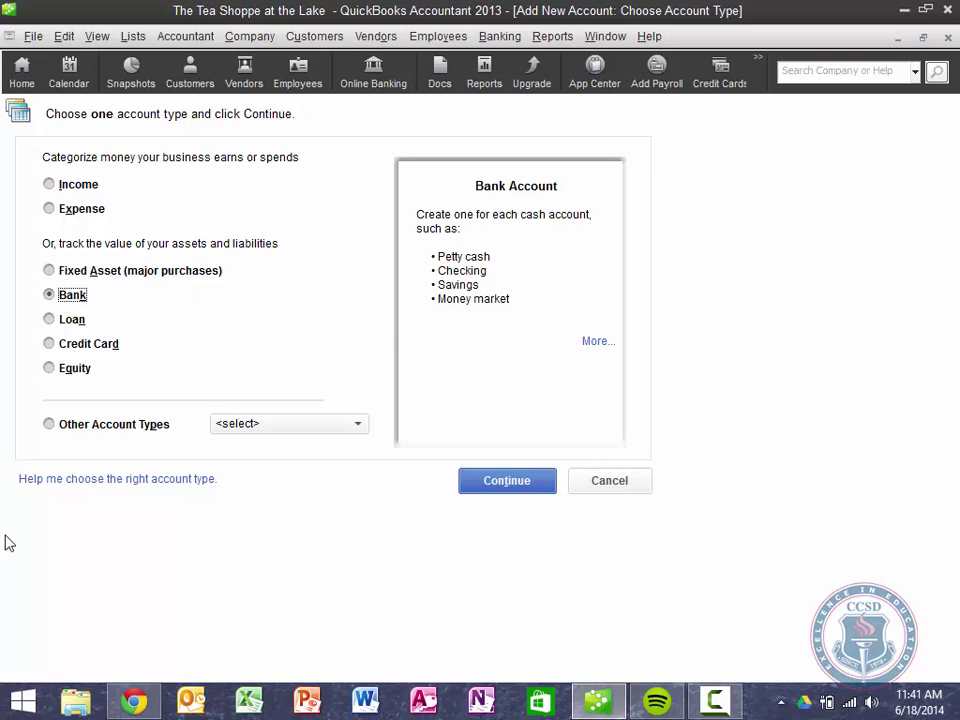
pyautogui.click(510, 484)
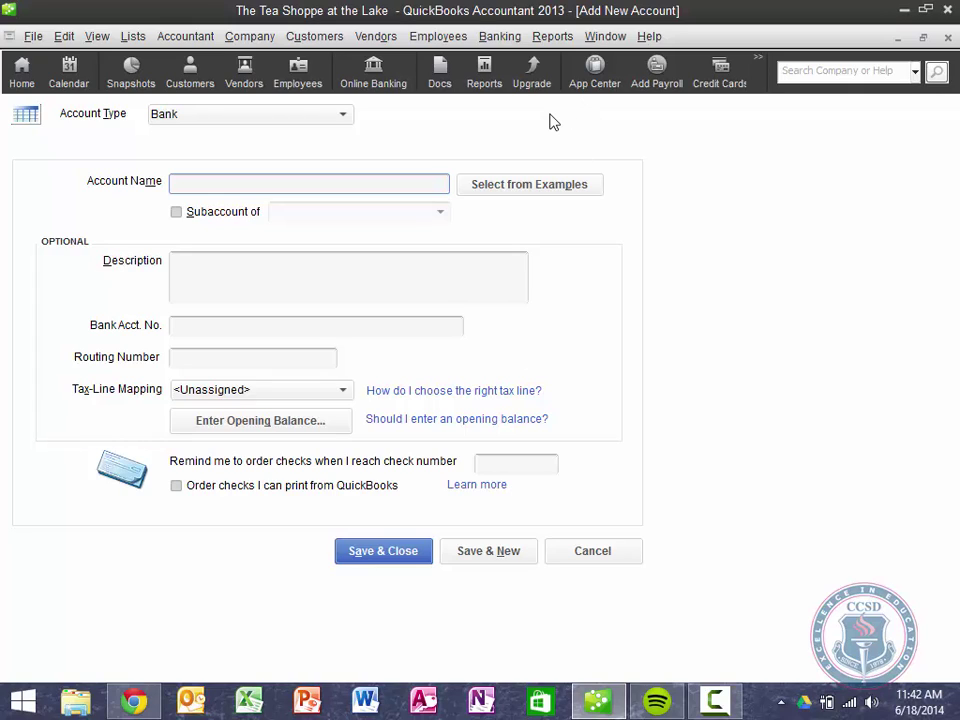
# Name the new account Money Market, save it without setting up online services, and close the Chart of Accounts
pyautogui.write('Money Market')
pyautogui.press('Tab')
pyautogui.press('Tab')
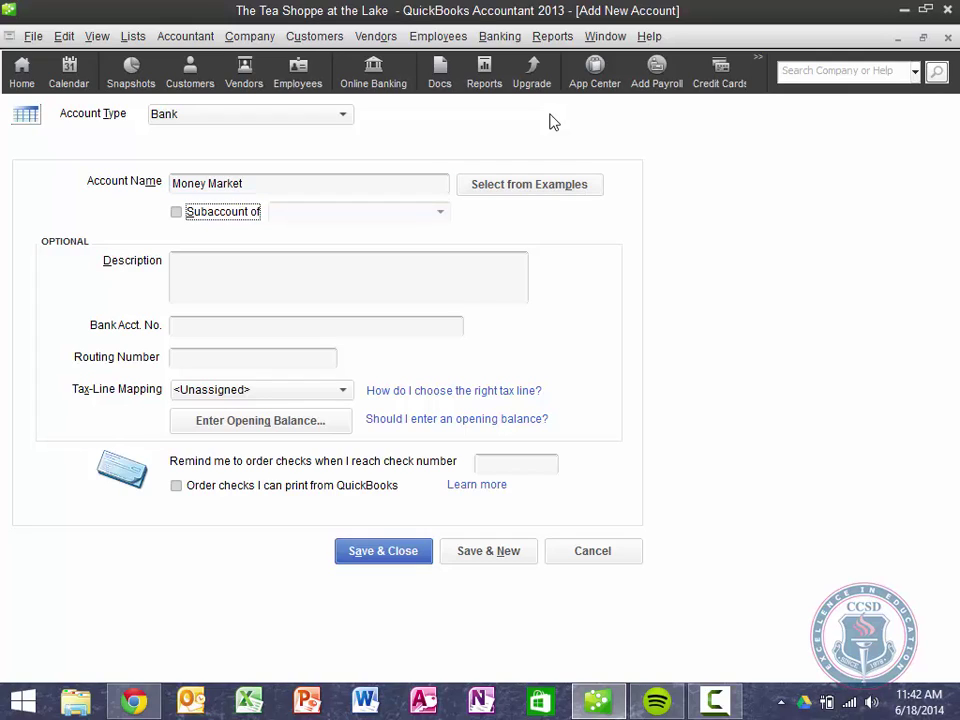
pyautogui.press('Tab')
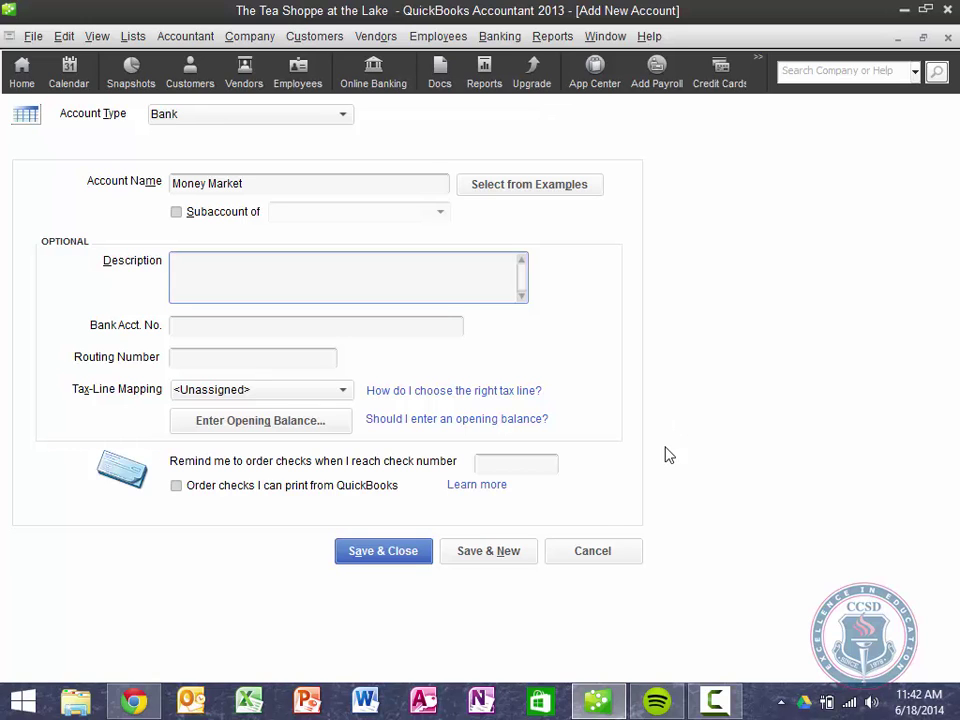
pyautogui.click(382, 556)
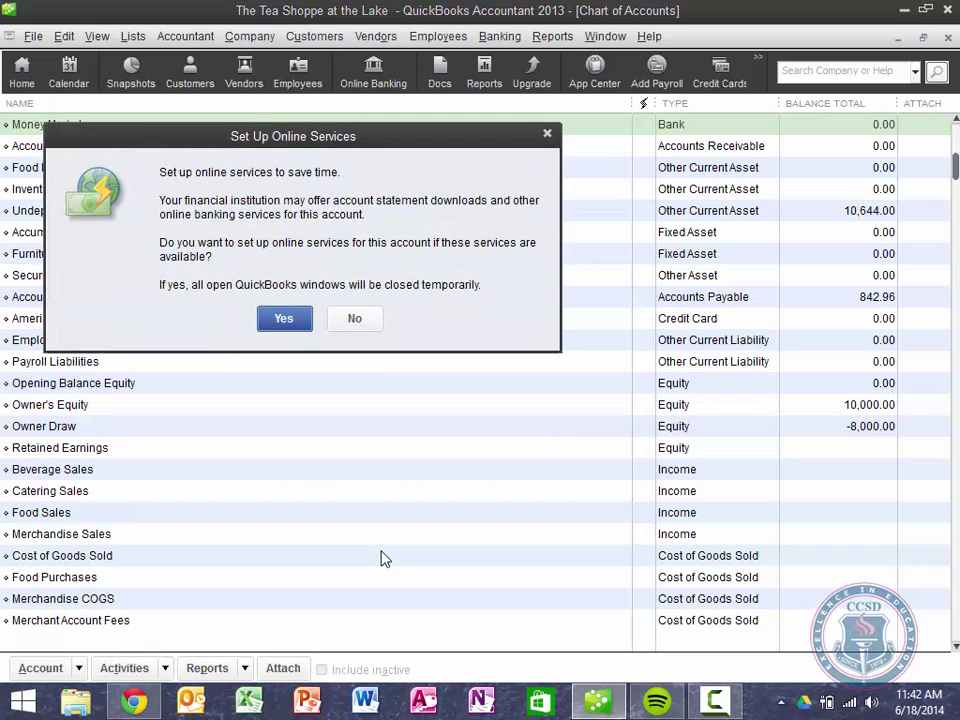
pyautogui.click(354, 320)
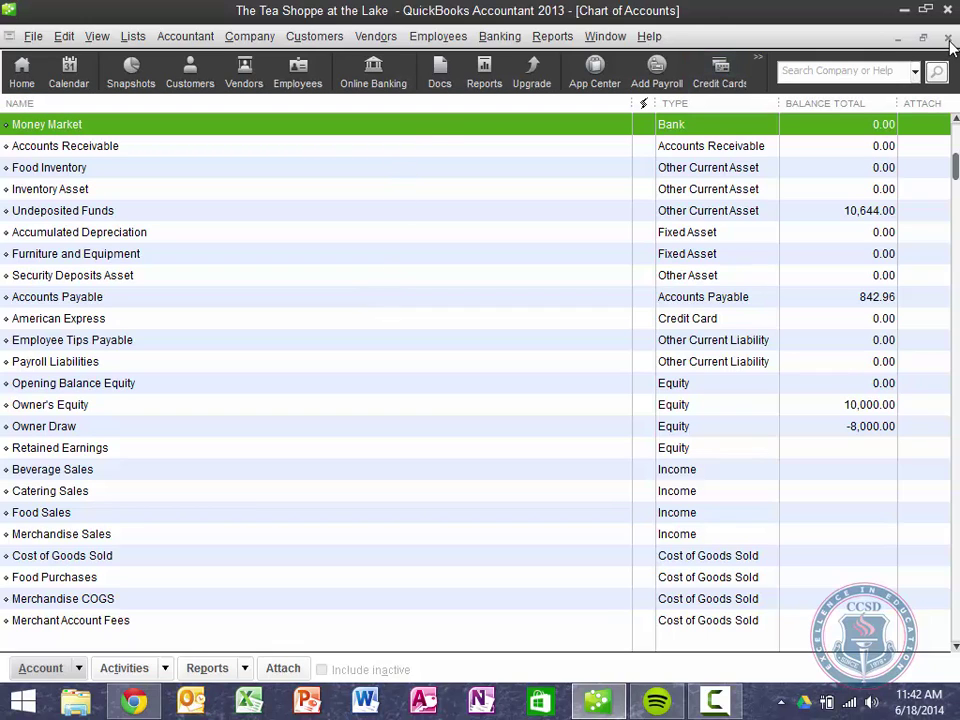
pyautogui.press('Escape')
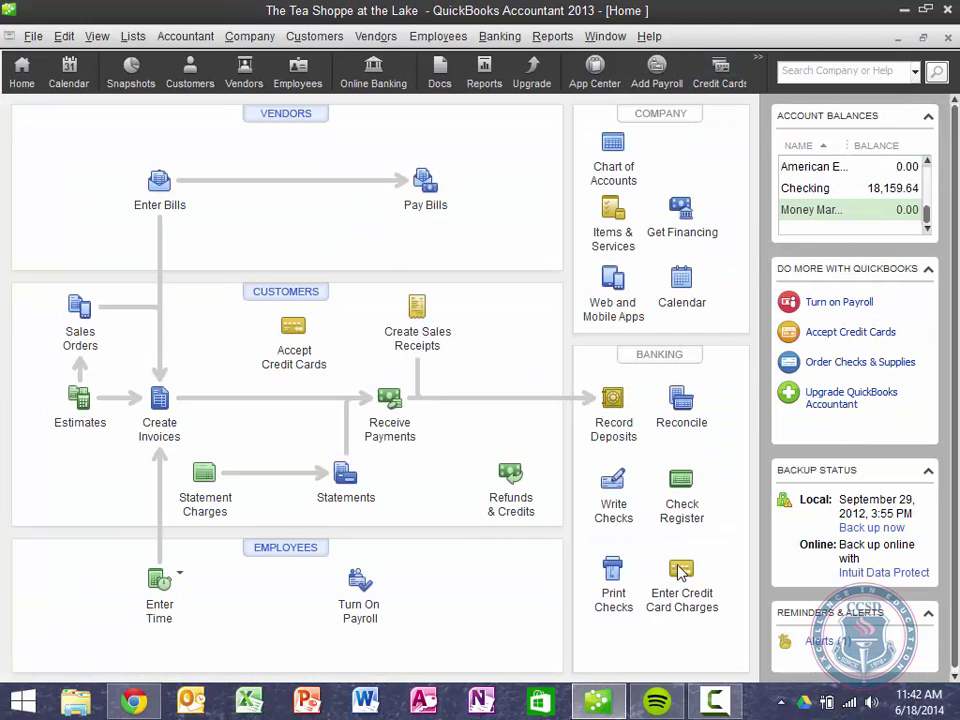
# Open the Transfer Funds form for moving money between accounts
pyautogui.click(500, 36)
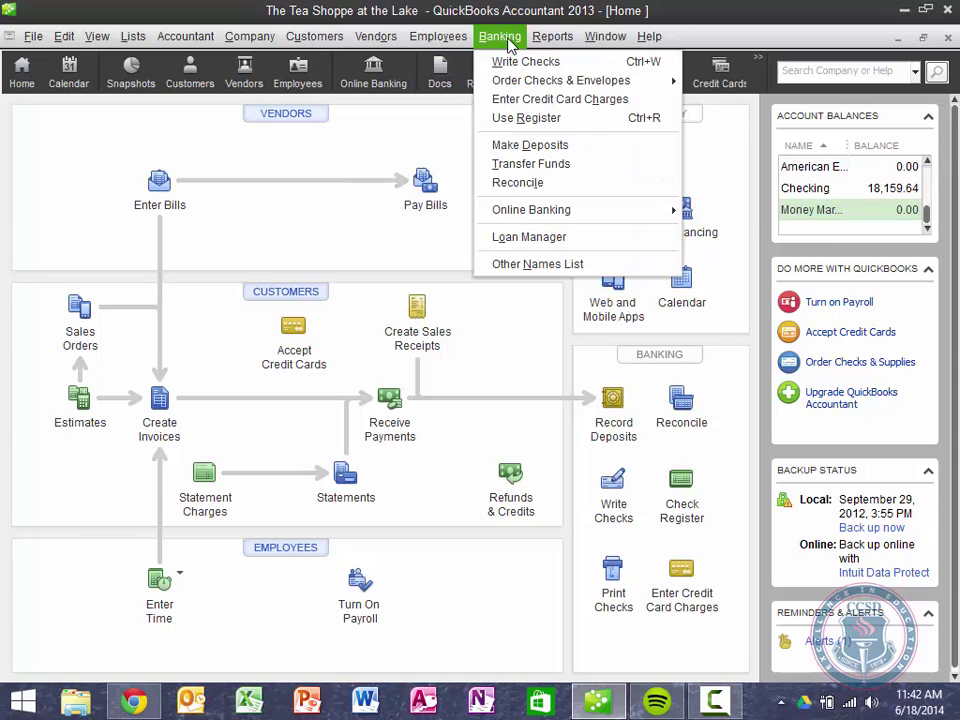
pyautogui.click(514, 166)
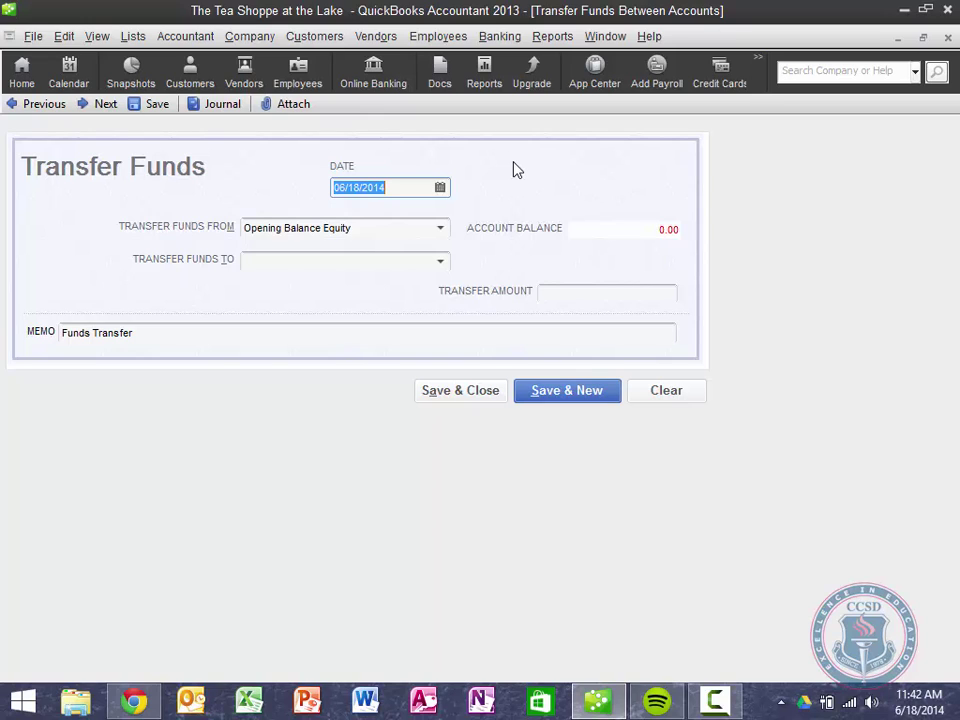
pyautogui.write('61/1/13')
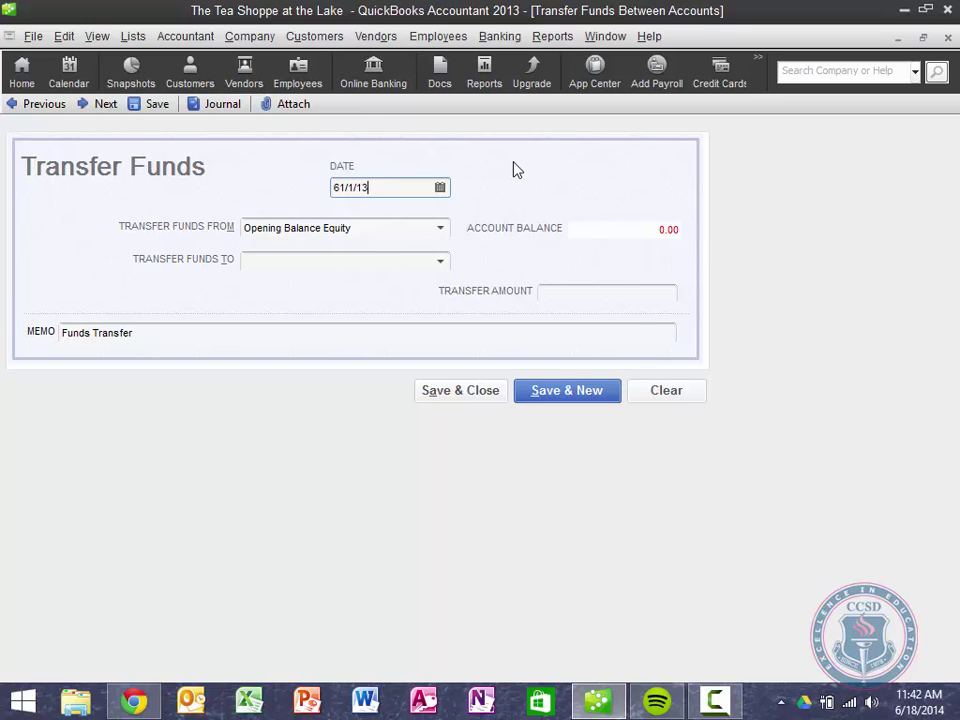
pyautogui.press('Tab')
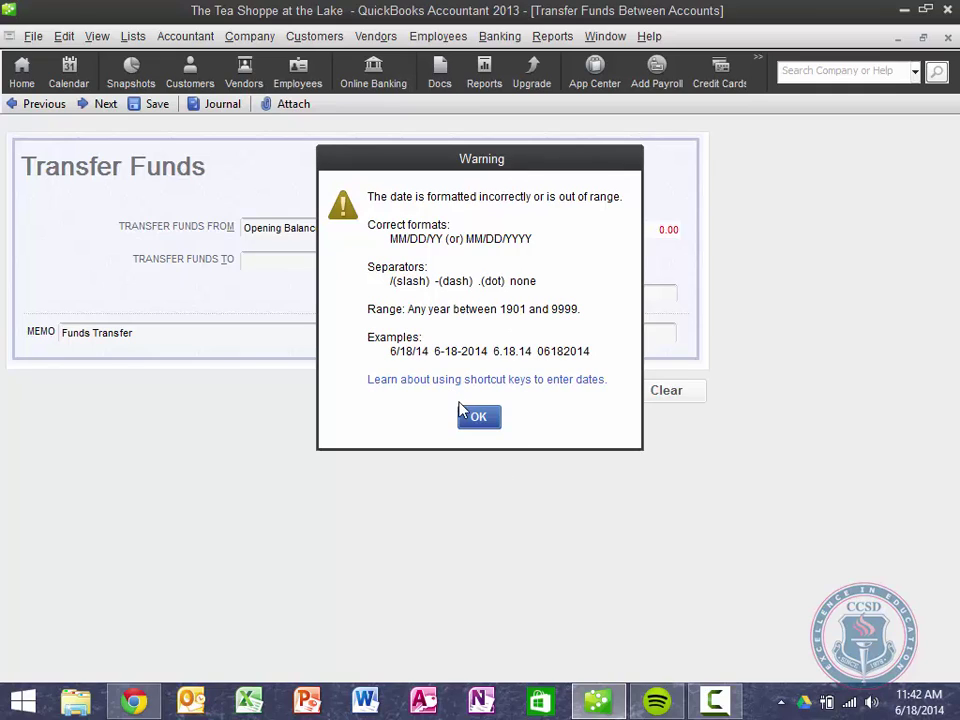
pyautogui.click(472, 422)
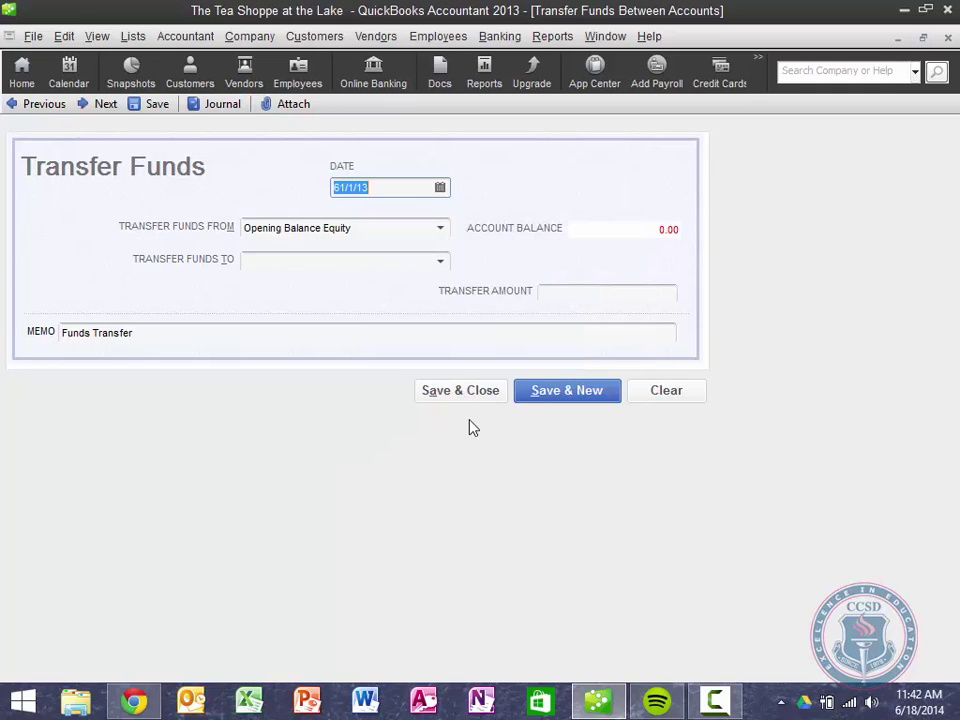
# Date the funds transfer 06/01/2013
pyautogui.write('6/1/14')
pyautogui.press('BackSpace')
pyautogui.write('3')
pyautogui.press('Tab')
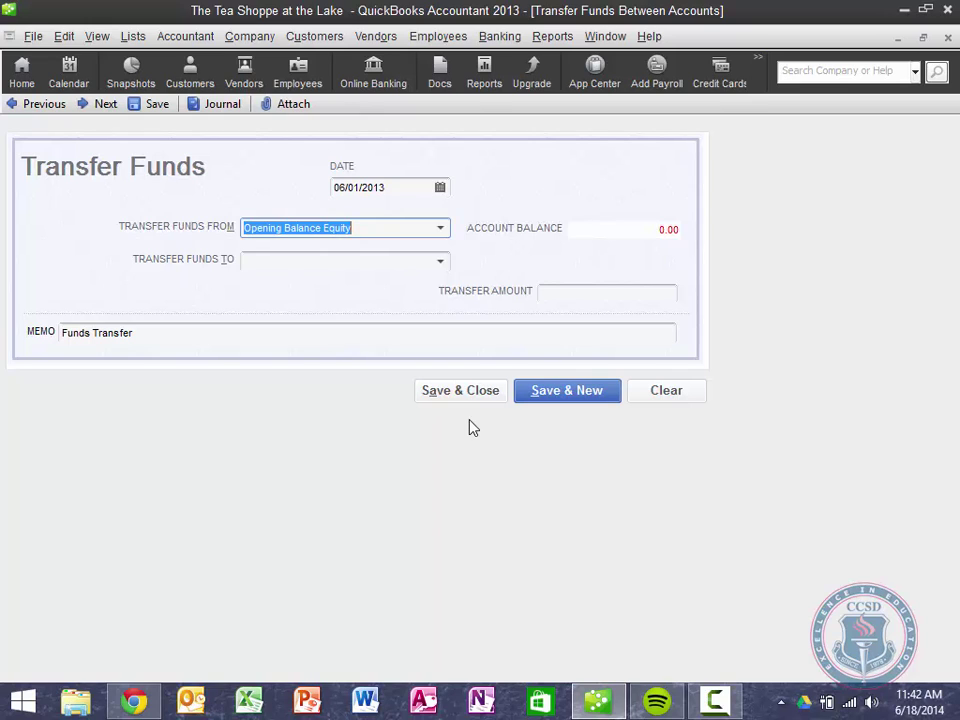
# Transfer 10,000 from the Checking account to the Money Market account, then save and close the transfer
pyautogui.click(443, 229)
pyautogui.click(340, 298)
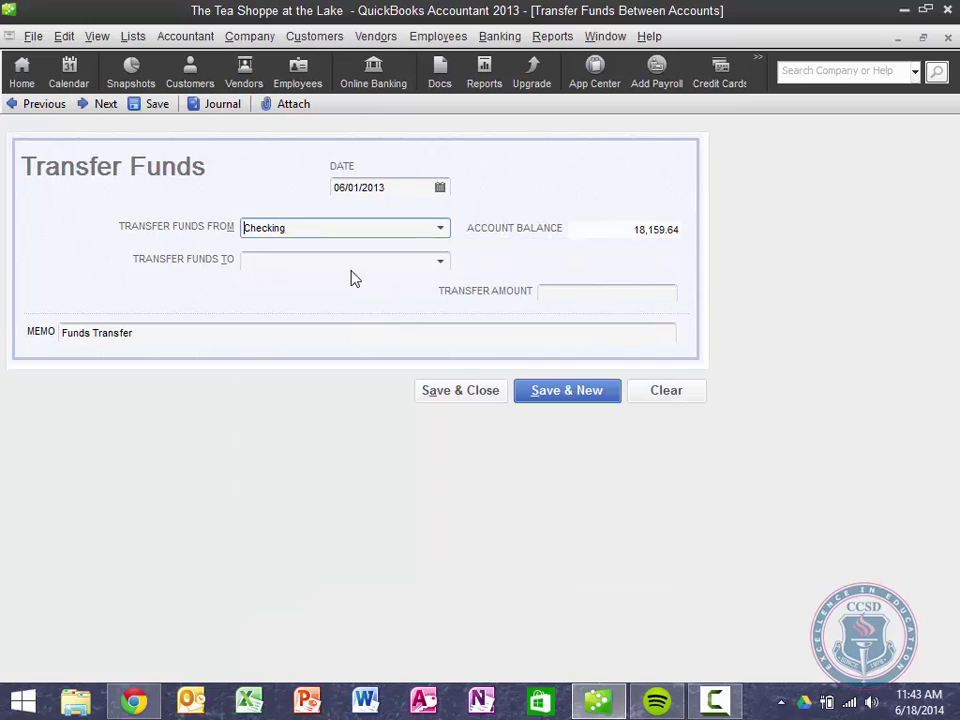
pyautogui.click(441, 263)
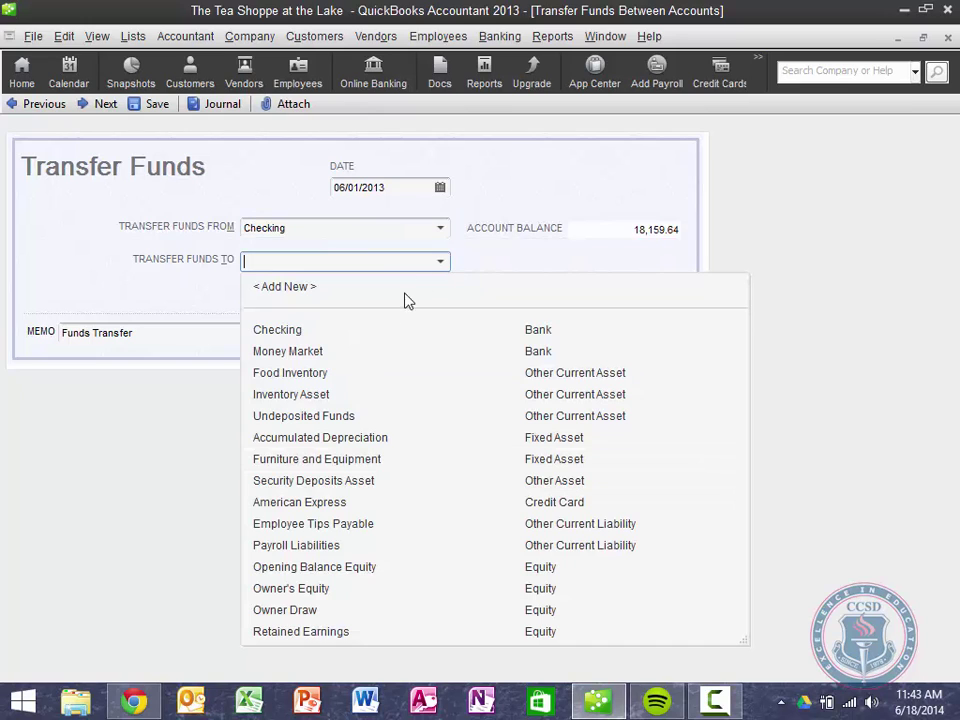
pyautogui.click(320, 353)
pyautogui.click(580, 291)
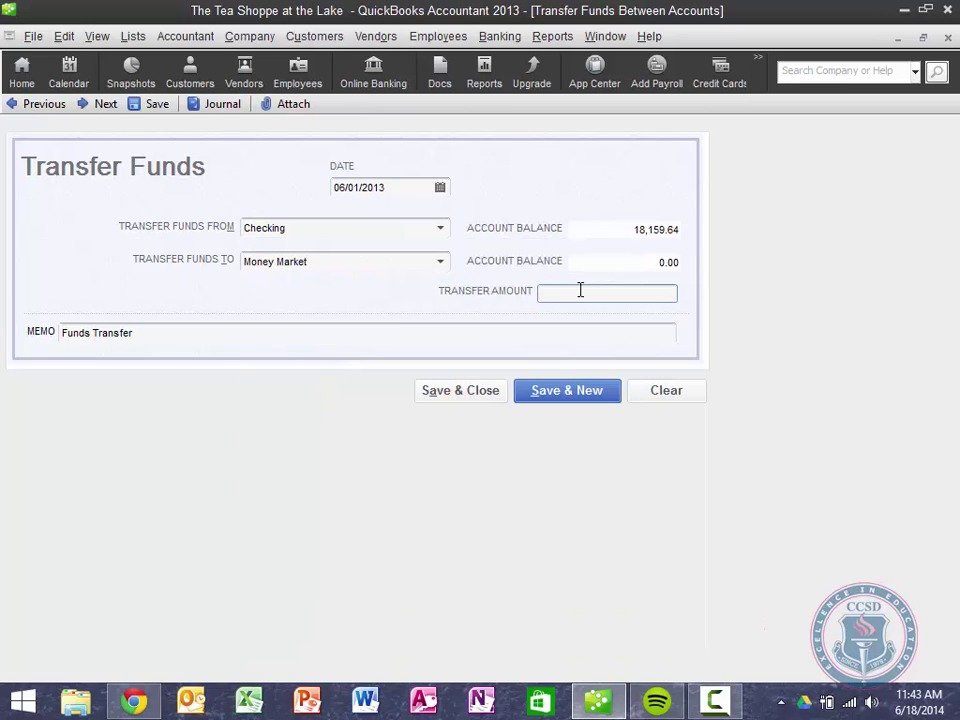
pyautogui.write('10000')
pyautogui.click(483, 398)
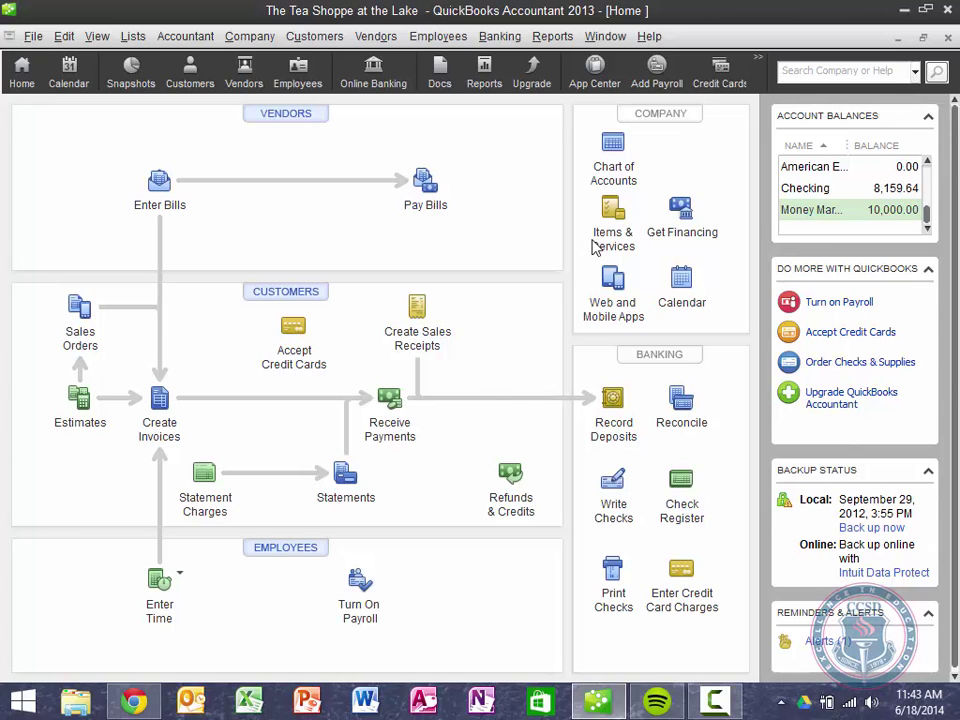
# Start a bank deposit that includes all the payments waiting to go to the bank
pyautogui.click(499, 38)
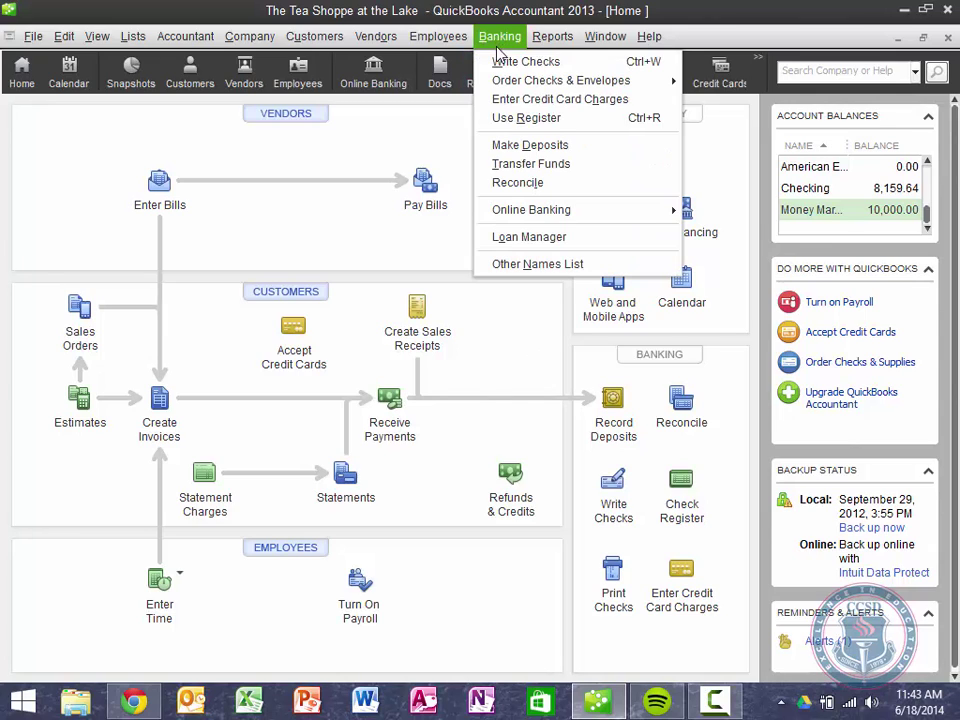
pyautogui.click(527, 150)
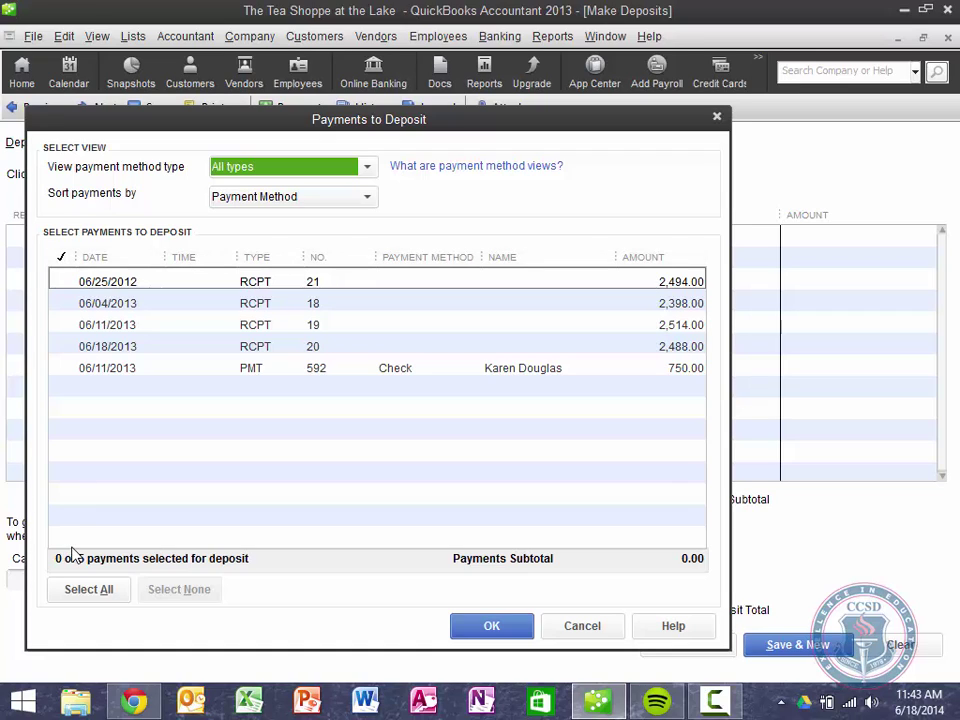
pyautogui.click(88, 590)
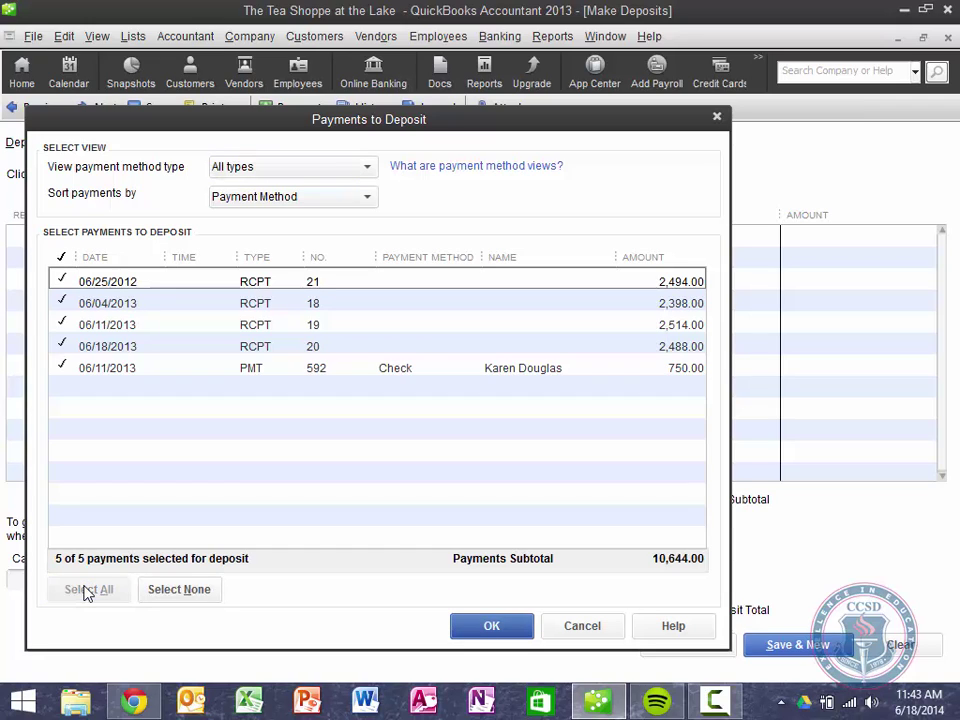
pyautogui.click(491, 627)
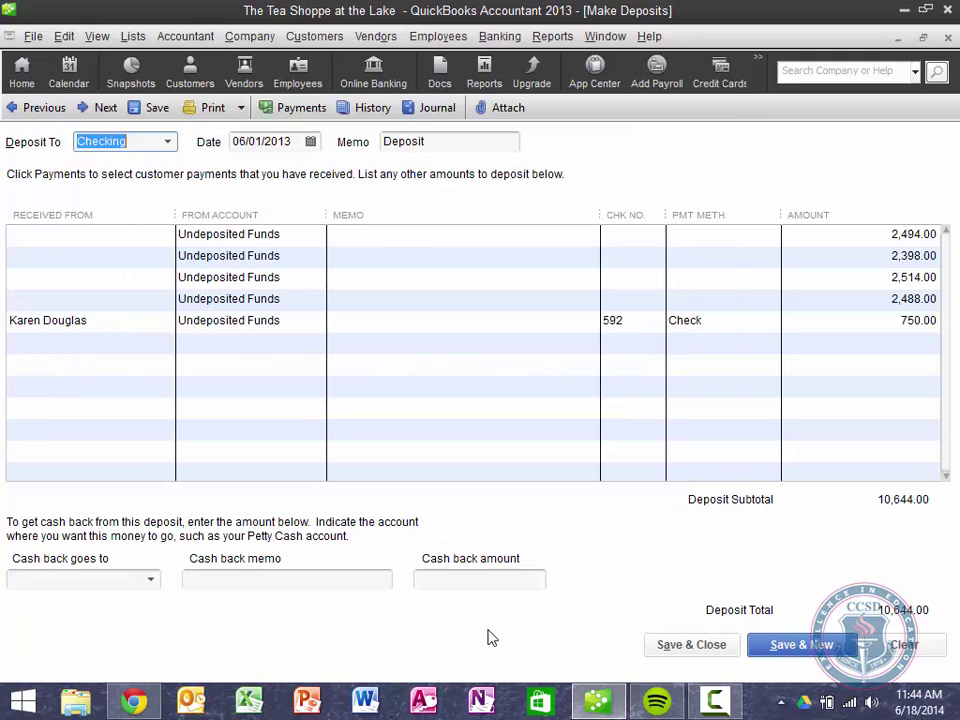
# Date the deposit to Checking 06/25/2013, save it, and start a new deposit
pyautogui.press('Tab')
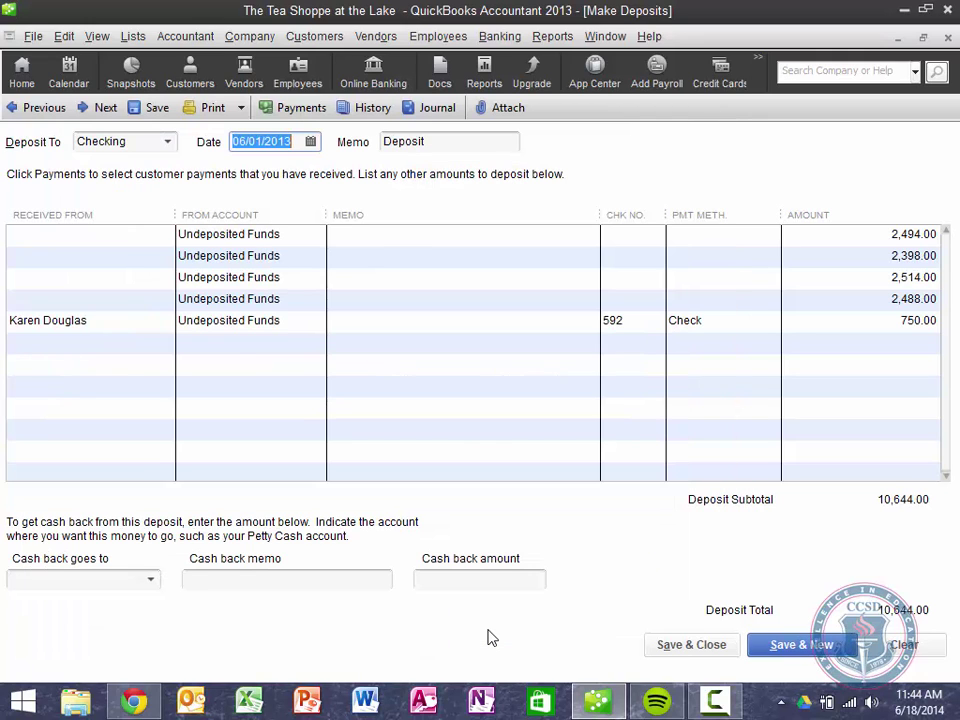
pyautogui.write('6/25/13')
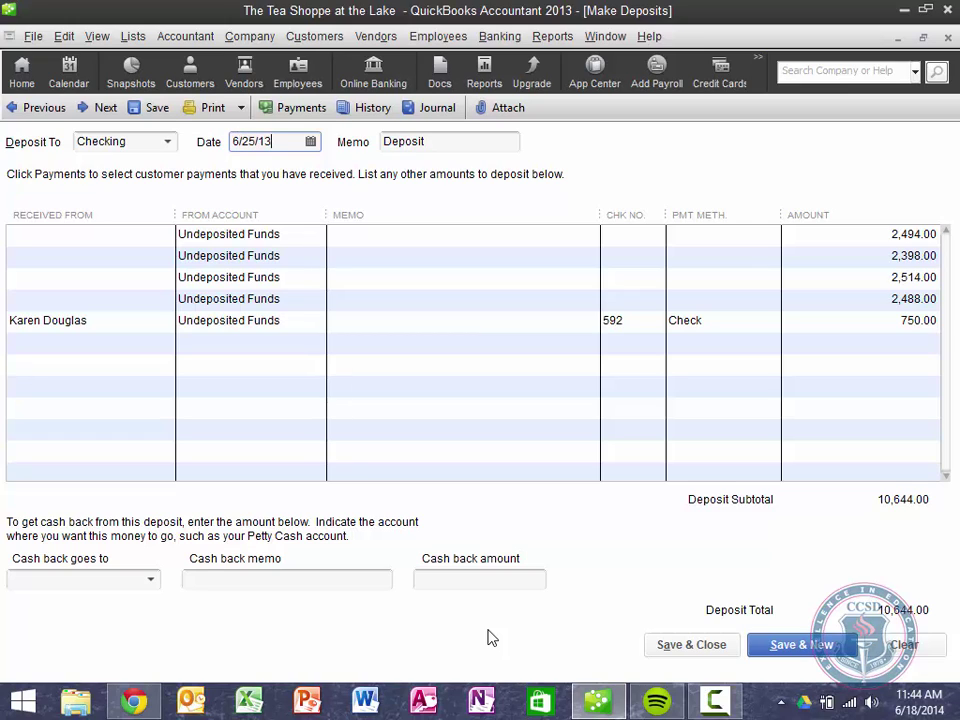
pyautogui.press('Tab')
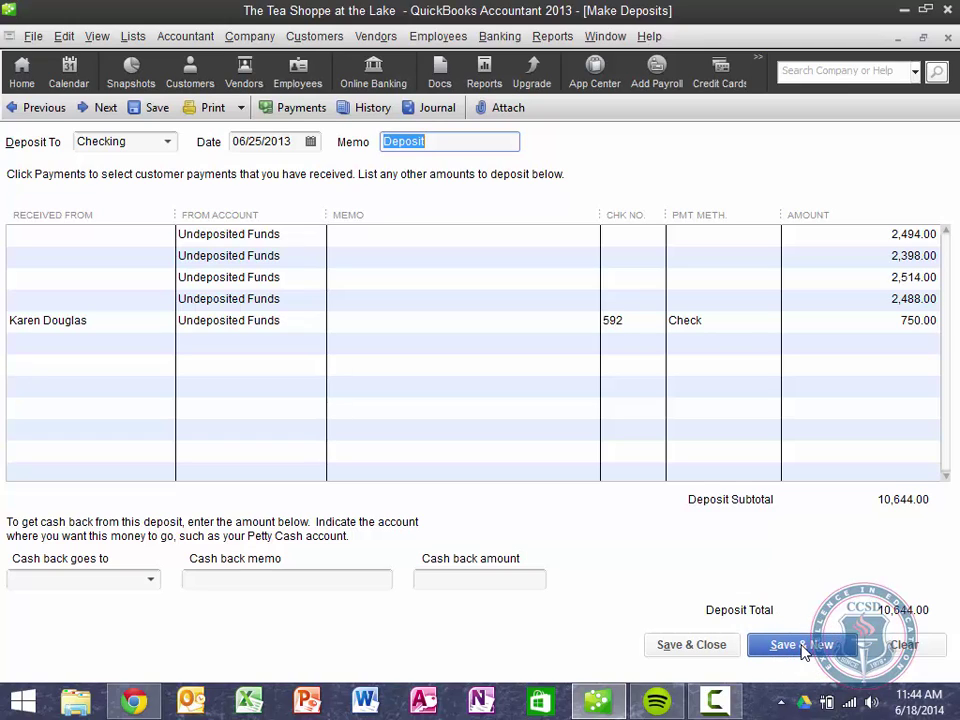
pyautogui.click(801, 646)
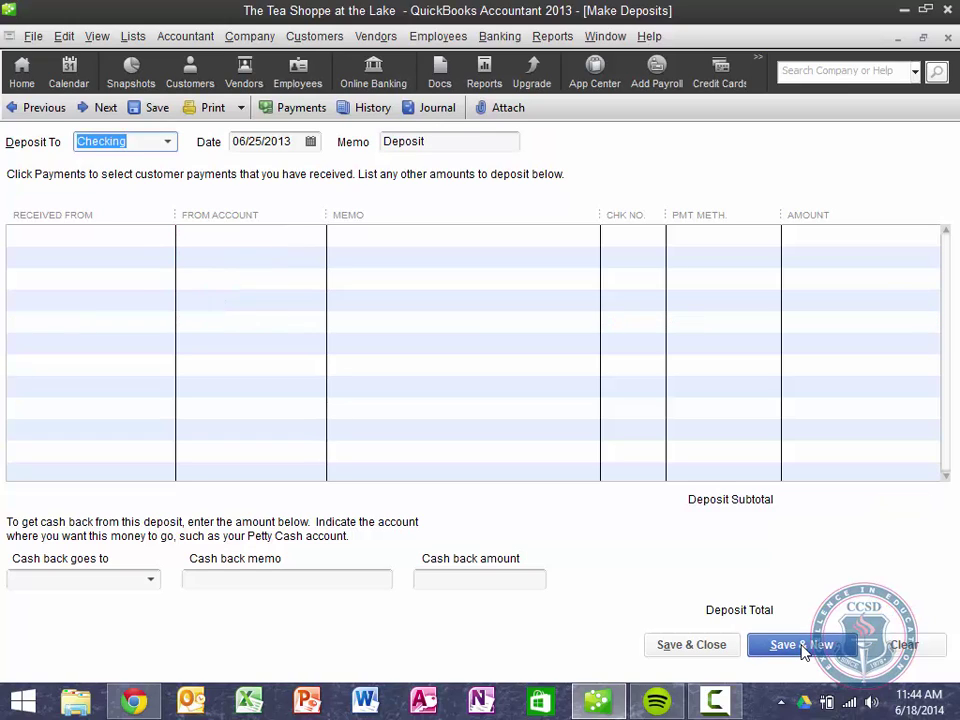
# Date the new Checking deposit 06/27/2013
pyautogui.press('Tab')
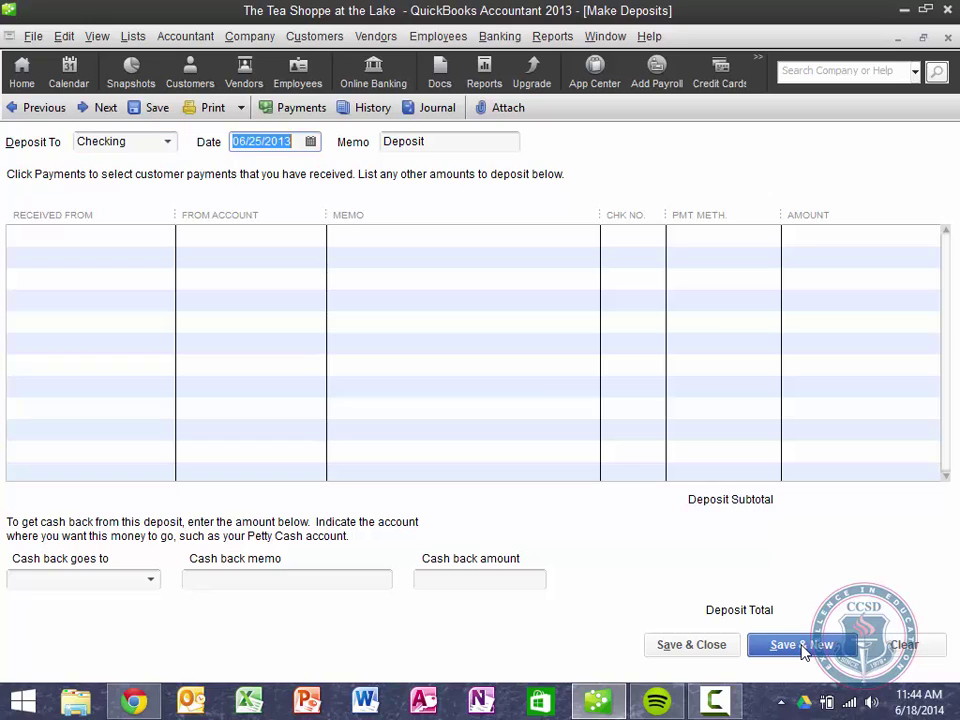
pyautogui.write('6/27/')
pyautogui.press('Tab')
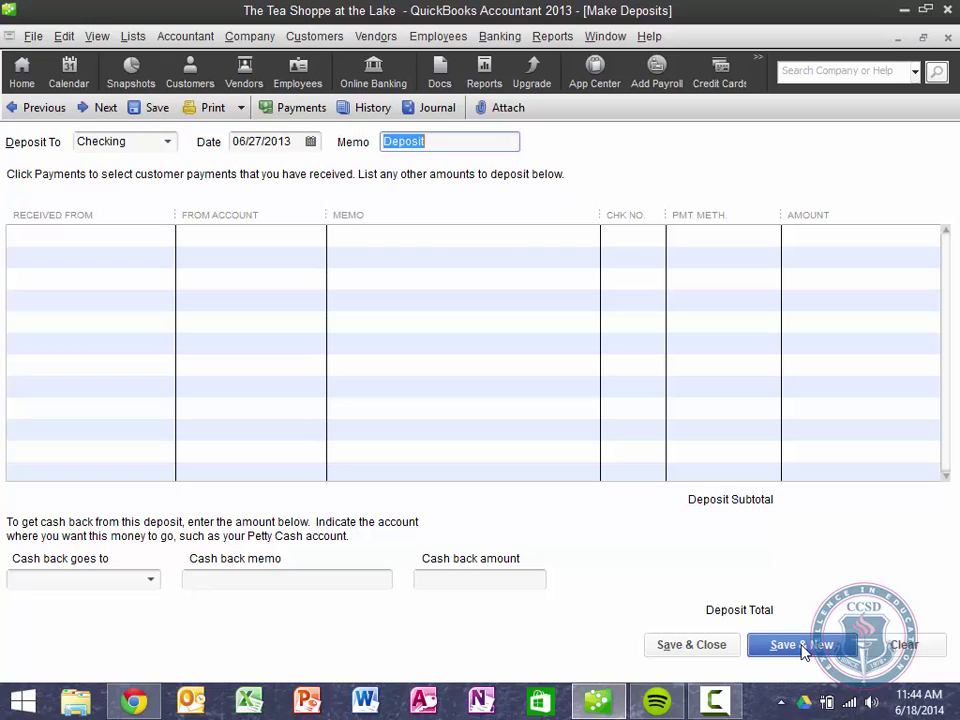
pyautogui.press('Tab')
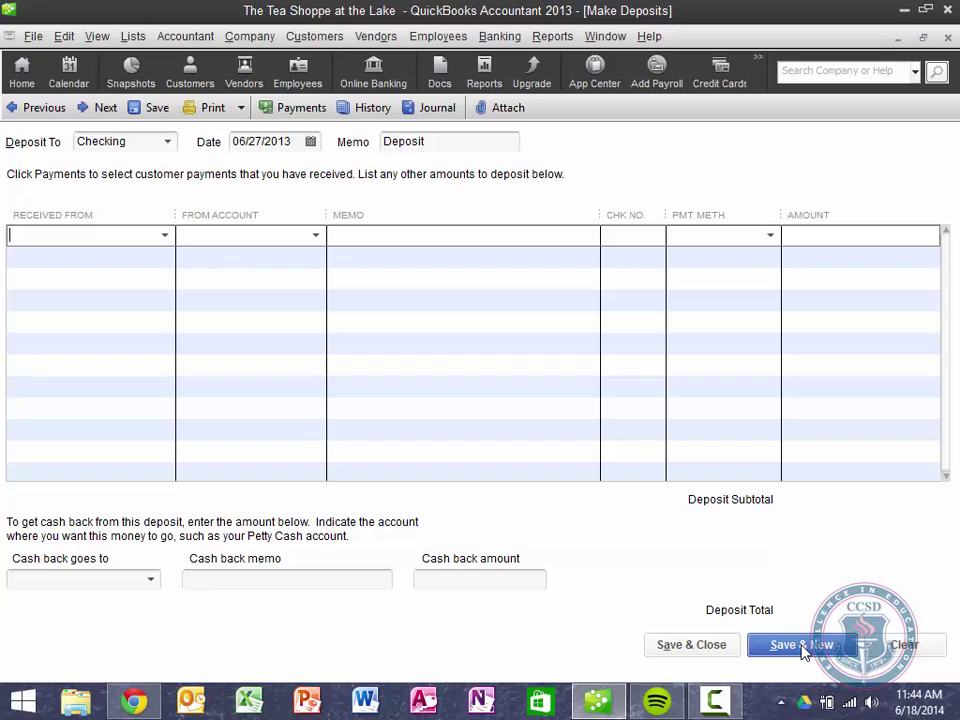
pyautogui.press('Tab')
pyautogui.press('Tab')
pyautogui.write('Cooking Dep')
pyautogui.press('BackSpace')
pyautogui.press('BackSpace')
pyautogui.press('BackSpace')
pyautogui.press('BackSpace')
pyautogui.press('BackSpace')
pyautogui.press('BackSpace')
pyautogui.press('BackSpace')
pyautogui.press('BackSpace')
pyautogui.press('BackSpace')
pyautogui.press('BackSpace')
pyautogui.press('BackSpace')
pyautogui.hotkey('shift', 'Tab')
pyautogui.hotkey('shift', 'Tab')
pyautogui.hotkey('shift', 'Tab')
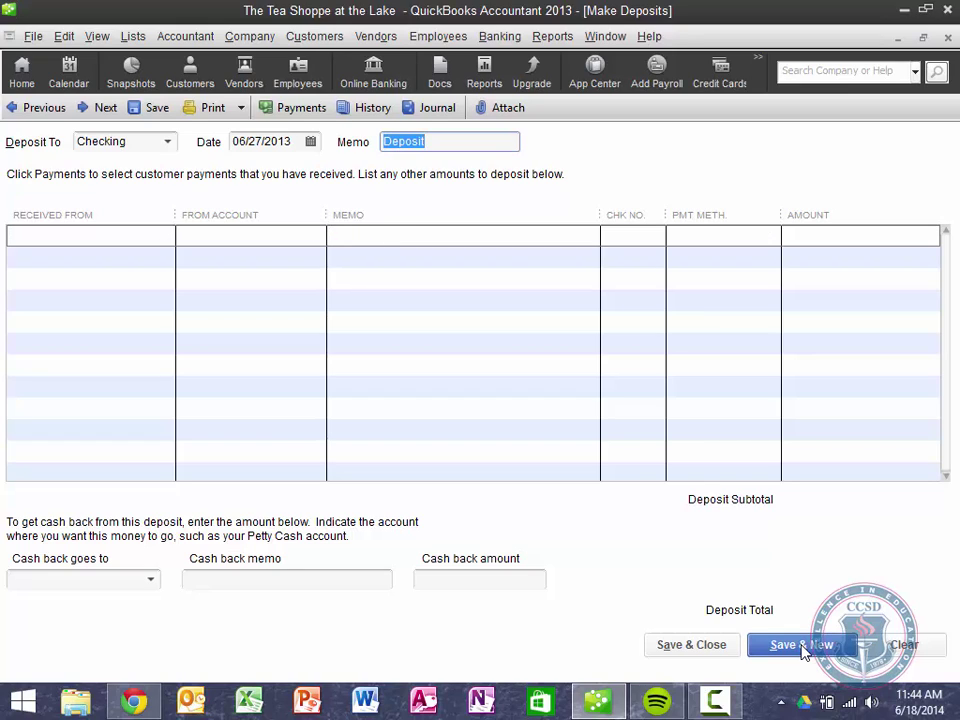
# Set the overall memo of the deposit to Cooking Demonstration
pyautogui.write('Cooking Demons')
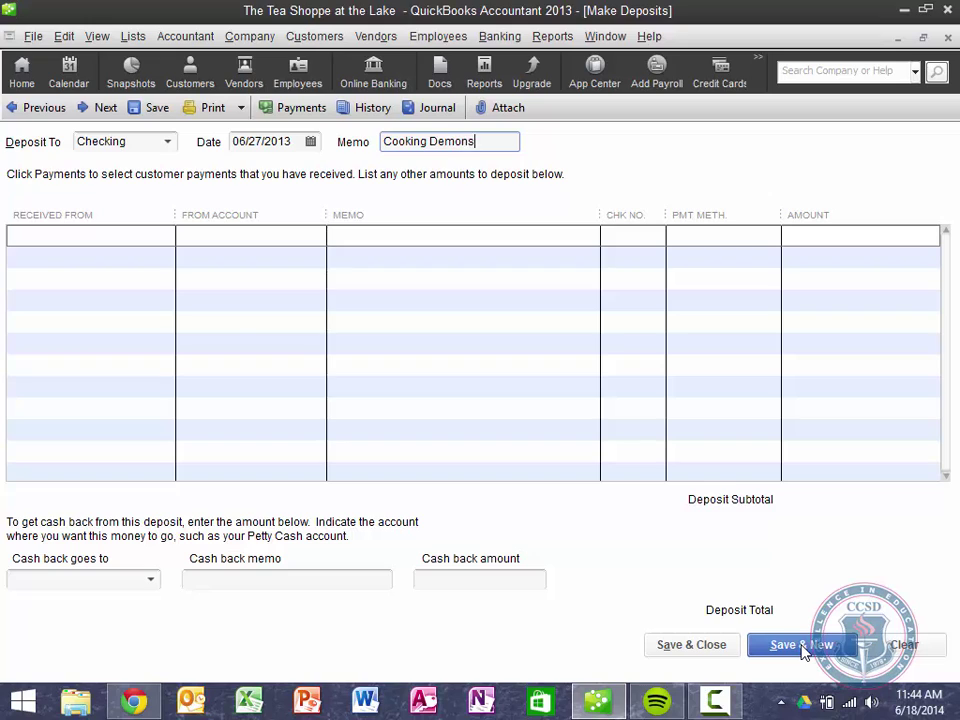
pyautogui.write('tration')
pyautogui.press('Tab')
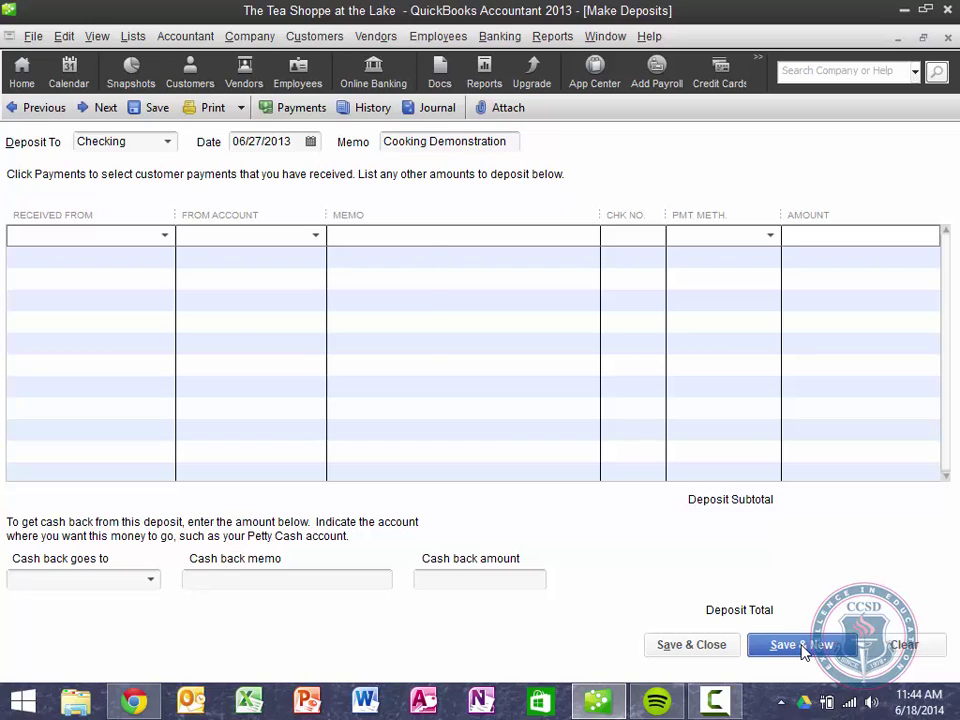
# Leave the first deposit line's payer blank and set its source account to Catering Sales
pyautogui.write('cat')
pyautogui.press('BackSpace')
pyautogui.press('BackSpace')
pyautogui.press('BackSpace')
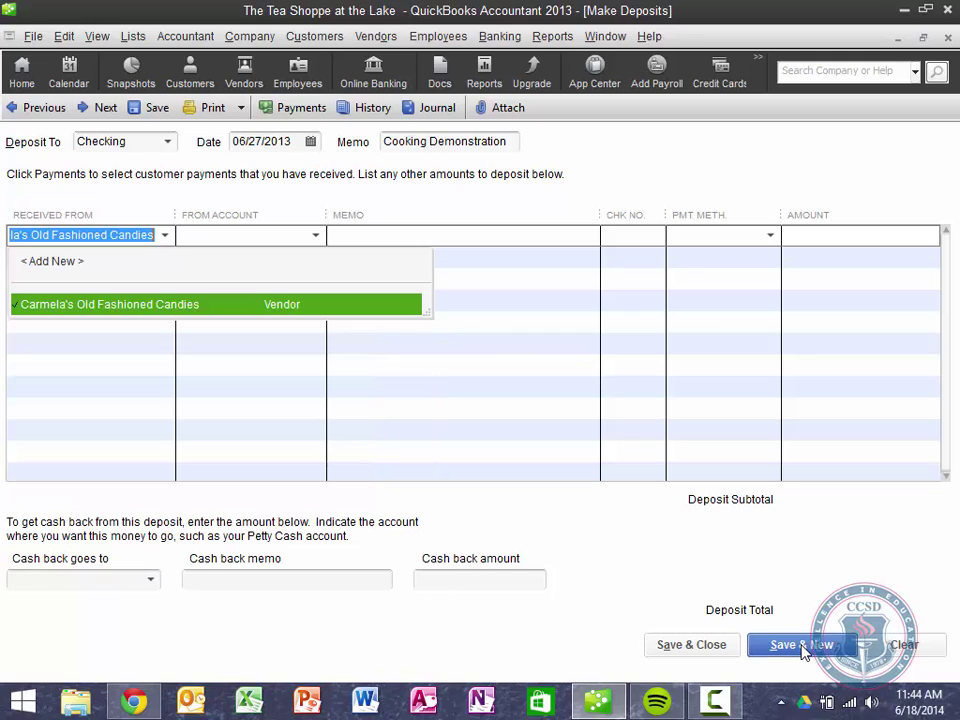
pyautogui.press('Tab')
pyautogui.write('Ca')
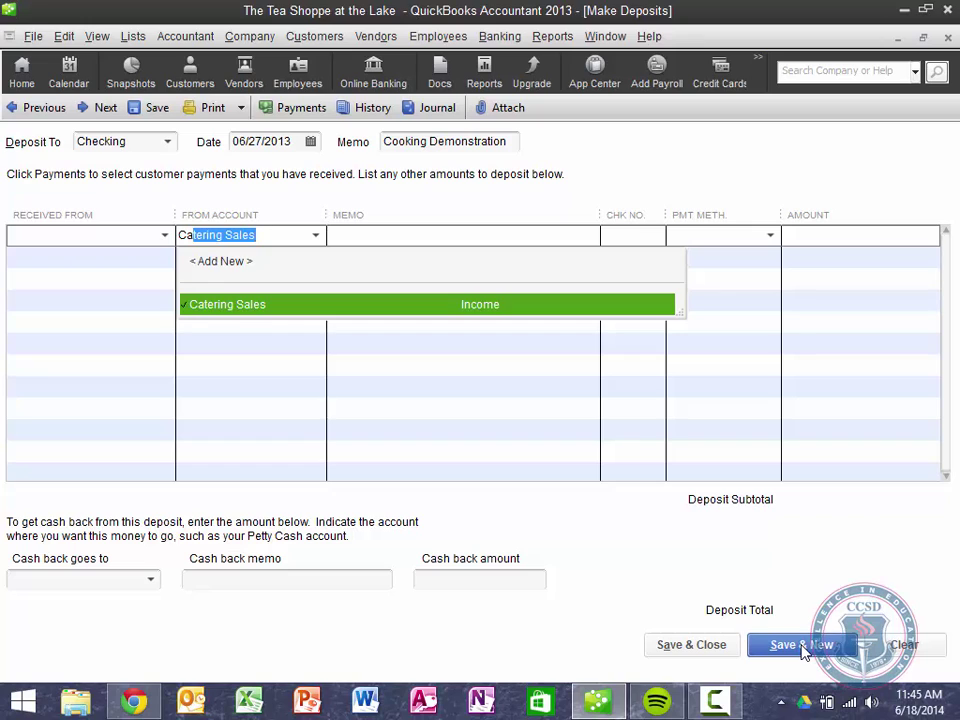
pyautogui.press('Tab')
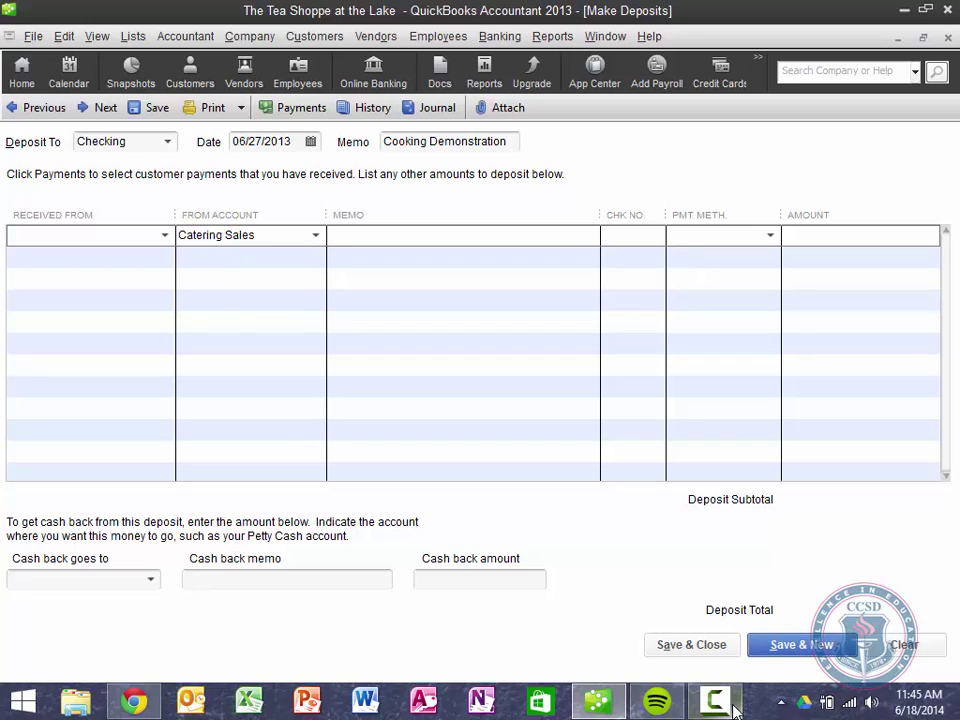
pyautogui.press('F9')
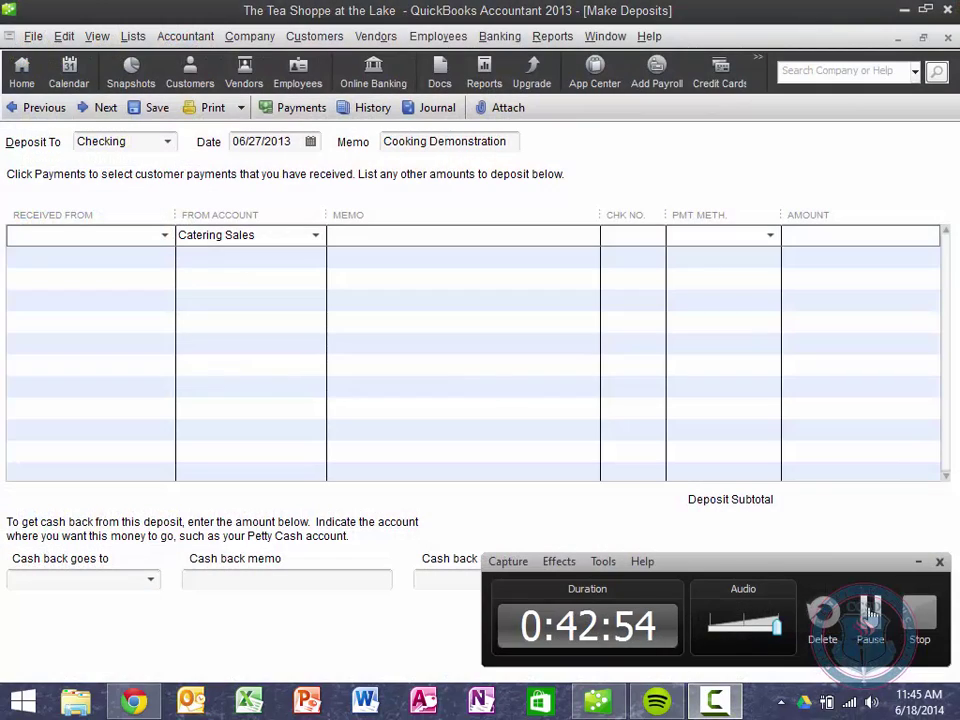
pyautogui.press('F9')
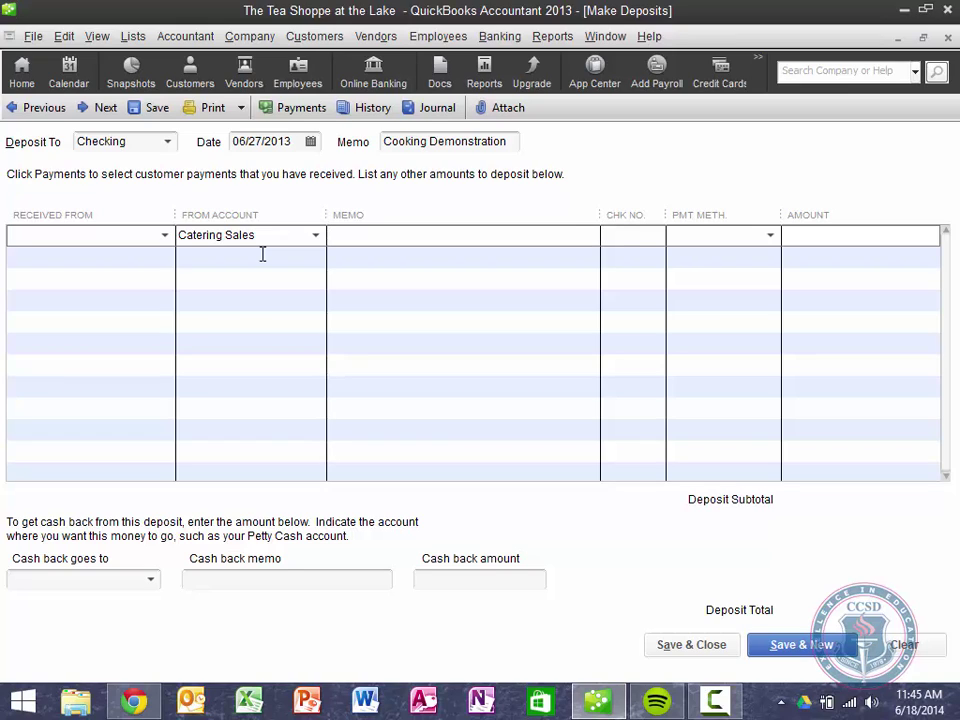
# Complete the deposit line with check number 753, payment method Check and amount 800, and save and close the deposit
pyautogui.press('Tab')
pyautogui.write('753')
pyautogui.press('Tab')
pyautogui.write('Check')
pyautogui.press('Tab')
pyautogui.write('800')
pyautogui.click(703, 648)
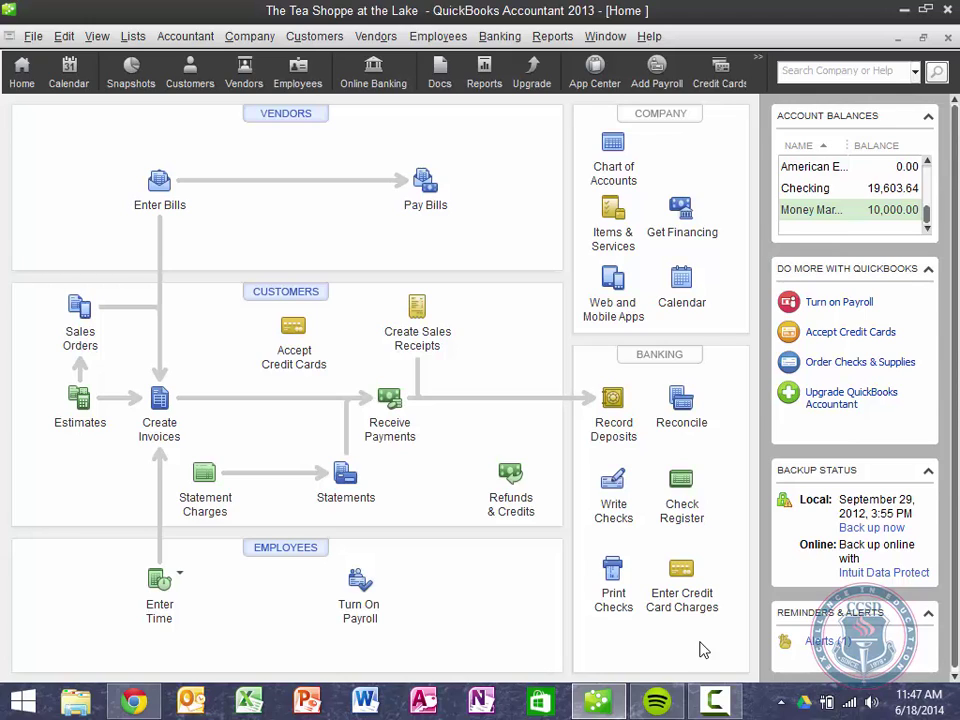
# Start reconciling the Checking account with a statement date of 05/31/2013
pyautogui.click(492, 40)
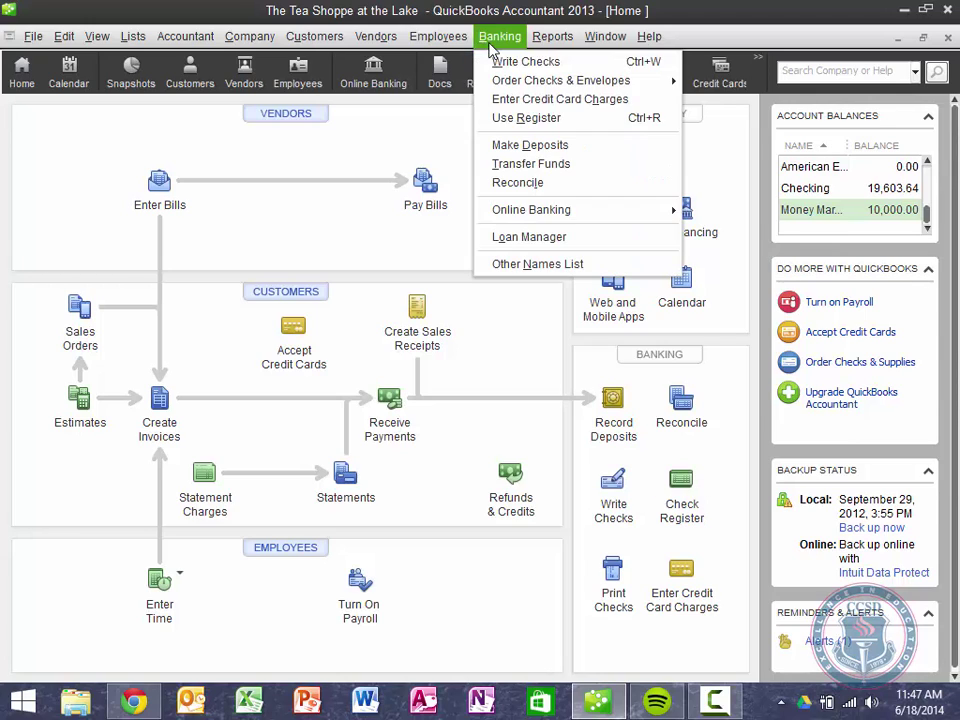
pyautogui.click(535, 185)
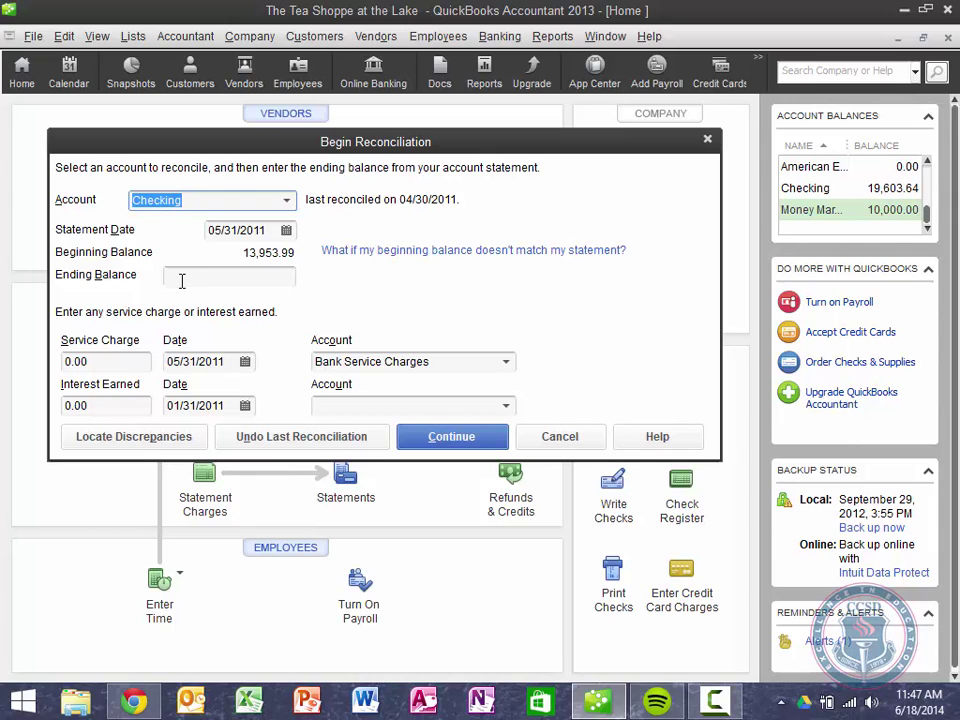
pyautogui.press('Tab')
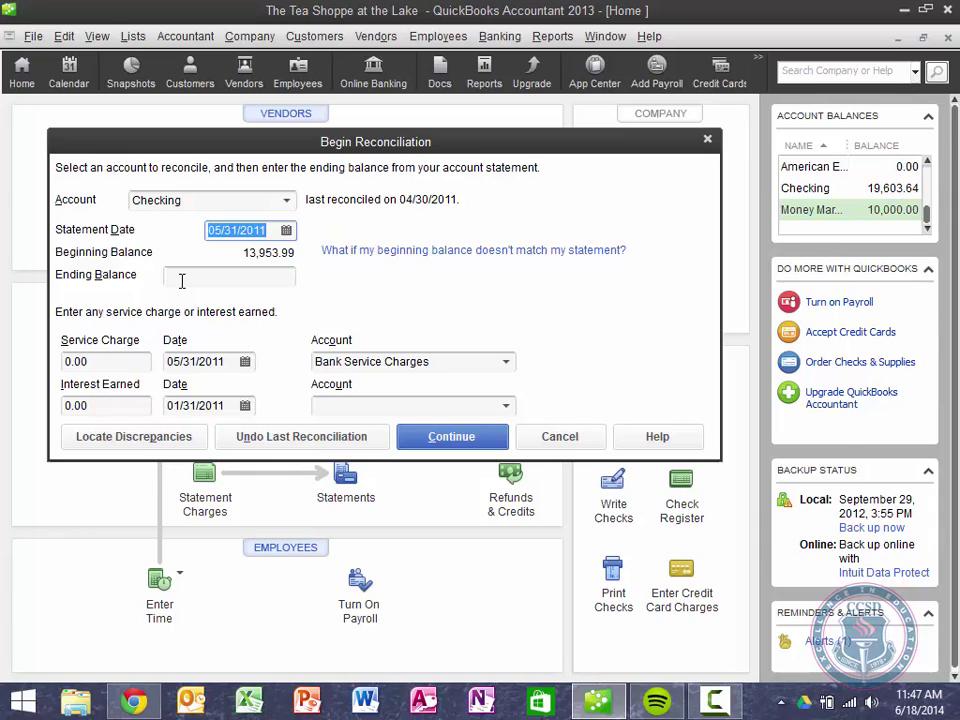
pyautogui.write('5/')
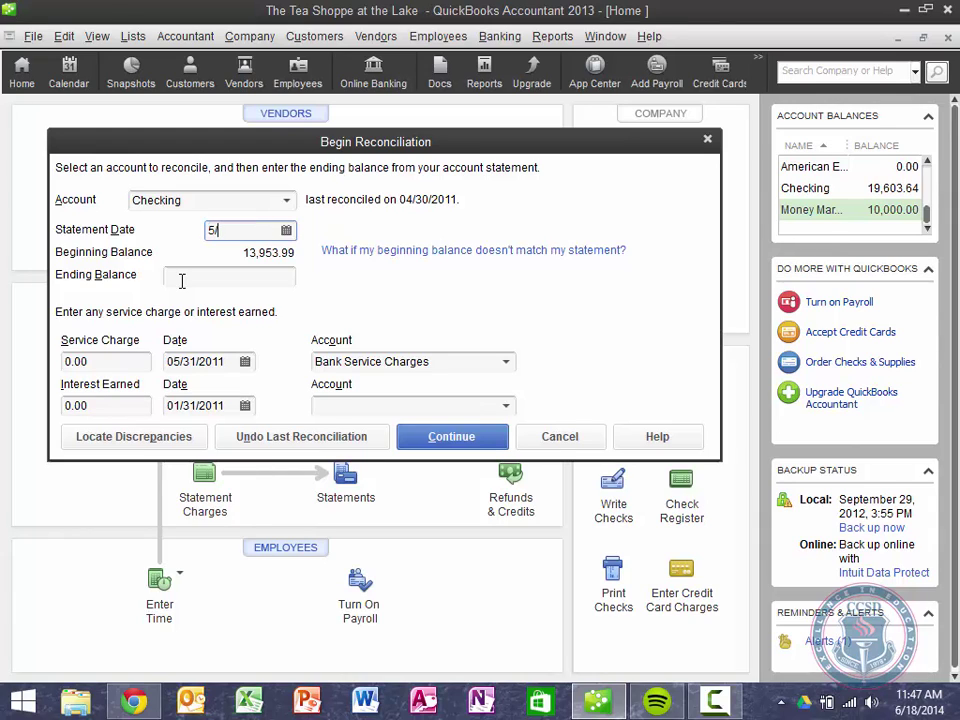
pyautogui.write('31/2013')
pyautogui.press('Tab')
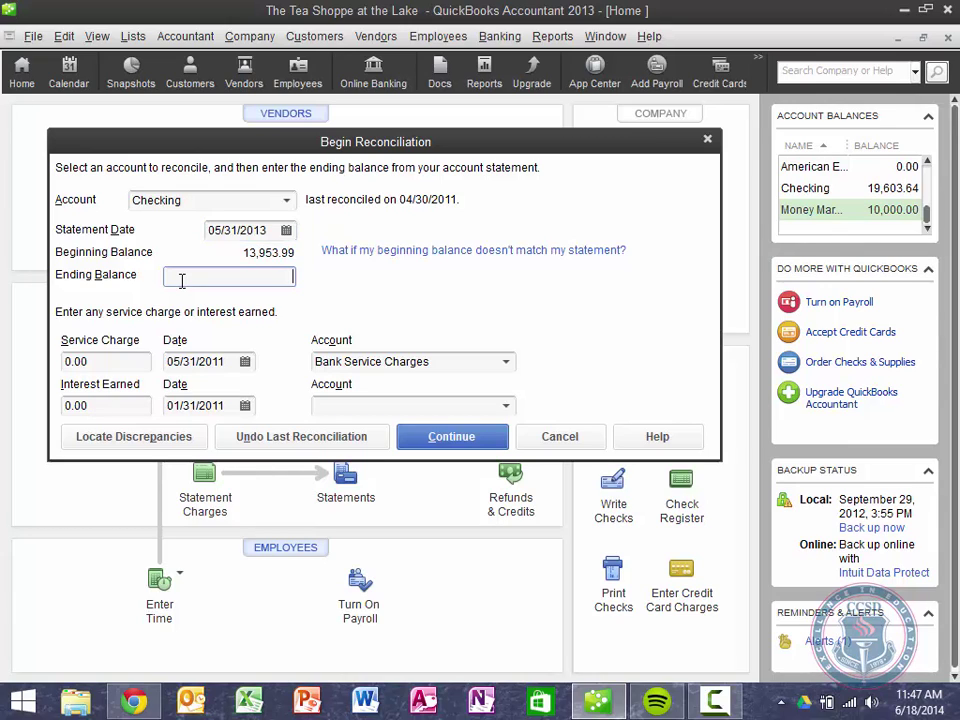
# Enter the statement's ending balance of 18,149.64 and a service charge of 10.00
pyautogui.write('18149.64')
pyautogui.press('Tab')
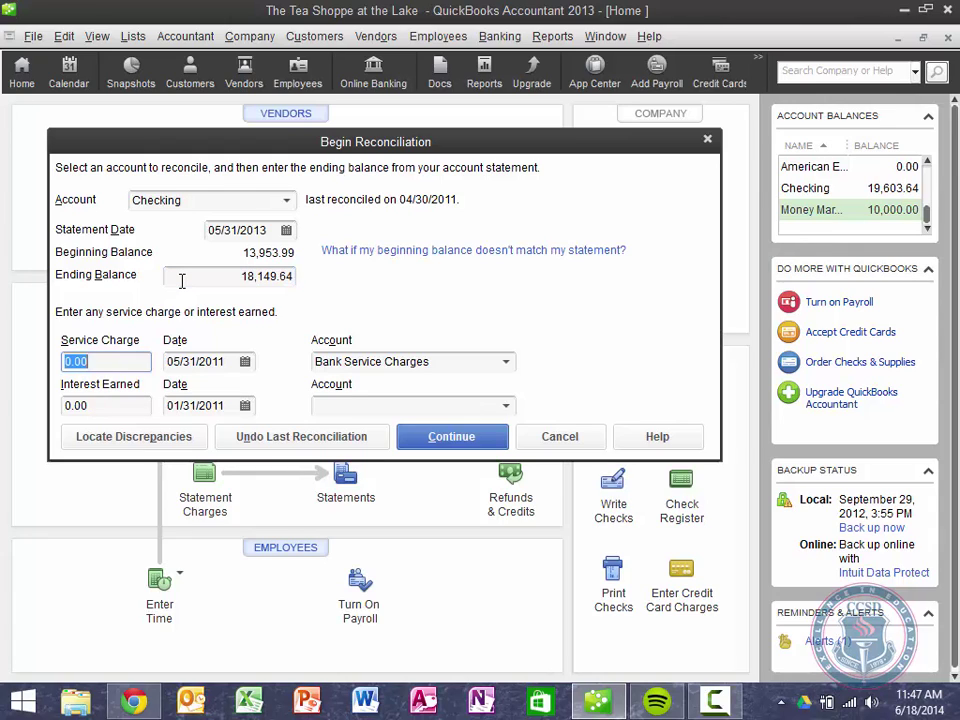
pyautogui.write('10')
pyautogui.press('Tab')
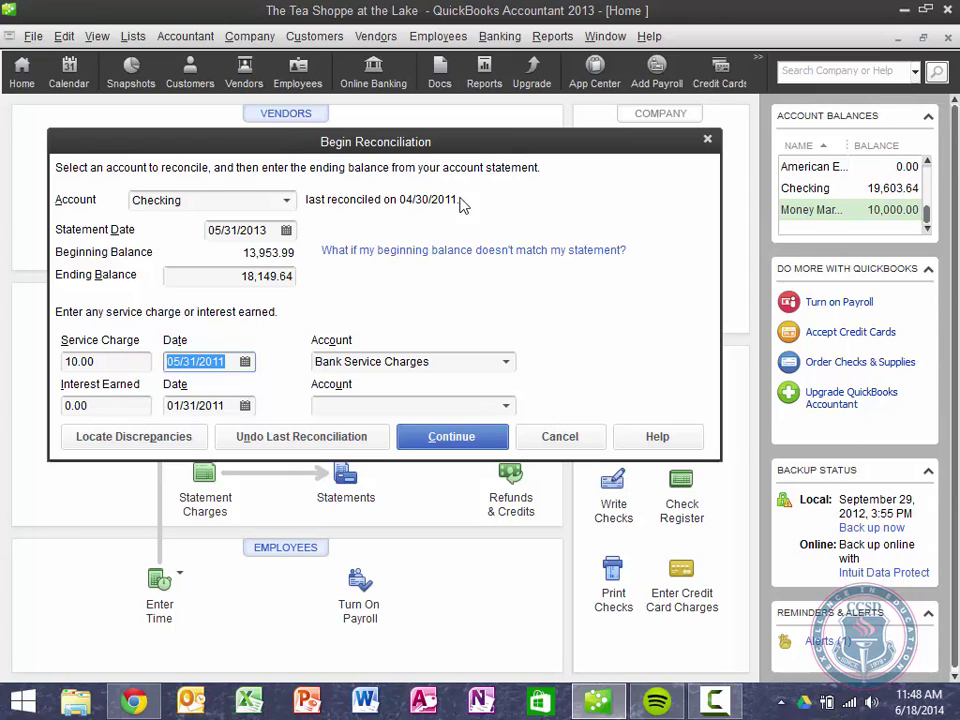
# Date the service charge 05/31/2013 and continue to the list of Checking transactions to reconcile
pyautogui.click(484, 437)
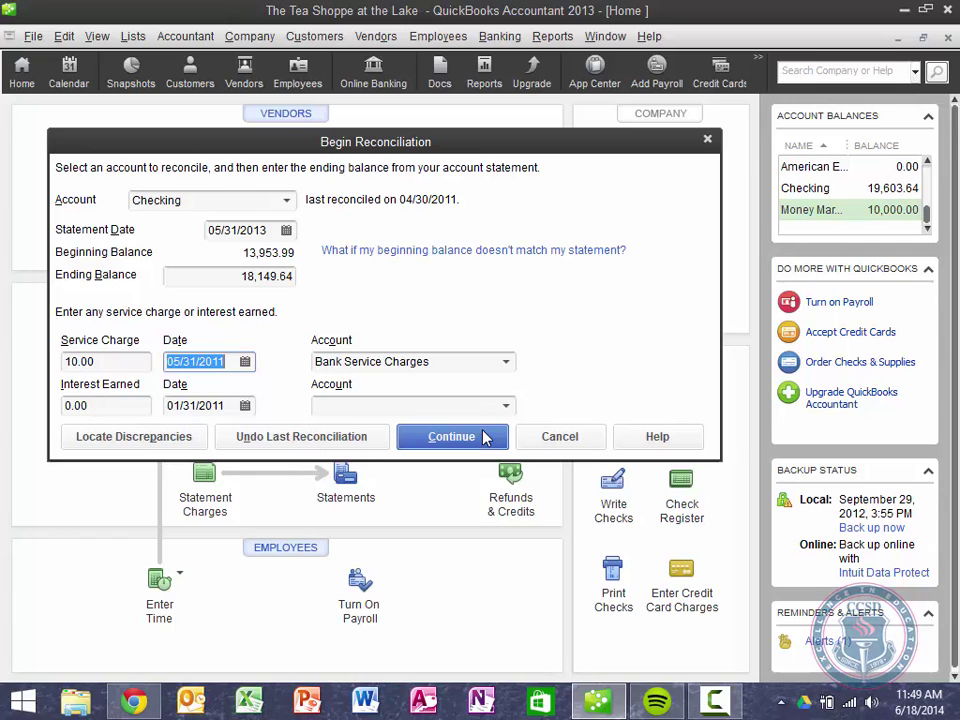
pyautogui.moveTo(714, 700)
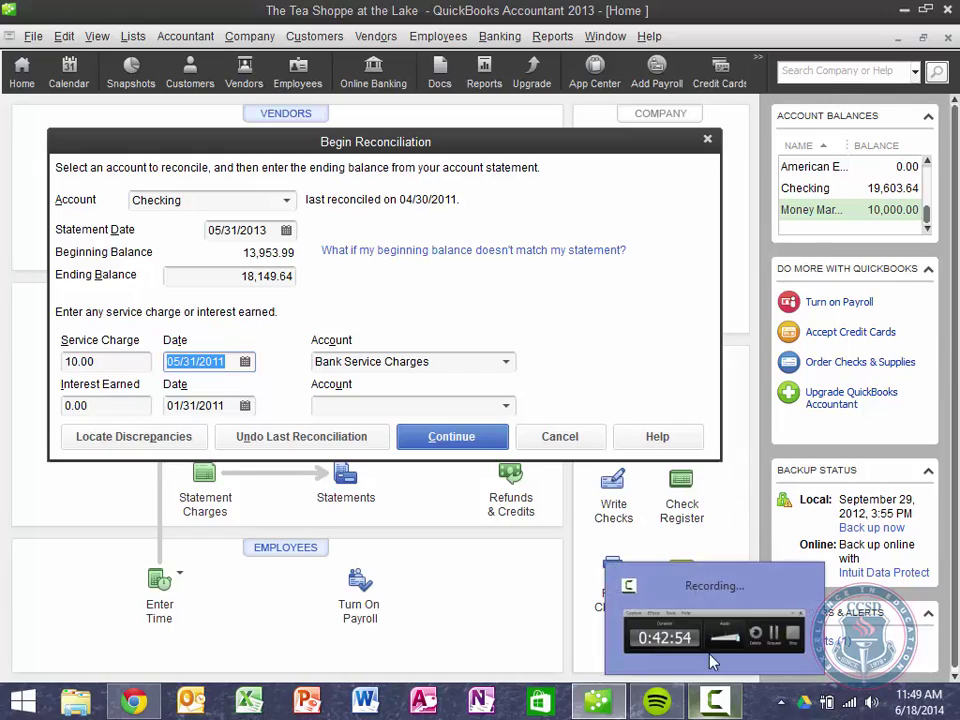
pyautogui.click(714, 660)
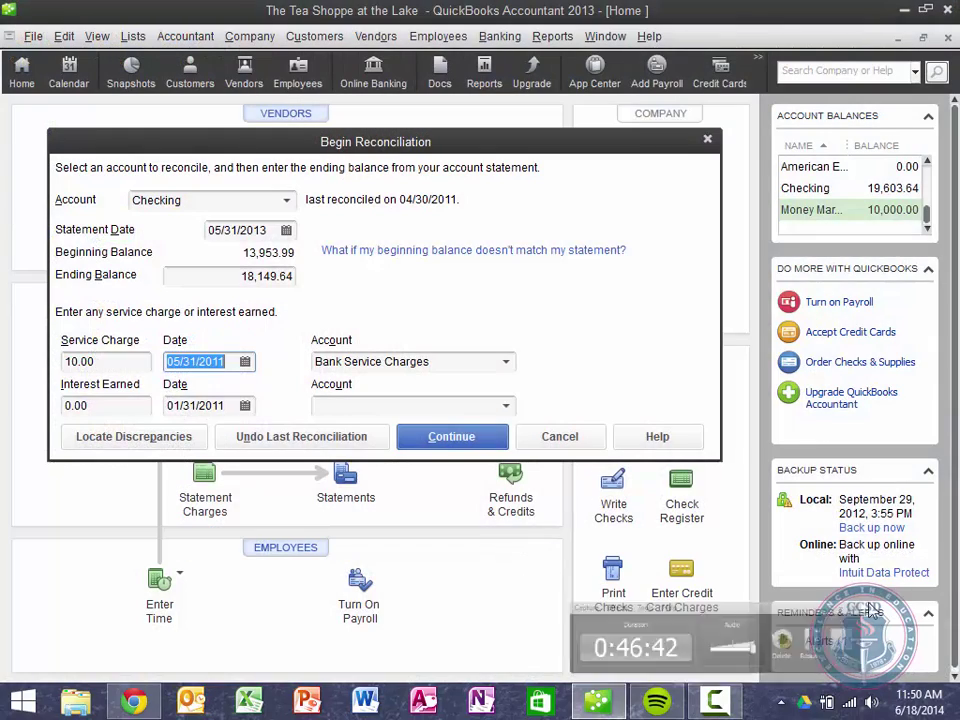
pyautogui.click(228, 362)
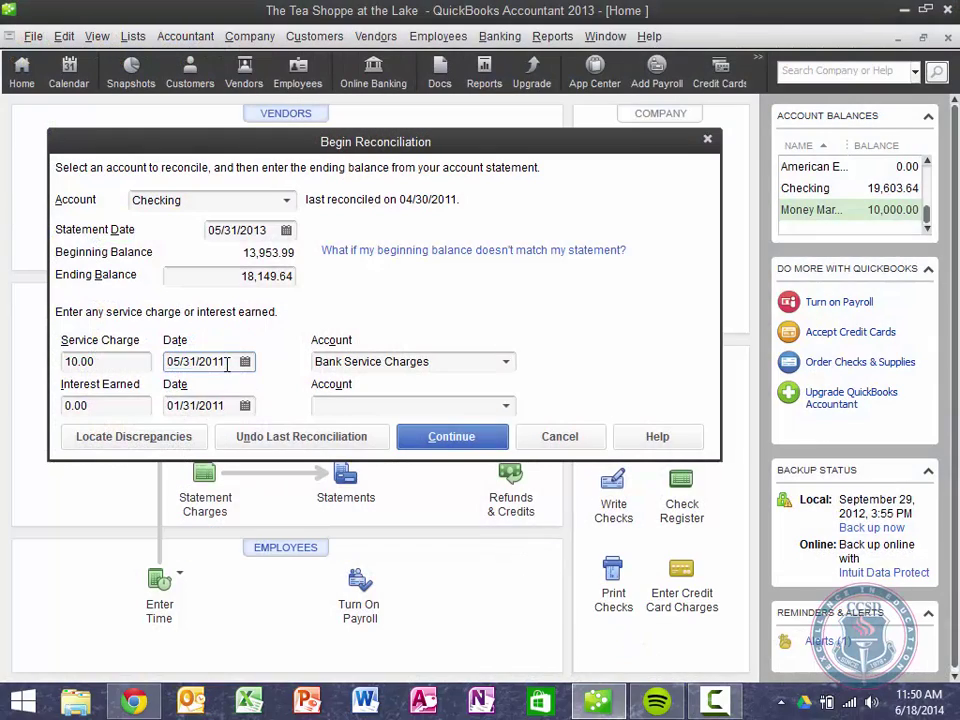
pyautogui.press('BackSpace')
pyautogui.write('3')
pyautogui.click(428, 441)
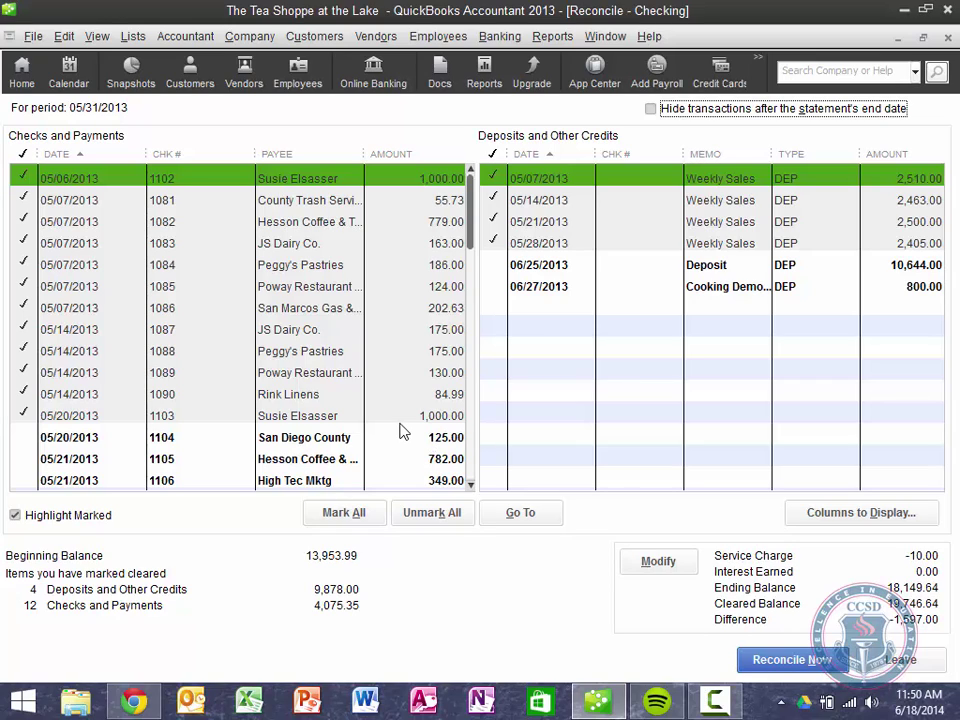
# Review the checks and payments against the statement and mark checks 1104, 1105, 1106, 1107 and 1108 as cleared
pyautogui.click(471, 485)
pyautogui.click(471, 485)
pyautogui.click(471, 485)
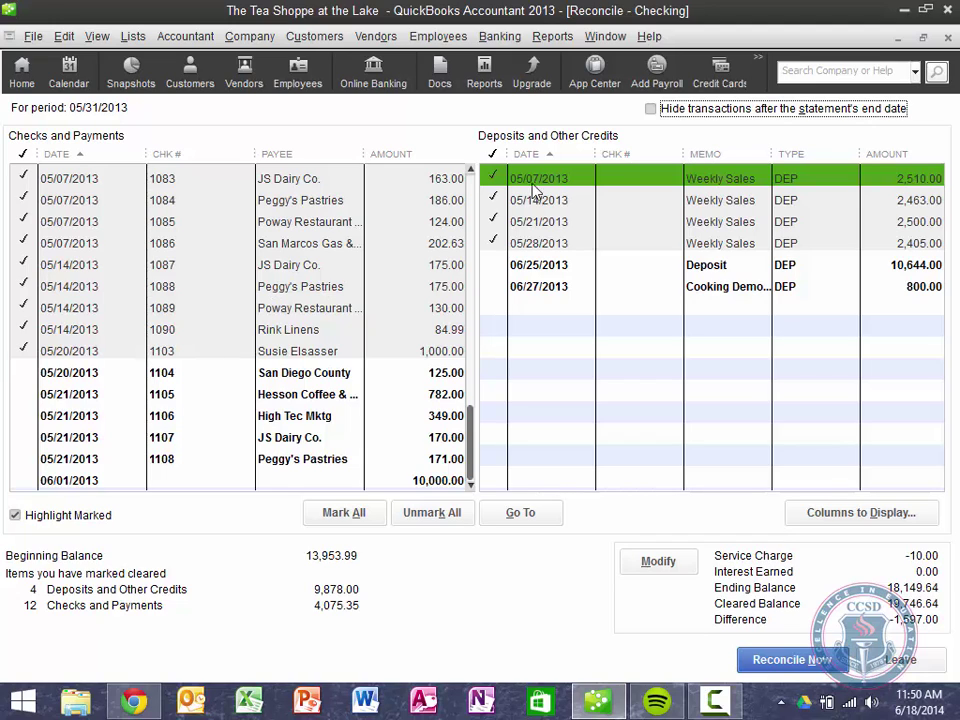
pyautogui.click(472, 186)
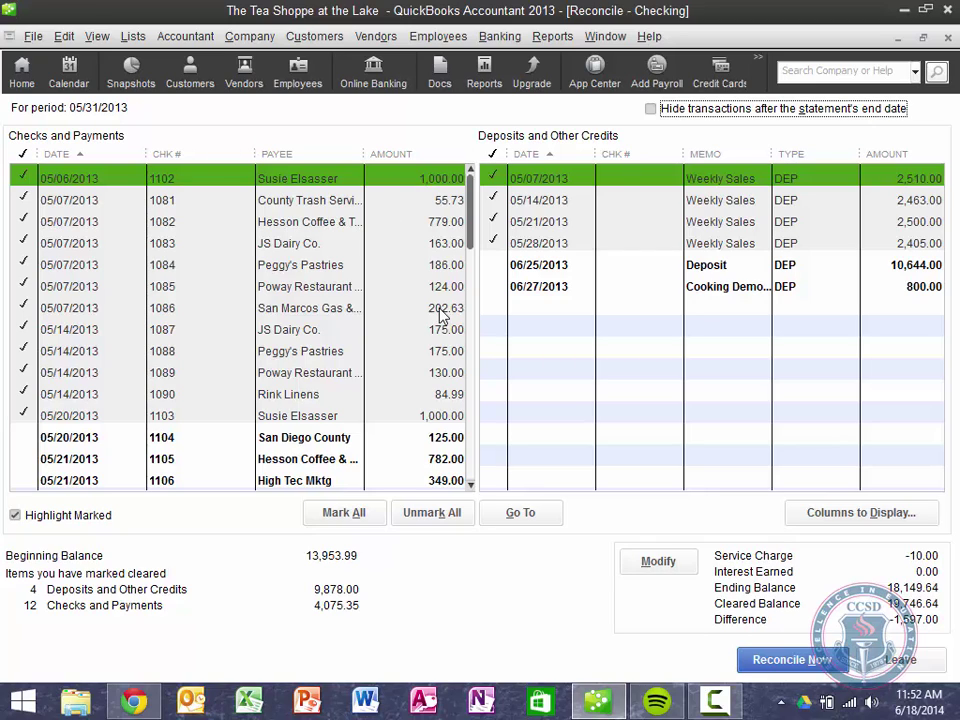
pyautogui.click(307, 440)
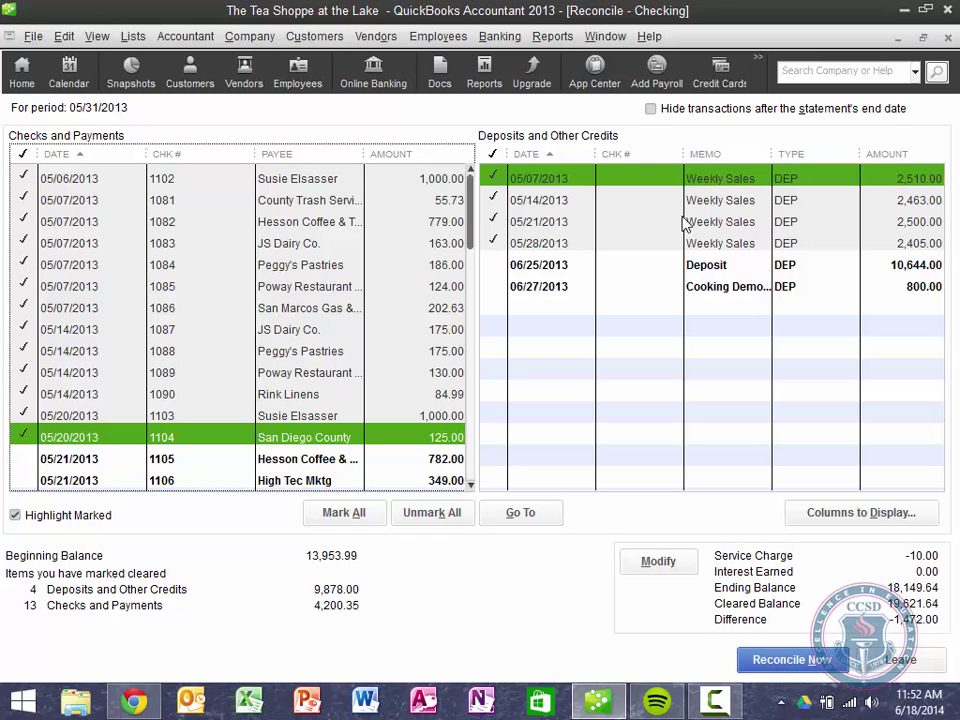
pyautogui.click(325, 465)
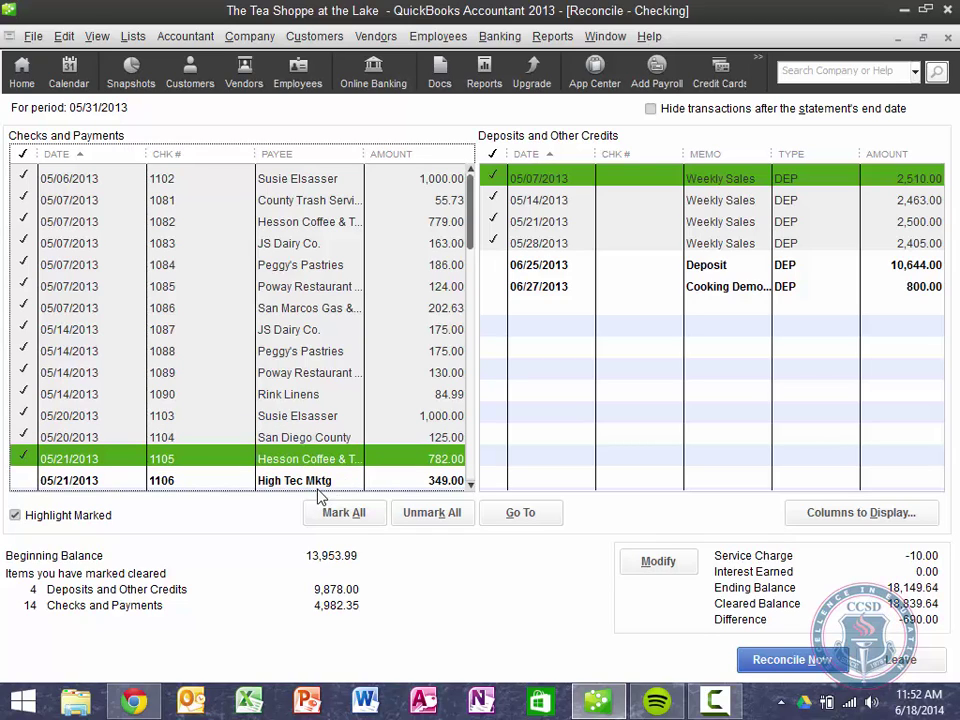
pyautogui.click(320, 484)
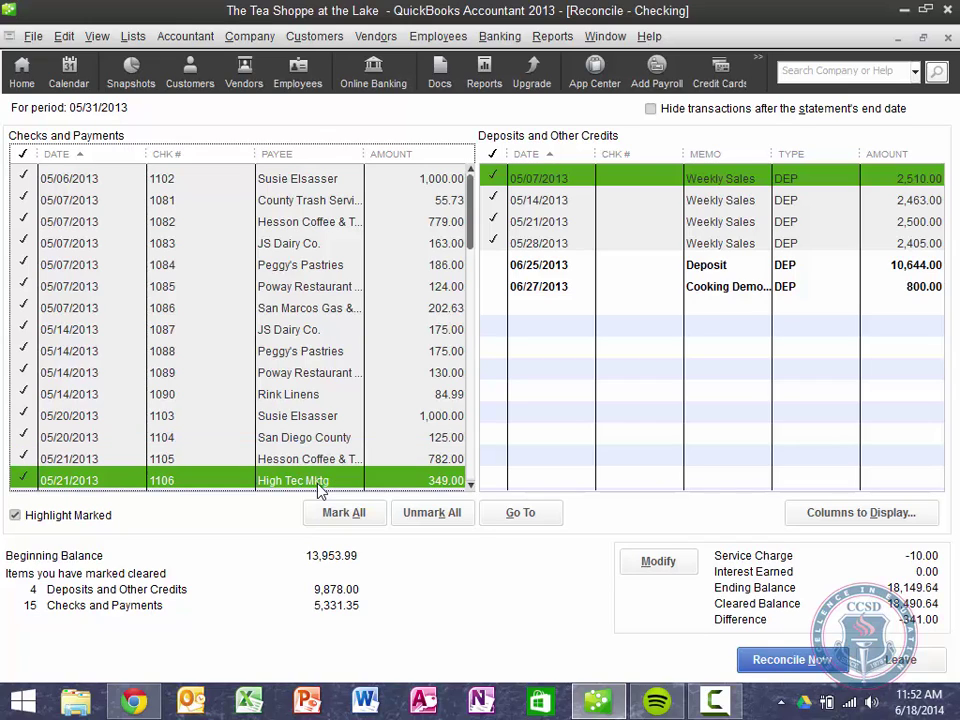
pyautogui.click(470, 483)
pyautogui.click(470, 483)
pyautogui.click(470, 483)
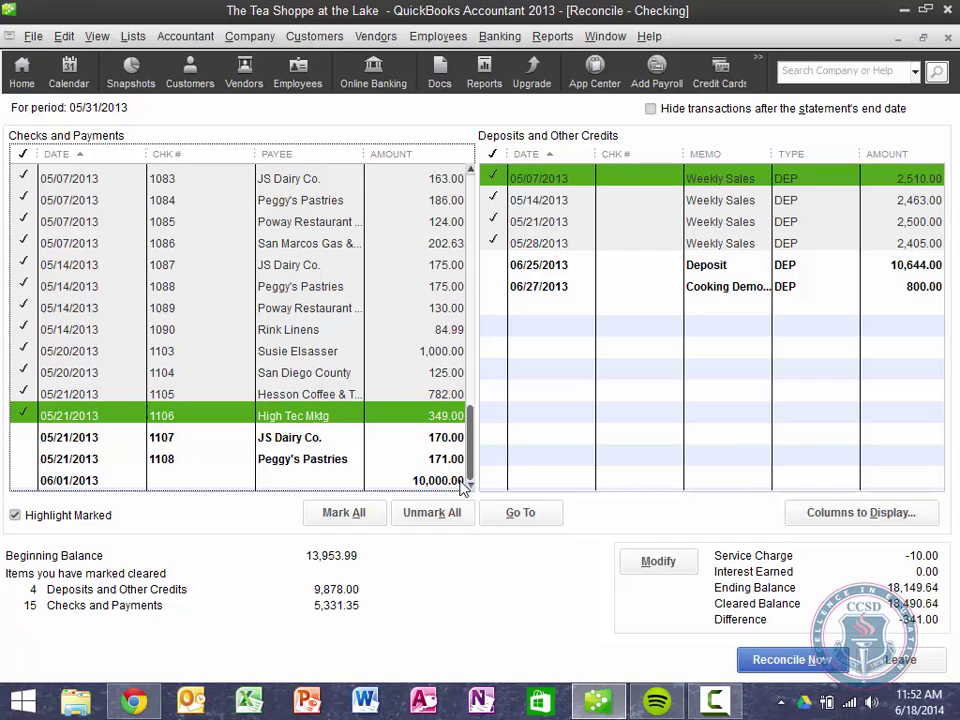
pyautogui.click(438, 440)
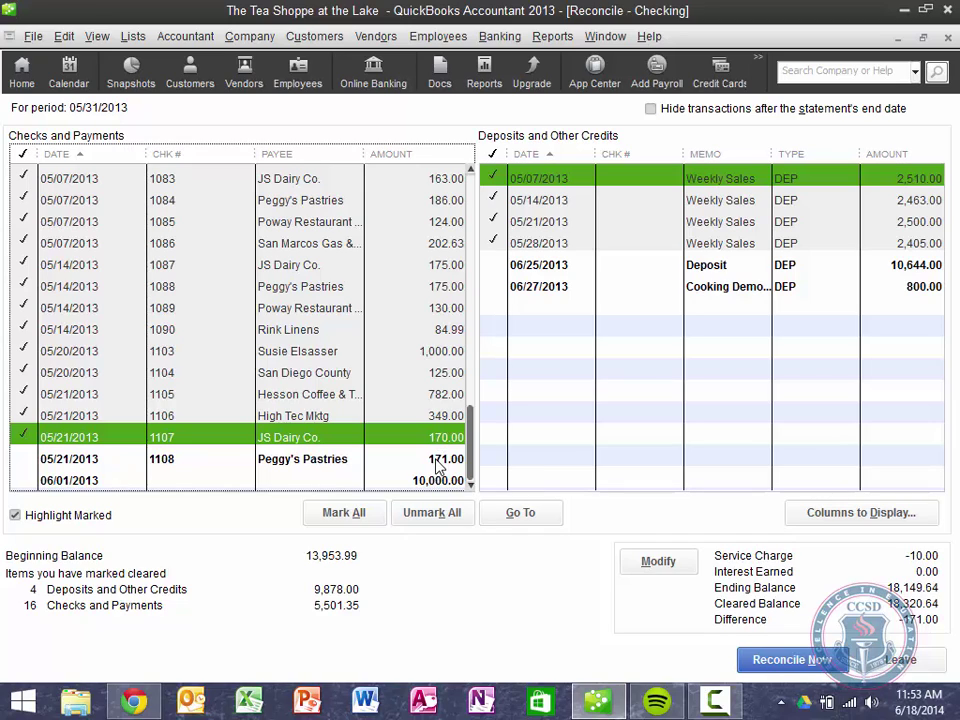
pyautogui.click(438, 463)
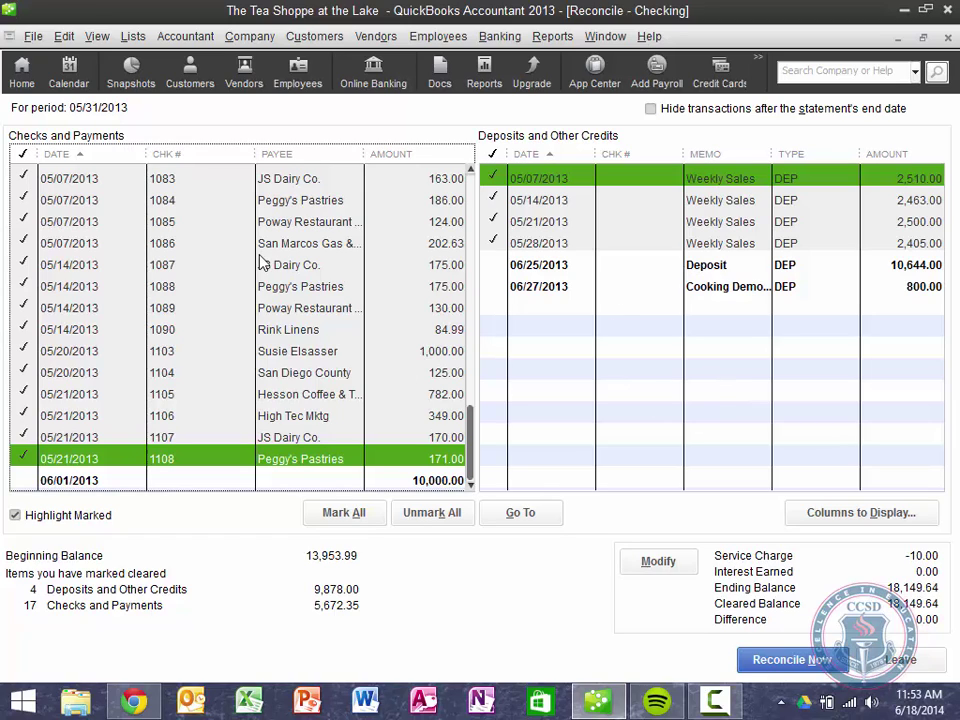
# Complete the Checking reconciliation and close the reconciliation report selection
pyautogui.click(818, 668)
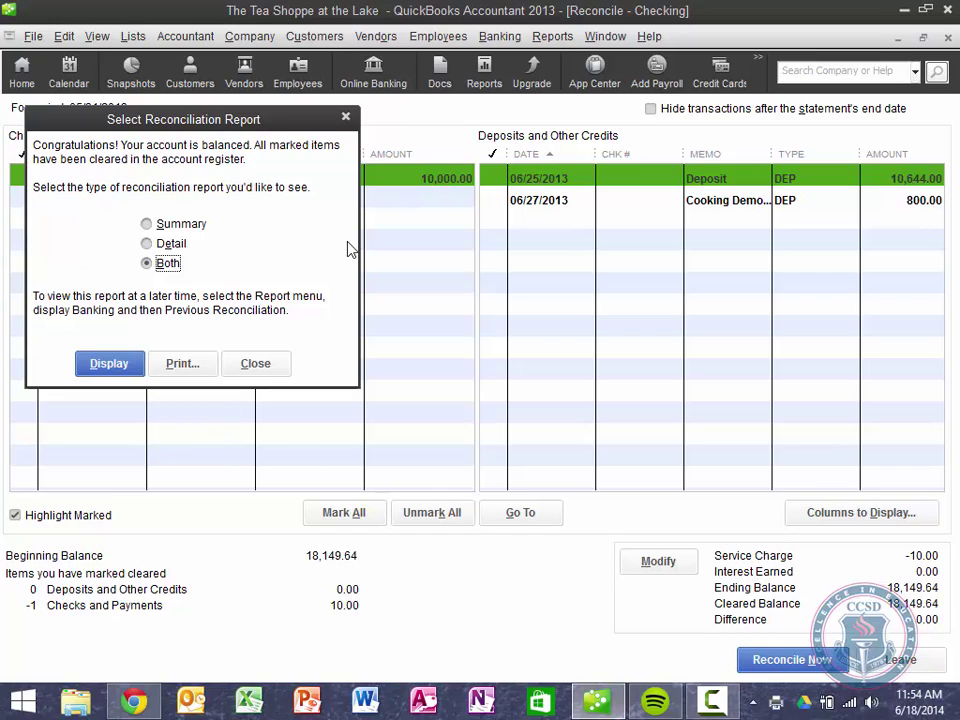
pyautogui.moveTo(279, 130); pyautogui.dragTo(525, 225)
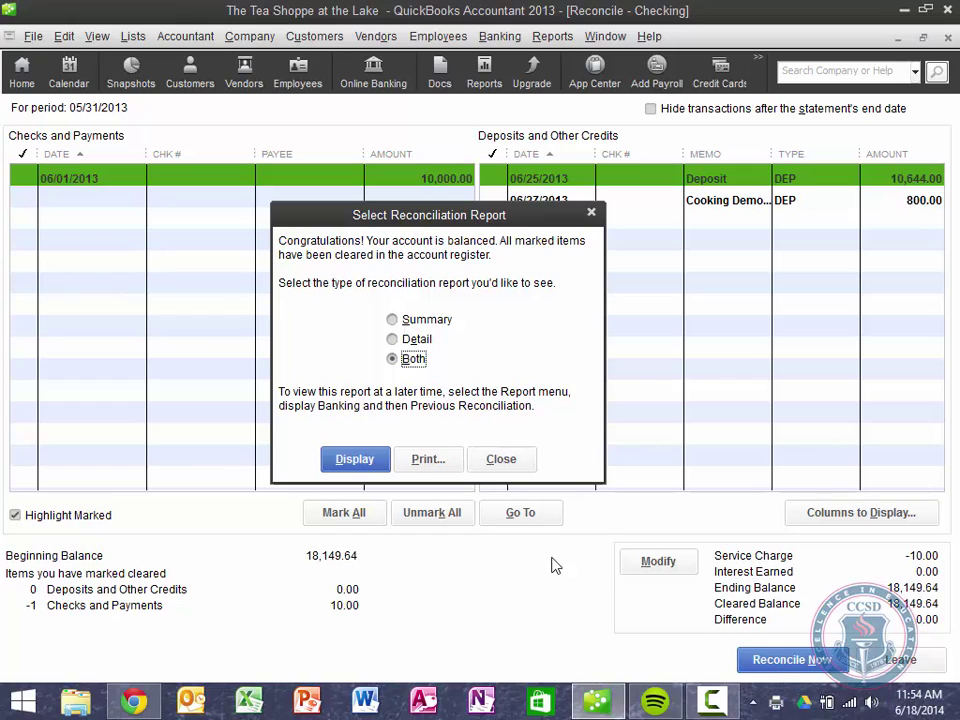
pyautogui.click(500, 459)
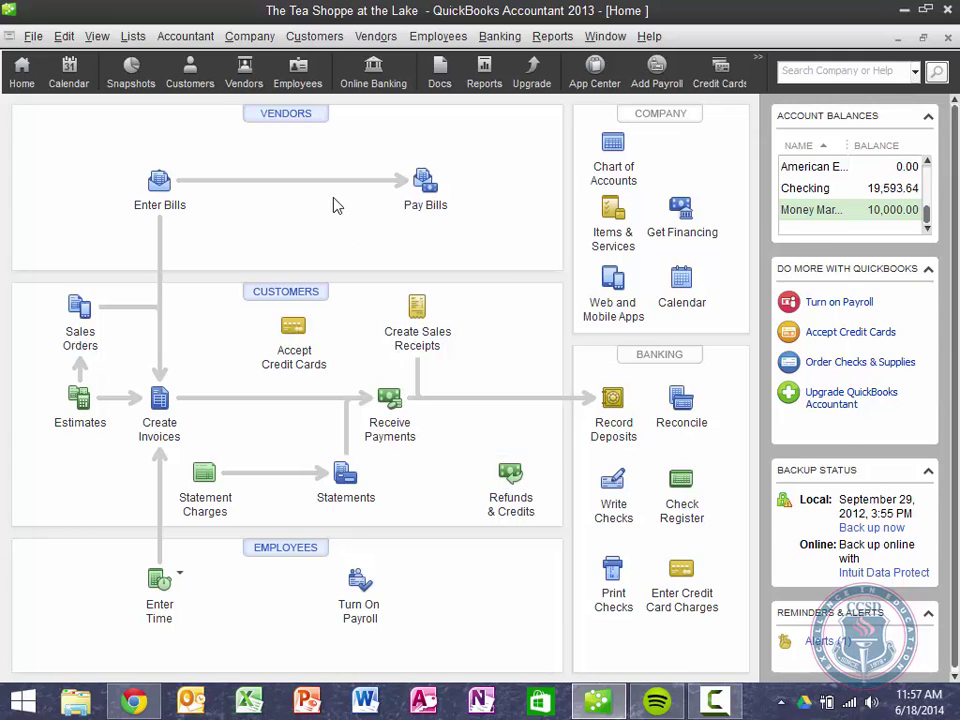
# Start a new account of type Credit Card from the Chart of Accounts
pyautogui.click(134, 37)
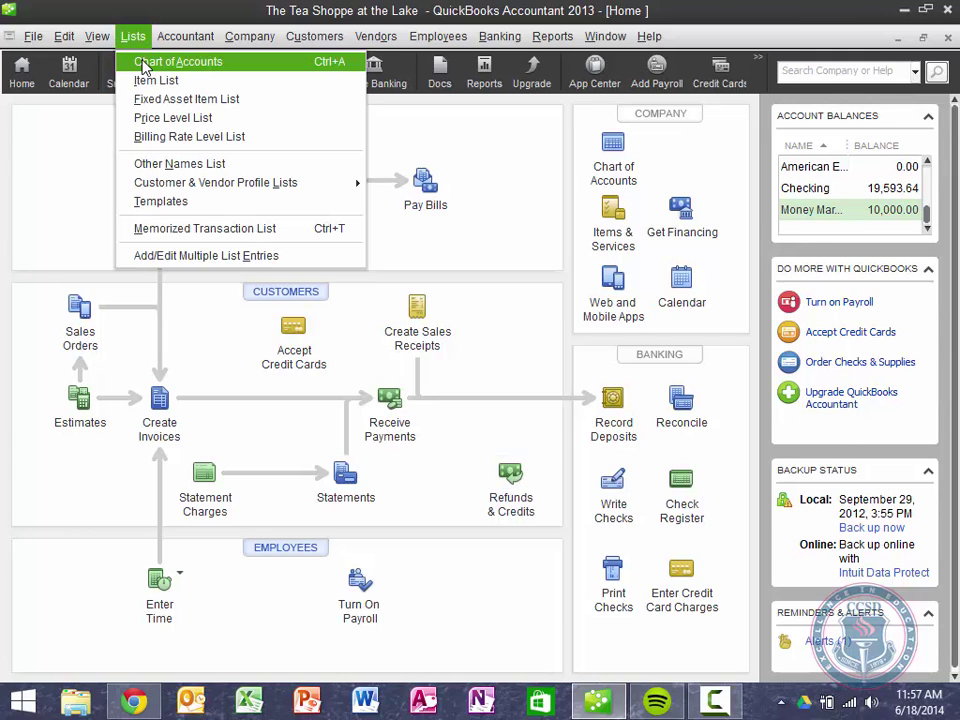
pyautogui.click(145, 64)
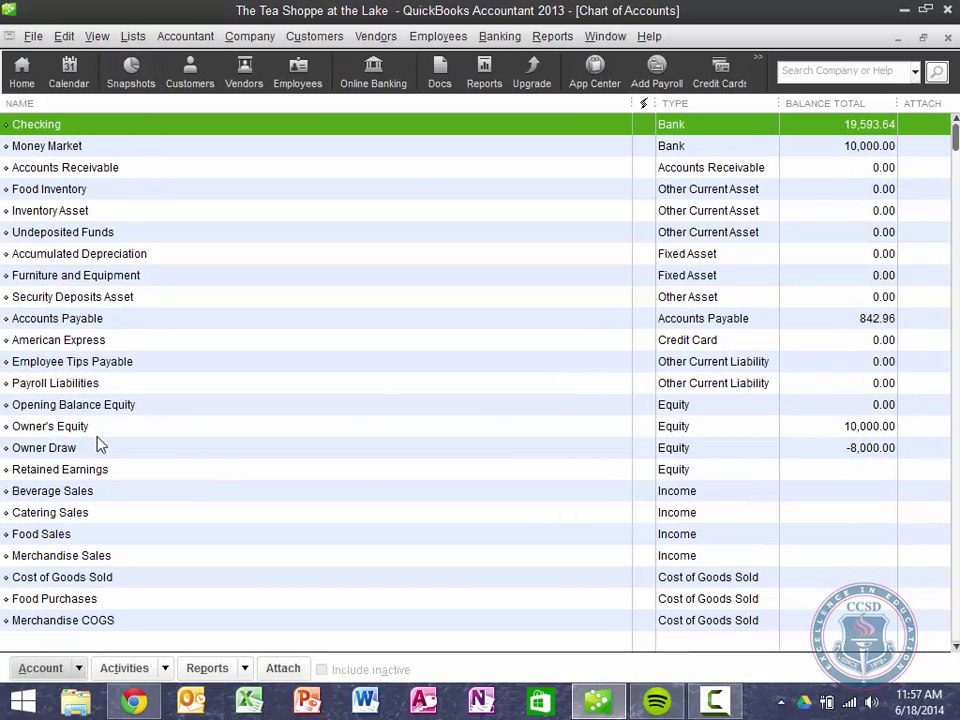
pyautogui.click(80, 678)
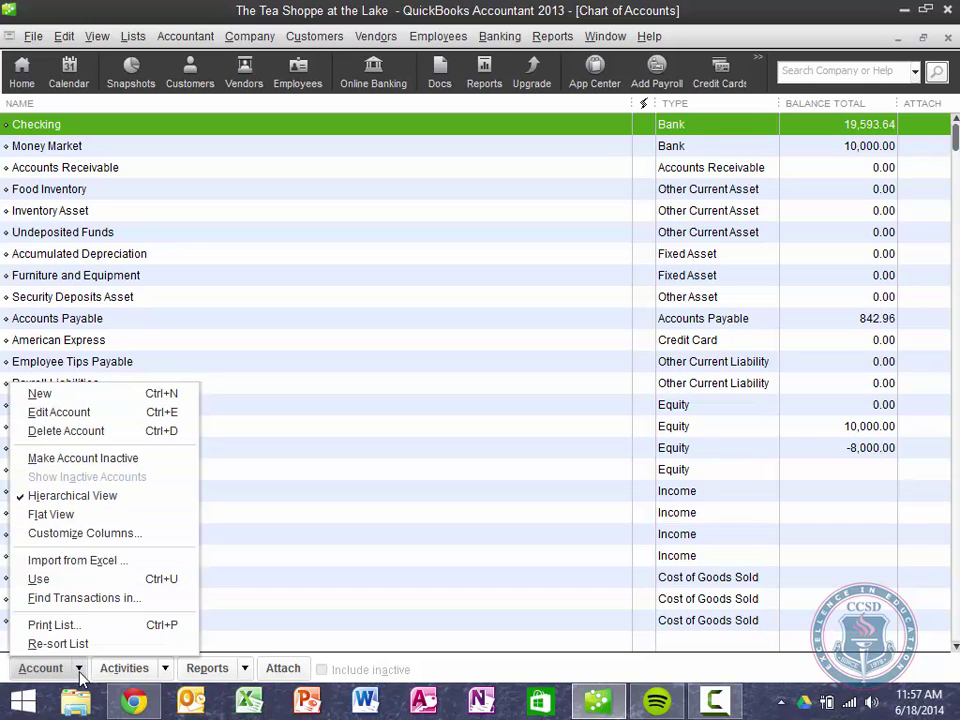
pyautogui.click(100, 400)
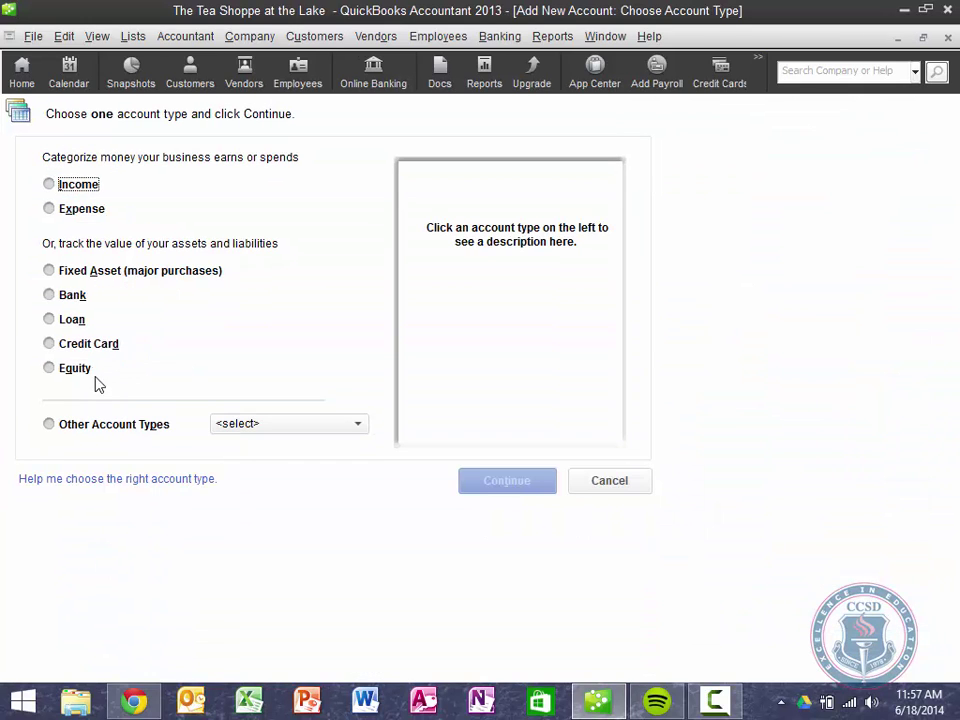
pyautogui.click(89, 346)
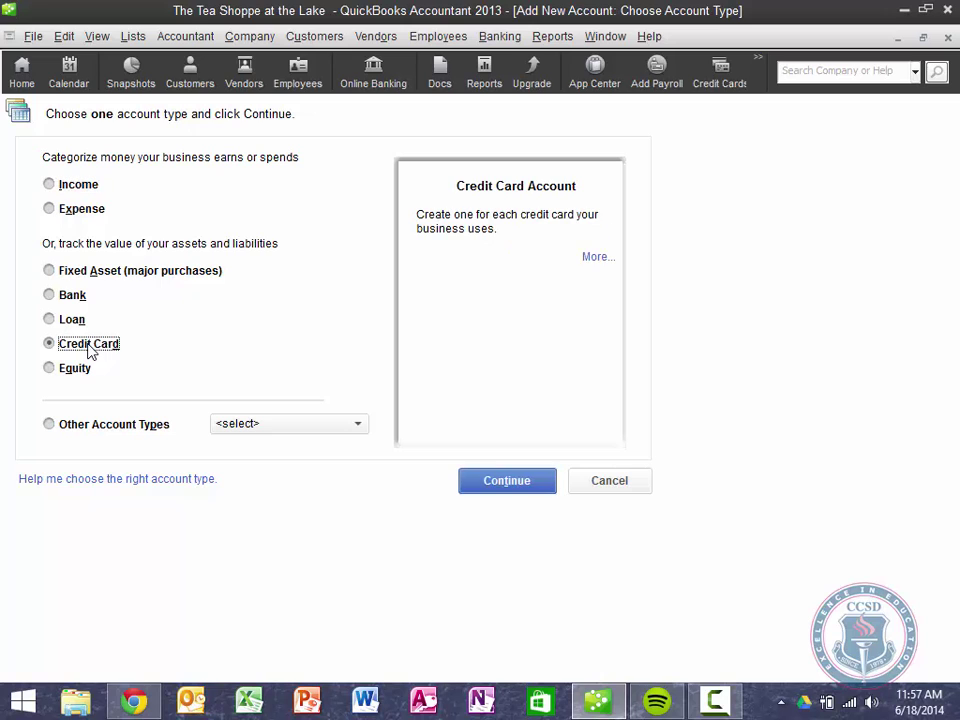
pyautogui.click(507, 482)
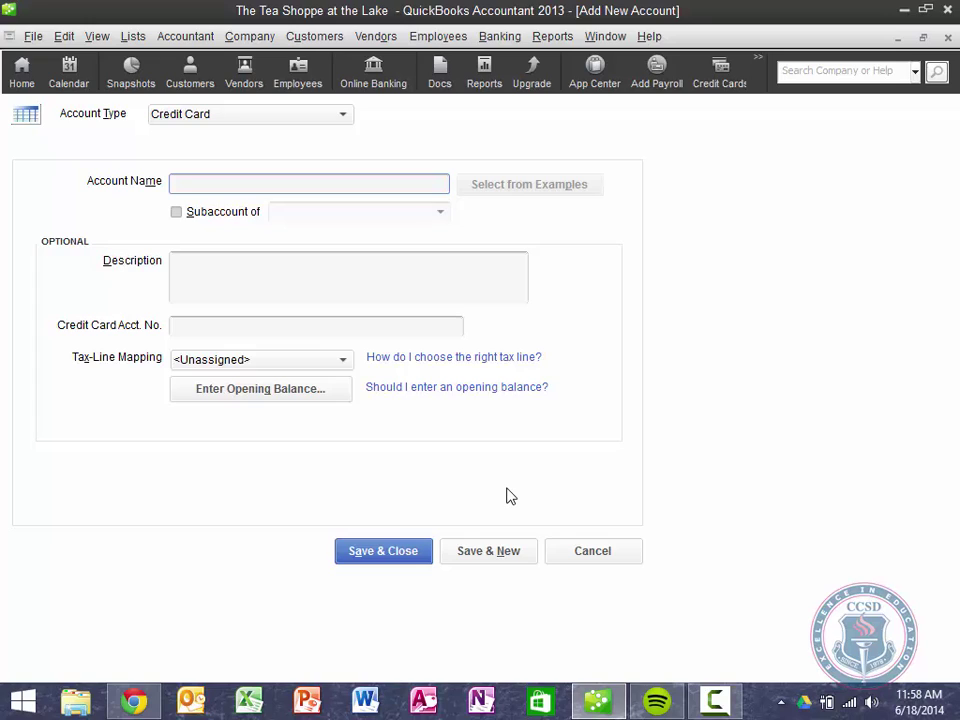
# Name the credit card account ROP CU Visa, save it, and decline setting up online services
pyautogui.write('ROP CU Visa')
pyautogui.press('Tab')
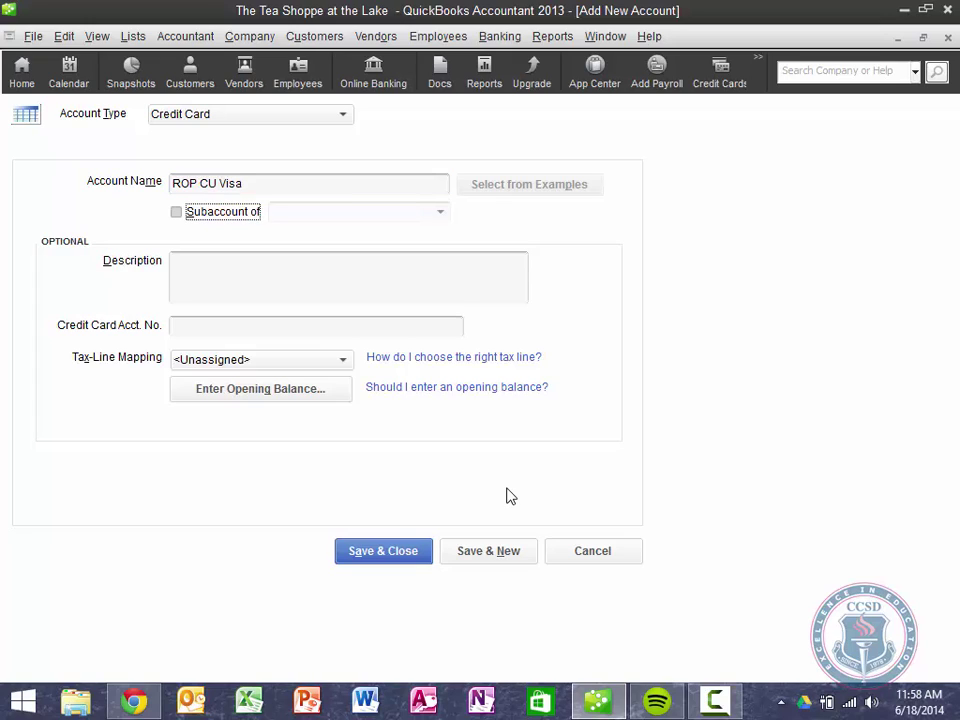
pyautogui.click(385, 553)
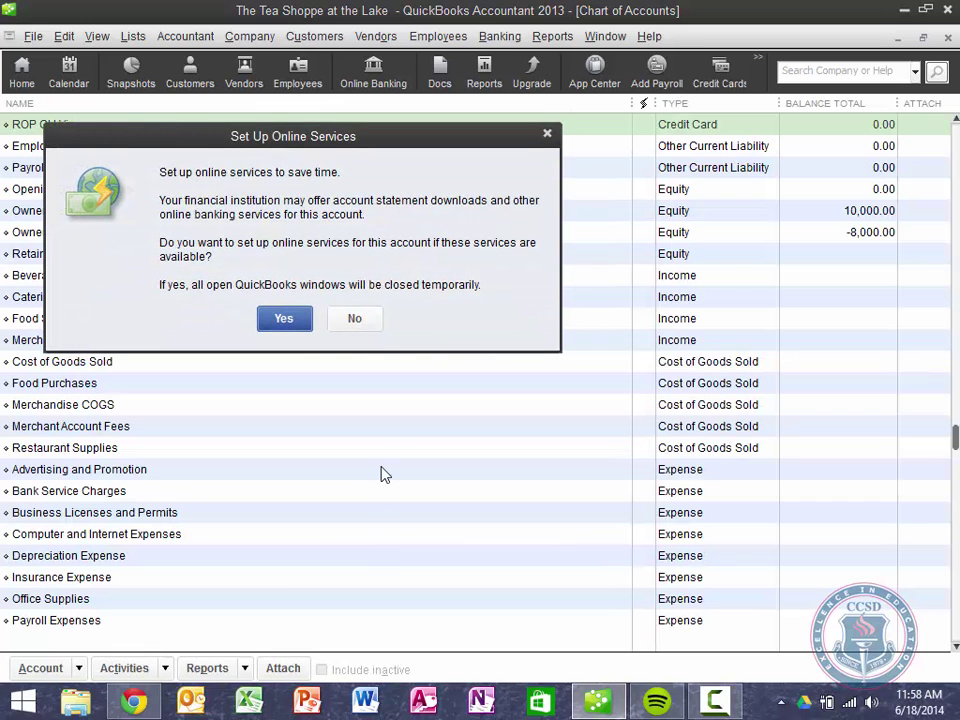
pyautogui.click(355, 319)
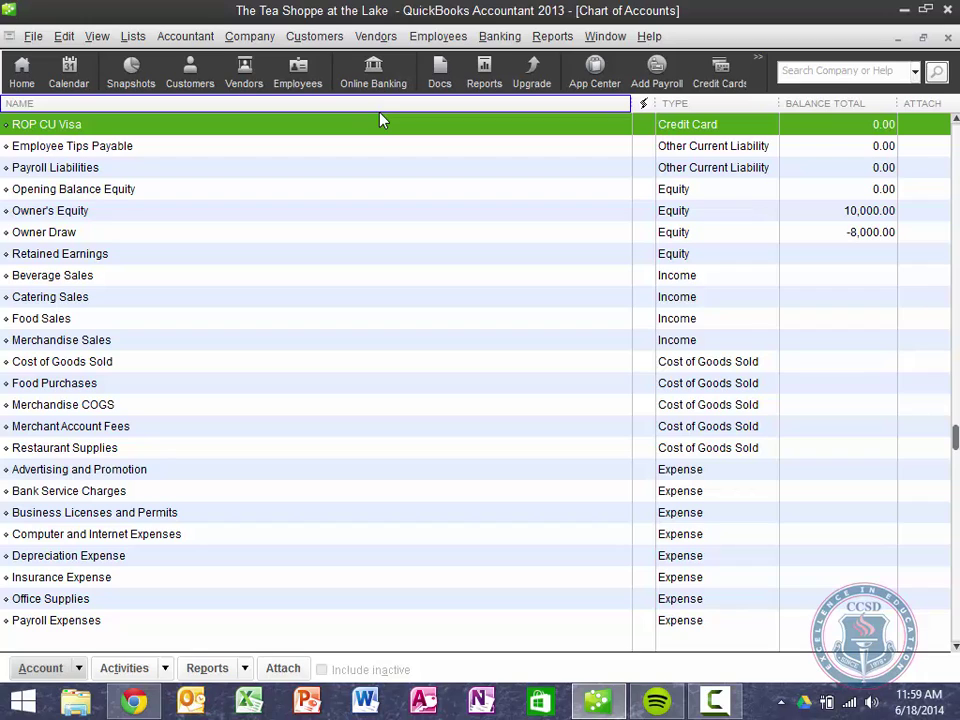
# Start an American Express credit card charge purchased from Betty's Boutique and quick-add that name to the Name list
pyautogui.click(248, 70)
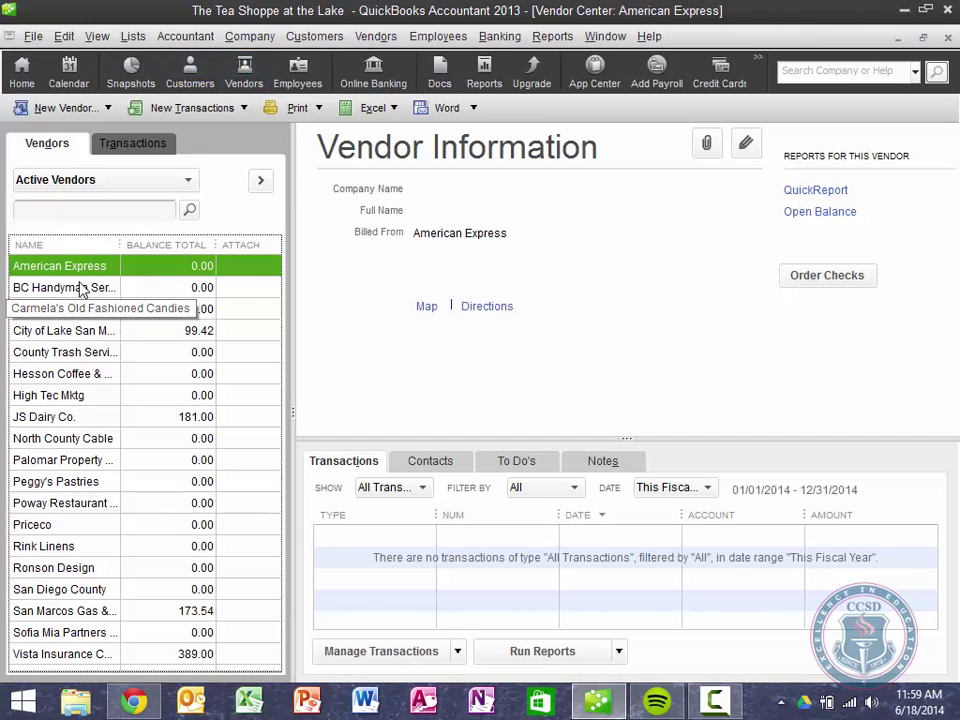
pyautogui.click(97, 217)
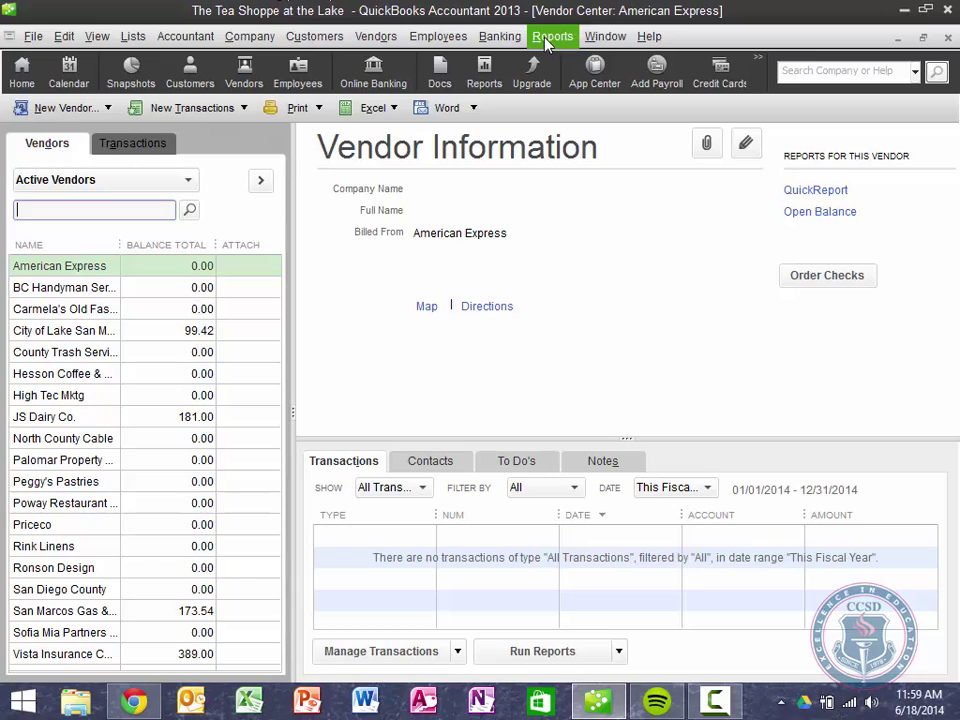
pyautogui.click(516, 40)
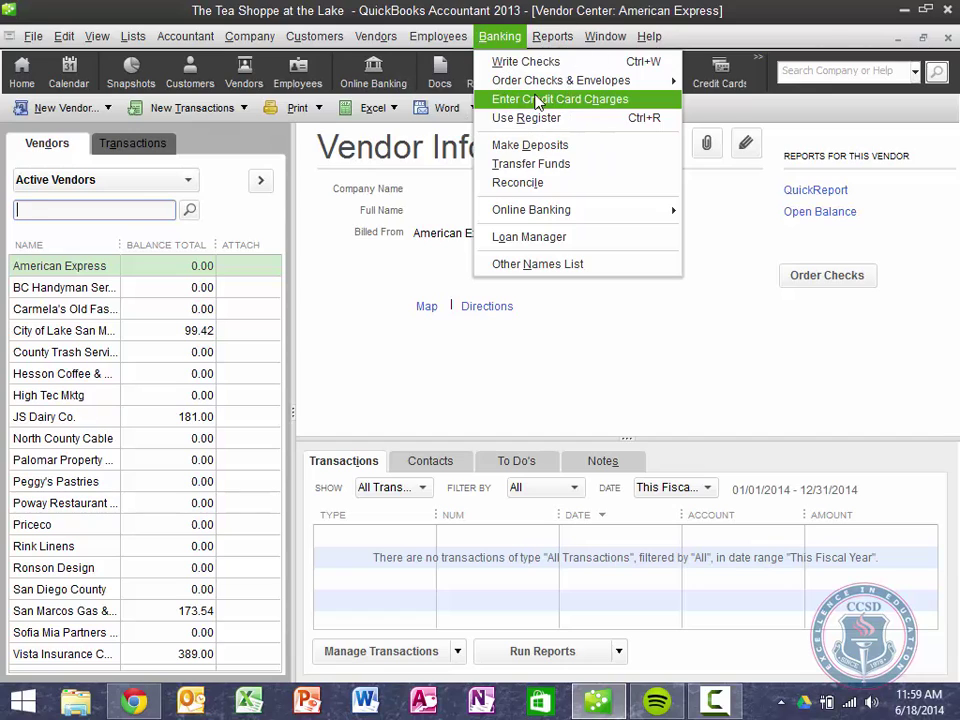
pyautogui.click(537, 103)
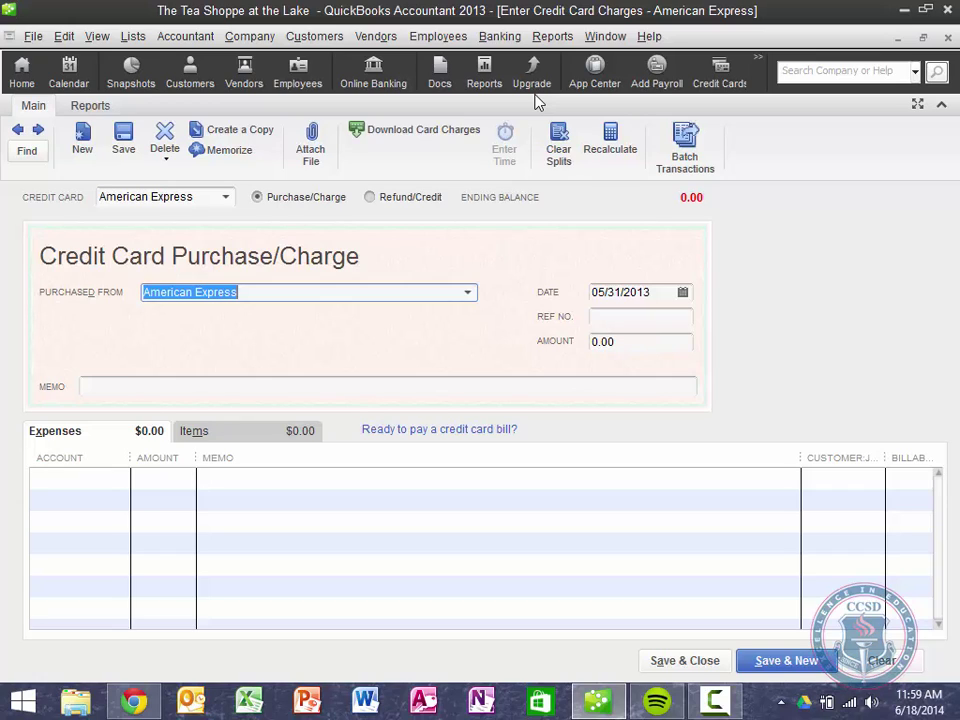
pyautogui.write('Bett')
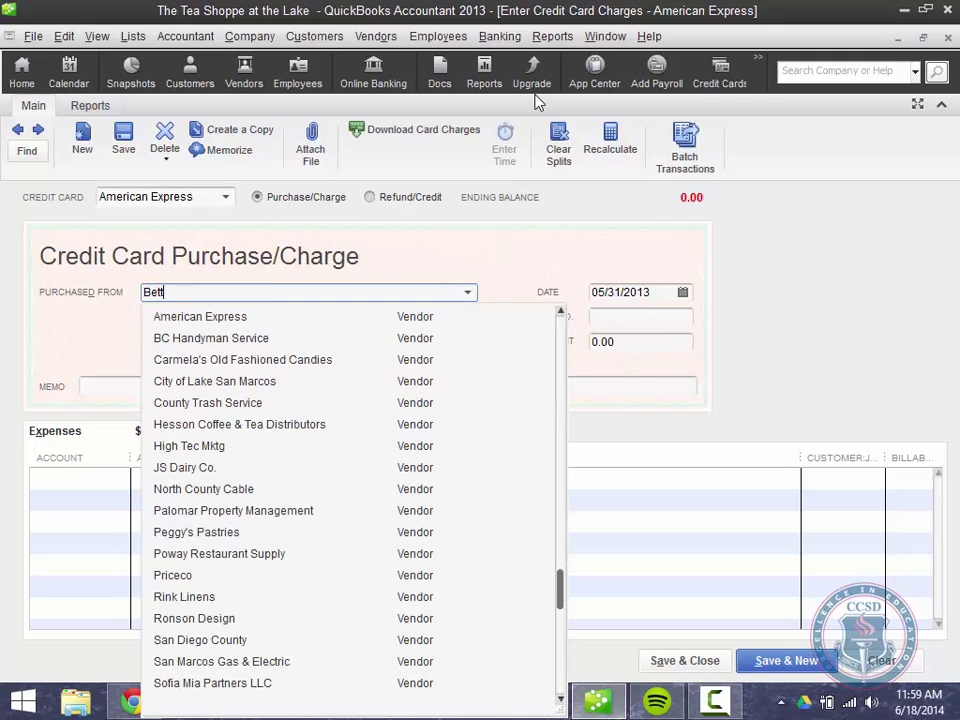
pyautogui.write("y's Boutique")
pyautogui.press('Tab')
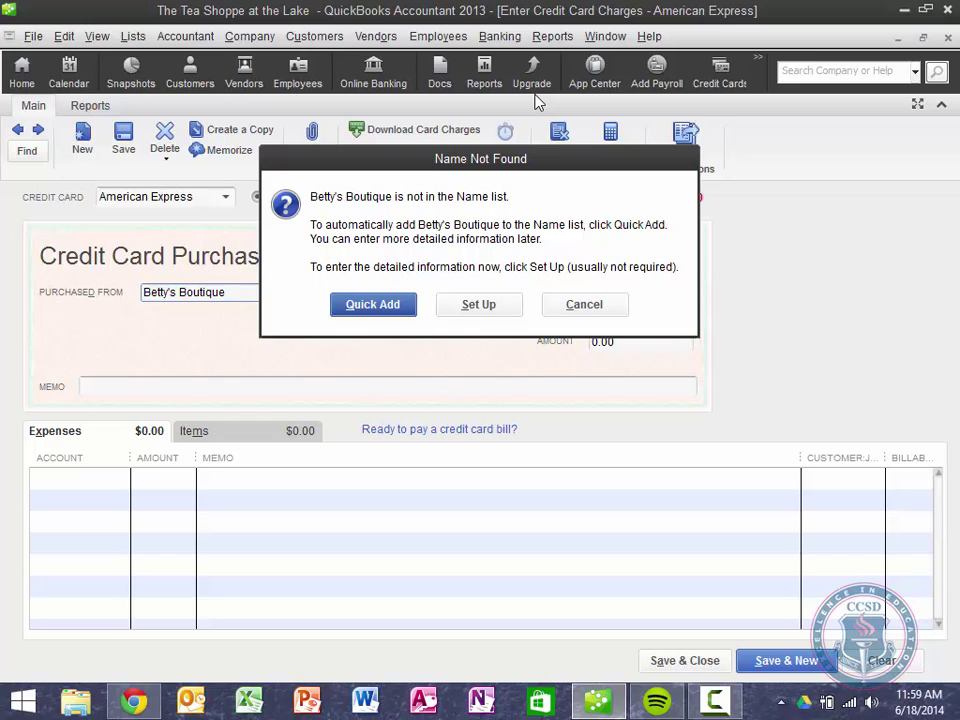
pyautogui.press('Return')
pyautogui.press('Return')
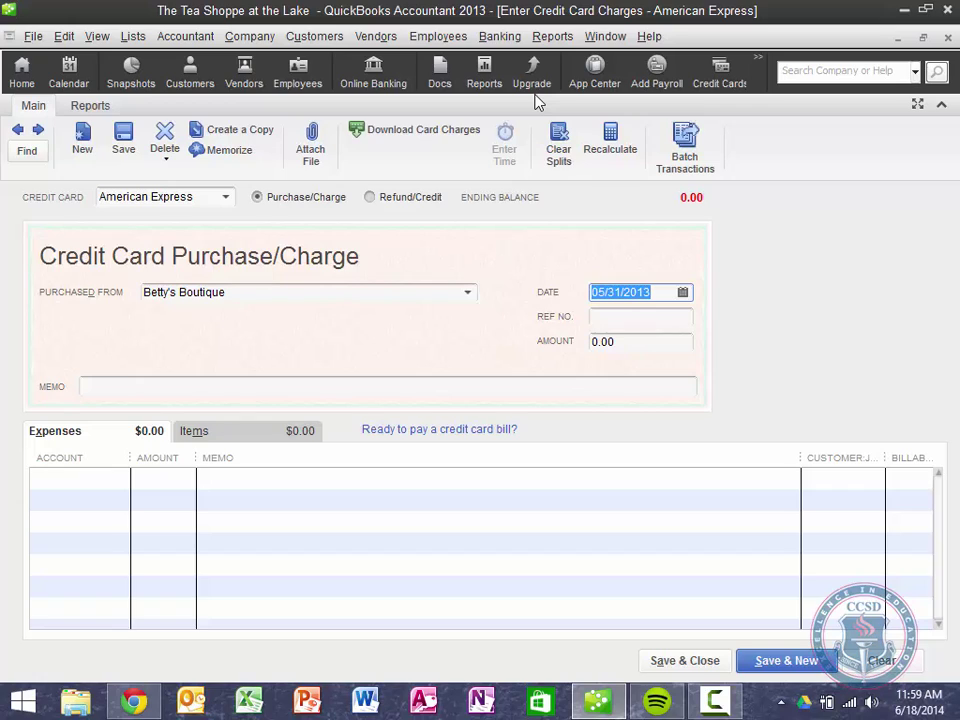
# Date the Betty's Boutique charge 06/02/2013 and set its amount to 150.00
pyautogui.write('6/2/13')
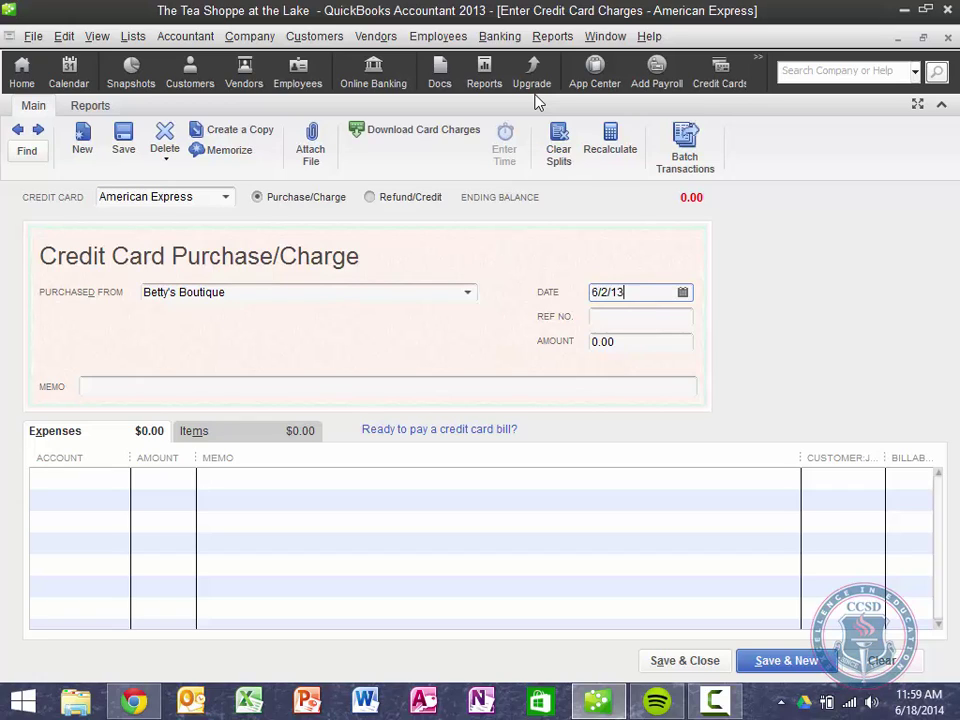
pyautogui.press('Tab')
pyautogui.press('Tab')
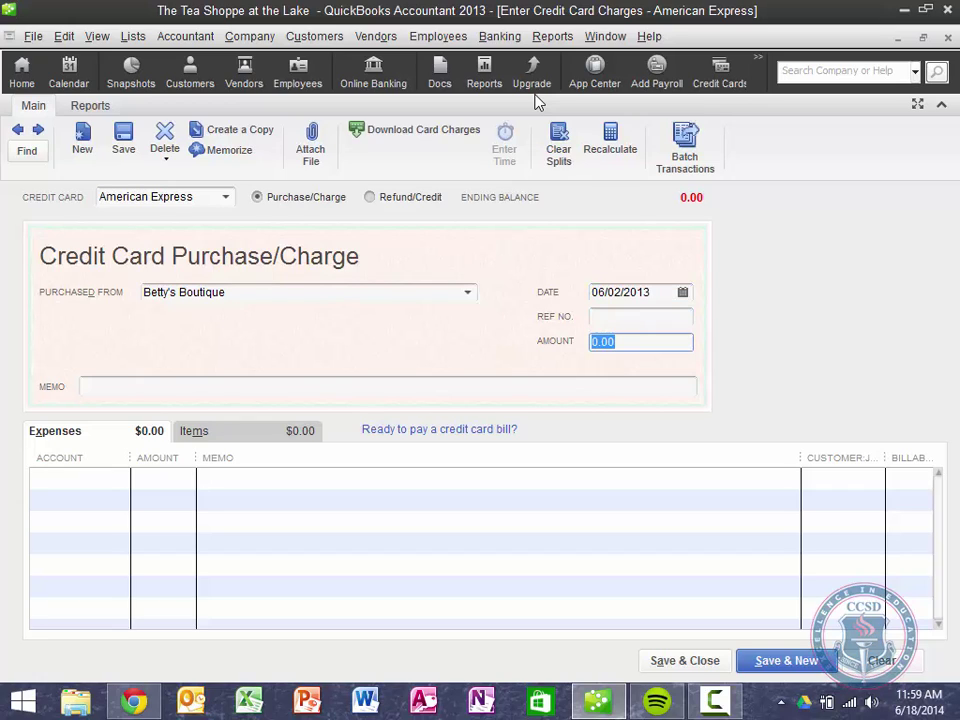
pyautogui.write('150')
pyautogui.press('Tab')
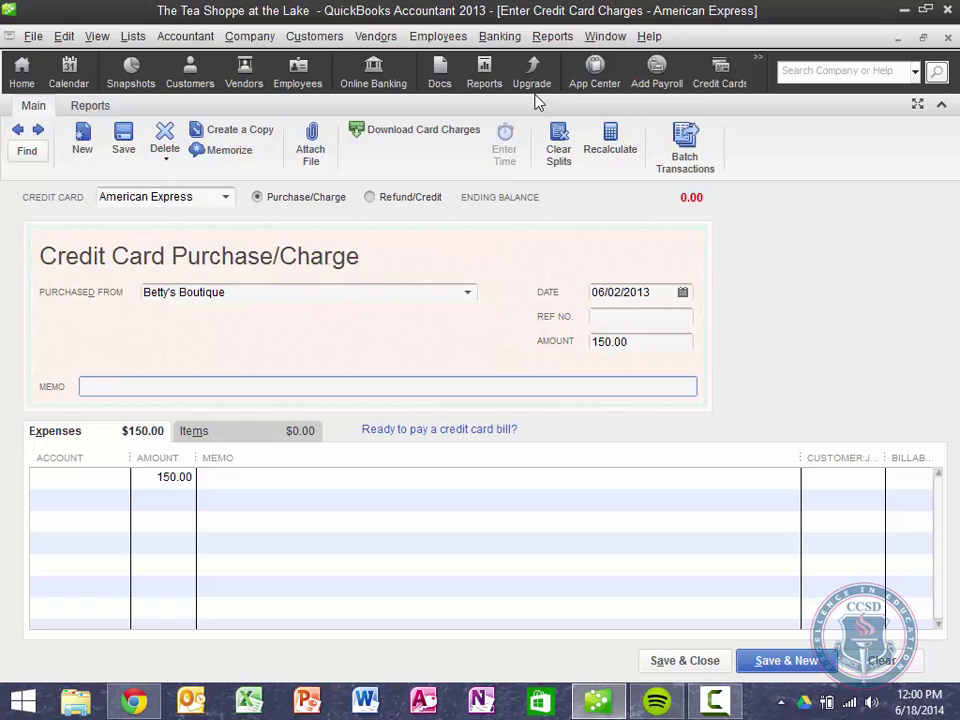
# Give the charge the memo Uniforms & Linens, assign it to the Uniforms & Linens account, and save it for a new entry
pyautogui.write('Uniforms & Linens')
pyautogui.press('Tab')
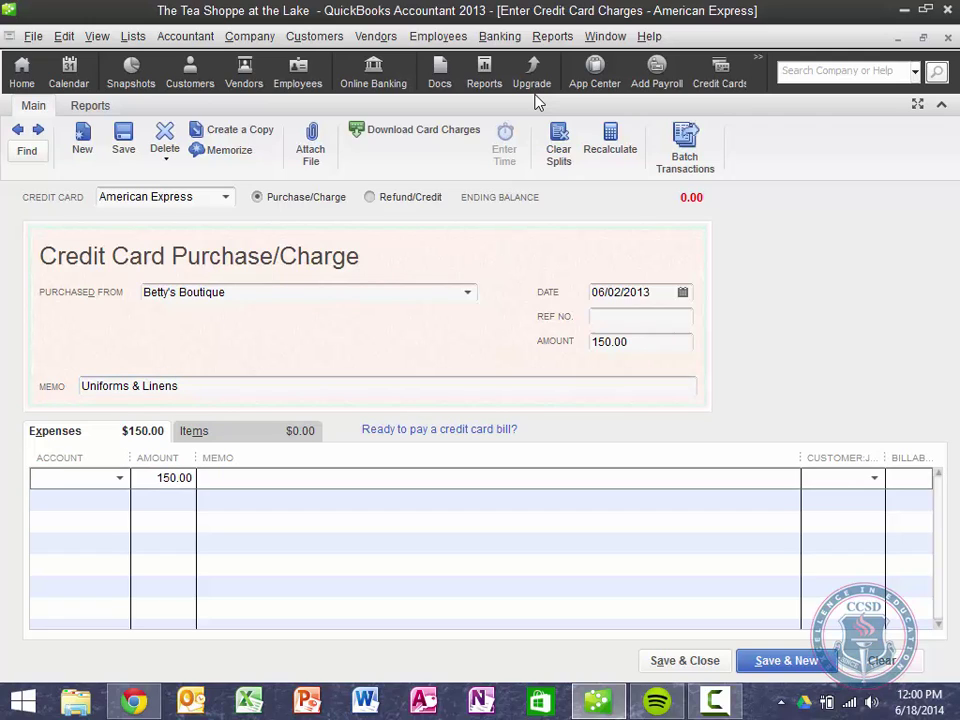
pyautogui.write('Un')
pyautogui.press('Tab')
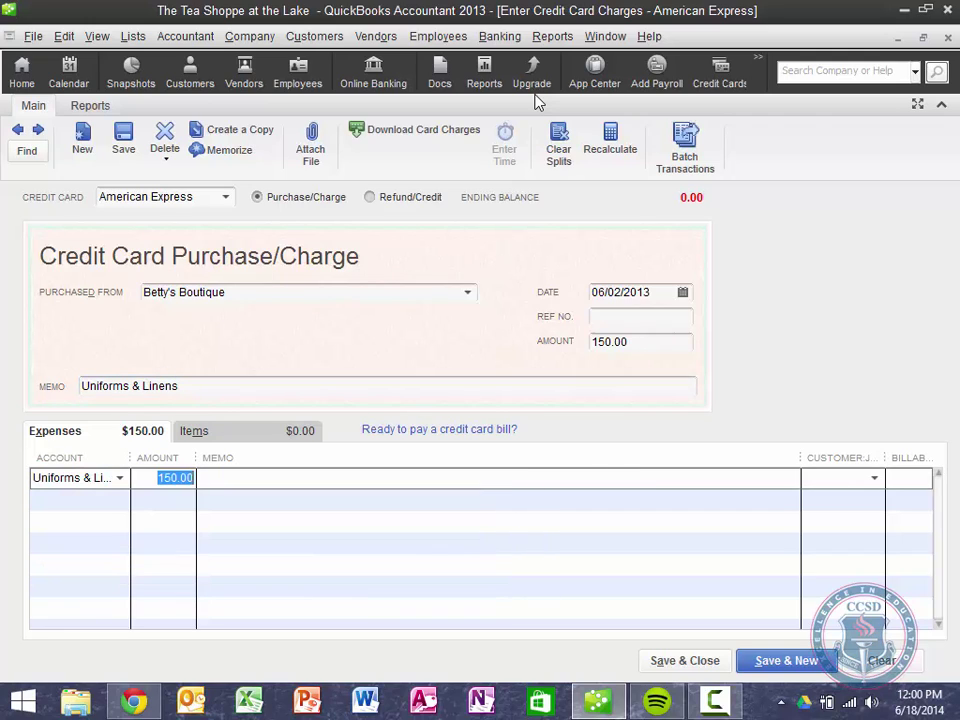
pyautogui.press('Tab')
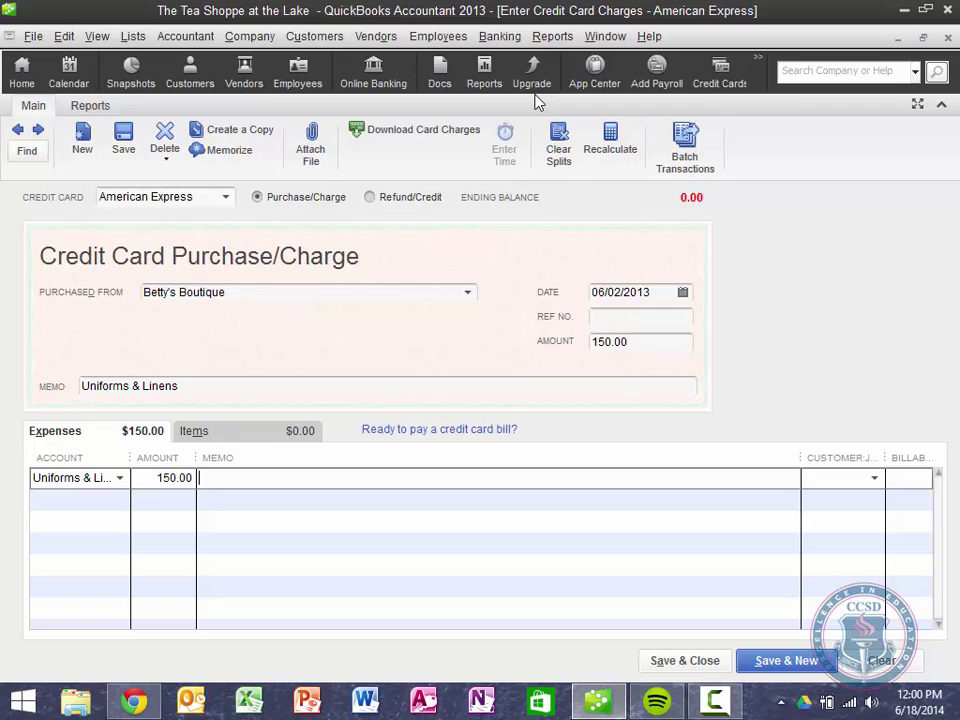
pyautogui.click(787, 661)
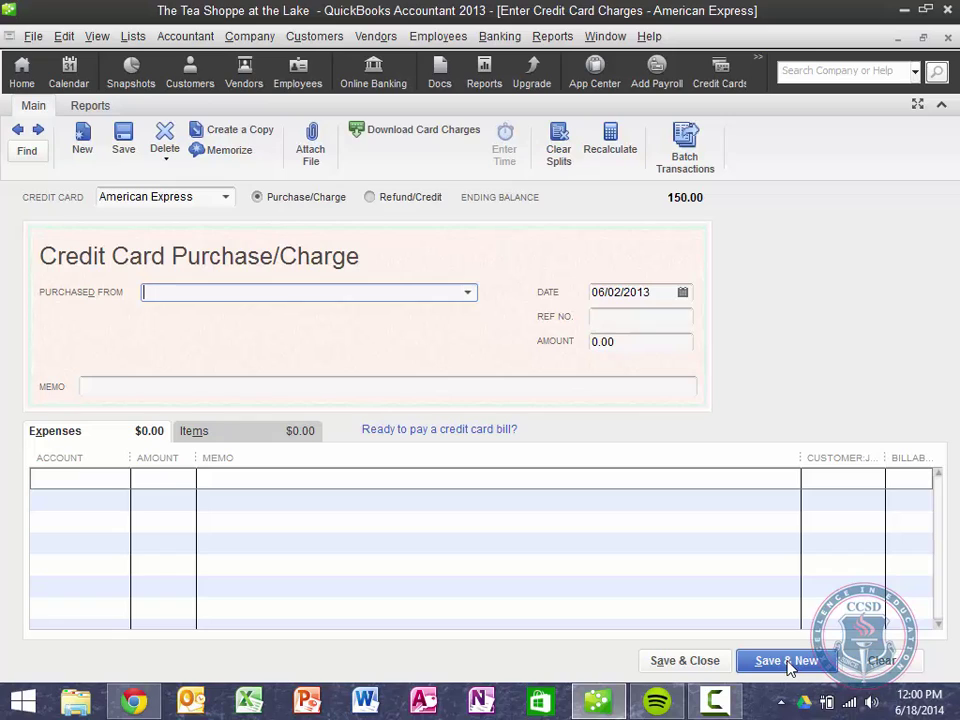
# Enter an American Express refund/credit from Betty's Boutique dated 06/06/2013 for 30.00
pyautogui.write("Betty's Boutique")
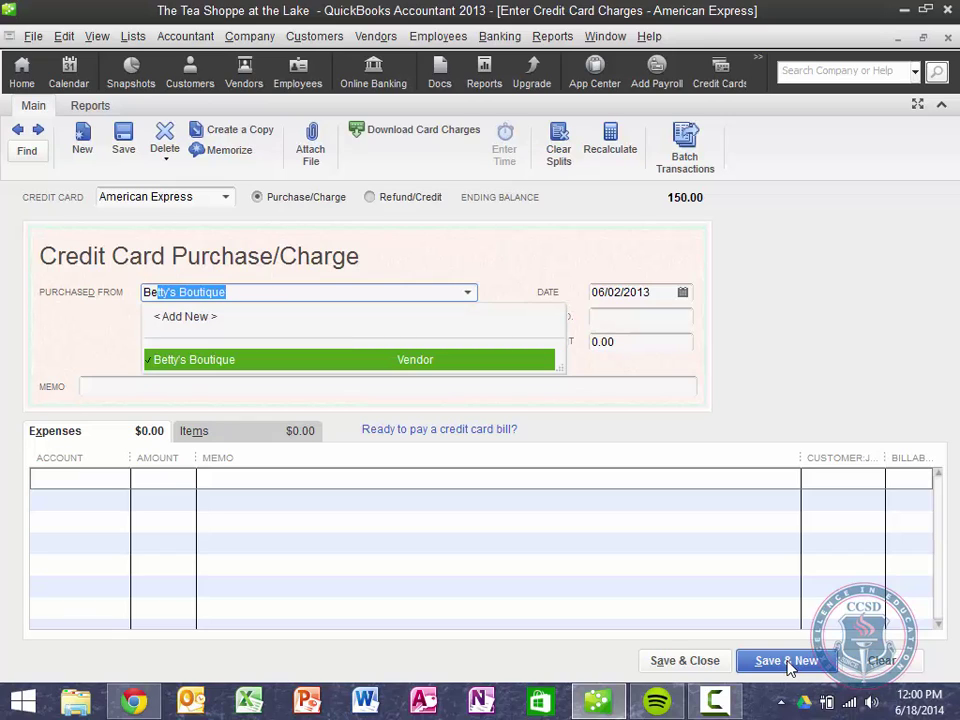
pyautogui.press('Tab')
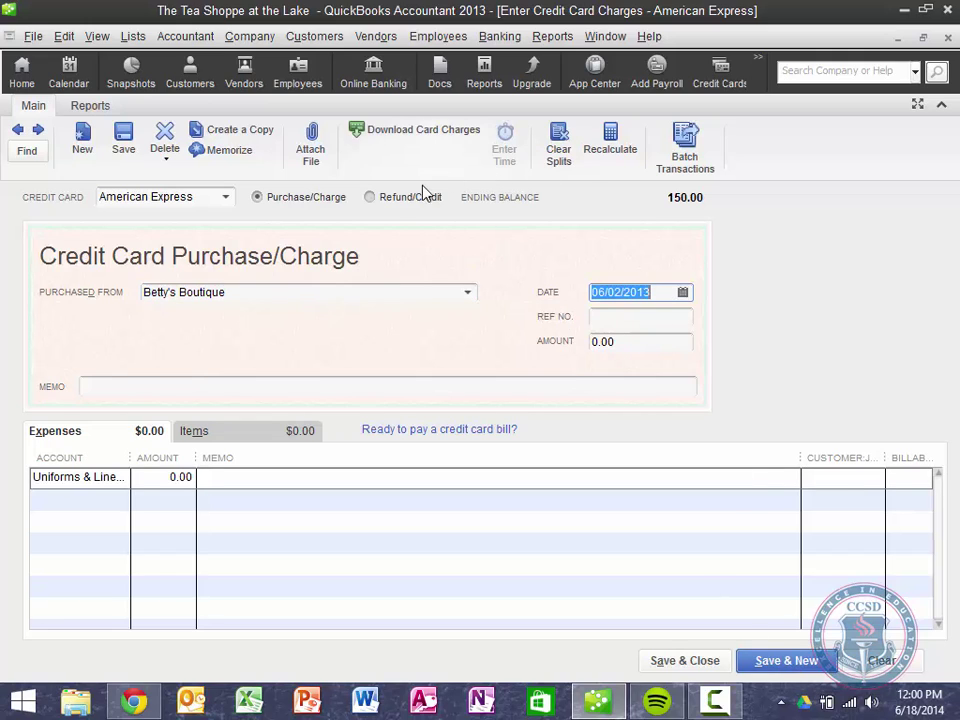
pyautogui.click(370, 197)
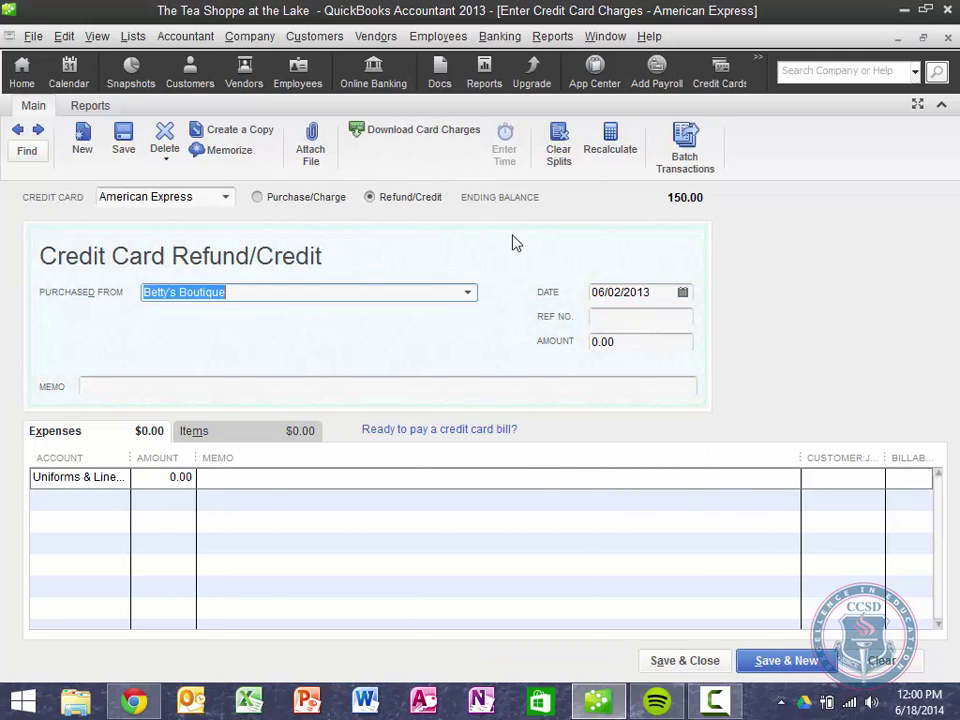
pyautogui.press('Tab')
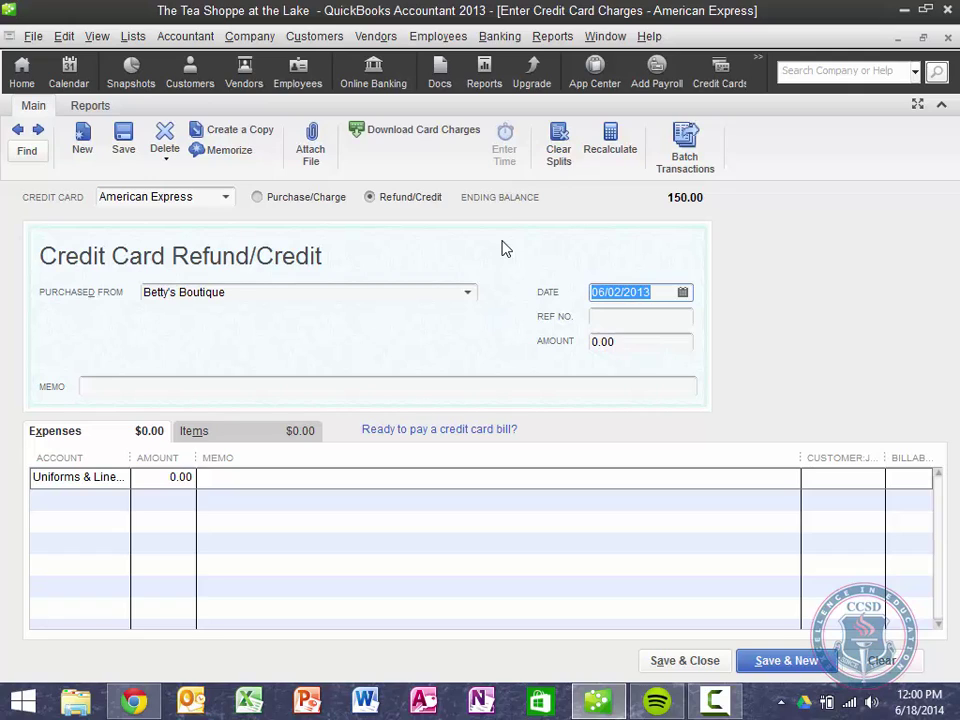
pyautogui.write('6/6/13')
pyautogui.press('Tab')
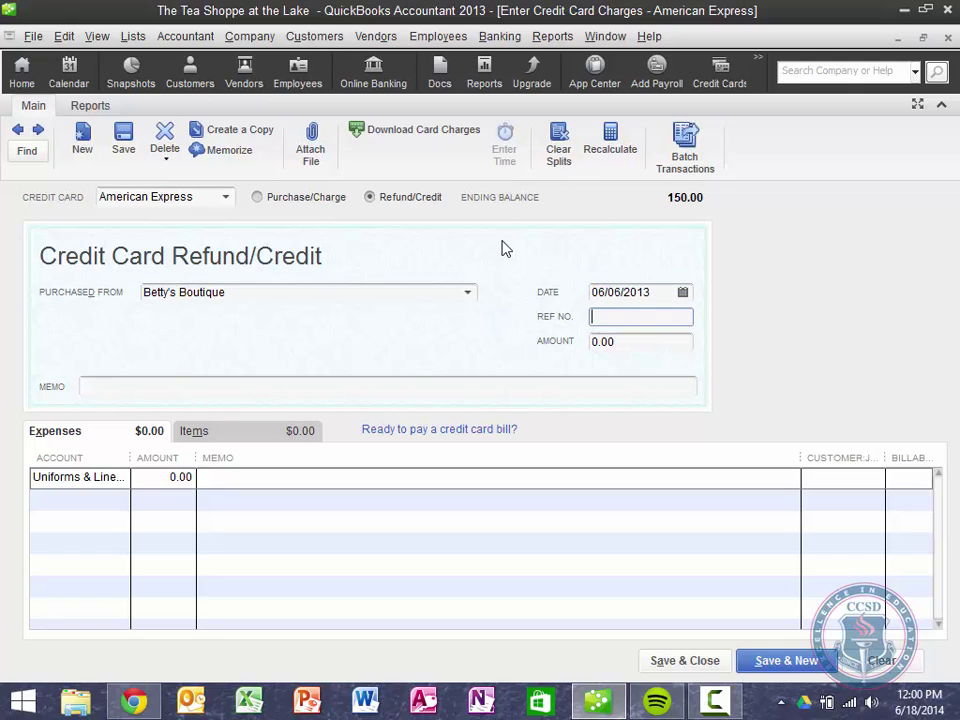
pyautogui.press('Tab')
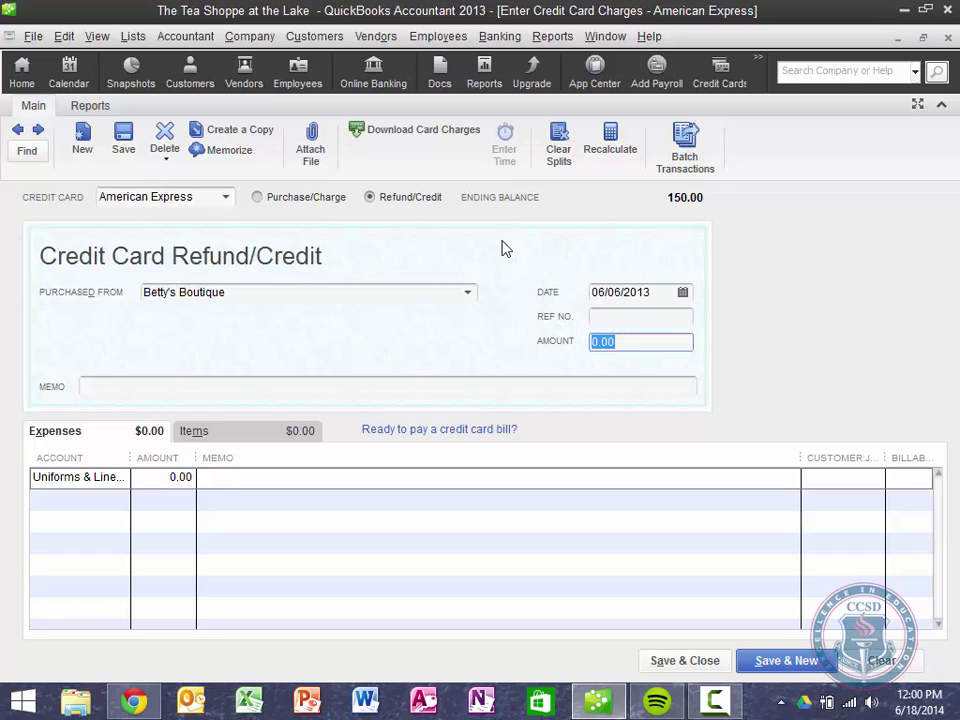
pyautogui.write('30')
pyautogui.press('Tab')
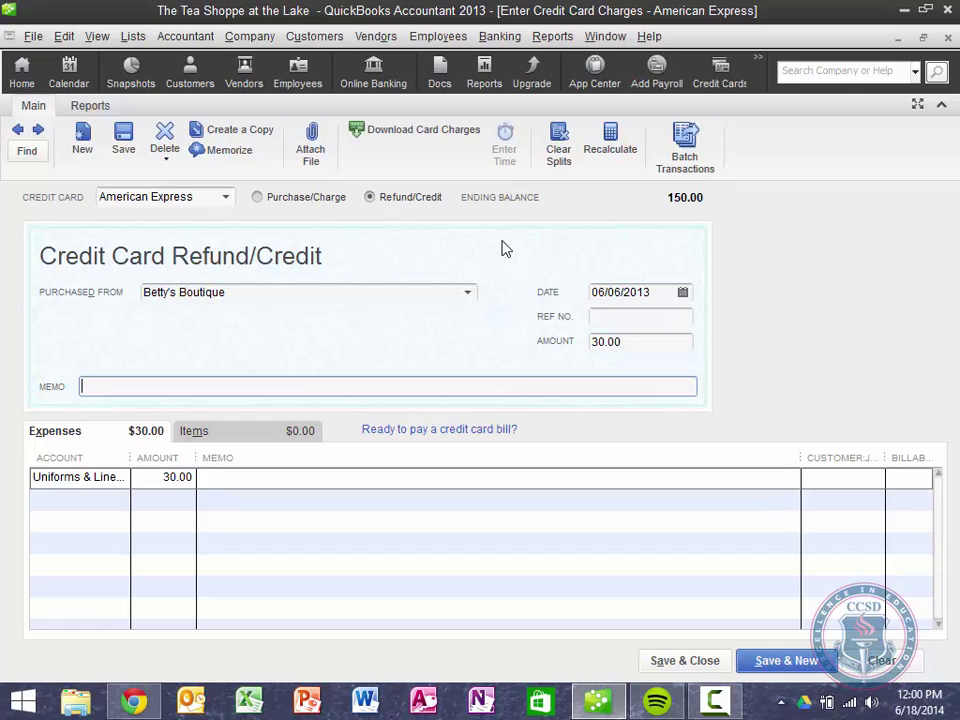
# Try splitting the refund by setting the Uniforms & Linens line to 10.00, and restore that line to 30.00
pyautogui.press('Tab')
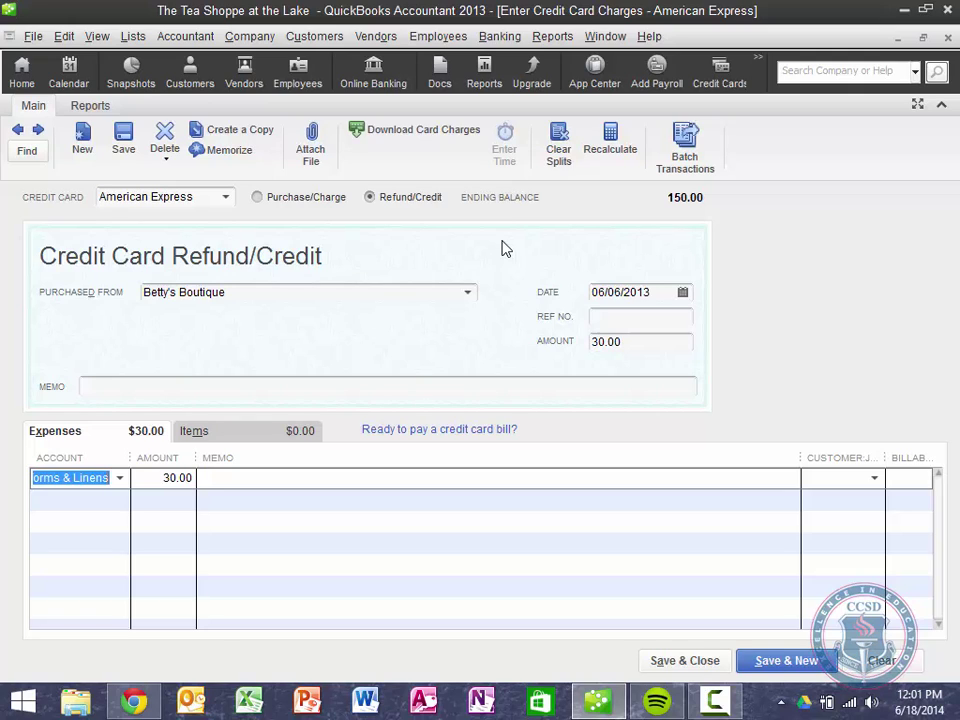
pyautogui.press('Tab')
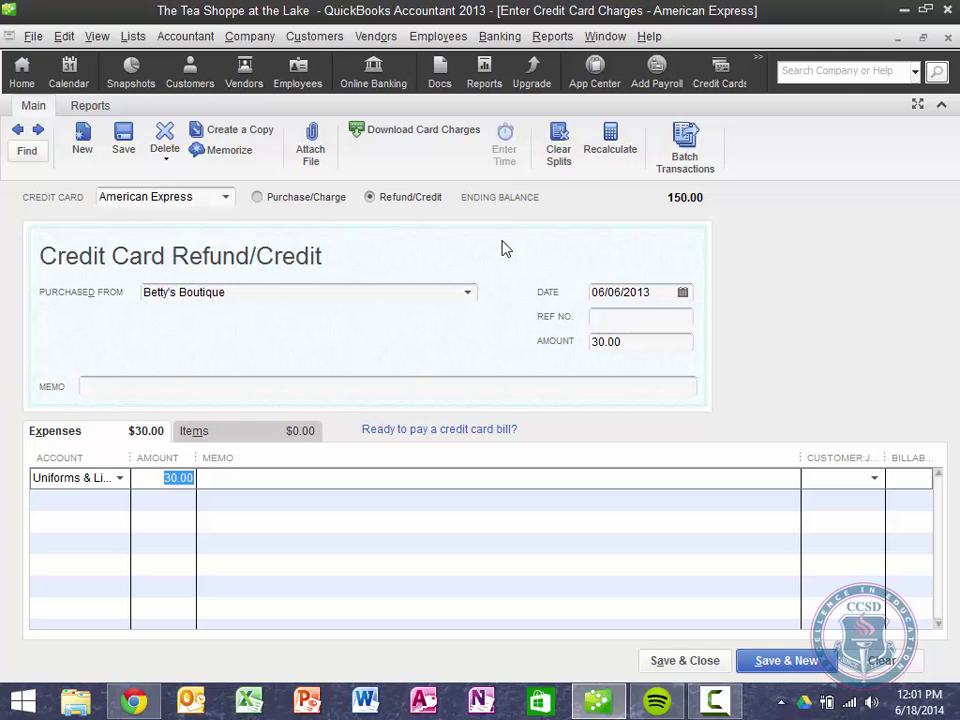
pyautogui.write('10')
pyautogui.press('Tab')
pyautogui.press('Tab')
pyautogui.press('Tab')
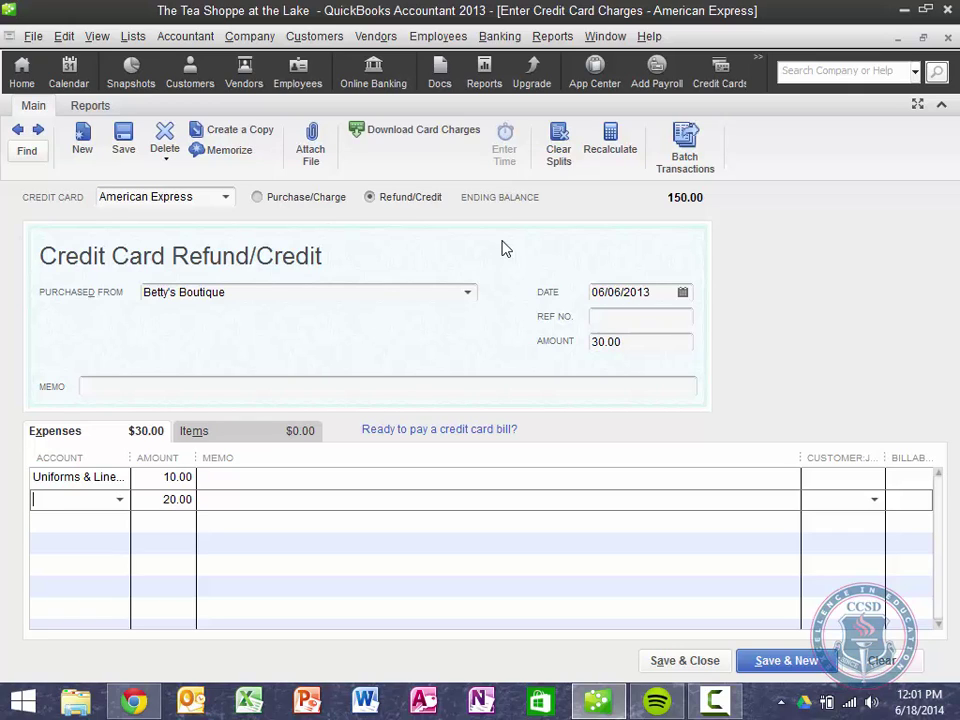
pyautogui.press('Tab')
pyautogui.press('BackSpace')
pyautogui.press('Up')
pyautogui.write('30')
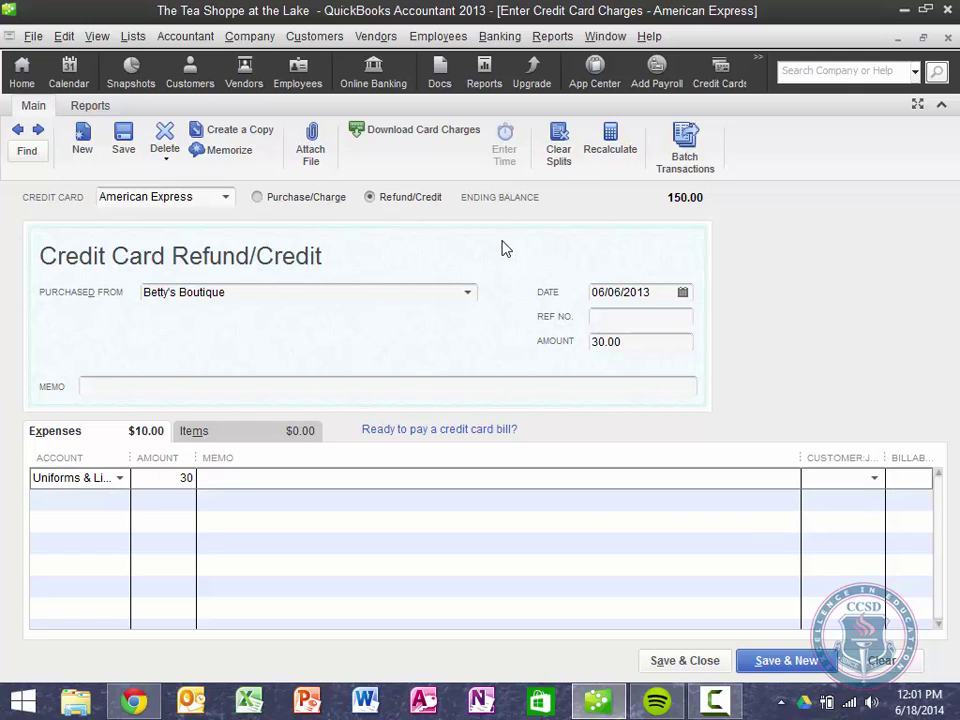
pyautogui.press('Tab')
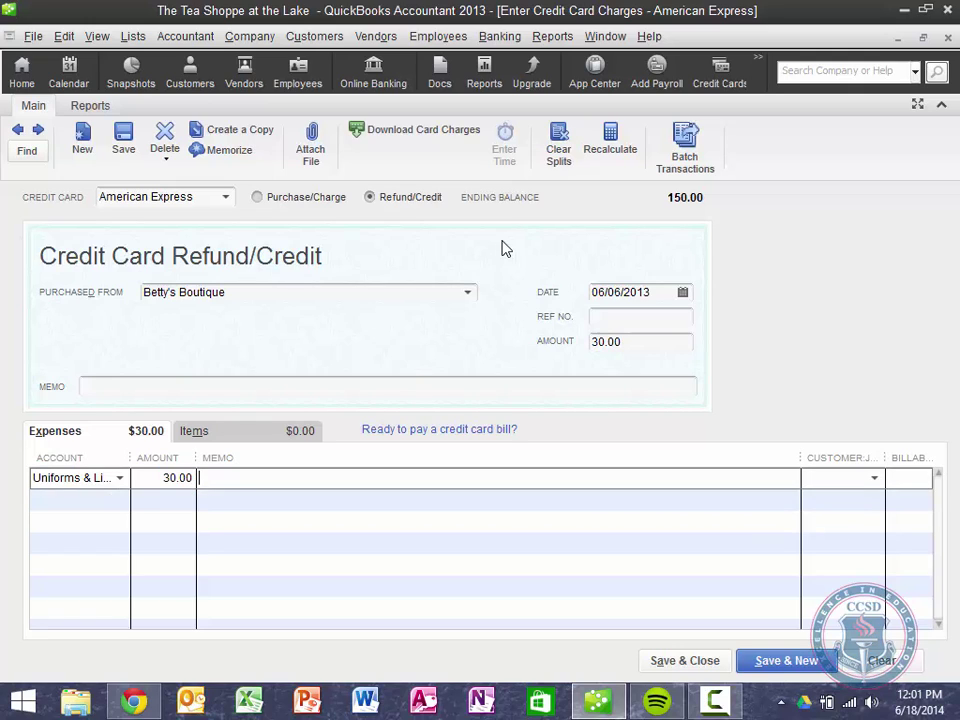
# Save the Betty's Boutique refund and close the credit card charges form
pyautogui.click(714, 664)
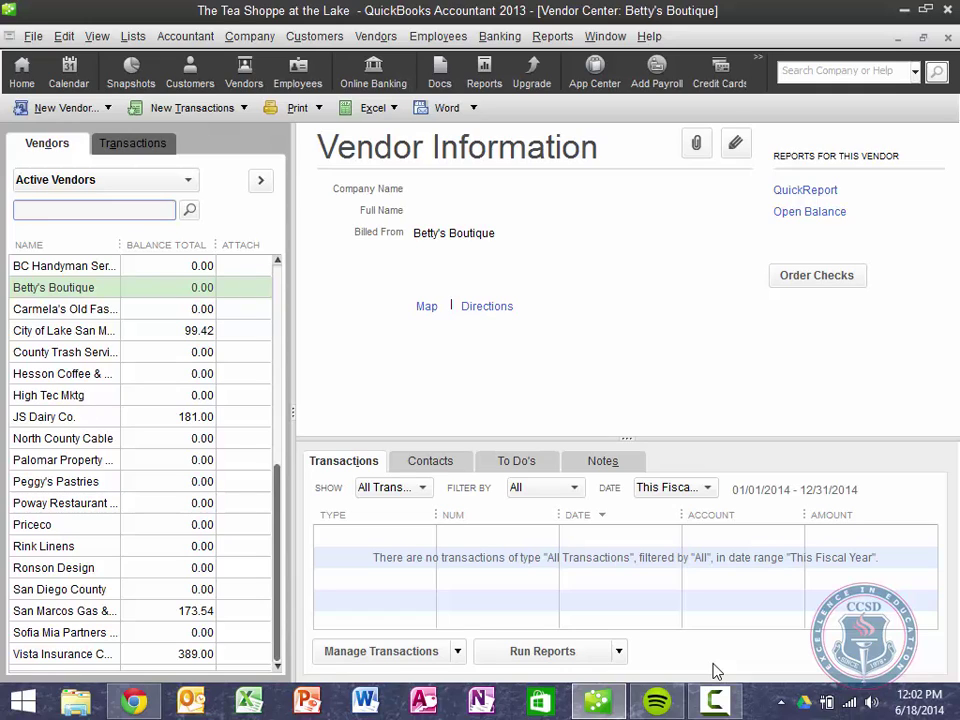
# Display the Summary previous reconciliation report for Checking with the statement ending date 05/31/2013
pyautogui.click(552, 36)
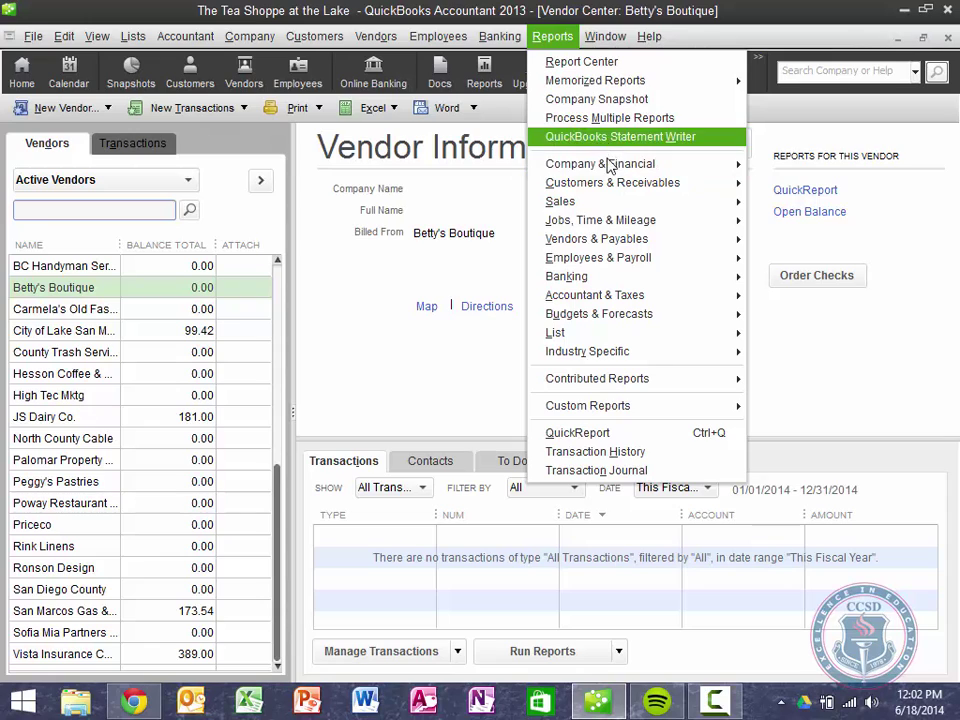
pyautogui.moveTo(606, 279)
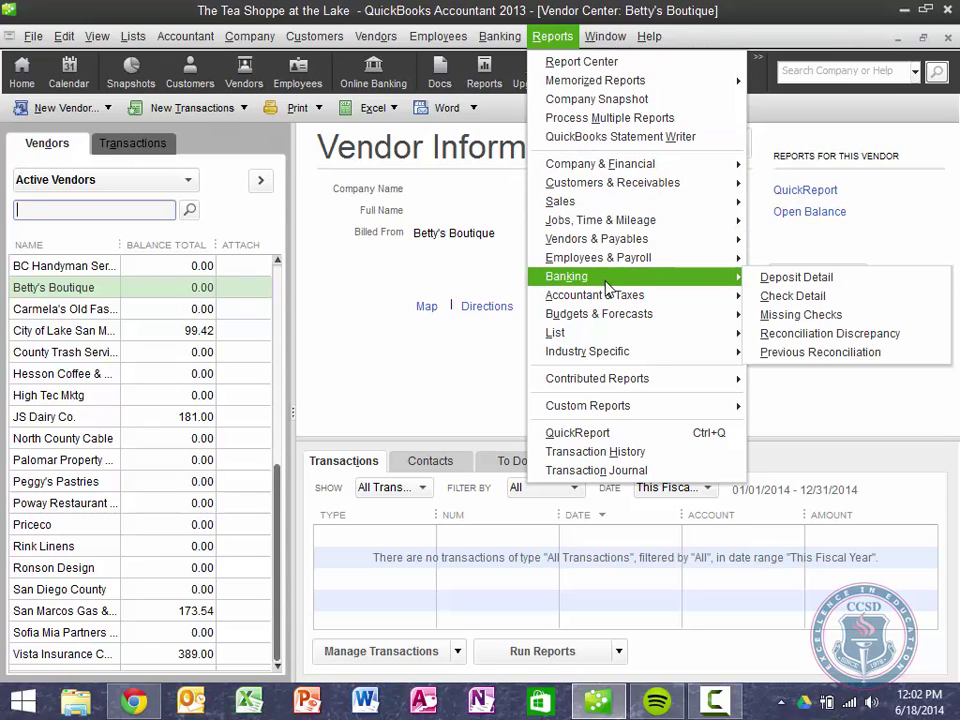
pyautogui.click(828, 352)
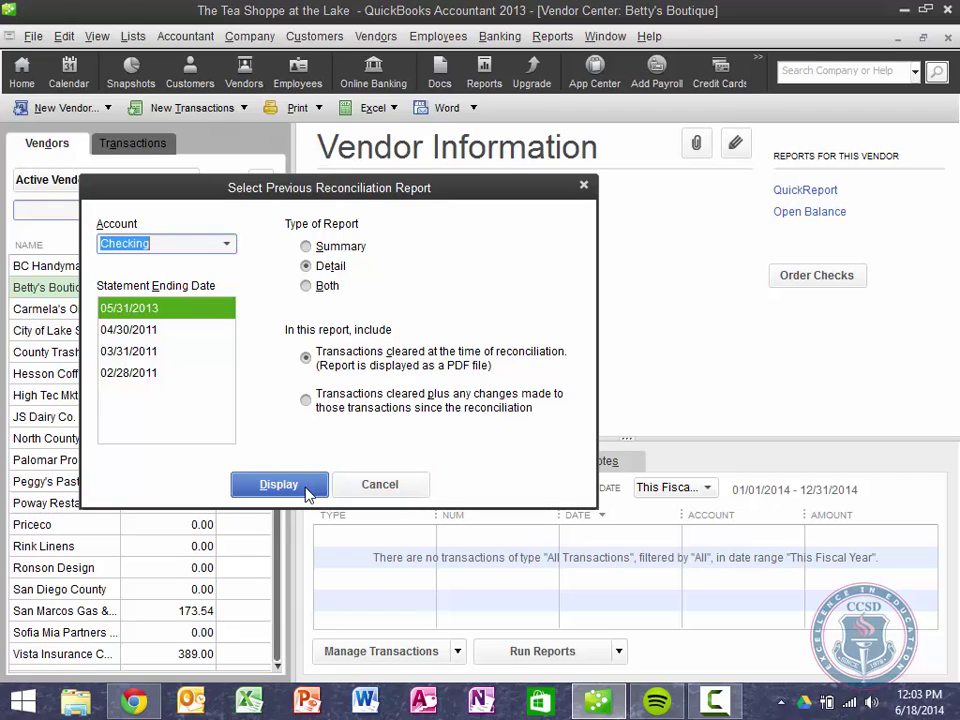
pyautogui.click(306, 246)
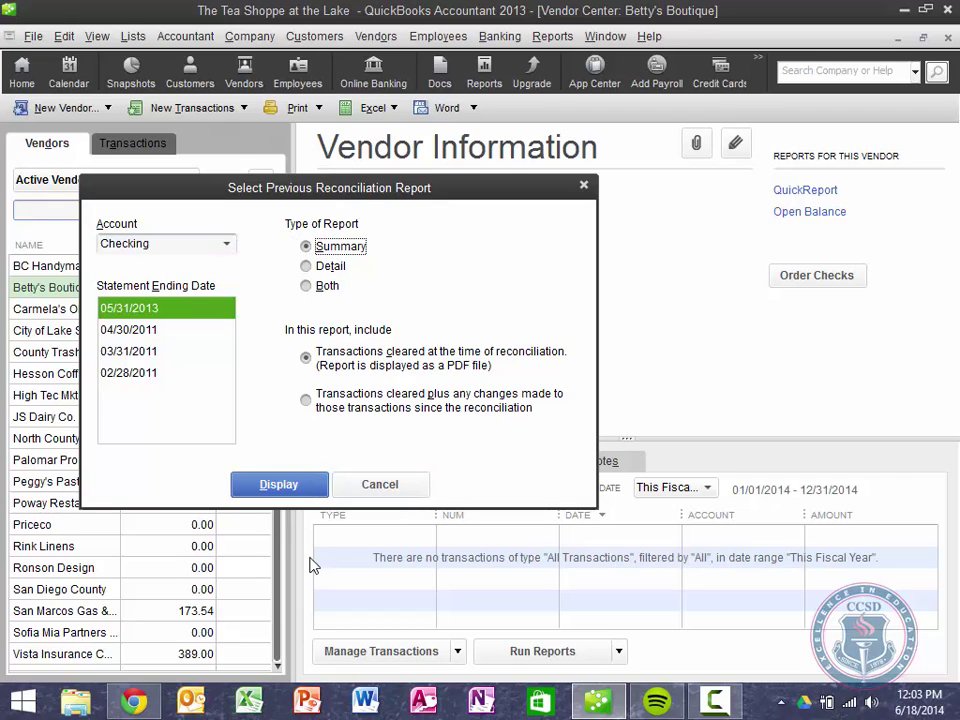
pyautogui.click(278, 486)
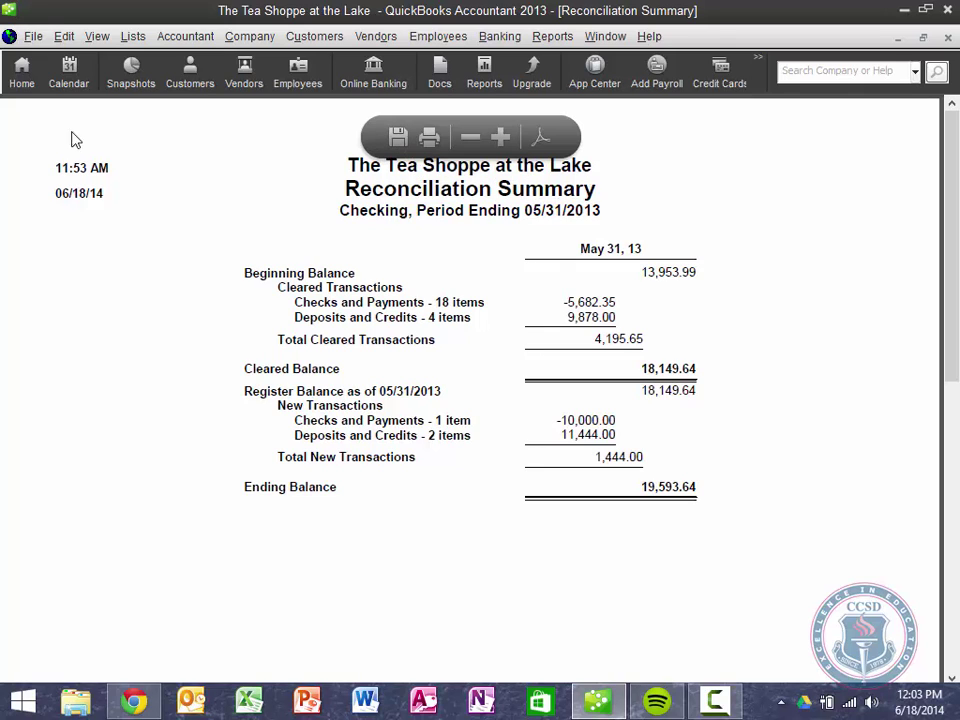
# Close the Reconciliation Summary report for Checking
pyautogui.click(29, 38)
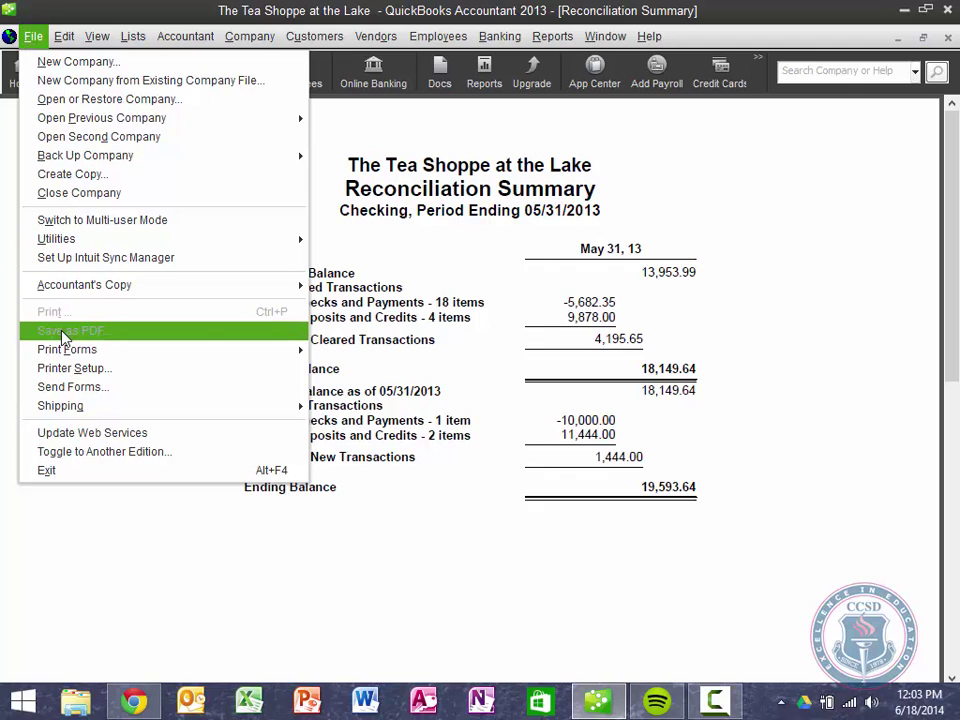
pyautogui.click(546, 360)
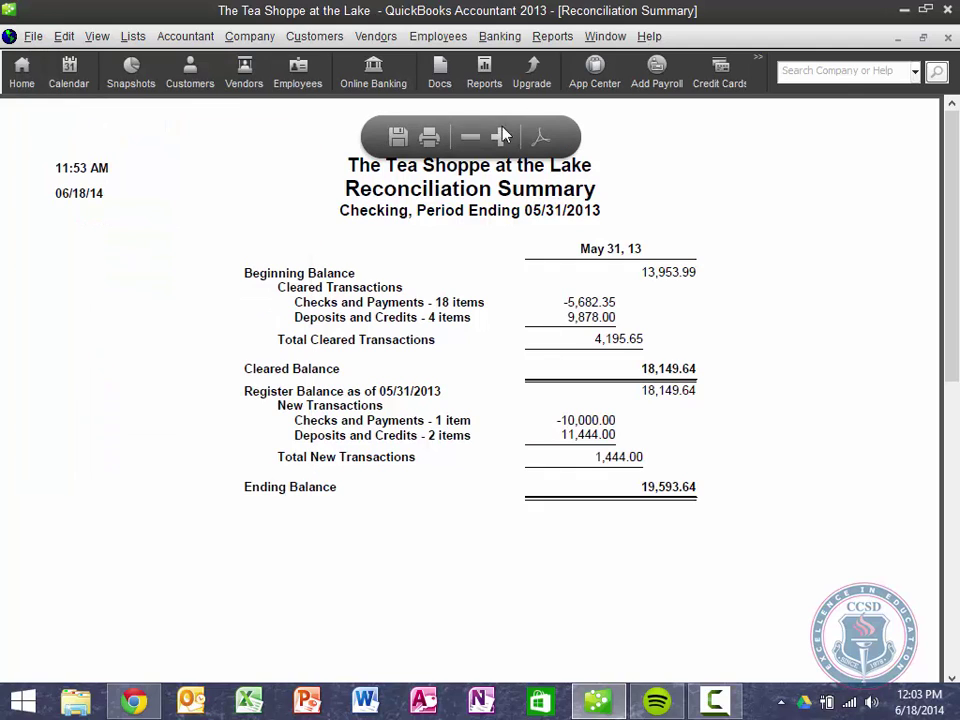
pyautogui.click(948, 42)
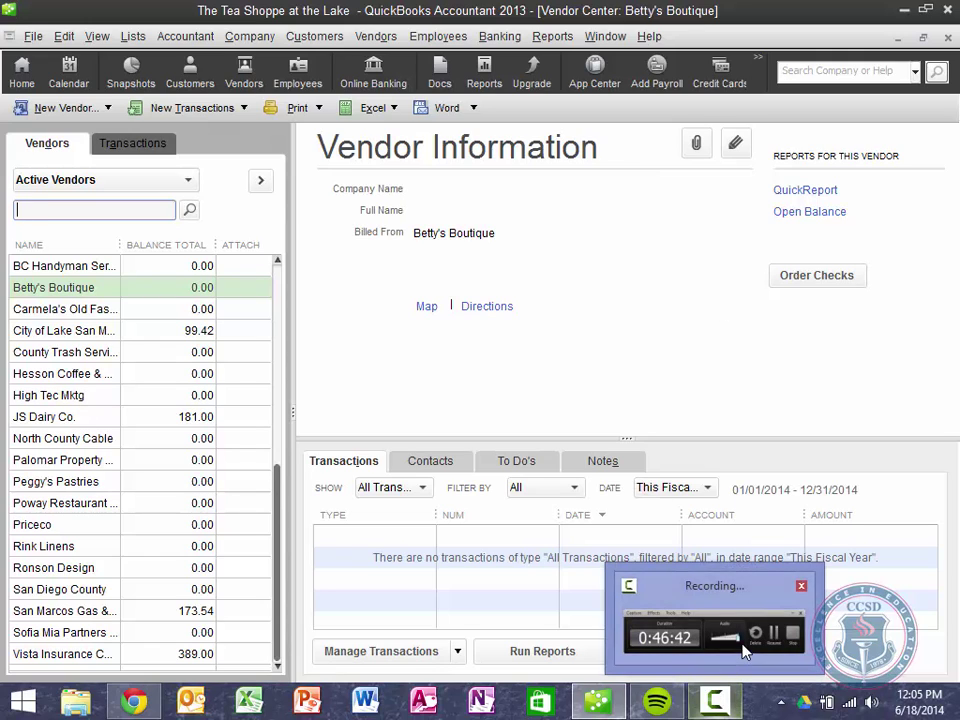
pyautogui.click(750, 654)
pyautogui.click(870, 615)
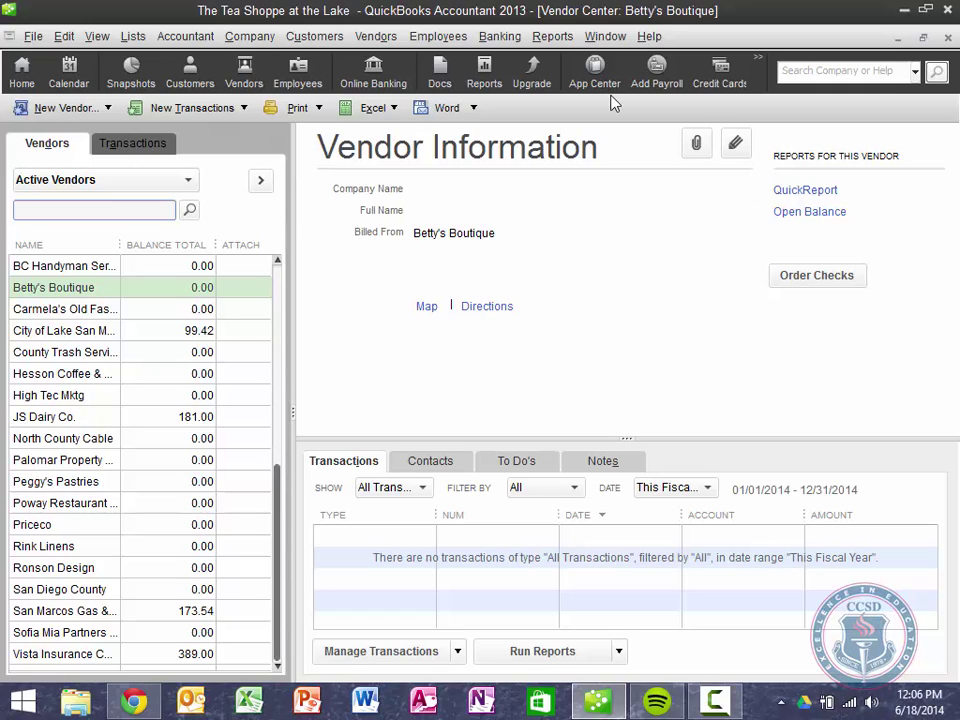
# Display the Deposit Detail banking report for the period 06/01/2013 to 06/30/2013
pyautogui.click(558, 38)
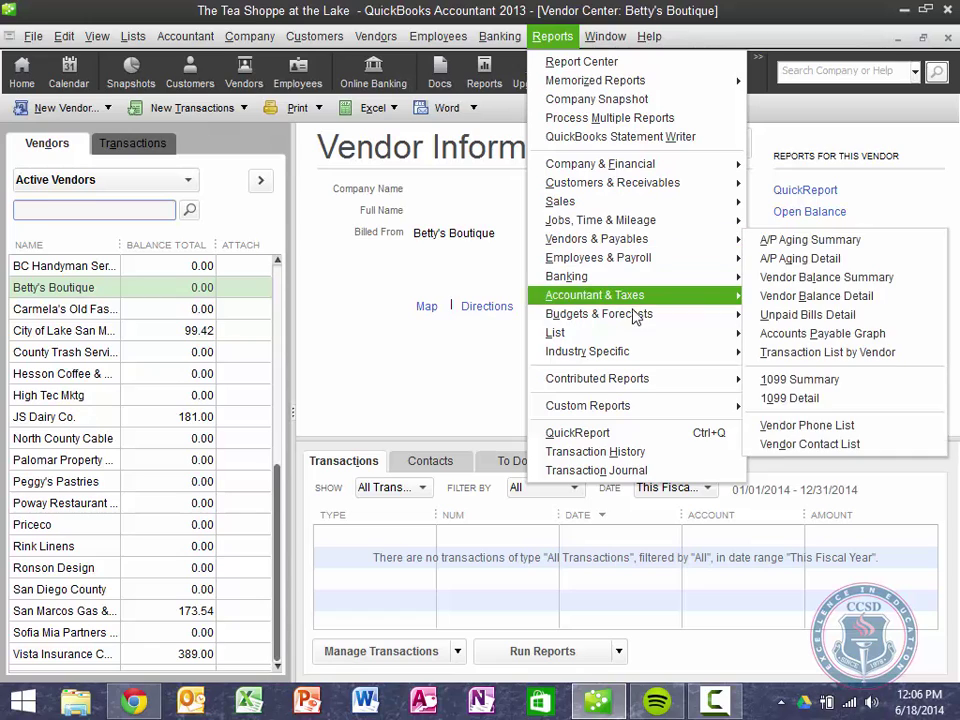
pyautogui.moveTo(636, 317)
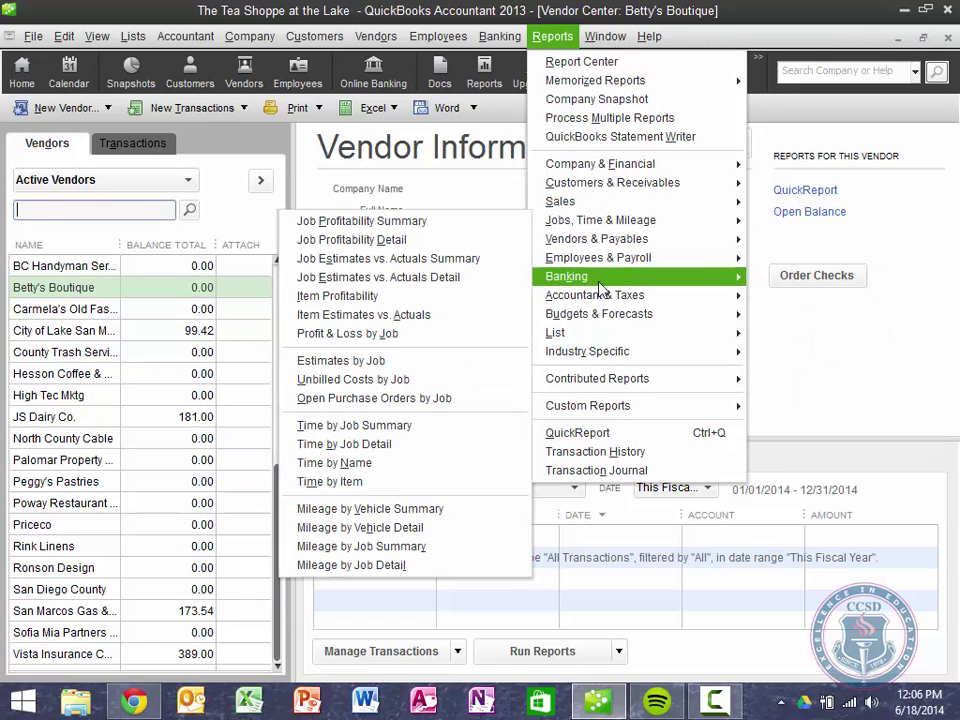
pyautogui.moveTo(597, 283)
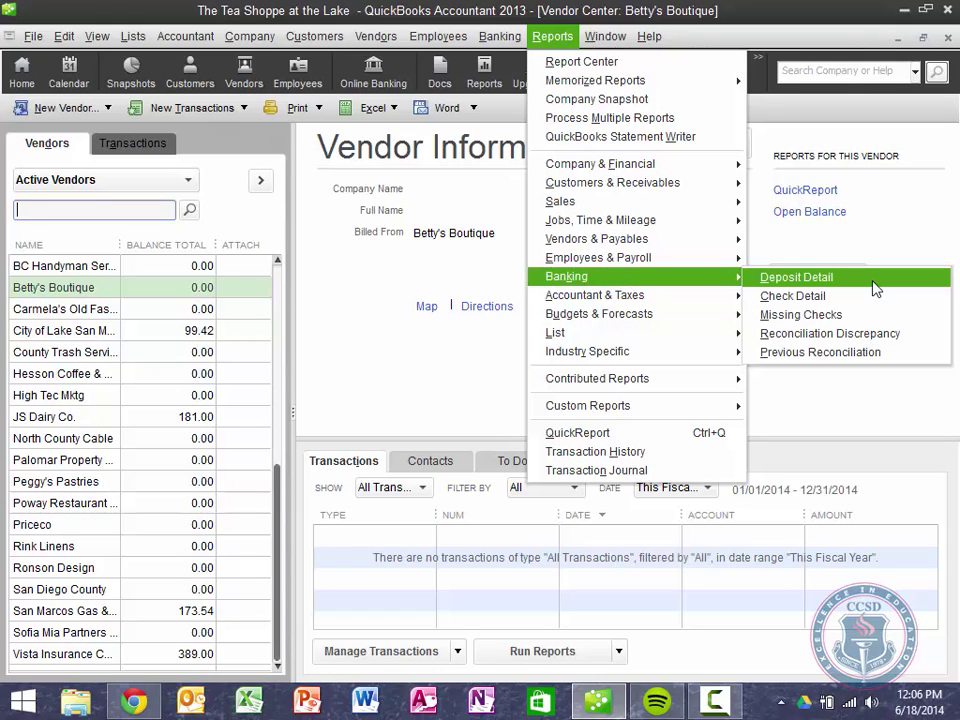
pyautogui.click(822, 277)
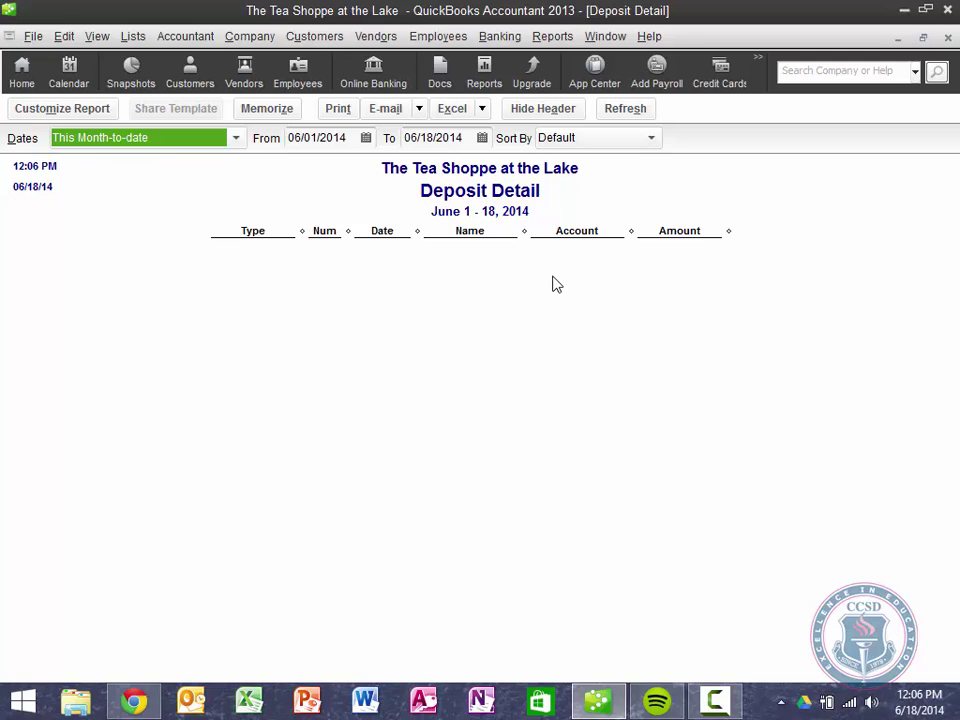
pyautogui.press('Tab')
pyautogui.write('6/1/13')
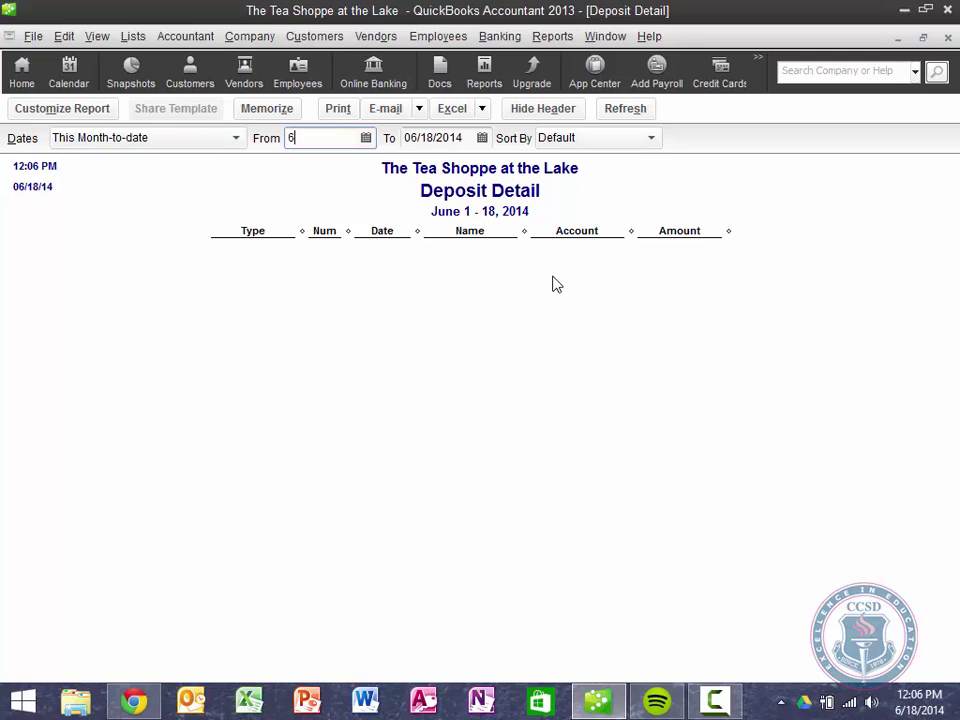
pyautogui.press('Tab')
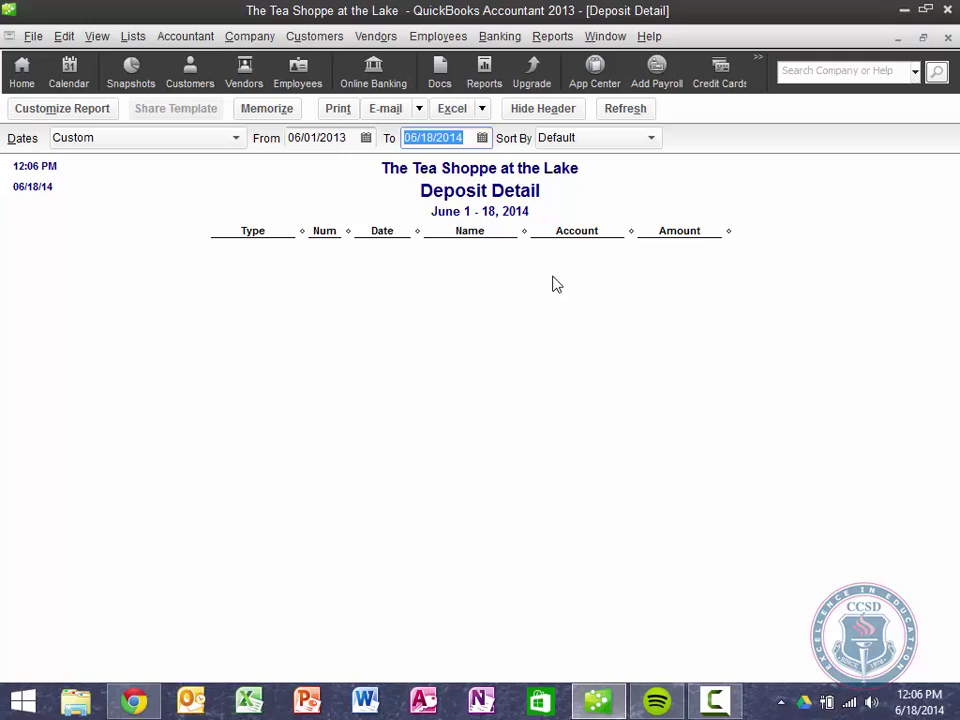
pyautogui.write('6/')
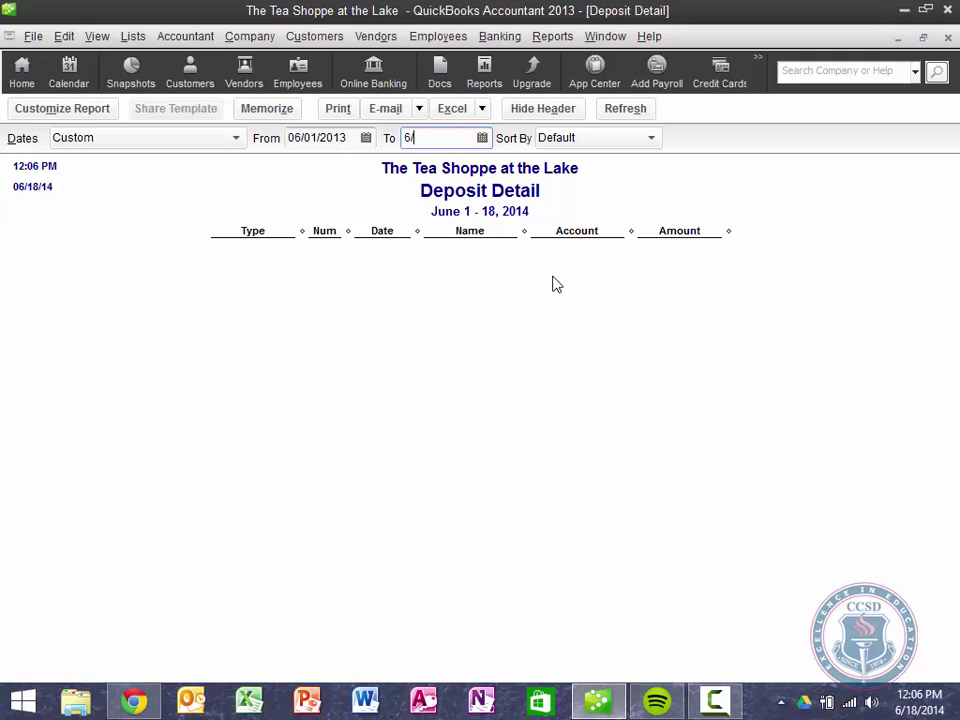
pyautogui.write('30/2013')
pyautogui.press('Tab')
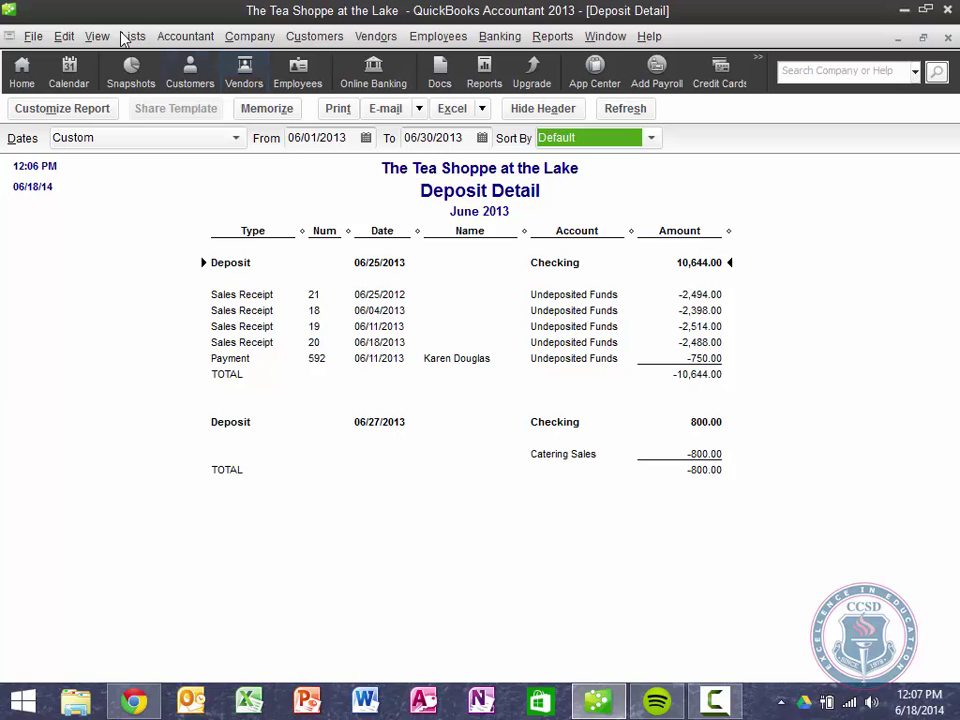
pyautogui.click(30, 38)
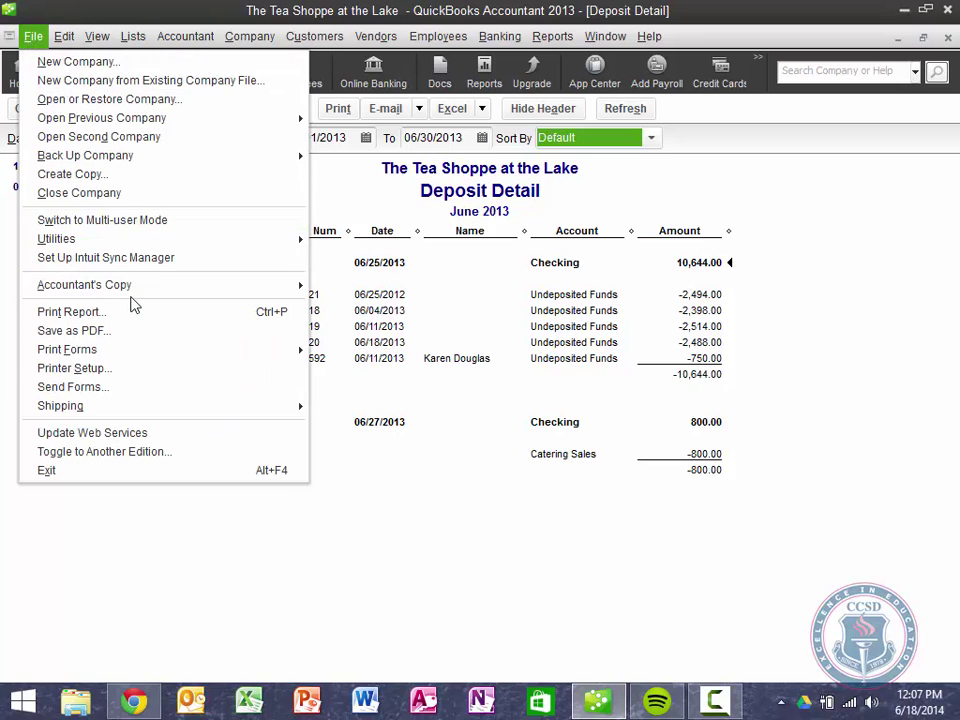
pyautogui.click(113, 331)
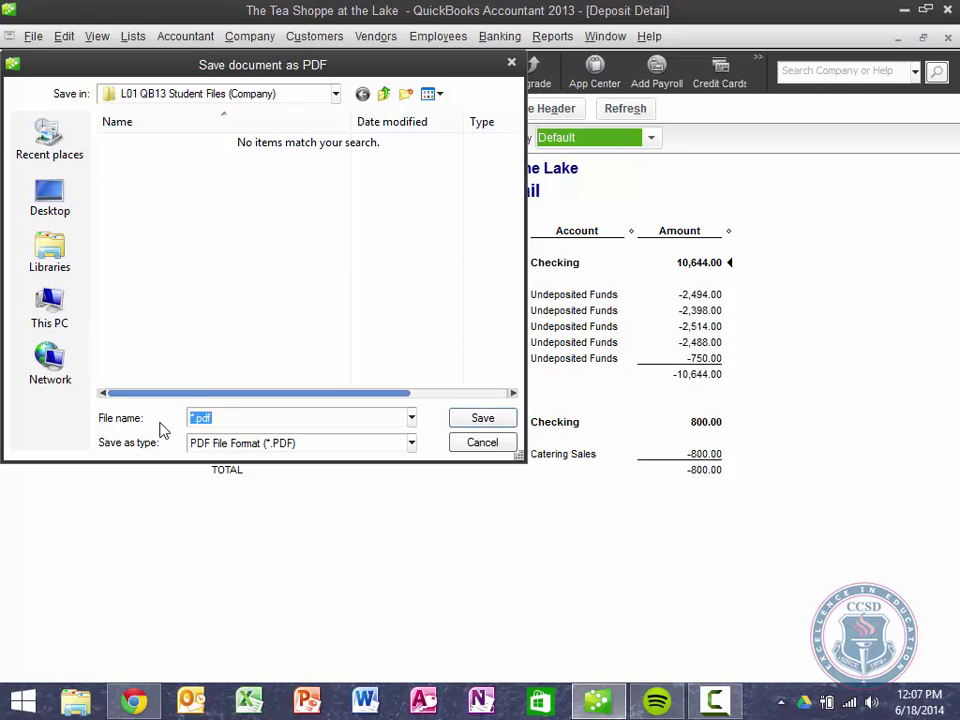
pyautogui.click(483, 443)
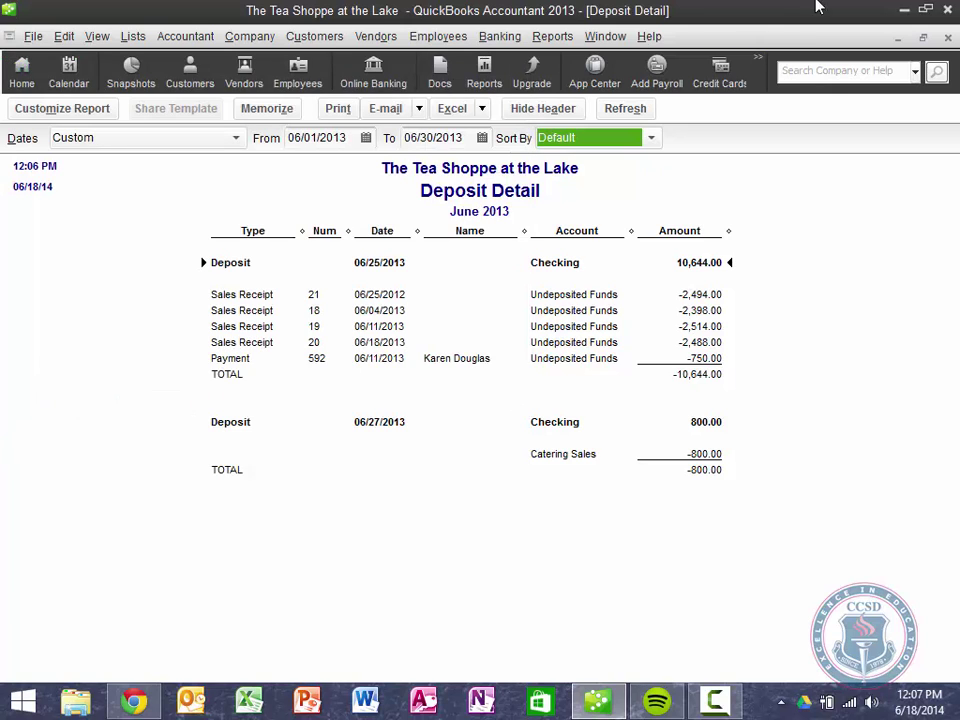
# Close the Deposit Detail report without memorizing it, and close the Vendor Center and the Chart of Accounts
pyautogui.click(948, 40)
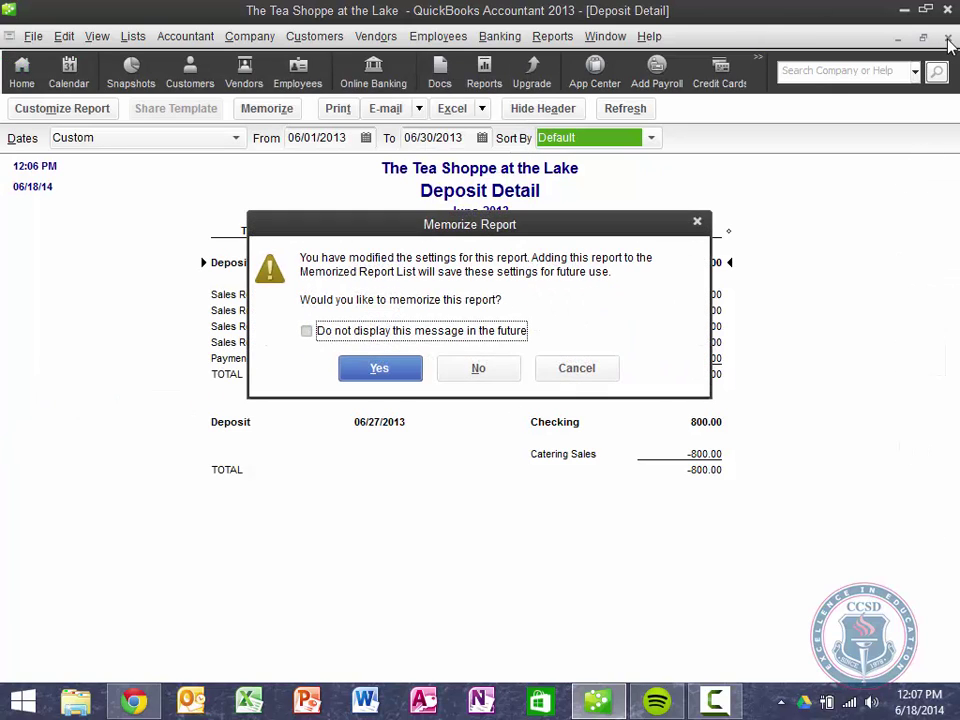
pyautogui.click(476, 367)
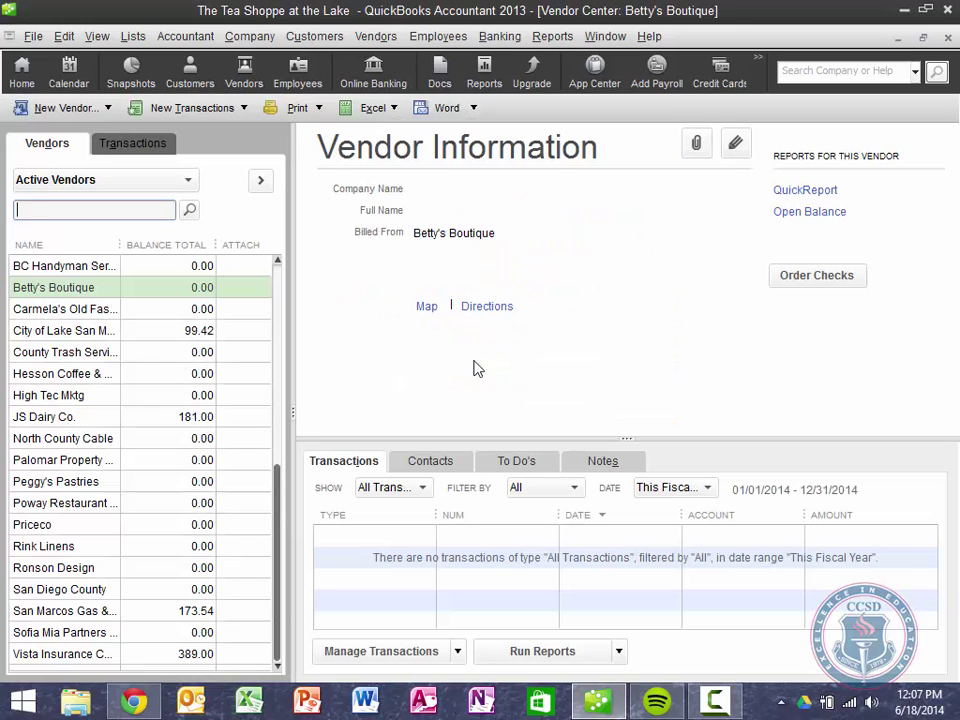
pyautogui.click(949, 39)
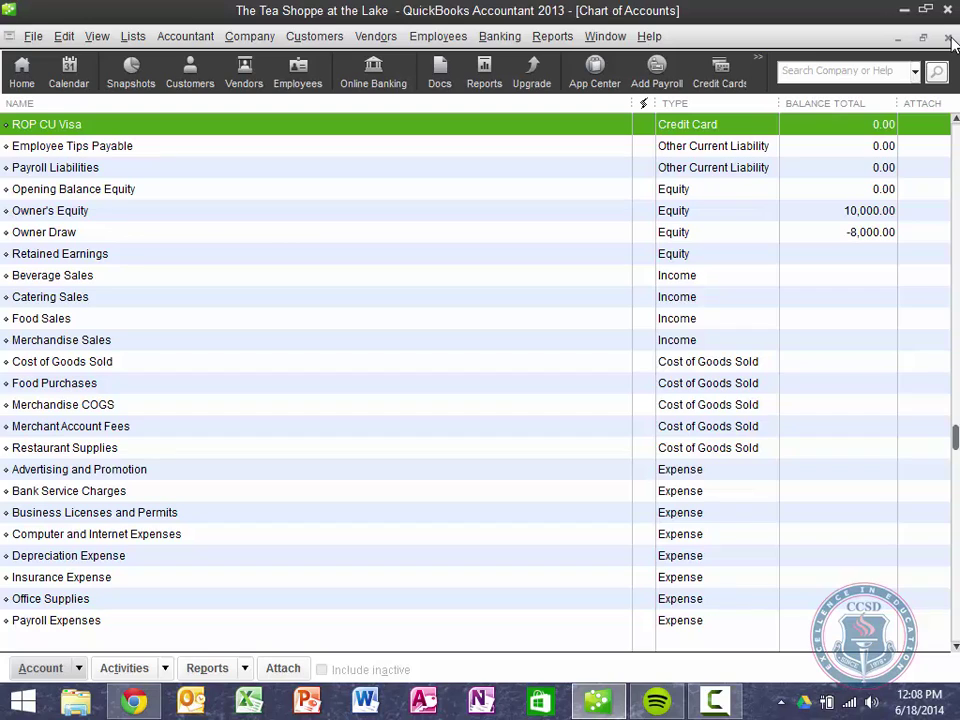
pyautogui.click(949, 39)
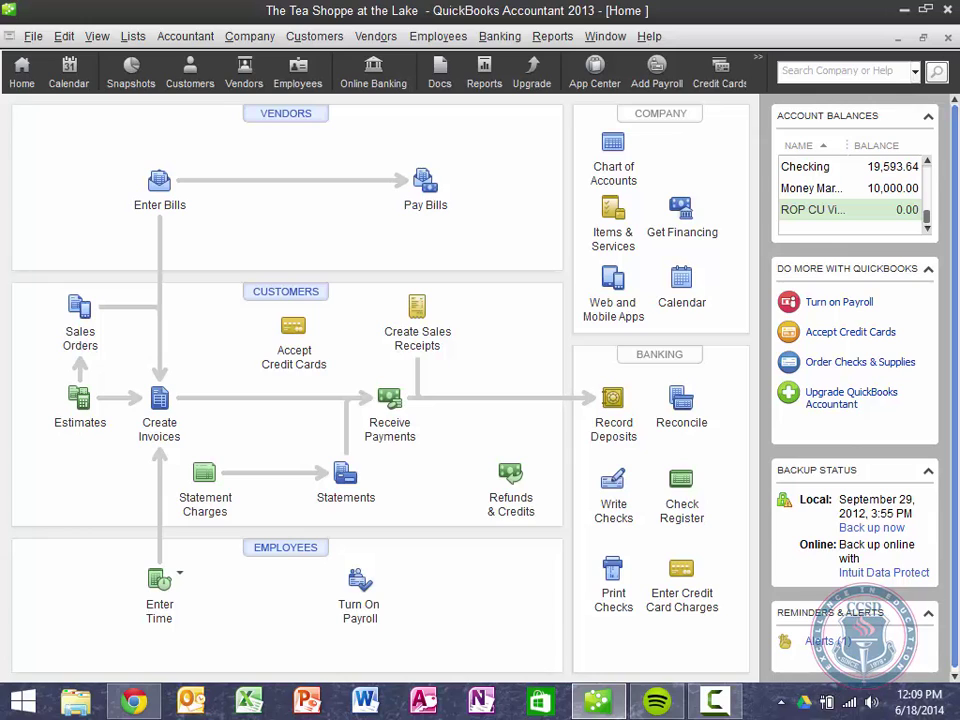
# Display the Balance Sheet Standard report for the company
pyautogui.click(545, 38)
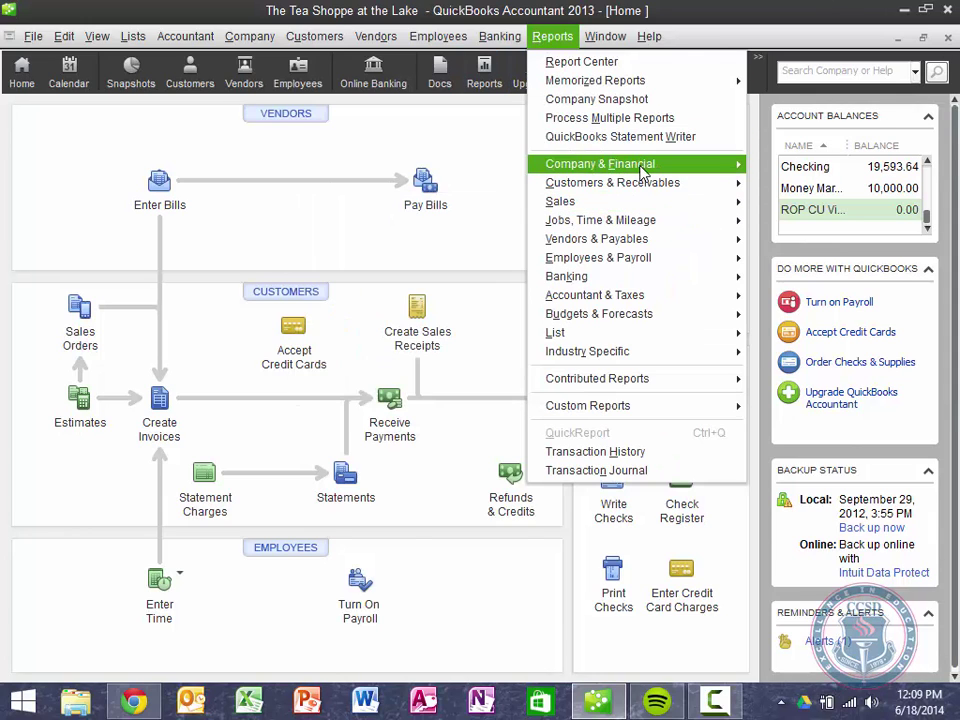
pyautogui.moveTo(641, 172)
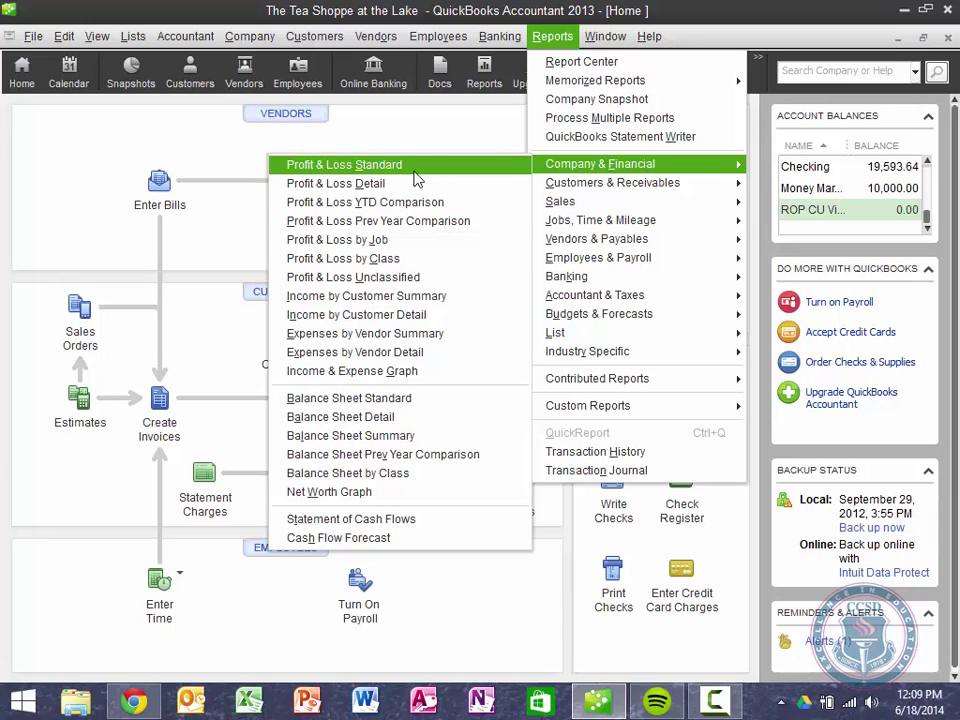
pyautogui.click(392, 399)
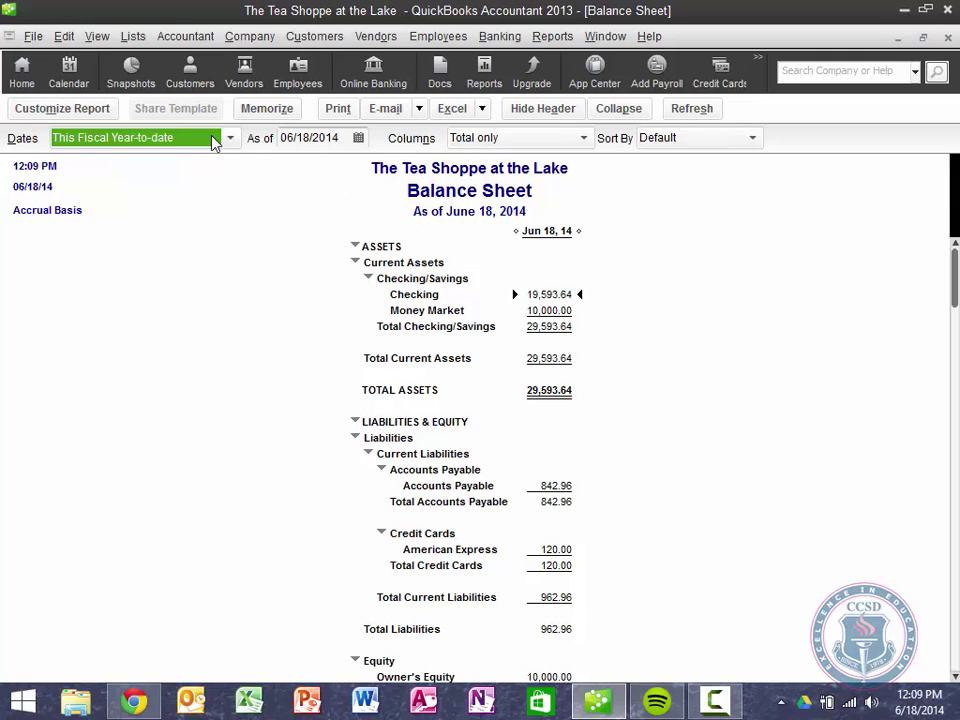
pyautogui.click(29, 36)
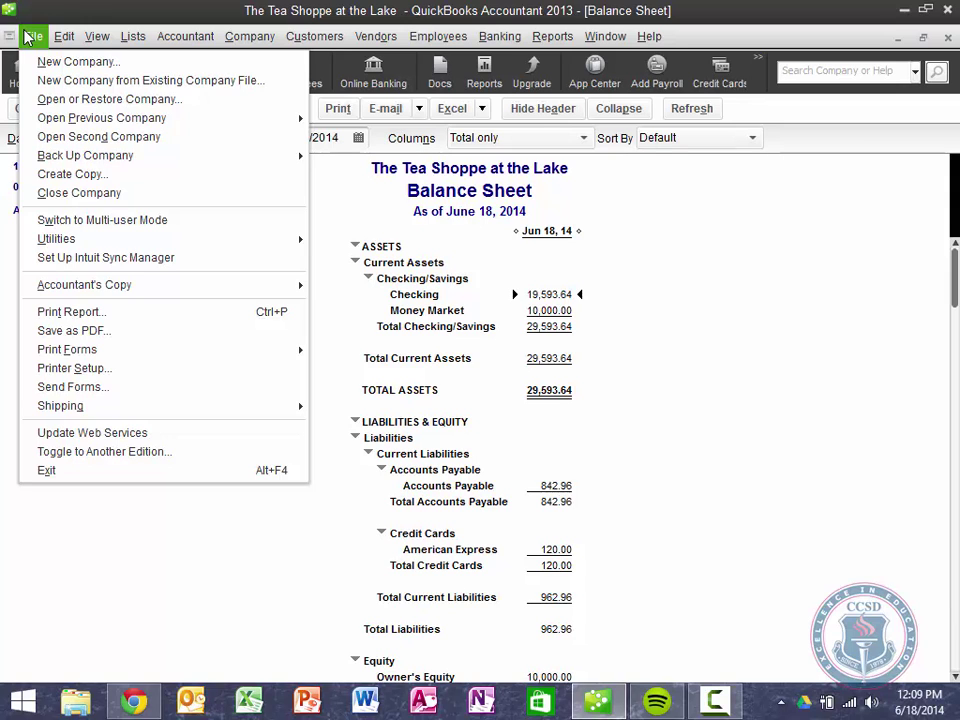
pyautogui.click(85, 338)
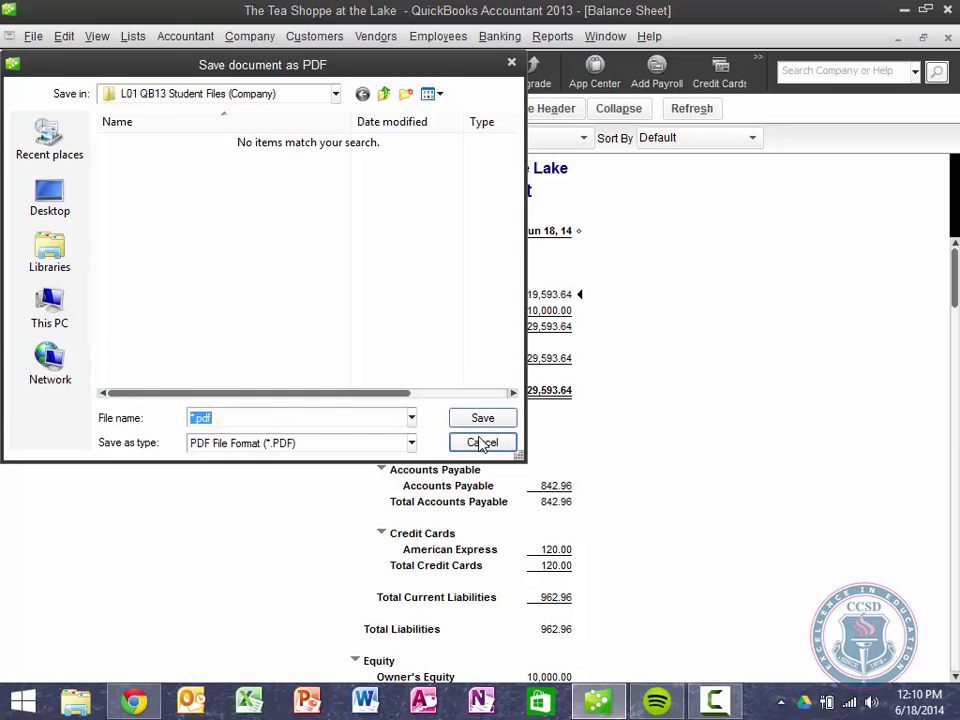
pyautogui.click(481, 443)
pyautogui.moveTo(714, 710)
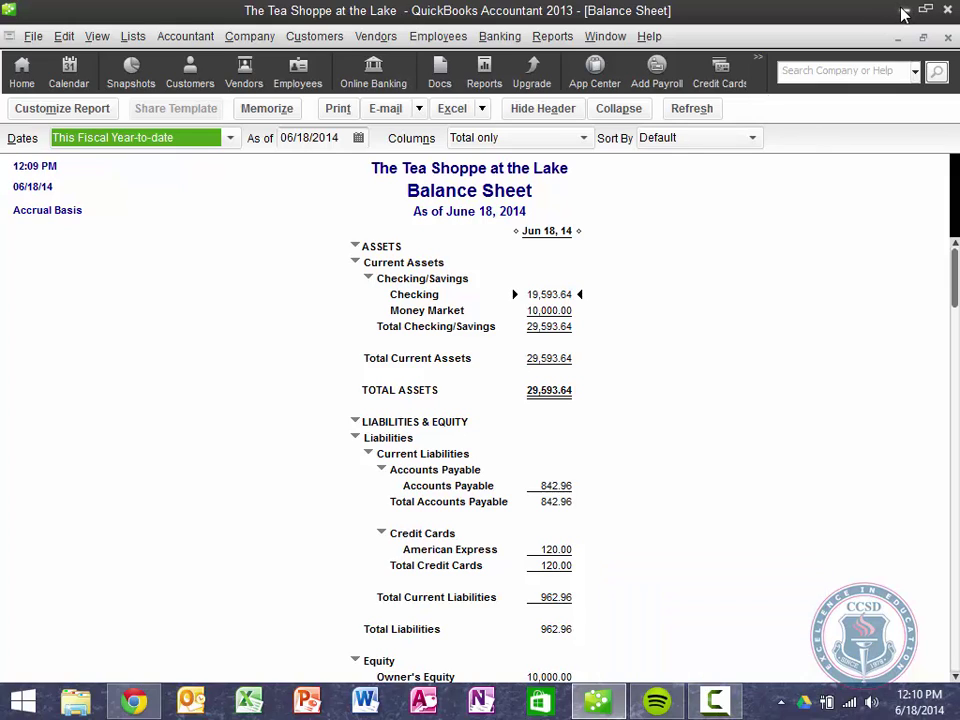
# Switch to a new Google Chrome window, load the CCSD LearningStudio login page and maximize the window
pyautogui.rightClick(138, 706)
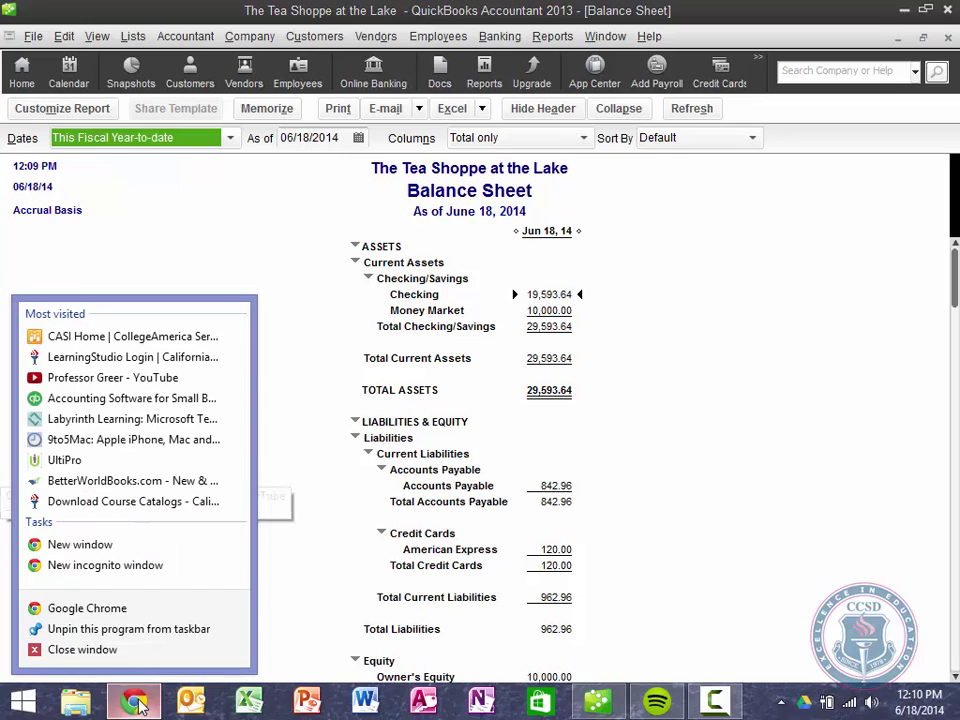
pyautogui.click(111, 610)
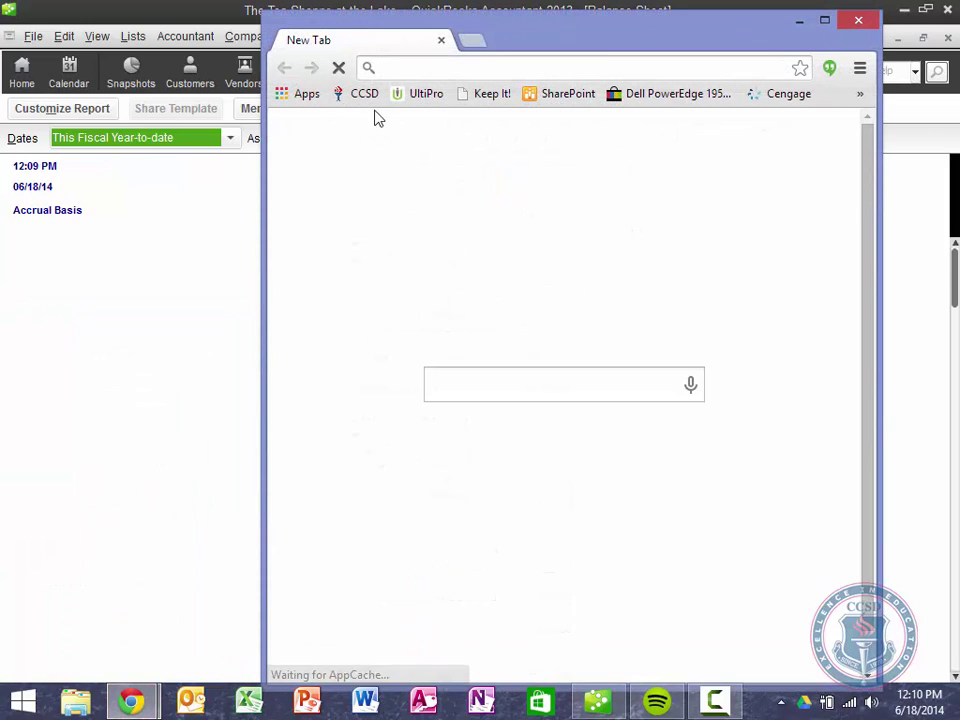
pyautogui.click(364, 96)
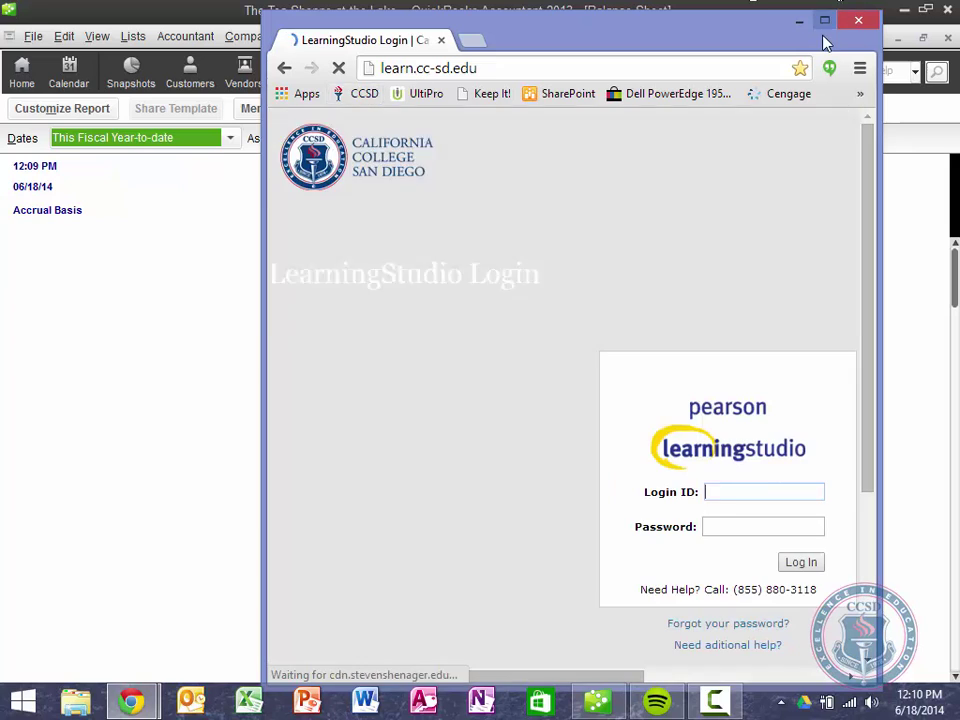
pyautogui.click(824, 20)
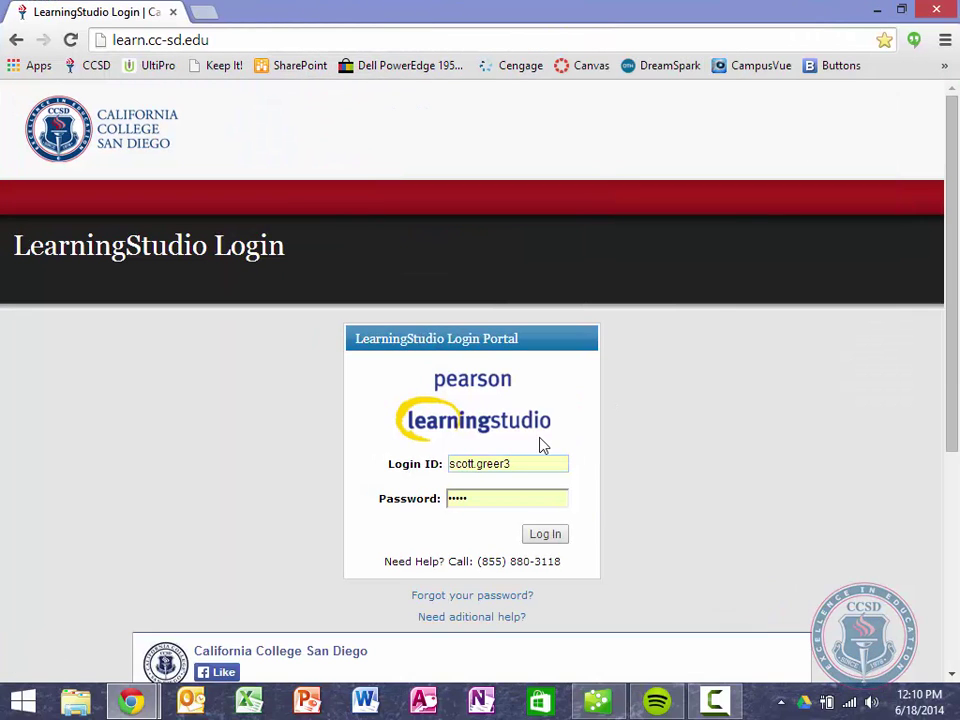
# Correct the login ID, enter the account password and log in to LearningStudio
pyautogui.press('BackSpace')
pyautogui.press('Tab')
pyautogui.write('••••')
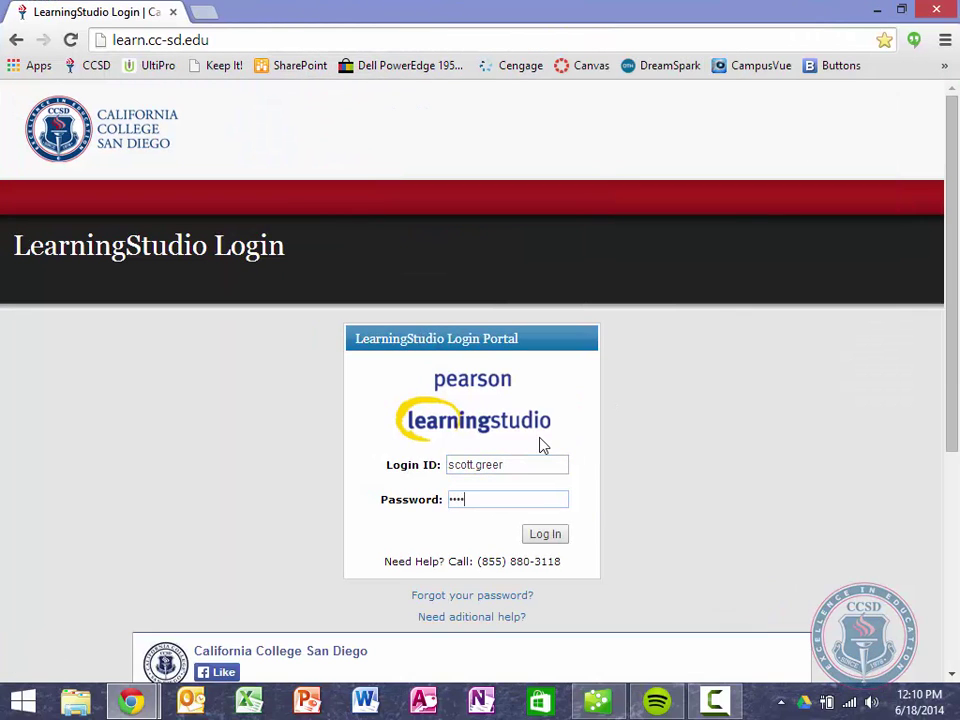
pyautogui.write('••••')
pyautogui.press('Return')
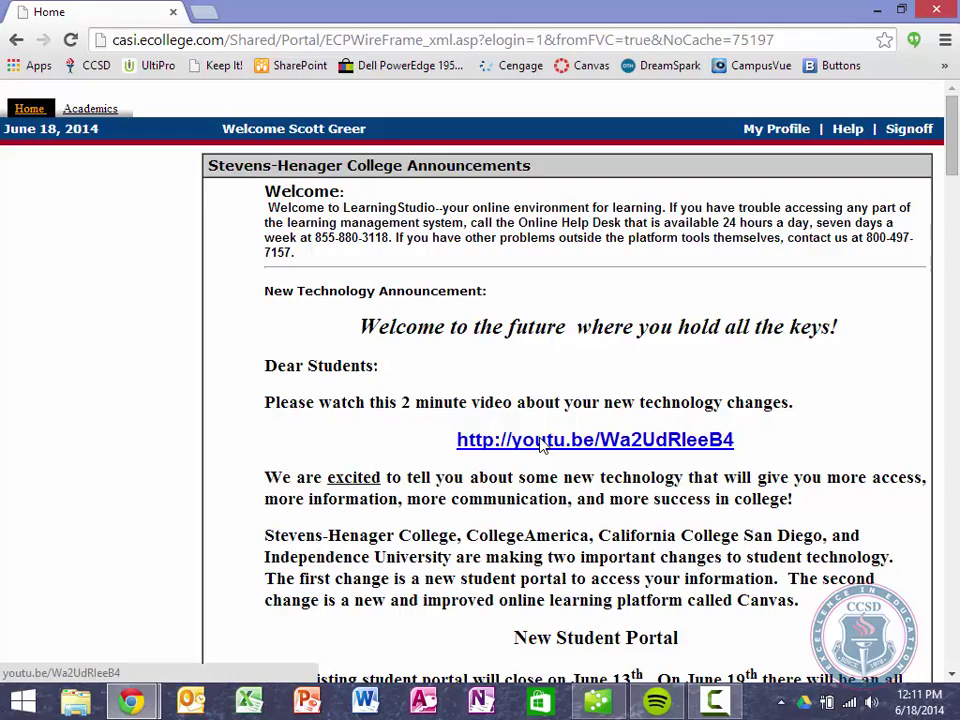
# Open the ACC108-001-H2-SM-Computerized Accounting-6:2014 course from the Mod 06:2014 4wk-Onground course list
pyautogui.scroll(-20, 500, 563)
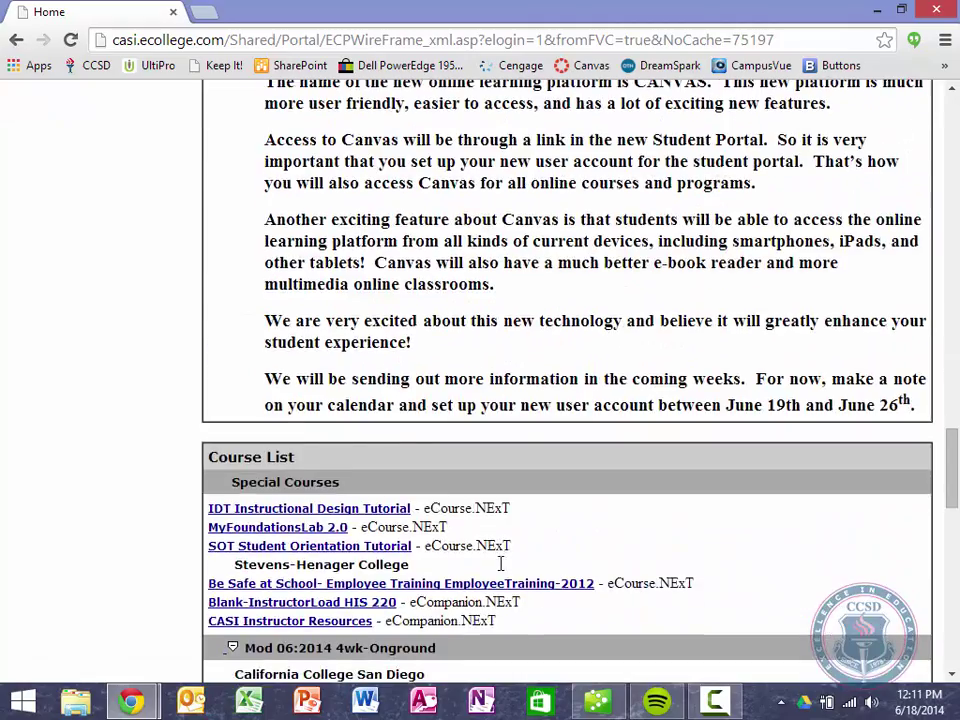
pyautogui.scroll(-4, 500, 563)
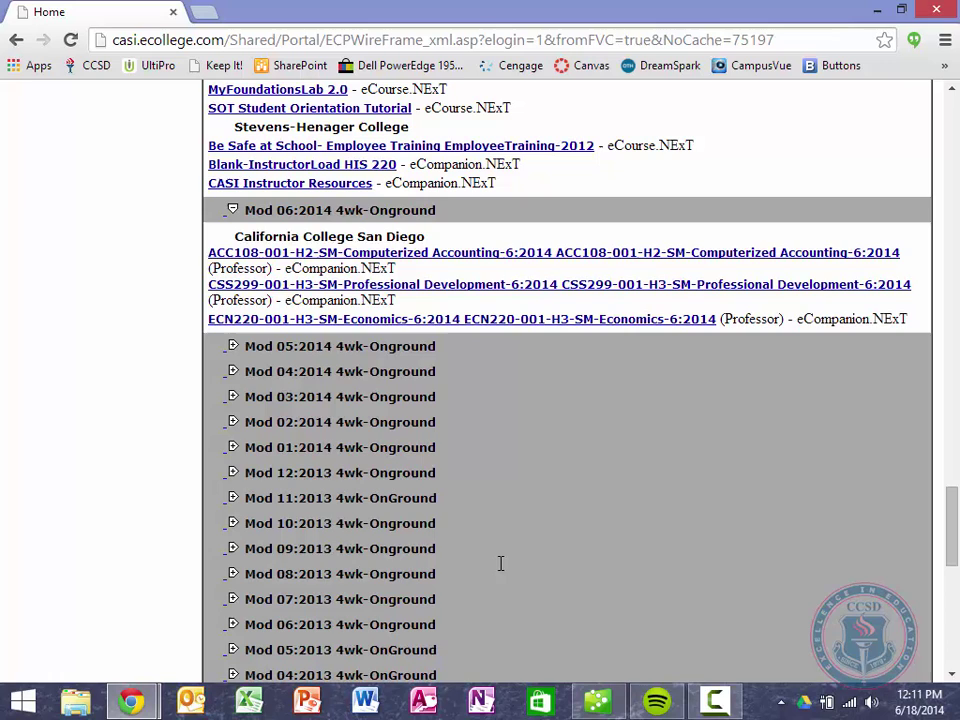
pyautogui.click(492, 258)
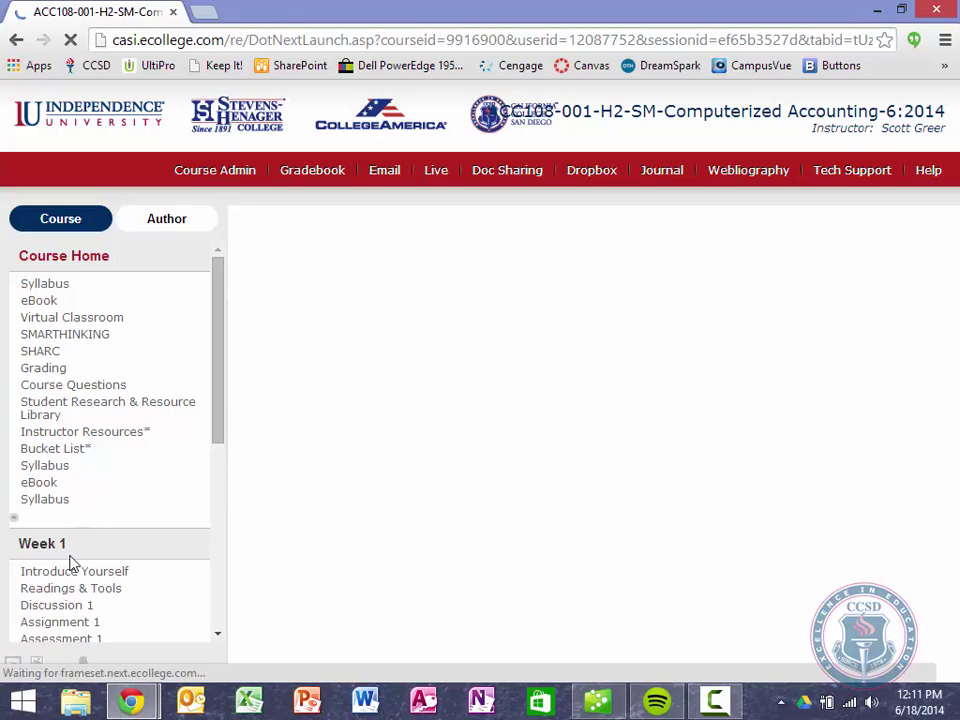
# Open Discussion 3 of Week 3 and read the forum instructions and the discussion question
pyautogui.click(57, 604)
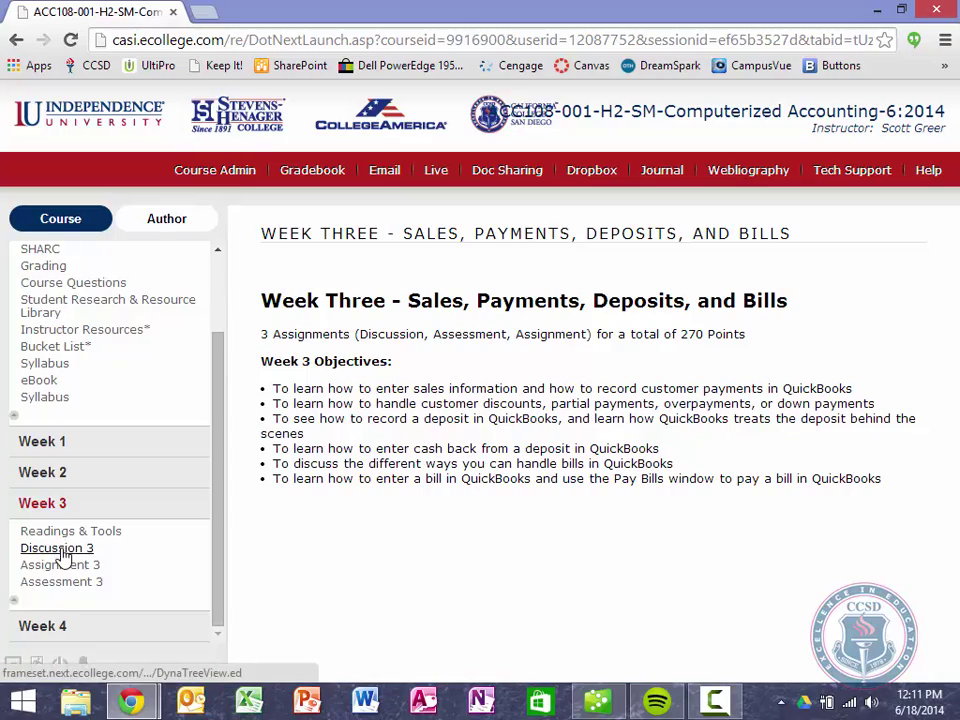
pyautogui.click(60, 550)
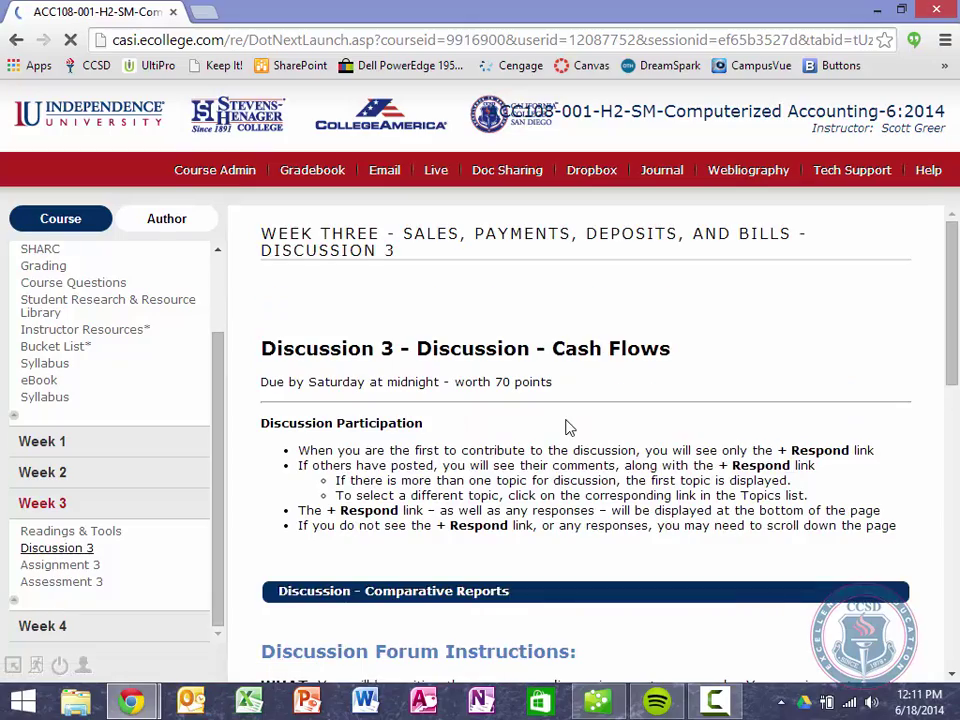
pyautogui.scroll(-6, 566, 428)
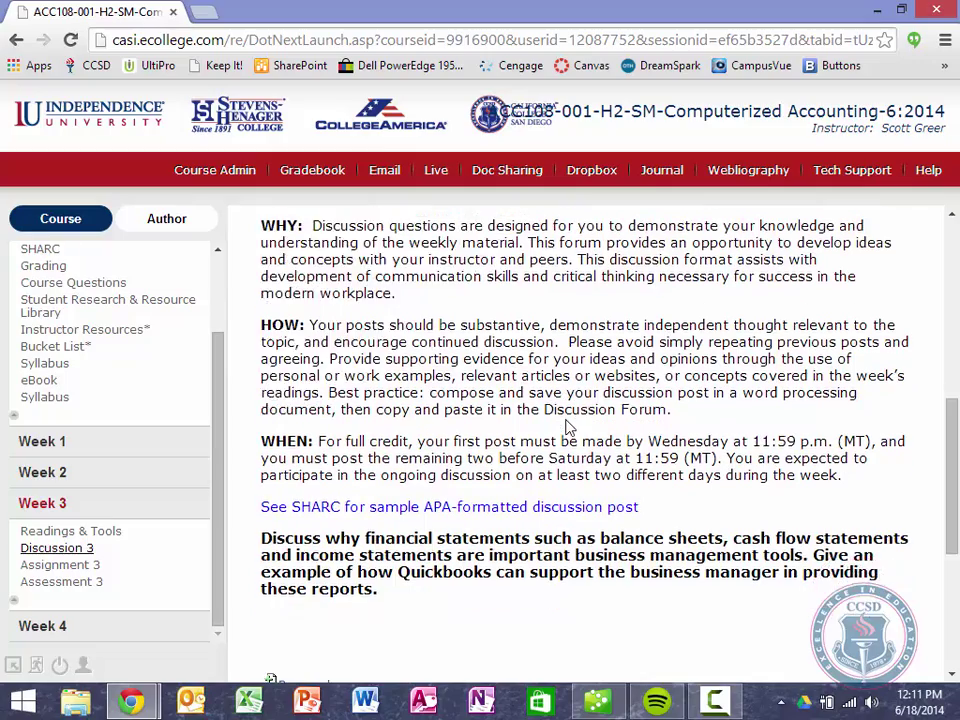
pyautogui.scroll(-3, 566, 428)
pyautogui.scroll(2, 566, 428)
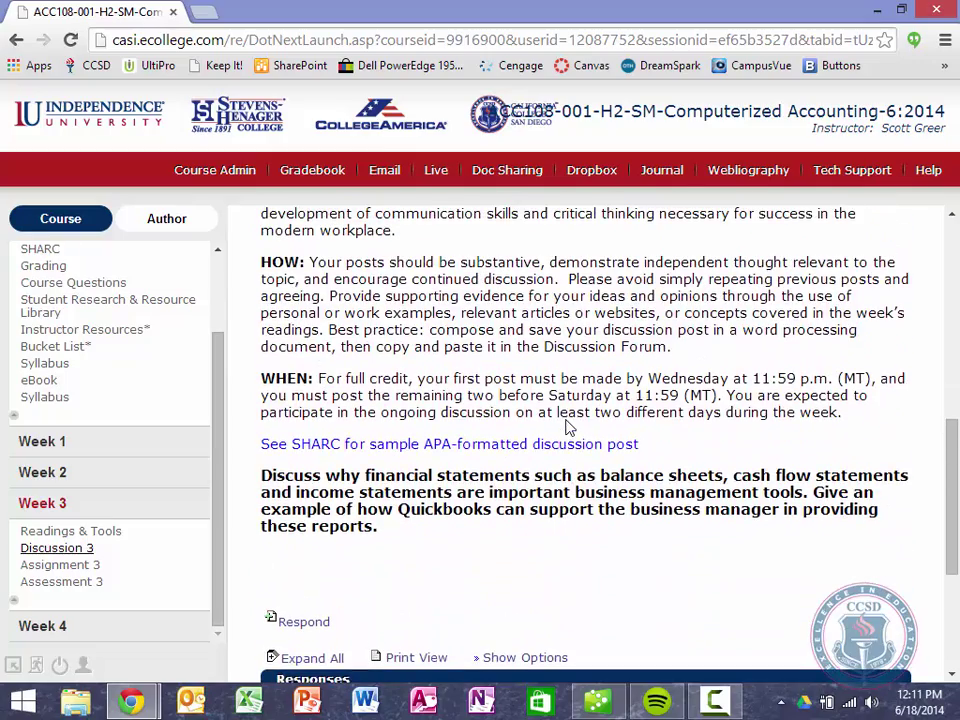